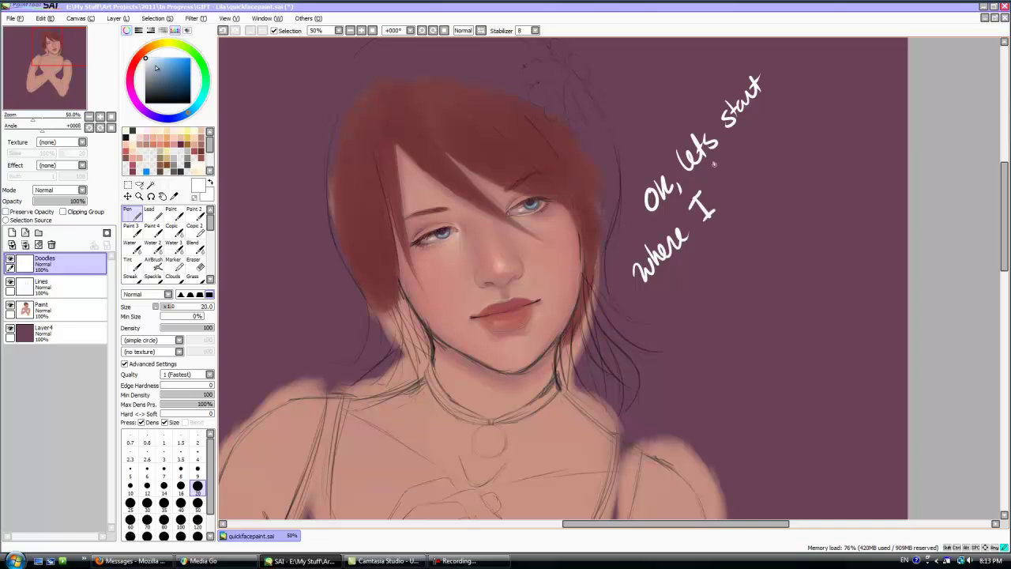
Step: Continue the white handwritten note beside the portrait on the Doodles layer with "left off before & finish this up. I -should- ink"
mouse_move(661, 315)
mouse_down()
mouse_move(690, 294)
mouse_move(698, 300)
mouse_move(717, 266)
mouse_up()
click(710, 234)
drag(742, 211, 737, 237)
drag(758, 177, 786, 180)
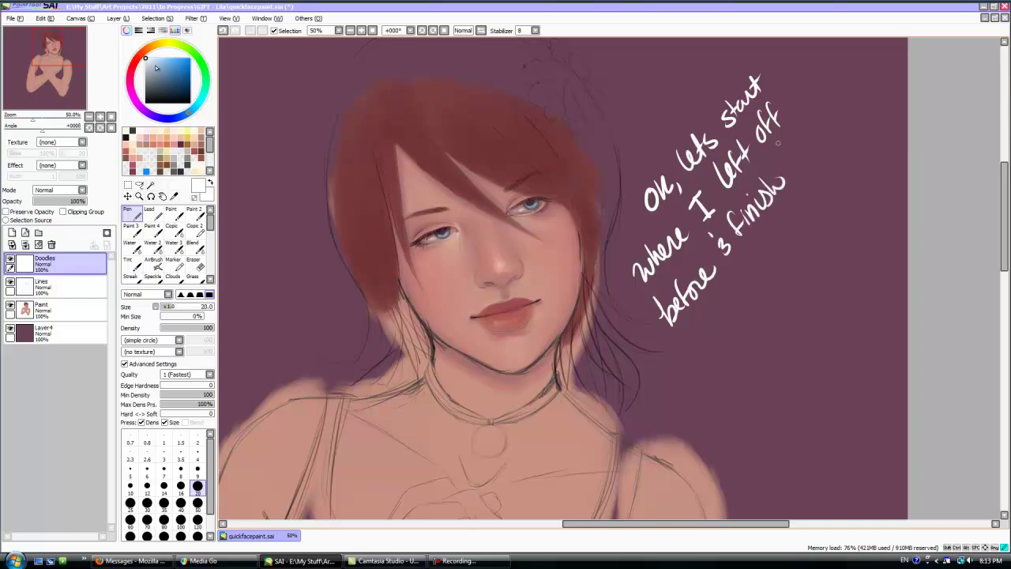
drag(681, 353, 715, 344)
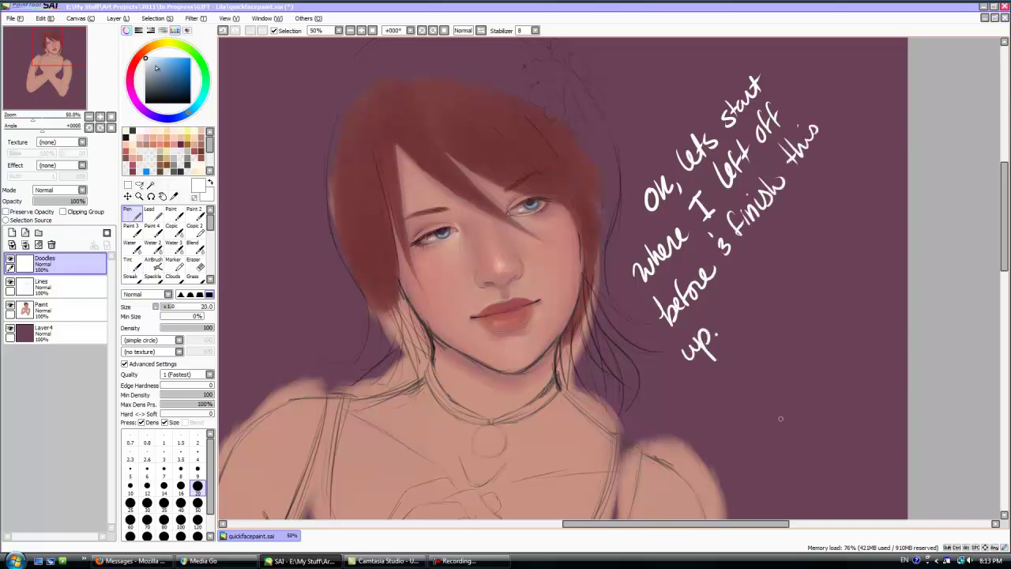
drag(732, 298, 724, 321)
drag(751, 276, 770, 270)
drag(807, 206, 828, 177)
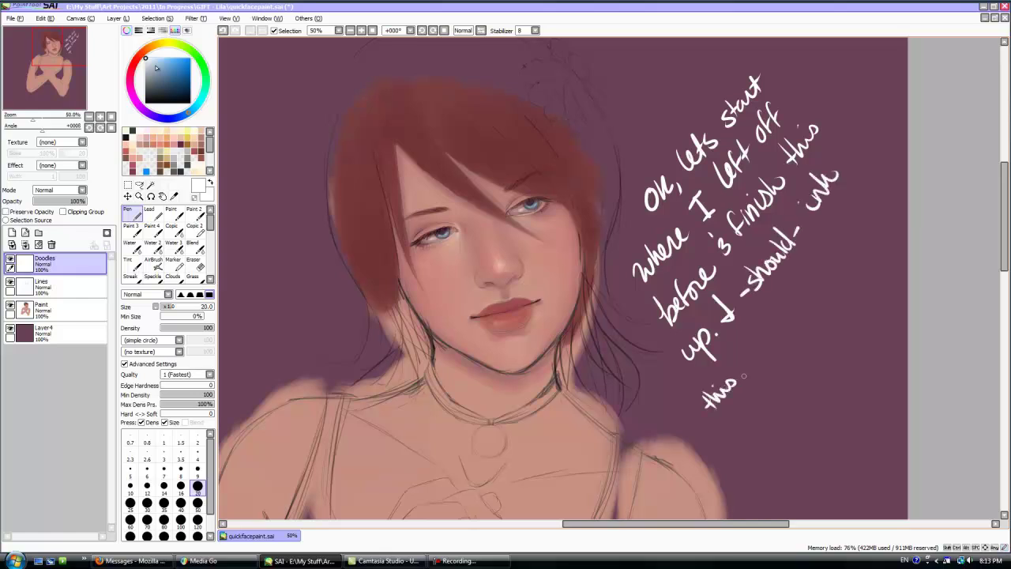
Step: End the note with "this, but... eh... I rather paint. I need the practice." and a heart, and clear the Doodles layer
drag(756, 347, 773, 332)
drag(796, 292, 819, 268)
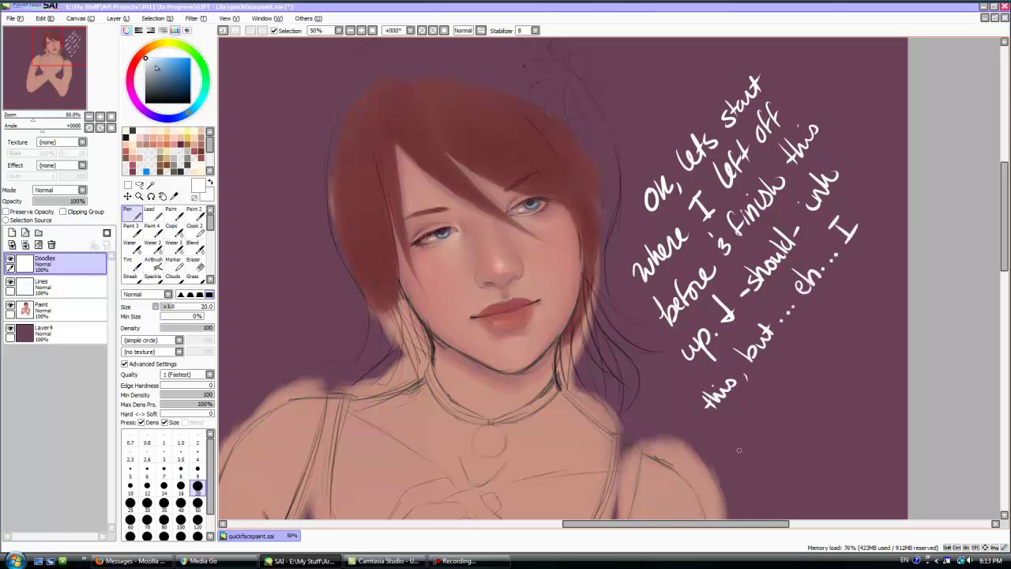
mouse_move(741, 439)
mouse_down()
mouse_move(789, 393)
mouse_move(819, 339)
mouse_up()
mouse_move(839, 304)
mouse_down()
mouse_move(868, 262)
mouse_move(767, 457)
mouse_move(824, 431)
mouse_move(825, 405)
mouse_move(862, 365)
mouse_up()
mouse_move(843, 449)
mouse_down()
mouse_move(840, 470)
mouse_move(839, 452)
mouse_up()
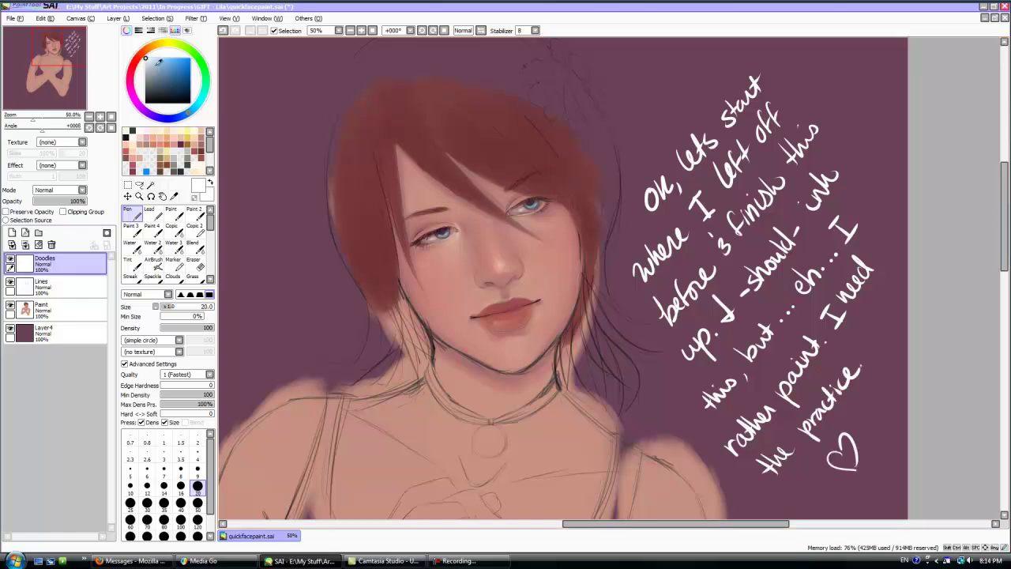
click(39, 244)
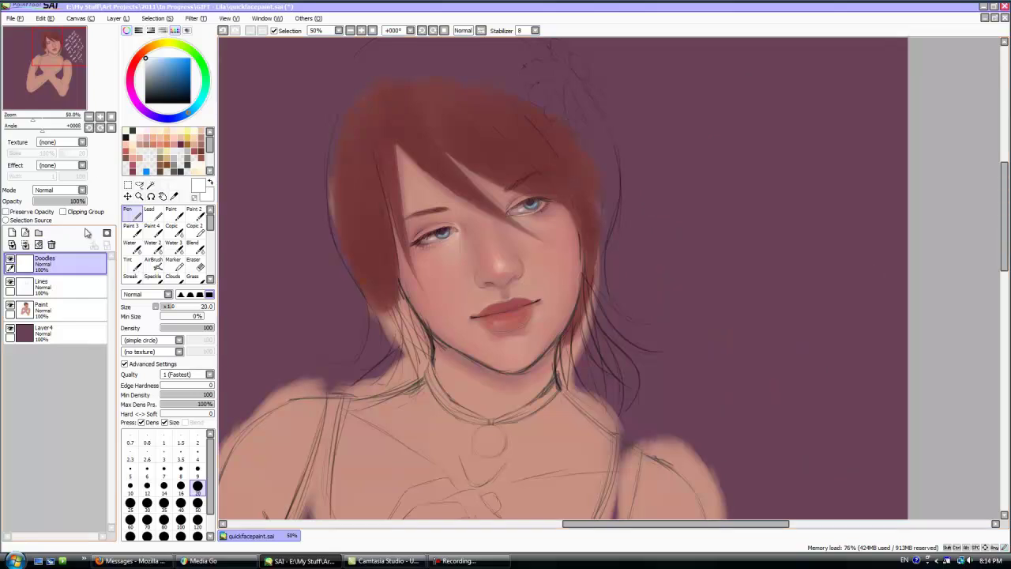
Step: Handwrite a note beside the portrait crediting the character's owner on DeviantART, with an arrow towards the figure and a smiley
drag(661, 180, 670, 210)
drag(678, 197, 677, 210)
click(678, 189)
drag(691, 169, 687, 197)
drag(695, 175, 693, 177)
mouse_move(702, 122)
mouse_down()
mouse_move(729, 142)
mouse_move(779, 73)
mouse_up()
mouse_move(669, 275)
mouse_down()
mouse_move(691, 264)
mouse_move(756, 149)
mouse_move(791, 126)
mouse_move(801, 103)
mouse_up()
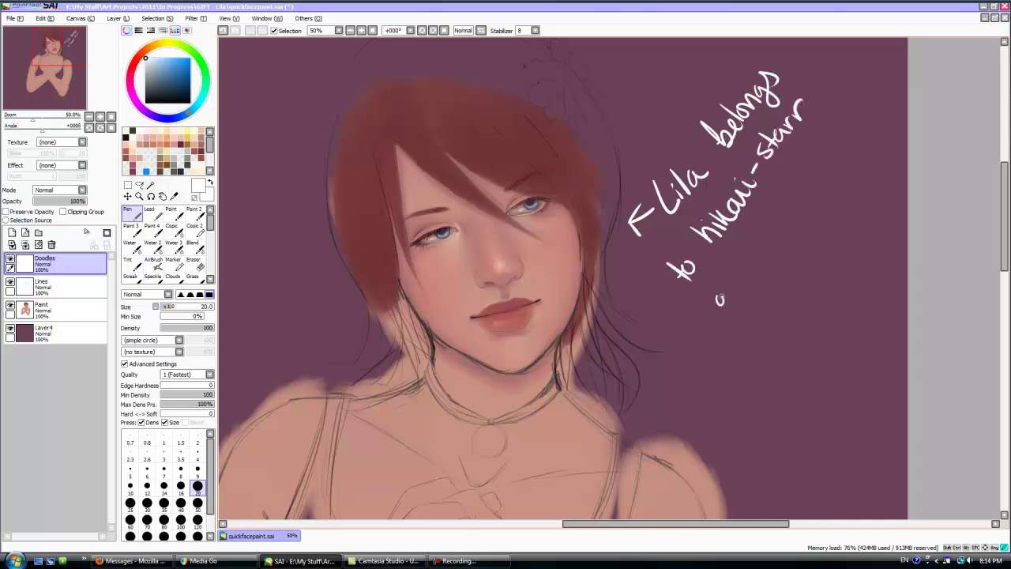
drag(740, 255, 757, 232)
key(ctrl+z)
key(ctrl+z)
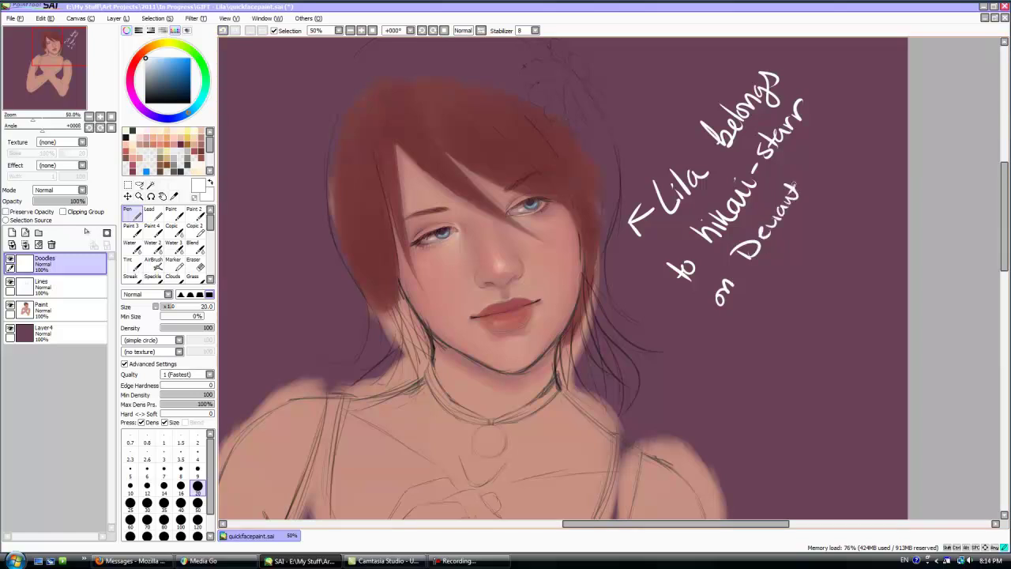
drag(790, 183, 814, 168)
drag(808, 175, 824, 158)
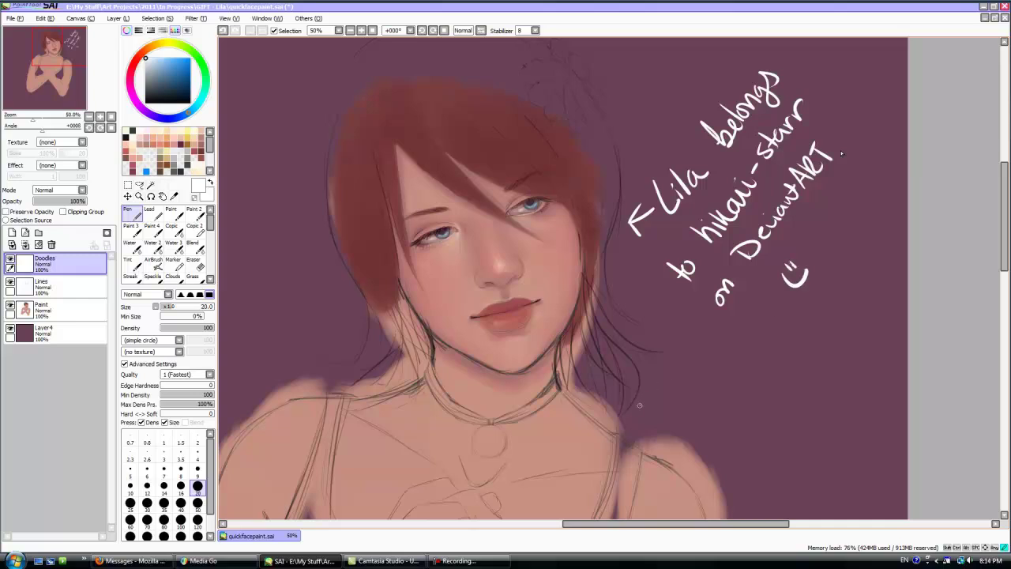
Step: Handwrite "I believe this is a kiriban prize or something... maybe." below the credit, underline "believe" and add a laughing face
drag(670, 371, 678, 387)
drag(687, 378, 686, 379)
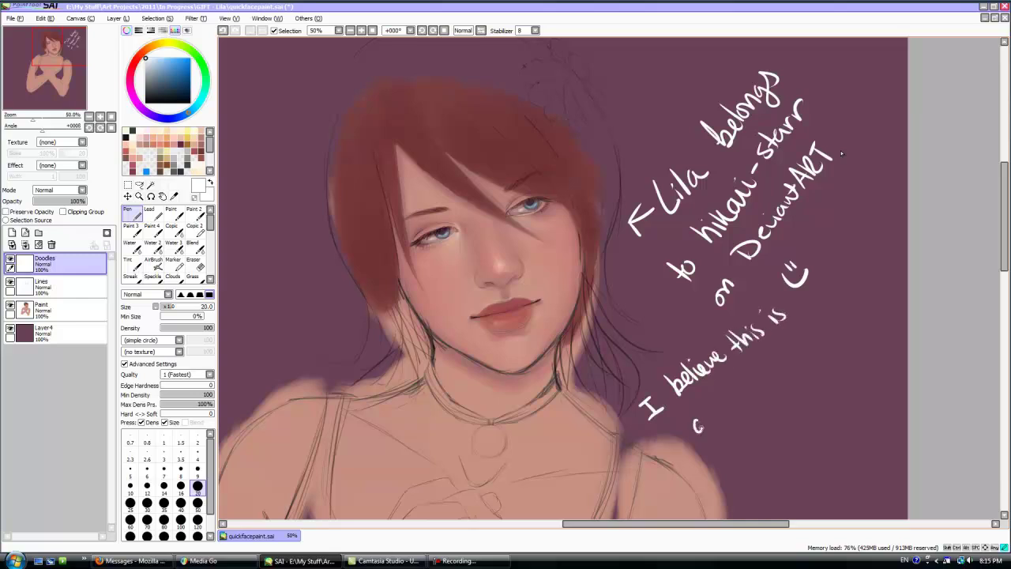
drag(722, 401, 731, 411)
drag(733, 393, 758, 380)
drag(763, 371, 771, 365)
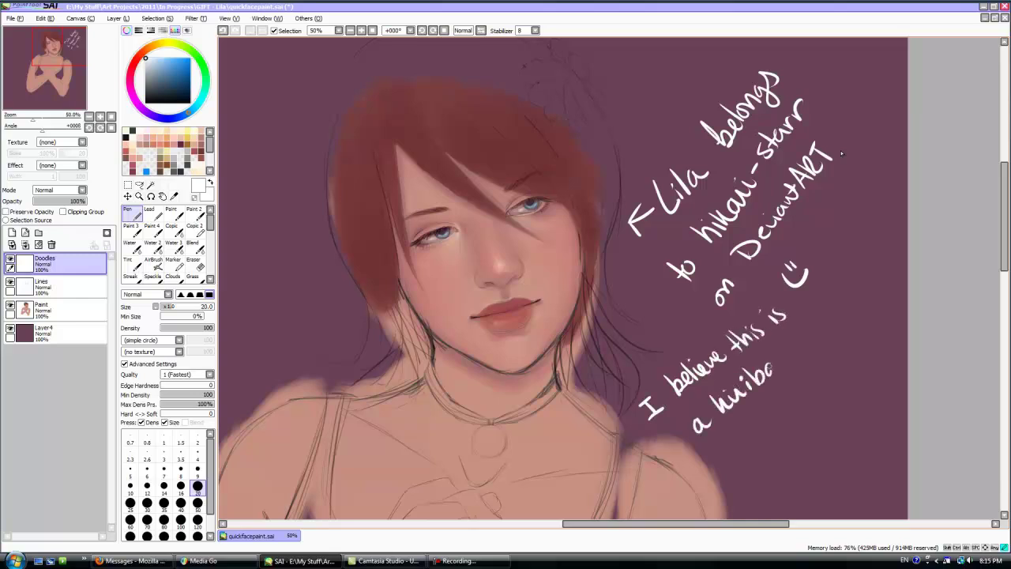
drag(837, 302, 853, 288)
drag(749, 429, 739, 447)
drag(751, 439, 757, 433)
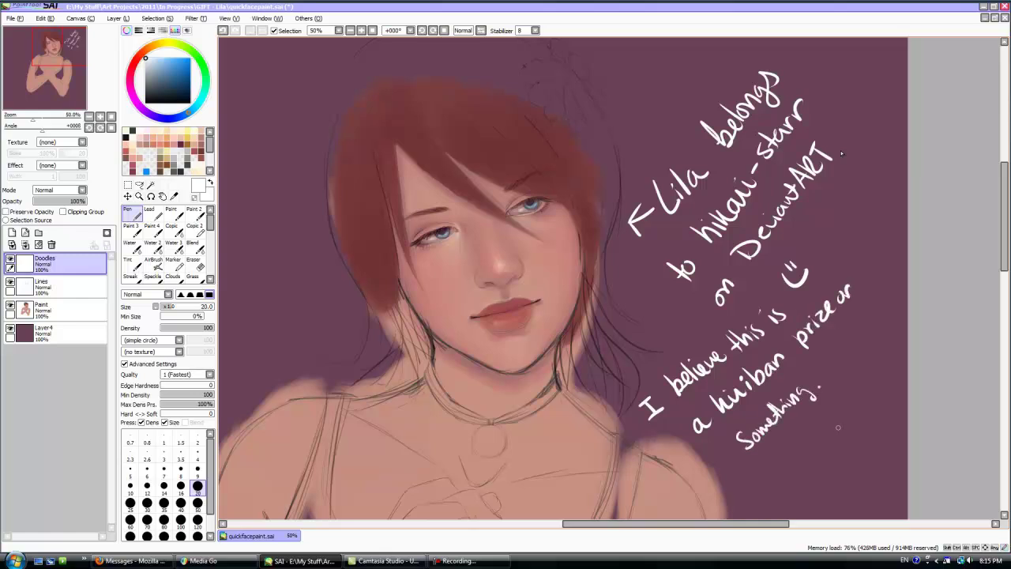
drag(673, 399, 731, 366)
drag(778, 479, 809, 464)
mouse_move(814, 440)
mouse_down()
mouse_move(823, 427)
mouse_move(863, 447)
mouse_up()
click(25, 245)
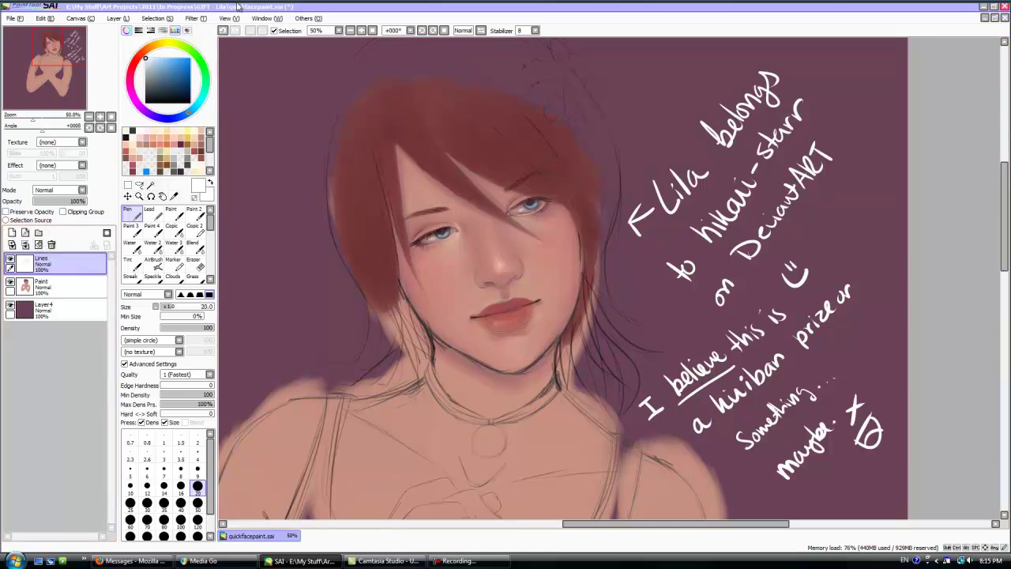
click(222, 32)
click(222, 32)
click(222, 32)
click(222, 31)
click(222, 32)
click(222, 31)
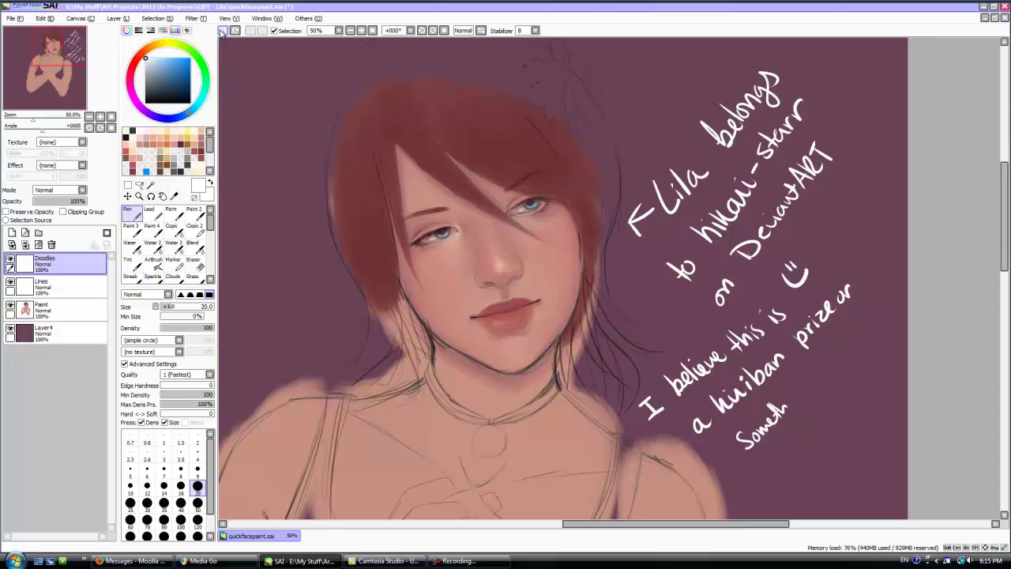
click(222, 32)
click(222, 31)
click(222, 32)
click(222, 31)
click(222, 32)
click(222, 32)
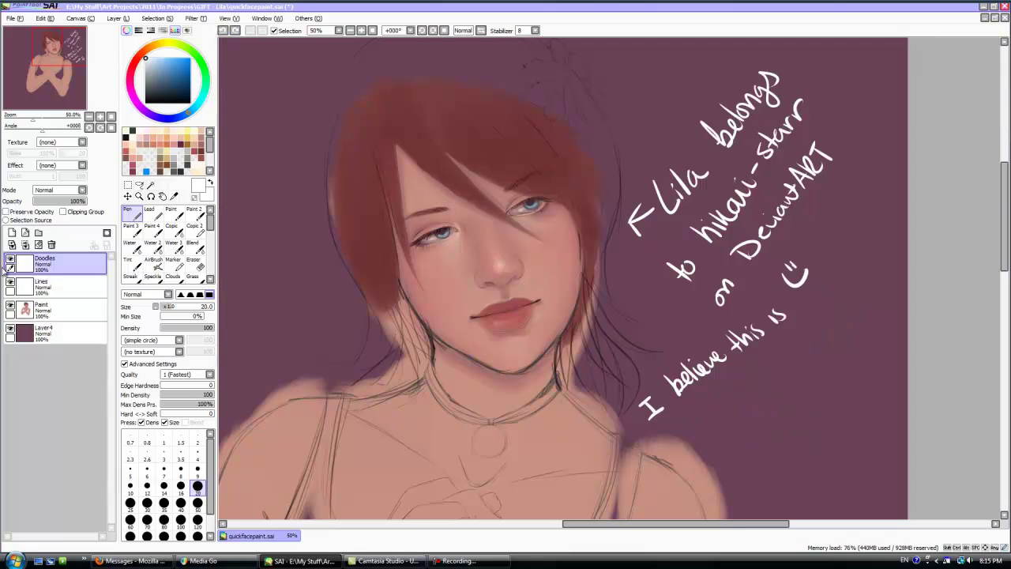
Step: Clear the remaining handwriting from the Doodles layer and make the Paint layer active
click(10, 261)
click(10, 260)
click(10, 260)
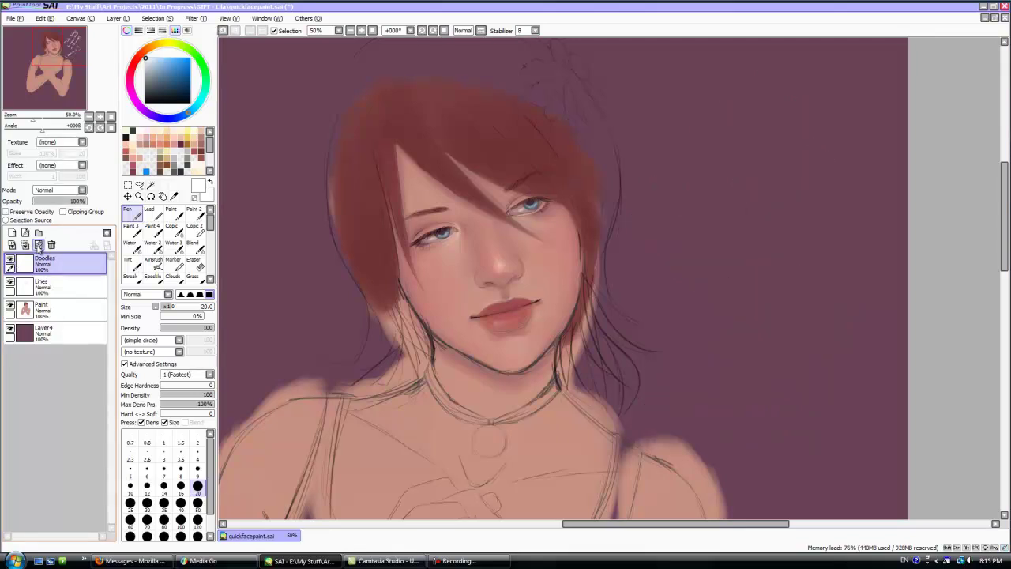
click(63, 310)
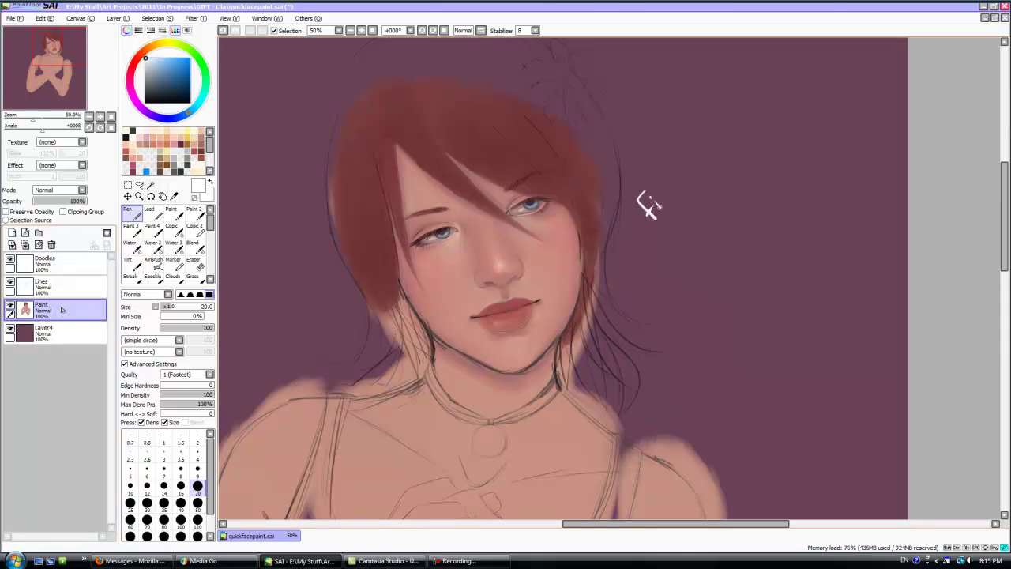
Step: Handwrite "First, she is supposed to have blonde hair &" in white beside the portrait
drag(711, 145, 719, 143)
drag(718, 124, 721, 132)
drag(732, 117, 726, 128)
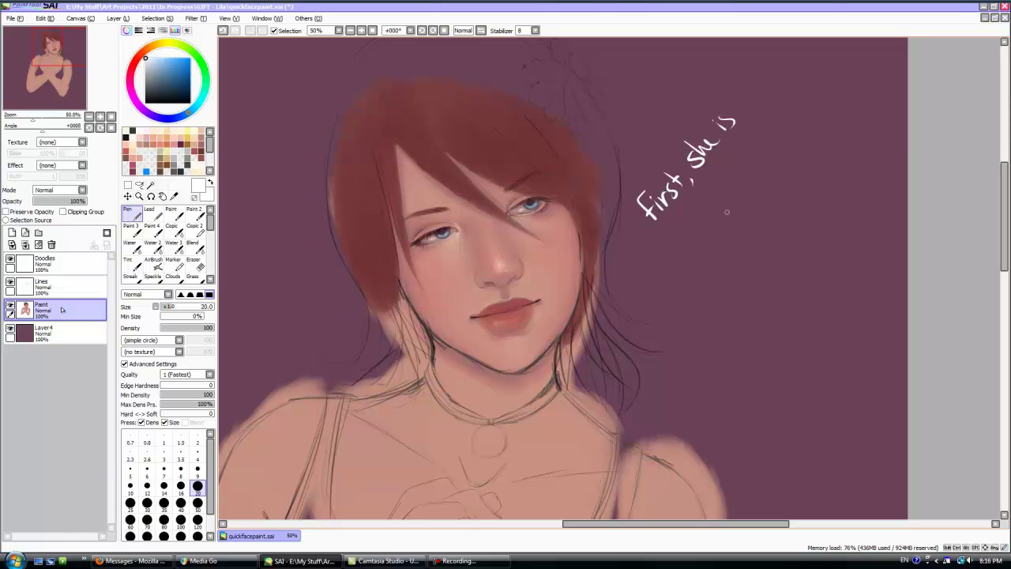
drag(665, 261, 676, 262)
drag(676, 257, 681, 260)
drag(689, 258, 711, 212)
drag(711, 203, 735, 183)
drag(717, 169, 752, 150)
drag(754, 148, 774, 131)
drag(698, 298, 729, 271)
drag(722, 281, 748, 250)
mouse_move(725, 264)
mouse_down()
mouse_move(752, 237)
mouse_move(756, 216)
mouse_up()
drag(749, 229, 765, 212)
drag(763, 222, 773, 210)
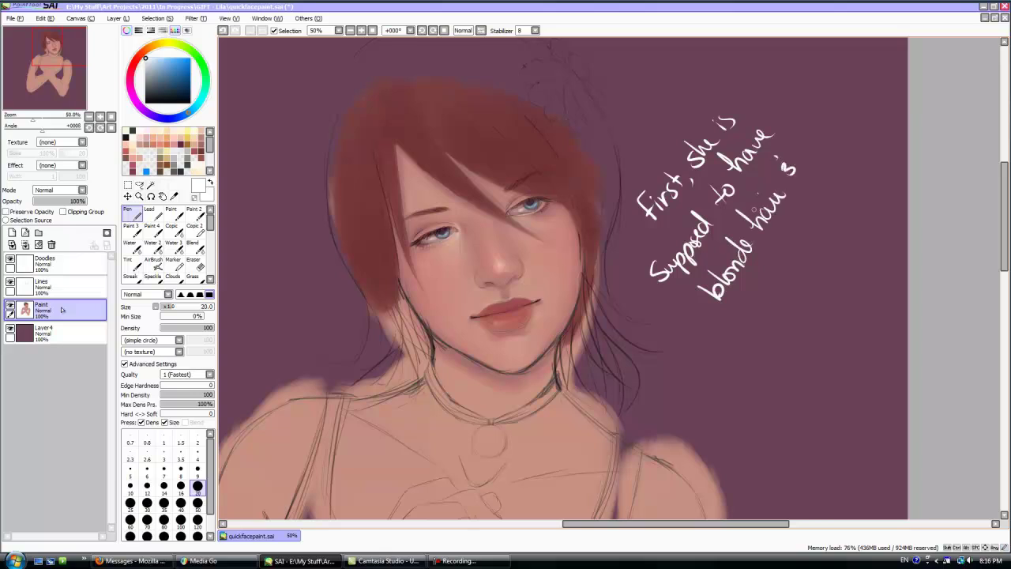
Step: Complete the handwritten note with "brown eyes. I gotta fix that."
drag(684, 387, 700, 369)
drag(703, 386, 722, 368)
drag(759, 321, 771, 299)
click(775, 288)
drag(796, 247, 801, 234)
drag(804, 237, 816, 207)
drag(812, 215, 829, 188)
drag(839, 187, 851, 162)
drag(792, 341, 805, 317)
click(810, 323)
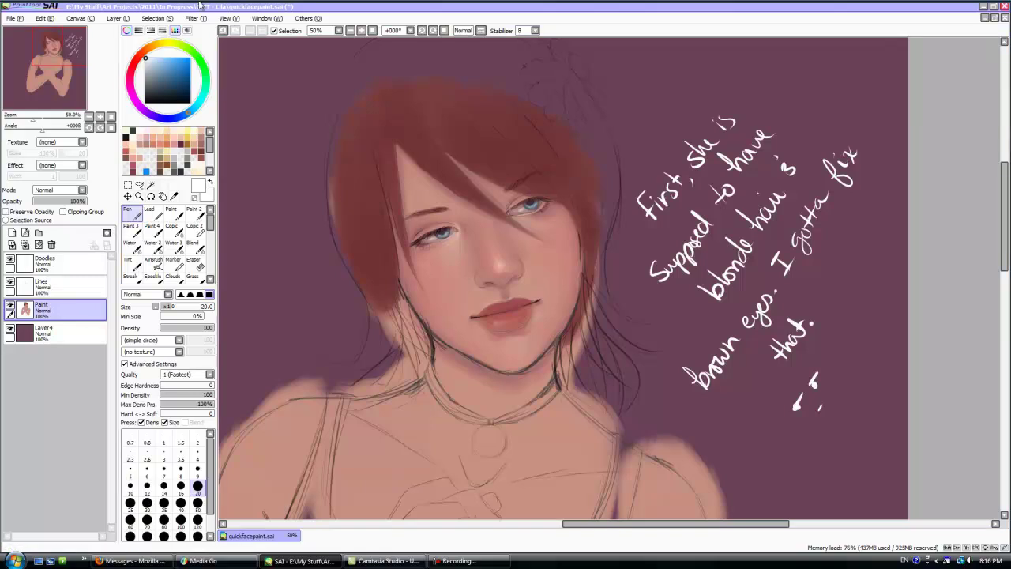
Step: Undo all strokes of the handwritten note about the hair and eye colour
click(222, 31)
click(223, 31)
click(223, 31)
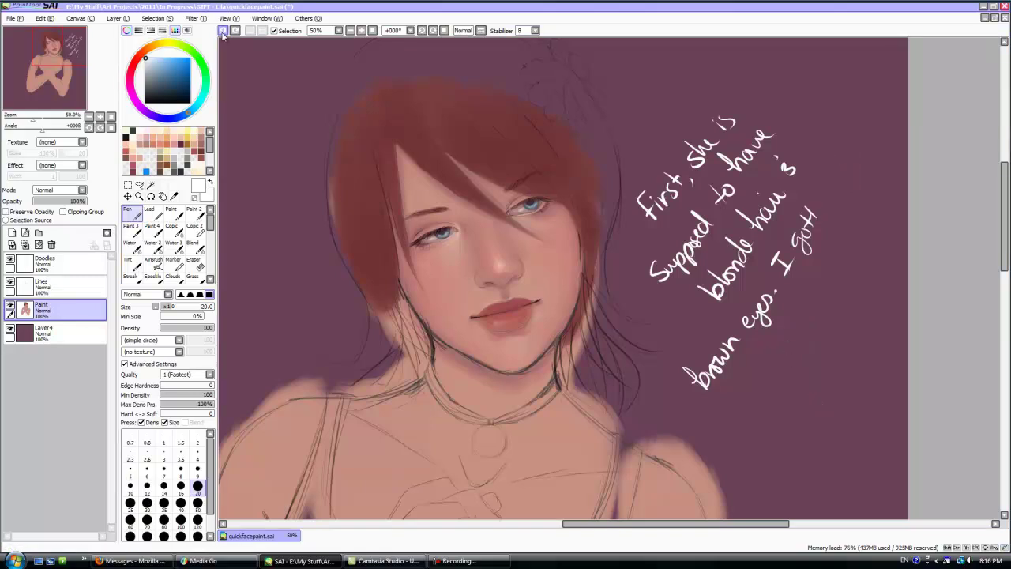
click(222, 31)
click(222, 31)
click(222, 31)
click(223, 31)
click(223, 31)
click(223, 31)
click(222, 31)
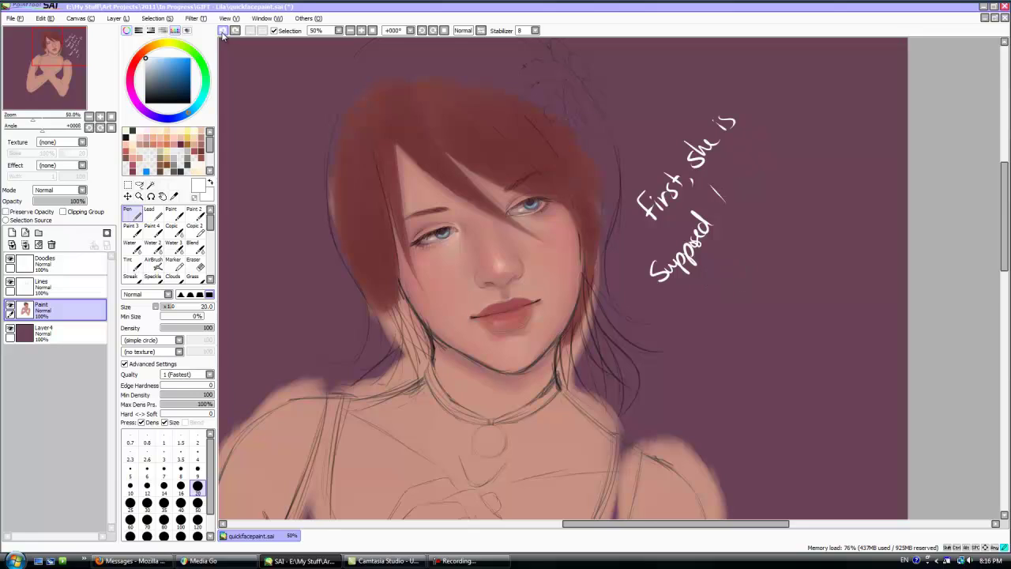
click(223, 31)
click(223, 31)
click(223, 31)
click(223, 31)
click(223, 31)
click(223, 31)
click(223, 31)
click(223, 30)
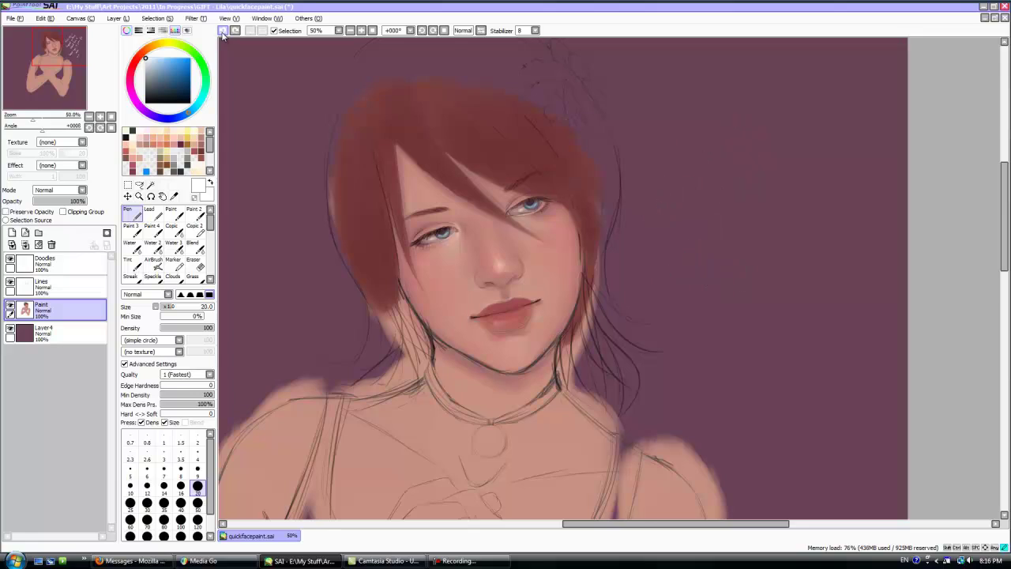
Step: Sample the skin tone from the cheek, shift its hue to orange for a tan, and store it in an empty swatch
right_click(570, 279)
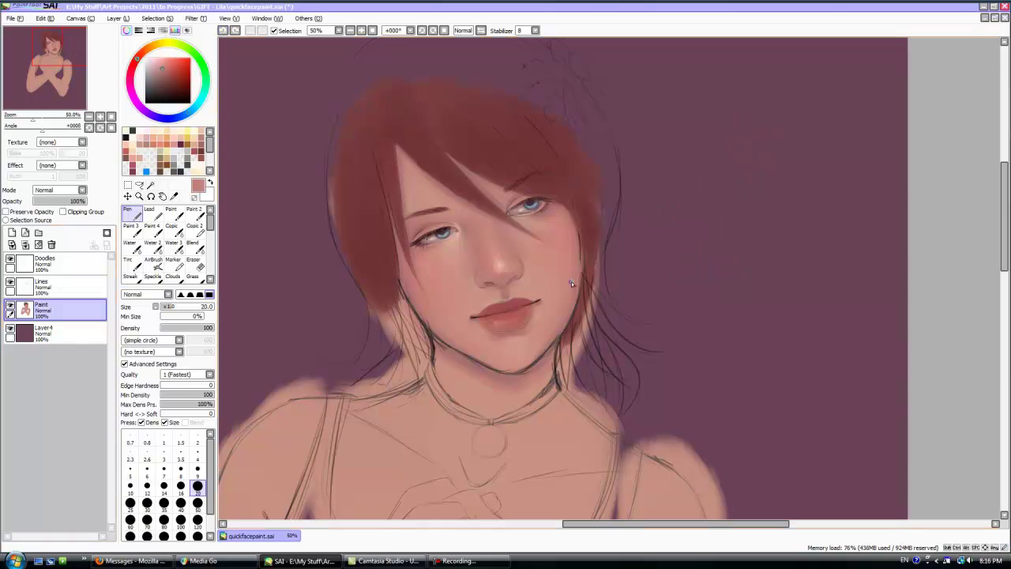
drag(139, 56, 153, 48)
click(145, 52)
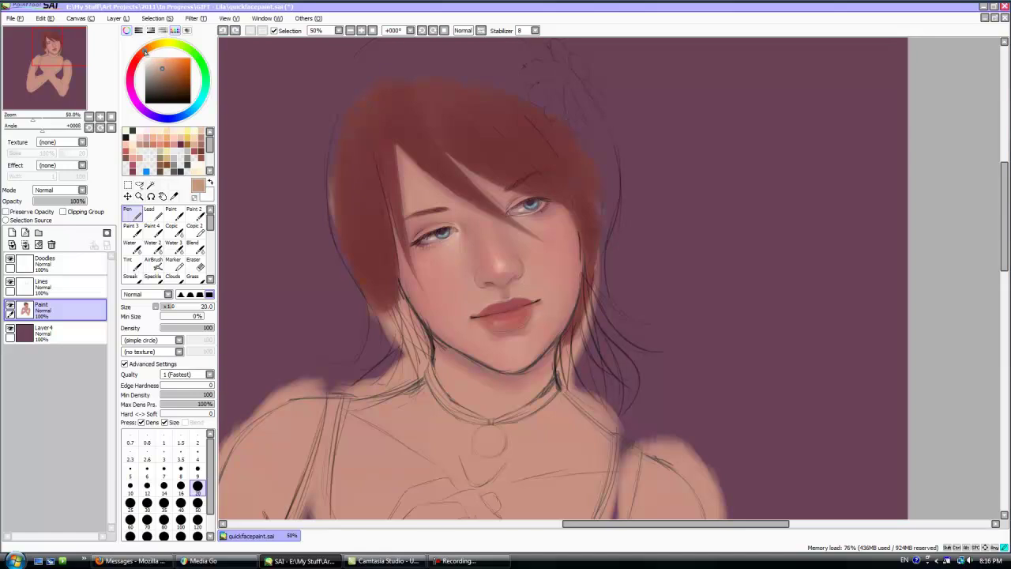
drag(210, 145, 210, 161)
right_click(125, 172)
click(141, 195)
Step: Try a tan stroke over the red hair with the Paint 3 brush at size 40
click(131, 230)
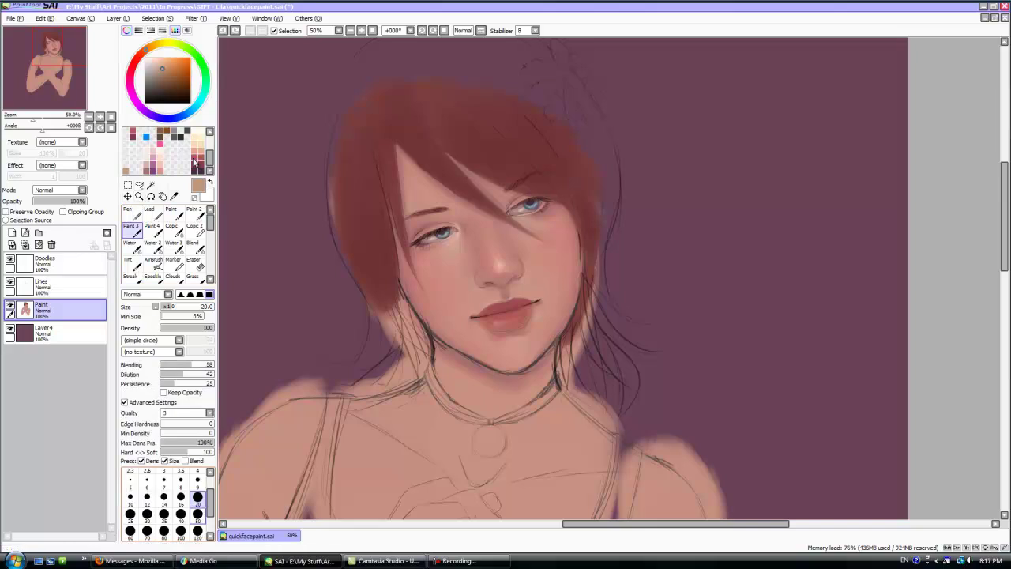
key(ctrl+z)
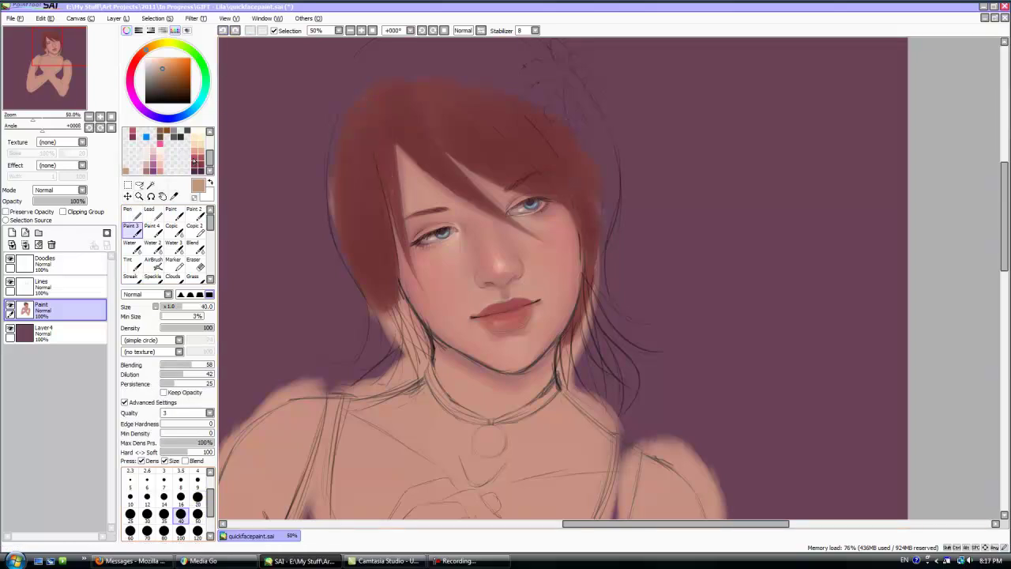
drag(349, 152, 370, 238)
click(222, 30)
click(223, 30)
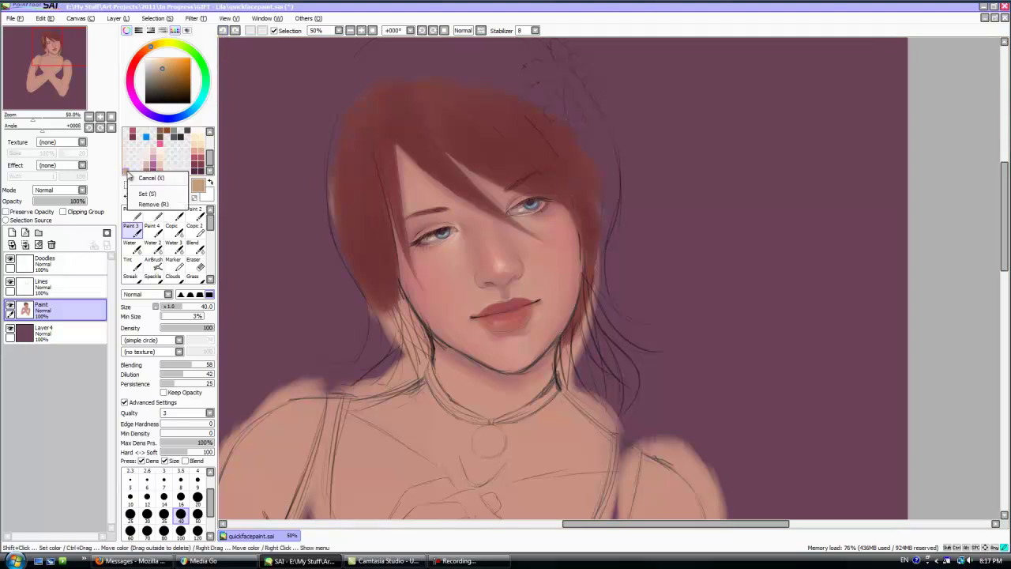
Step: Paint the left side of the red hair blonde with the Paint 2 brush at sizes 100 and 50
click(194, 213)
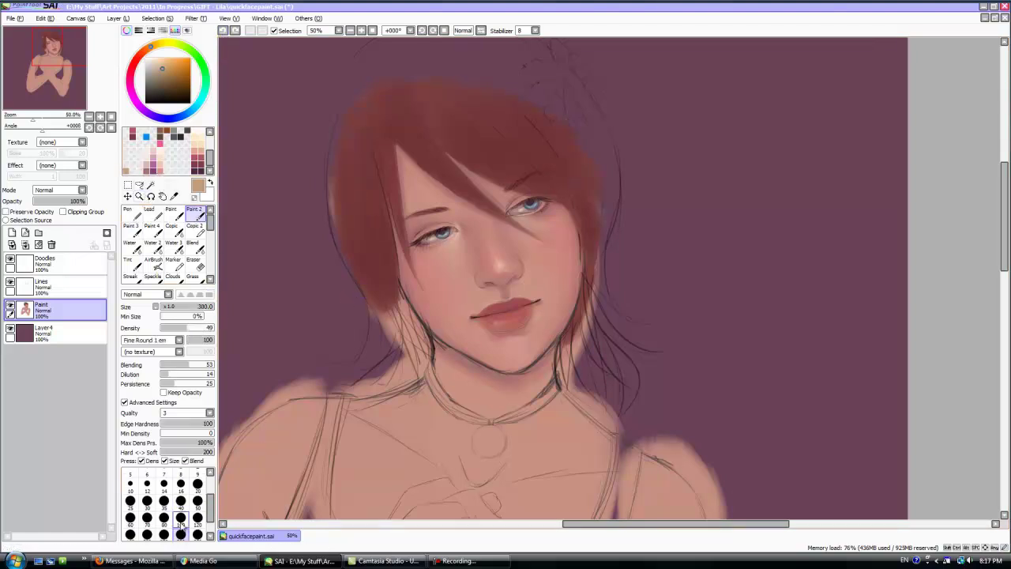
click(181, 518)
drag(339, 194, 356, 261)
drag(339, 123, 370, 288)
mouse_move(348, 205)
mouse_down()
mouse_move(339, 172)
mouse_move(361, 84)
mouse_move(332, 182)
mouse_move(371, 268)
mouse_move(374, 253)
mouse_move(380, 332)
mouse_move(355, 276)
mouse_move(360, 128)
mouse_move(384, 182)
mouse_move(375, 71)
mouse_move(371, 158)
mouse_up()
click(198, 501)
mouse_move(387, 205)
mouse_down()
mouse_move(391, 170)
mouse_move(399, 244)
mouse_up()
Step: Paint the fringe strands sweeping across the forehead blonde, using brush sizes 20, 50 and 30
click(198, 484)
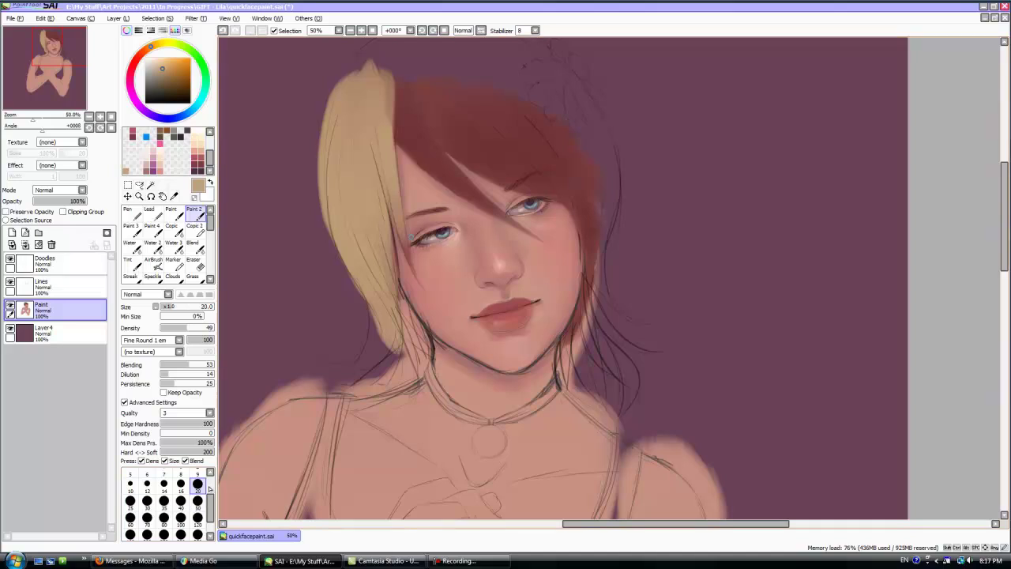
drag(417, 285, 419, 276)
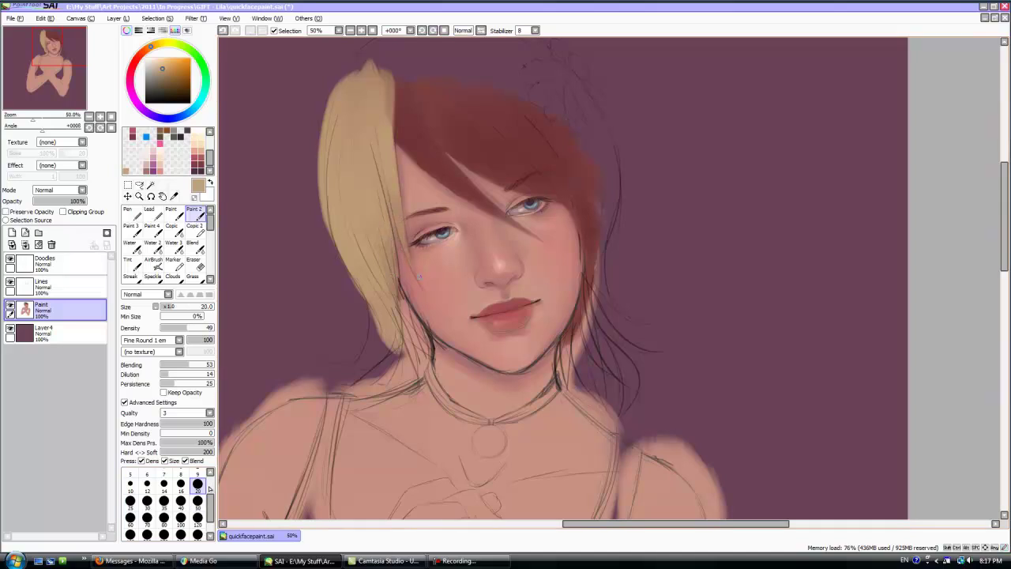
click(197, 500)
mouse_move(393, 125)
mouse_down()
mouse_move(444, 180)
mouse_move(535, 239)
mouse_up()
click(163, 500)
mouse_move(485, 203)
mouse_down()
mouse_move(403, 119)
mouse_move(428, 136)
mouse_up()
drag(439, 170, 506, 223)
Step: Fill the roots and upper part of the fringe with blonde at brush sizes 50 and 80
click(197, 484)
click(198, 500)
mouse_move(403, 142)
mouse_down()
mouse_move(397, 103)
mouse_move(392, 118)
mouse_up()
click(164, 517)
mouse_move(452, 134)
mouse_down()
mouse_move(423, 118)
mouse_move(379, 131)
mouse_move(400, 125)
mouse_move(357, 106)
mouse_move(374, 239)
mouse_move(381, 231)
mouse_move(400, 294)
mouse_up()
mouse_move(442, 119)
mouse_down()
mouse_move(424, 120)
mouse_move(486, 166)
mouse_move(440, 135)
mouse_move(557, 194)
mouse_move(418, 103)
mouse_move(514, 172)
mouse_move(466, 110)
mouse_move(553, 86)
mouse_up()
Step: Extend the blonde over the crown and down the right side of the hair at brush size 120
click(197, 518)
mouse_move(380, 61)
mouse_down()
mouse_move(505, 119)
mouse_move(505, 71)
mouse_up()
drag(348, 109, 365, 74)
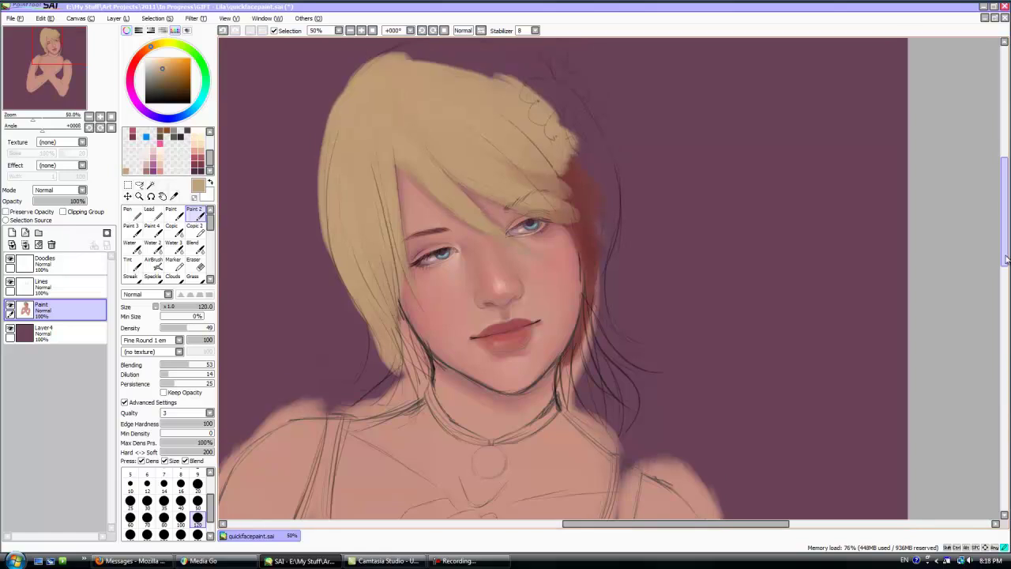
scroll(524, 275, up, 2)
mouse_move(394, 102)
mouse_down()
mouse_move(379, 99)
mouse_move(474, 87)
mouse_move(507, 130)
mouse_move(569, 150)
mouse_move(585, 186)
mouse_move(547, 178)
mouse_move(489, 206)
mouse_move(600, 237)
mouse_move(608, 269)
mouse_move(585, 221)
mouse_move(611, 262)
mouse_move(562, 242)
mouse_move(581, 248)
mouse_move(594, 332)
mouse_move(612, 355)
mouse_up()
Step: Paint long blonde locks falling to the shoulders on both sides of the face at brush size 120
click(198, 500)
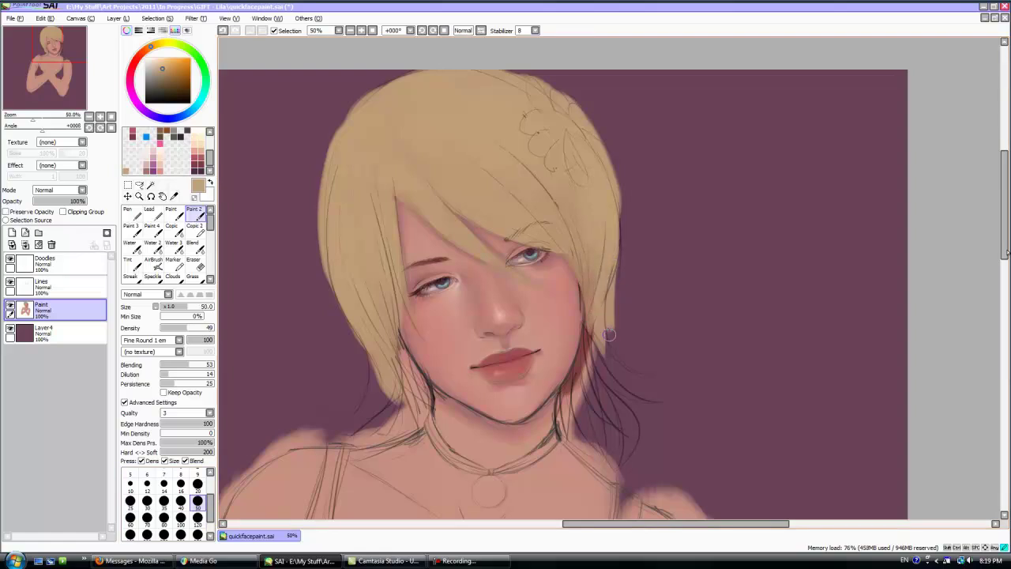
click(197, 518)
mouse_move(632, 213)
mouse_down()
mouse_move(624, 332)
mouse_move(644, 411)
mouse_move(606, 308)
mouse_move(601, 334)
mouse_move(587, 331)
mouse_move(572, 431)
mouse_move(589, 450)
mouse_move(636, 442)
mouse_move(652, 411)
mouse_up()
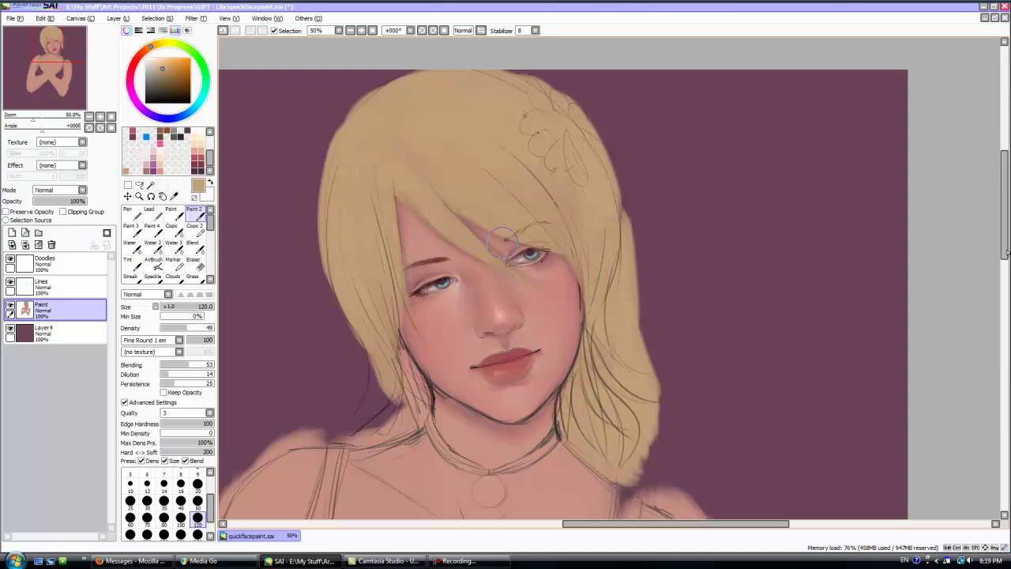
mouse_move(309, 397)
mouse_down()
mouse_move(367, 360)
mouse_move(355, 411)
mouse_move(379, 427)
mouse_move(403, 418)
mouse_move(409, 391)
mouse_move(340, 308)
mouse_move(332, 215)
mouse_up()
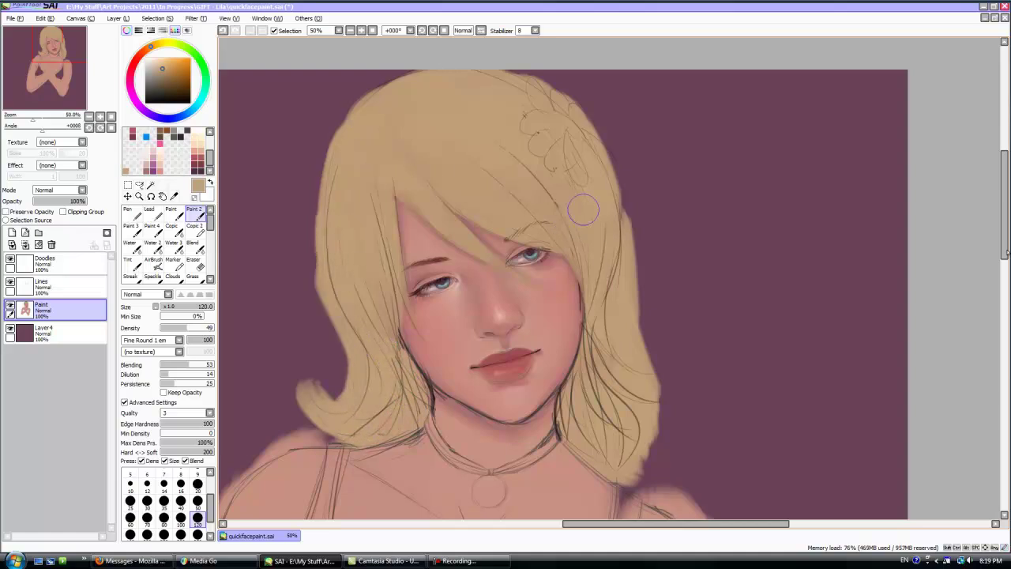
Step: Fill out the left side of the hair in blonde, trimming its outer contour with the Eraser at size 80 and densities of 13 and 26
mouse_move(370, 100)
mouse_down()
mouse_move(308, 252)
mouse_move(338, 316)
mouse_up()
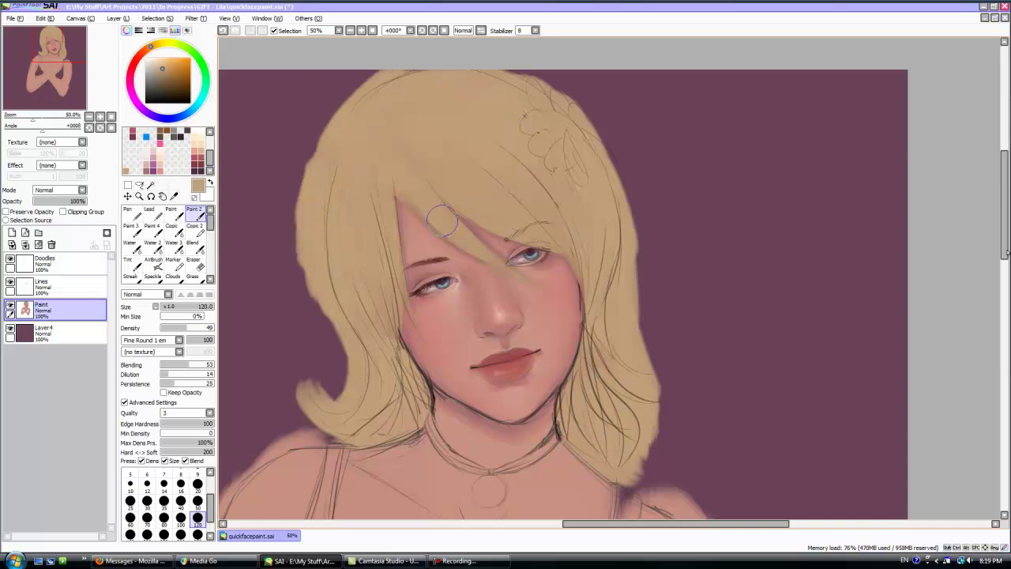
click(193, 261)
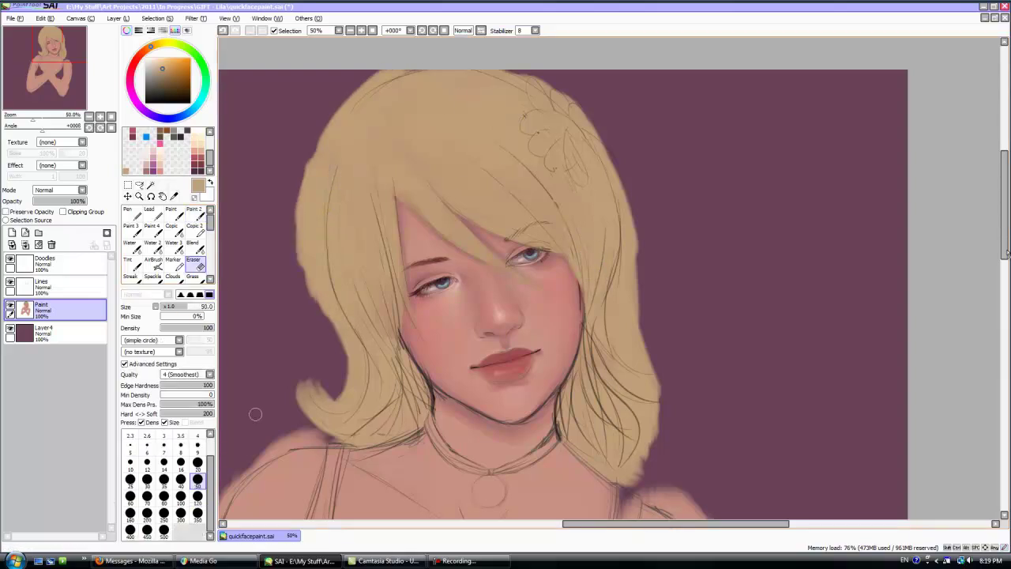
click(164, 495)
mouse_move(403, 65)
mouse_down()
mouse_move(355, 79)
mouse_move(336, 97)
mouse_move(360, 82)
mouse_move(332, 128)
mouse_move(344, 99)
mouse_move(338, 106)
mouse_up()
mouse_move(305, 153)
mouse_down()
mouse_move(309, 163)
mouse_move(334, 113)
mouse_move(305, 168)
mouse_move(305, 150)
mouse_move(311, 192)
mouse_move(325, 142)
mouse_up()
mouse_move(321, 161)
mouse_down()
mouse_move(314, 245)
mouse_move(319, 165)
mouse_move(314, 218)
mouse_move(296, 244)
mouse_move(307, 248)
mouse_move(314, 224)
mouse_move(325, 312)
mouse_up()
mouse_move(309, 373)
mouse_down()
mouse_move(327, 401)
mouse_move(323, 390)
mouse_move(342, 398)
mouse_move(327, 399)
mouse_move(335, 405)
mouse_move(324, 392)
mouse_move(345, 399)
mouse_move(350, 388)
mouse_move(306, 338)
mouse_up()
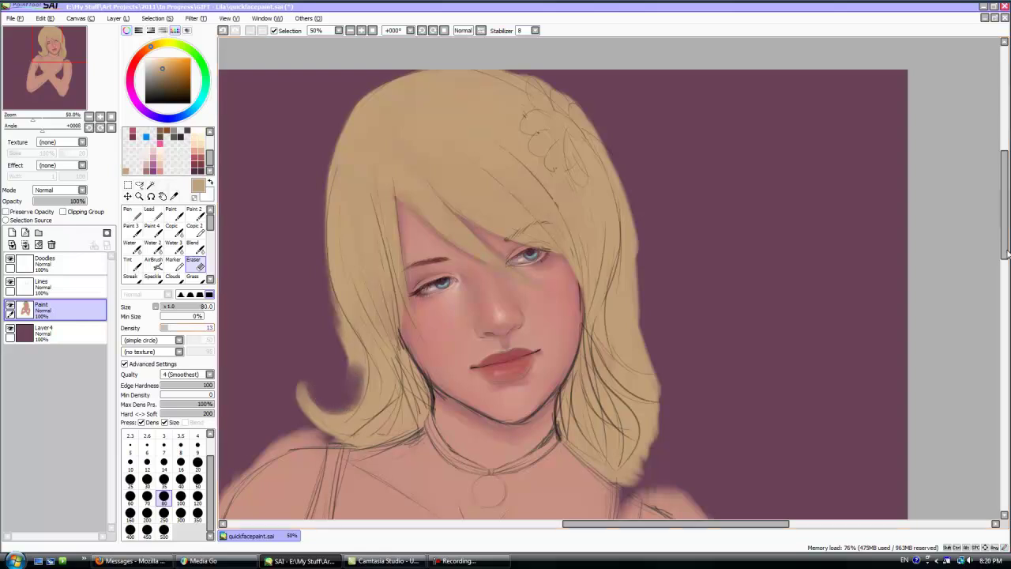
mouse_move(338, 393)
mouse_down()
mouse_move(334, 403)
mouse_move(352, 395)
mouse_move(356, 363)
mouse_move(328, 308)
mouse_up()
drag(314, 218, 321, 165)
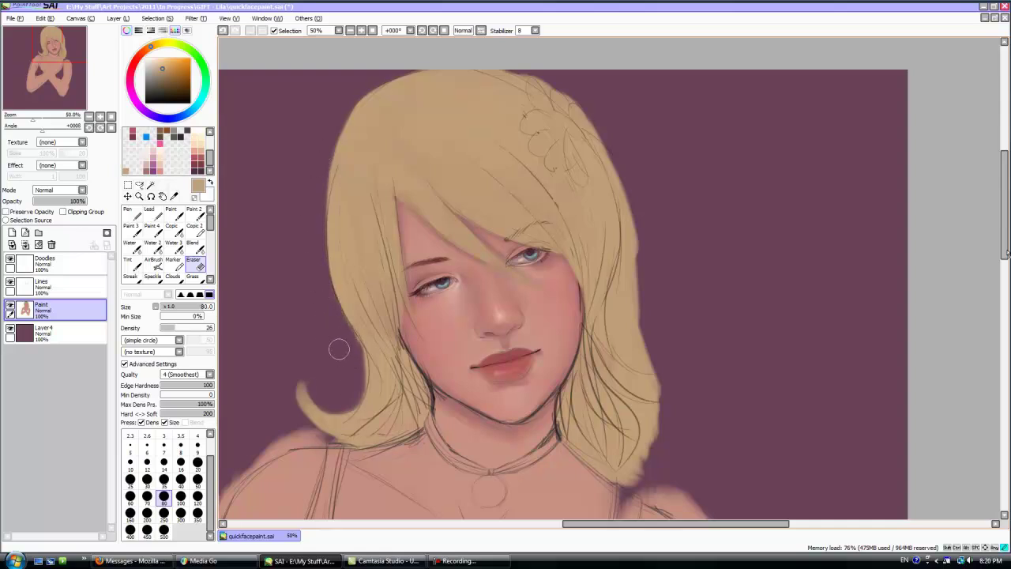
drag(353, 350, 350, 360)
Step: Erase the excess along the hair's right contour and cut back the ends of the right lock at eraser size 120
mouse_move(554, 88)
mouse_down()
mouse_move(532, 73)
mouse_move(589, 121)
mouse_move(542, 74)
mouse_move(583, 113)
mouse_move(610, 158)
mouse_move(577, 157)
mouse_move(623, 182)
mouse_move(625, 193)
mouse_move(620, 175)
mouse_move(629, 283)
mouse_move(620, 295)
mouse_move(630, 212)
mouse_move(638, 263)
mouse_move(616, 310)
mouse_move(622, 335)
mouse_move(614, 313)
mouse_move(620, 349)
mouse_move(641, 362)
mouse_move(613, 309)
mouse_move(619, 339)
mouse_move(633, 248)
mouse_move(640, 278)
mouse_up()
drag(42, 127, 15, 127)
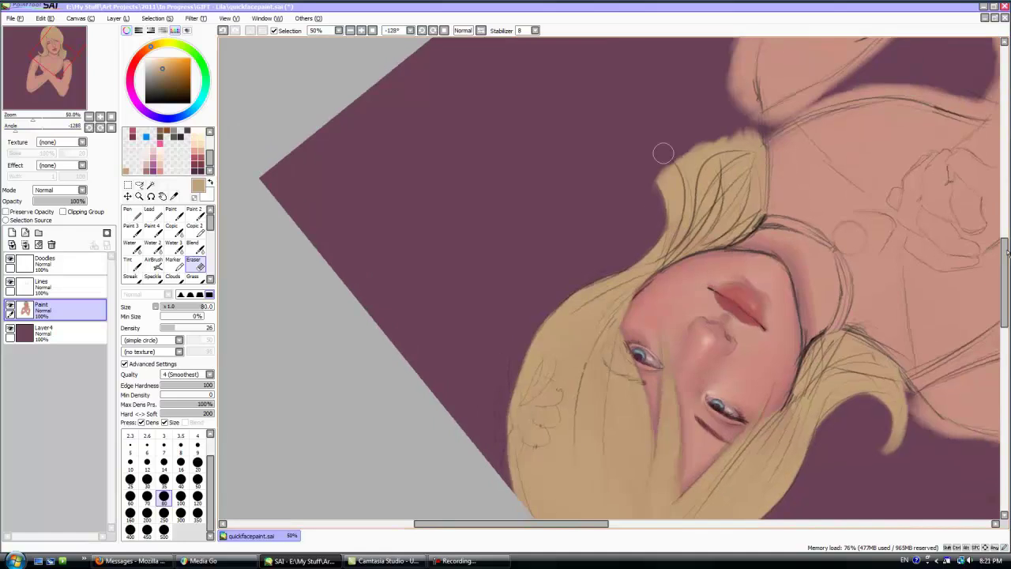
mouse_move(662, 211)
mouse_down()
mouse_move(669, 160)
mouse_move(671, 197)
mouse_up()
click(197, 497)
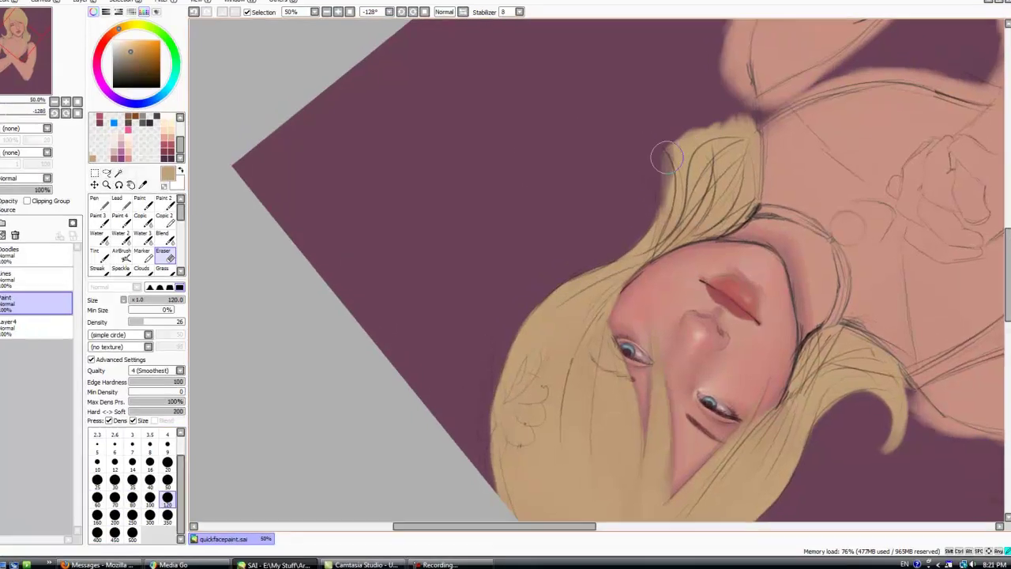
mouse_move(667, 158)
mouse_down()
mouse_move(683, 189)
mouse_move(734, 186)
mouse_move(728, 212)
mouse_up()
drag(608, 30, 632, 7)
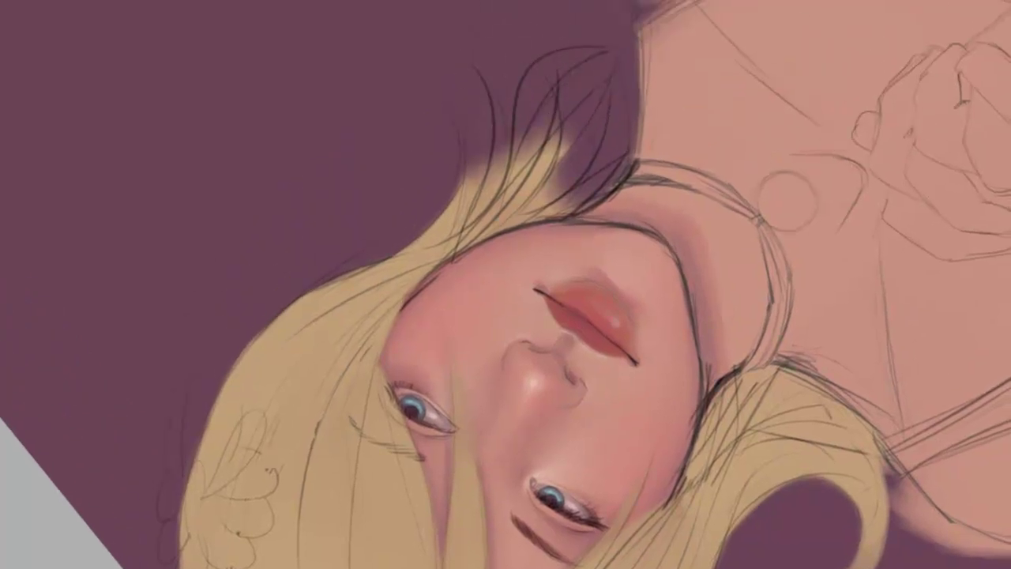
Step: Paint tapered, pointed blonde strands along the ends of the right lock, following the sketch lines
mouse_move(466, 216)
mouse_down()
mouse_move(462, 130)
mouse_move(446, 111)
mouse_up()
mouse_move(474, 184)
mouse_down()
mouse_move(483, 79)
mouse_move(513, 71)
mouse_up()
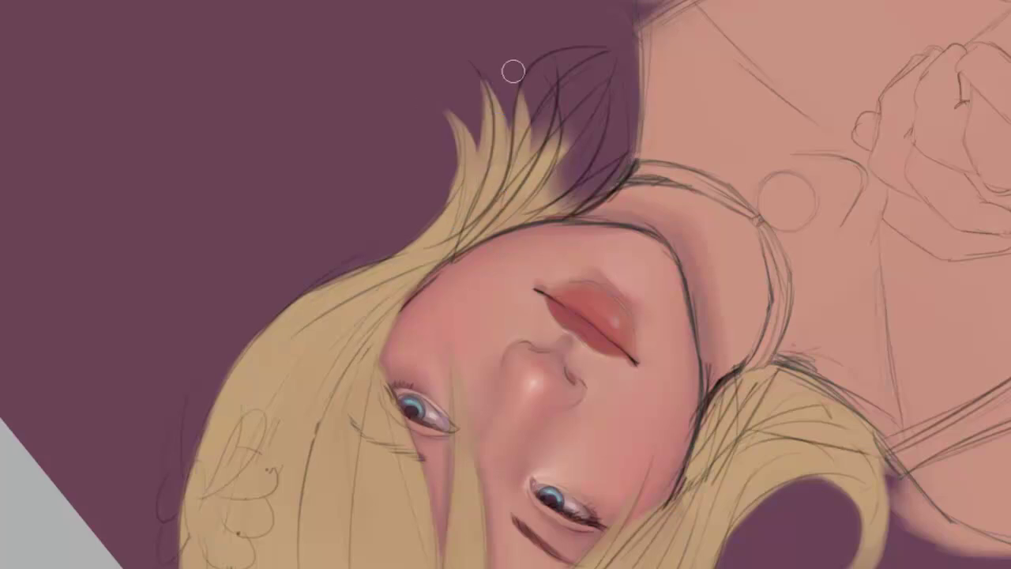
drag(512, 170, 533, 52)
mouse_move(531, 186)
mouse_down()
mouse_move(537, 80)
mouse_move(525, 14)
mouse_move(510, 89)
mouse_move(523, 17)
mouse_up()
drag(557, 107, 545, 31)
drag(575, 198, 568, 59)
mouse_move(602, 212)
mouse_down()
mouse_move(582, 60)
mouse_move(609, 94)
mouse_up()
drag(620, 188, 628, 59)
drag(591, 156, 607, 52)
mouse_move(586, 119)
mouse_down()
mouse_move(580, 40)
mouse_move(567, 40)
mouse_up()
mouse_move(609, 146)
mouse_down()
mouse_move(613, 51)
mouse_move(619, 94)
mouse_up()
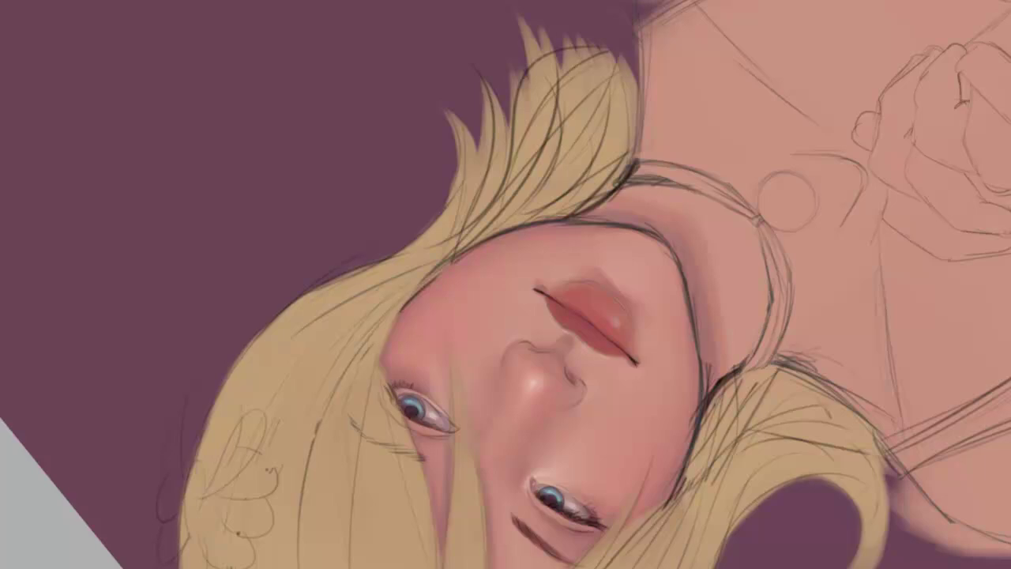
Step: Erase the curled tip of the left lock above the shoulder
key(Escape)
drag(316, 316, 639, 316)
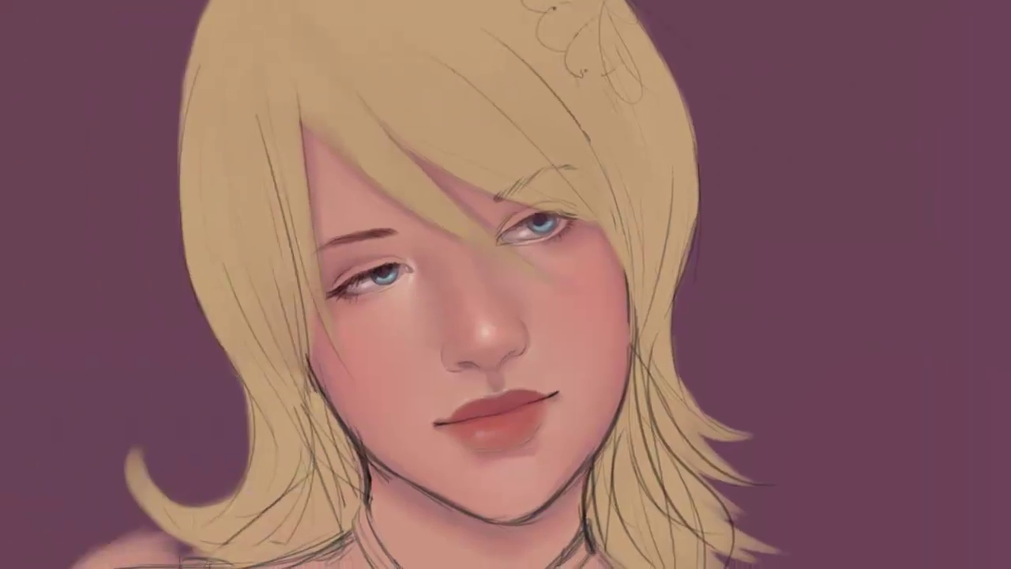
mouse_move(131, 445)
mouse_down()
mouse_move(132, 481)
mouse_move(136, 436)
mouse_move(133, 520)
mouse_move(157, 540)
mouse_move(95, 545)
mouse_up()
scroll(113, 327, down, 2)
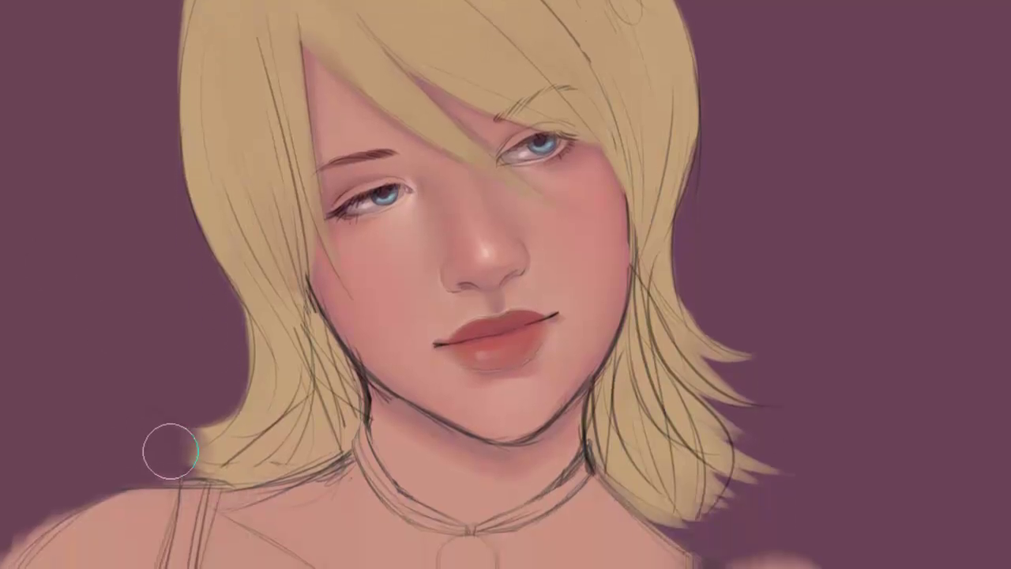
drag(182, 451, 167, 172)
Step: Paint outward-flicking, pointed blonde ends on the left lock and clean their edges
mouse_move(166, 24)
mouse_down()
mouse_move(176, 241)
mouse_move(144, 163)
mouse_up()
drag(208, 230, 167, 145)
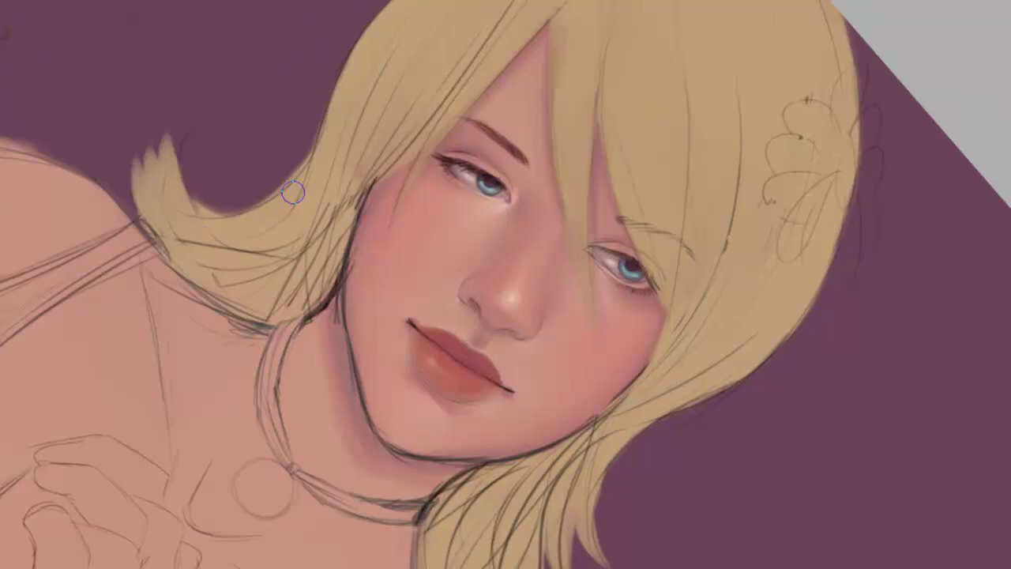
drag(293, 195, 164, 117)
mouse_move(172, 79)
mouse_down()
mouse_move(275, 198)
mouse_move(155, 220)
mouse_move(82, 142)
mouse_up()
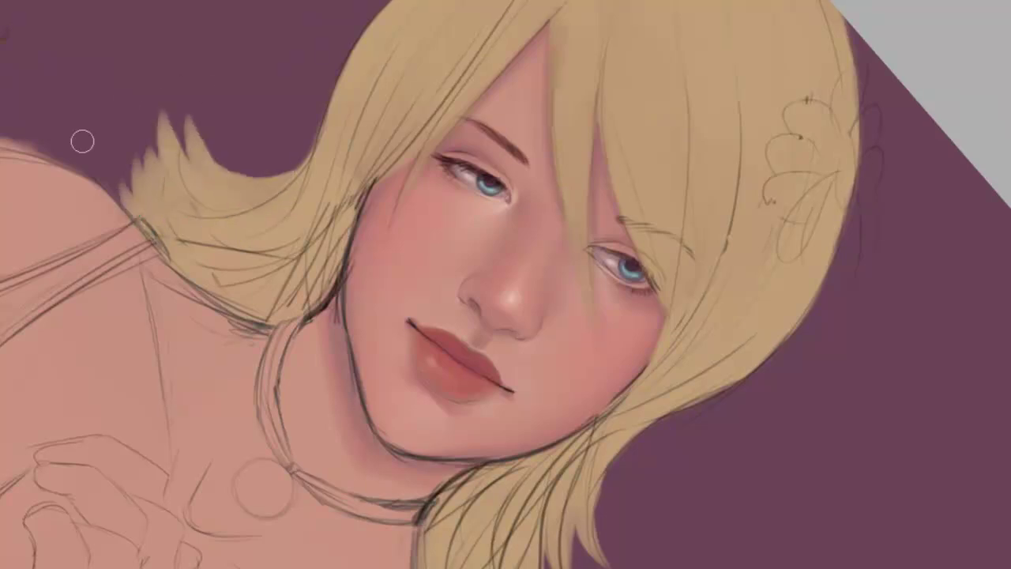
Step: Add fine blonde strands to the flicked tips of the locks on both sides of the neck
key(Escape)
drag(233, 561, 222, 335)
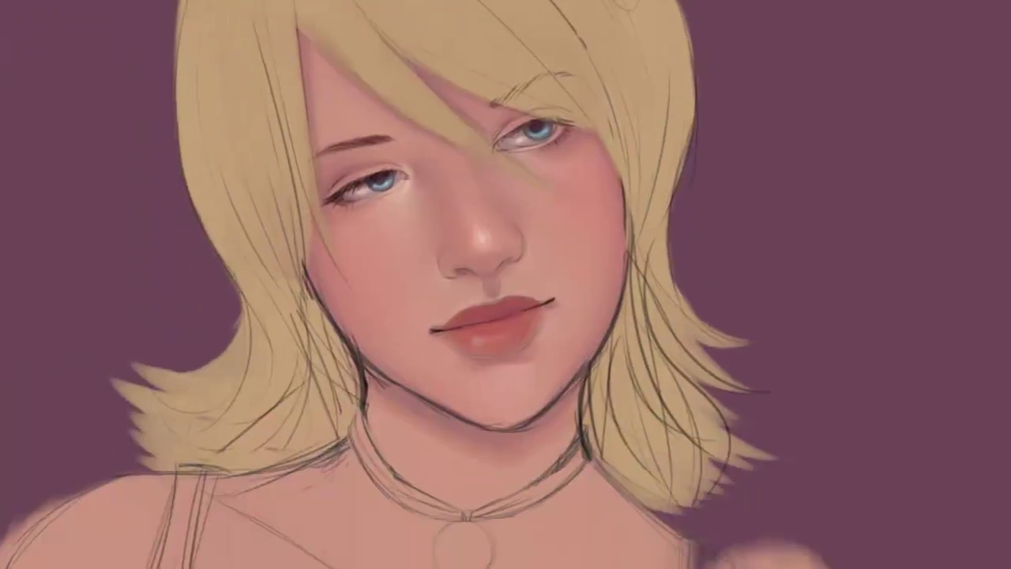
mouse_move(254, 293)
mouse_down()
mouse_move(186, 309)
mouse_move(246, 326)
mouse_up()
drag(178, 423, 113, 368)
drag(692, 435, 724, 507)
drag(612, 428, 693, 518)
drag(653, 318, 747, 412)
Step: Paint thin loose strands along the outer contours of both hair sides, redoing unsatisfactory strokes, and refine the fringe edge
mouse_move(675, 135)
mouse_down()
mouse_move(677, 289)
mouse_move(691, 204)
mouse_move(668, 332)
mouse_up()
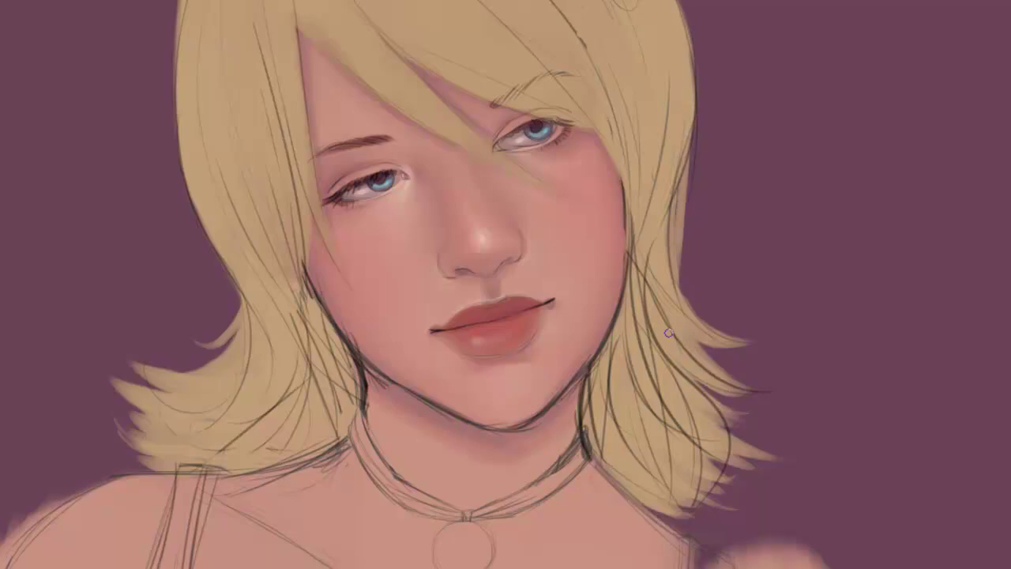
key(ctrl+z)
drag(688, 101, 668, 286)
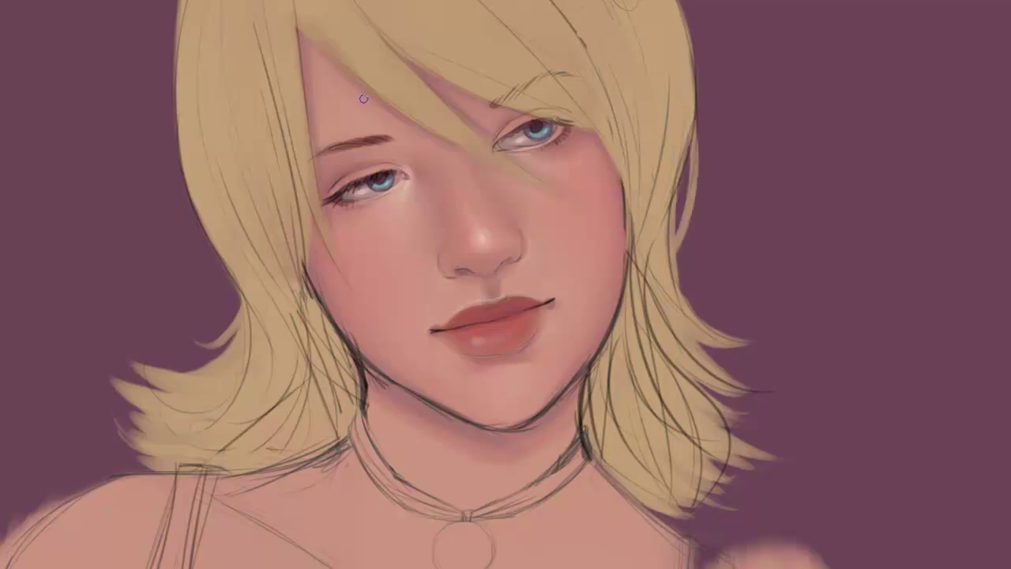
drag(185, 166, 239, 301)
key(ctrl+z)
drag(192, 195, 232, 321)
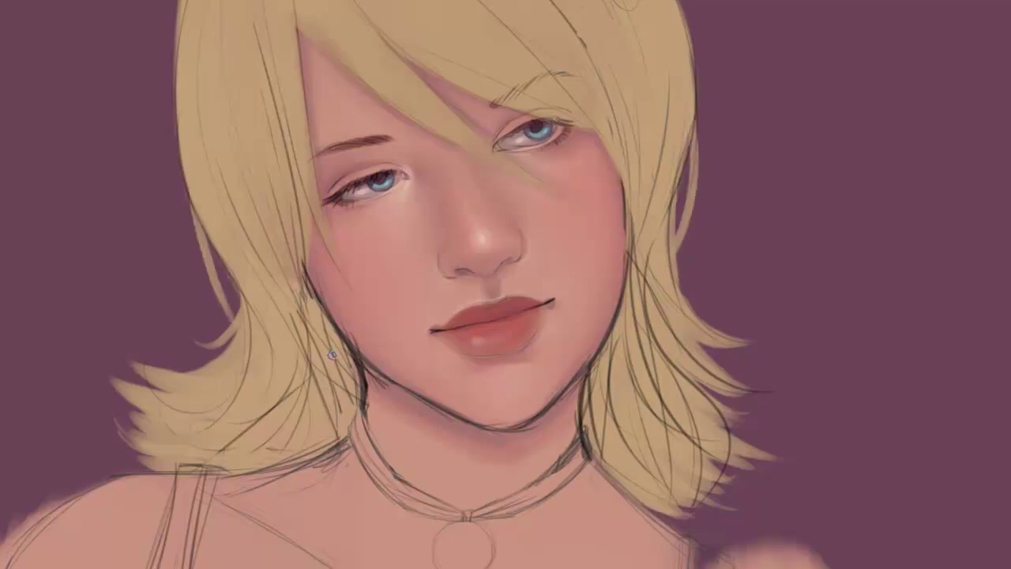
key(ctrl+z)
drag(195, 197, 238, 308)
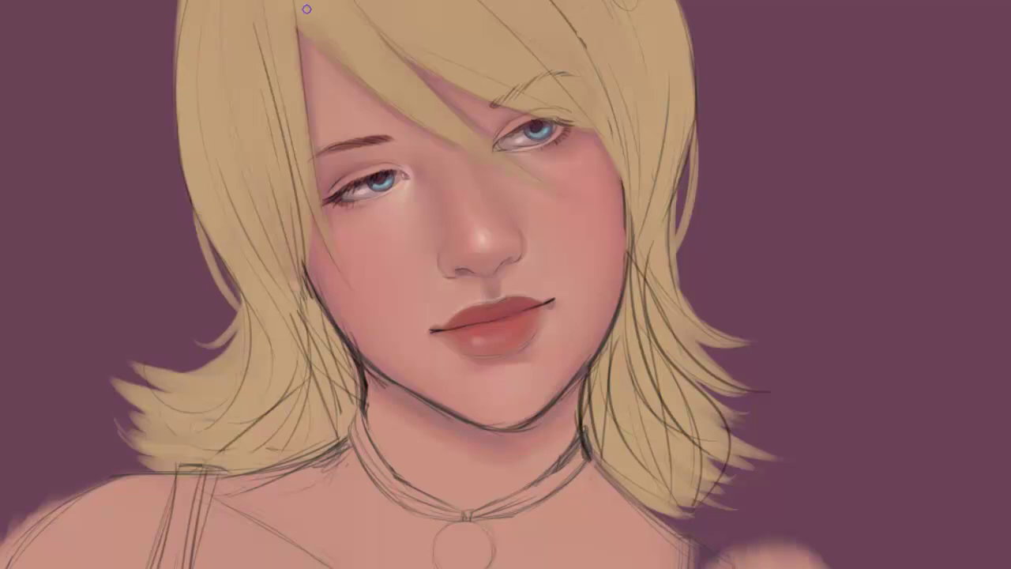
drag(287, 16, 417, 125)
Step: Shade the inner left section of hair beside the face with darker golden-brown strands, redoing unsatisfactory strokes
drag(285, 297, 225, 174)
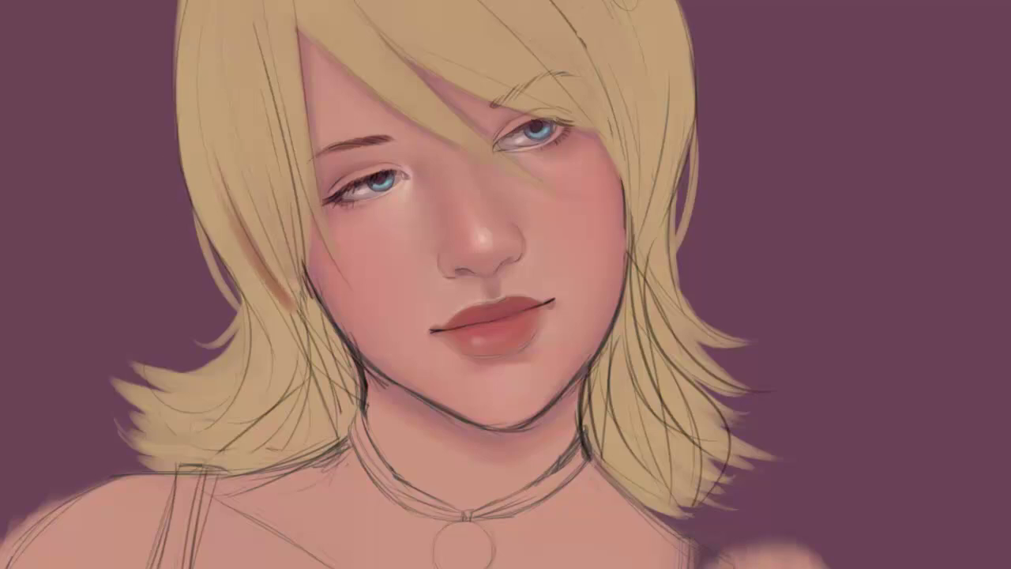
key(ctrl+z)
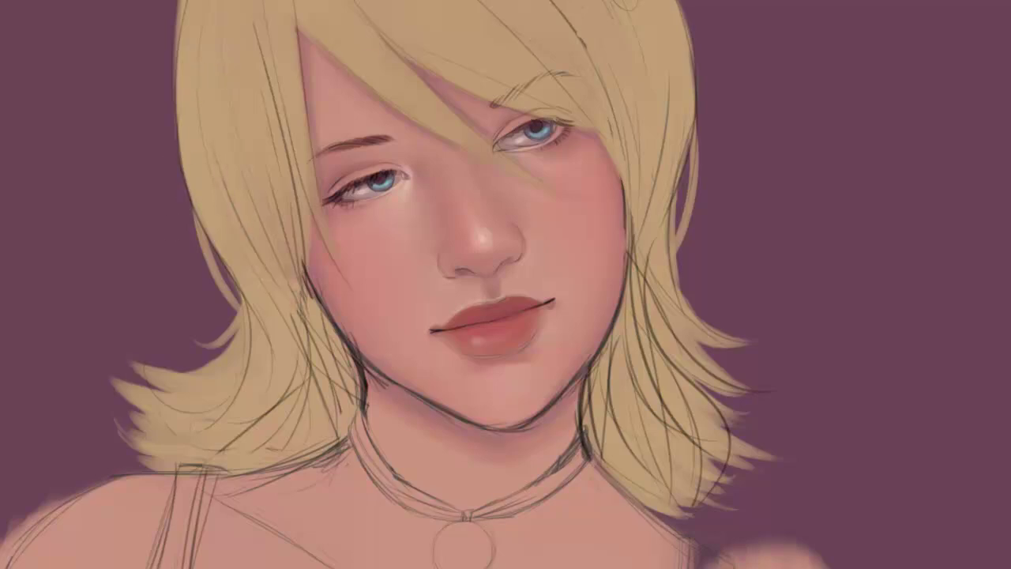
mouse_move(286, 313)
mouse_down()
mouse_move(247, 256)
mouse_move(220, 174)
mouse_move(234, 184)
mouse_up()
drag(279, 280, 226, 138)
drag(281, 262, 230, 107)
drag(294, 295, 240, 108)
mouse_move(297, 259)
mouse_down()
mouse_move(264, 118)
mouse_move(280, 124)
mouse_up()
key(ctrl+z)
drag(298, 292, 273, 119)
drag(306, 258, 285, 120)
drag(319, 225, 295, 70)
drag(305, 121, 297, 34)
Step: Extend the golden-brown shading over the outer left section of hair down to the start of the flicked ends
drag(282, 352, 234, 245)
drag(270, 308, 212, 194)
mouse_move(248, 292)
mouse_down()
mouse_move(196, 200)
mouse_move(183, 136)
mouse_up()
drag(225, 250, 183, 94)
drag(225, 224, 201, 93)
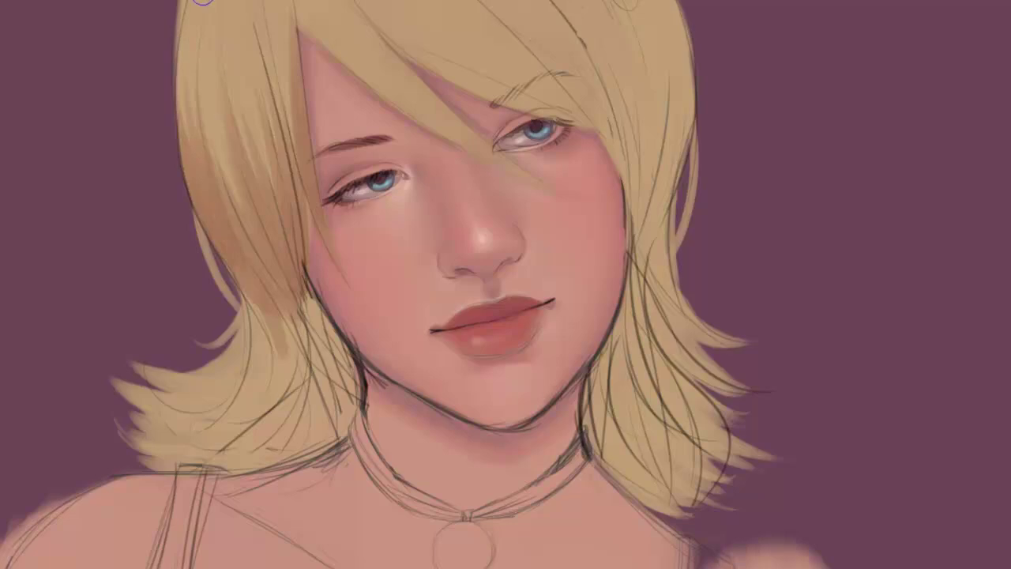
drag(204, 196, 201, 251)
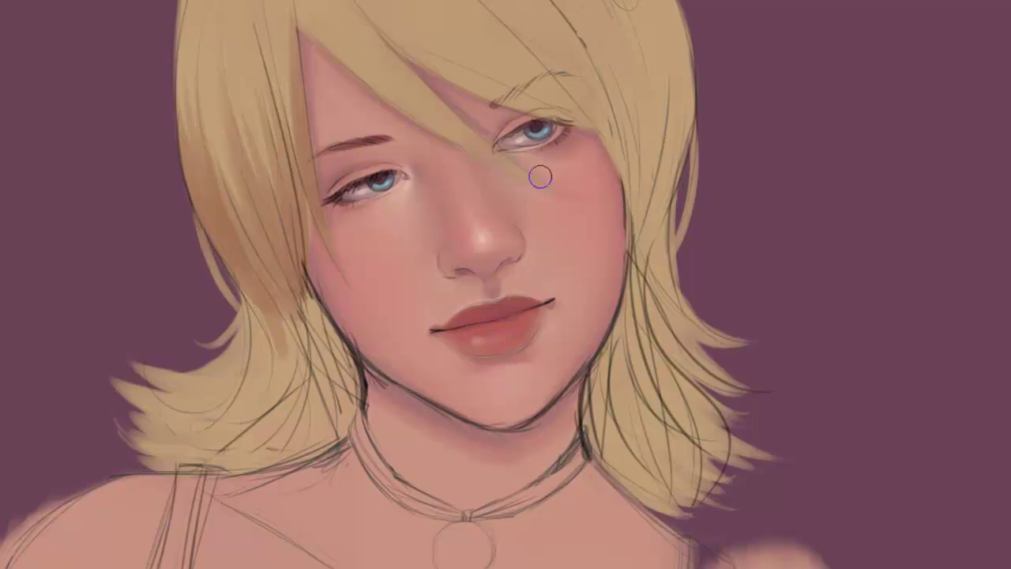
Step: Shade the long fringe strand crossing the forehead toward the nose bridge with darker golden brown
mouse_move(455, 135)
mouse_down()
mouse_move(341, 47)
mouse_move(373, 47)
mouse_up()
drag(466, 125, 364, 23)
drag(489, 159, 317, 22)
drag(451, 140, 394, 96)
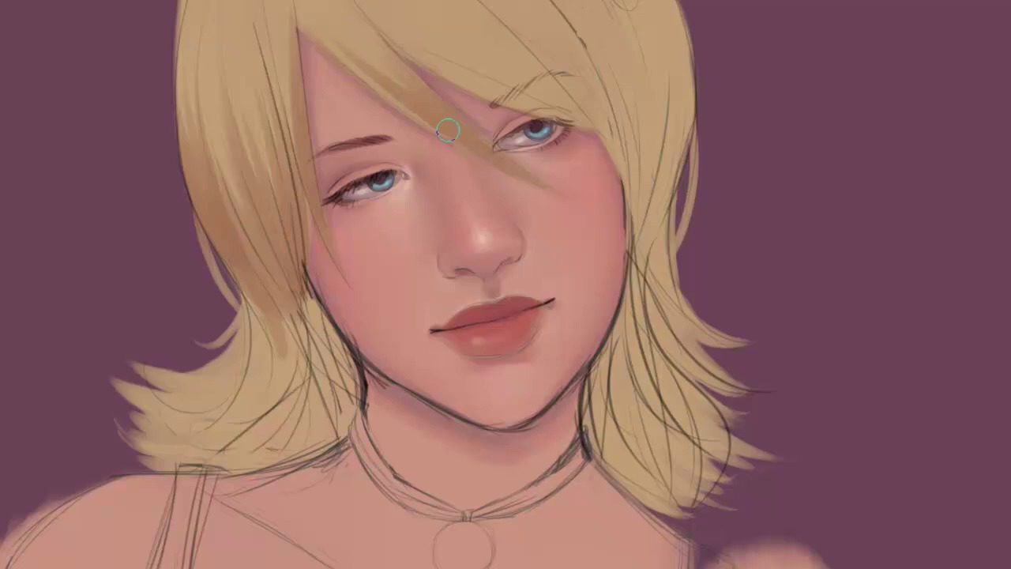
mouse_move(316, 37)
mouse_down()
mouse_move(392, 98)
mouse_move(361, 27)
mouse_up()
Step: Shade the fringe section sweeping above the right eye with golden-brown strands
mouse_move(423, 83)
mouse_down()
mouse_move(353, 2)
mouse_move(364, 25)
mouse_move(519, 123)
mouse_up()
mouse_move(433, 56)
mouse_down()
mouse_move(543, 116)
mouse_move(580, 113)
mouse_move(531, 93)
mouse_up()
drag(403, 40, 540, 92)
mouse_move(434, 44)
mouse_down()
mouse_move(510, 77)
mouse_move(449, 36)
mouse_move(571, 111)
mouse_move(532, 56)
mouse_move(546, 38)
mouse_move(586, 109)
mouse_up()
scroll(493, 201, down, 2)
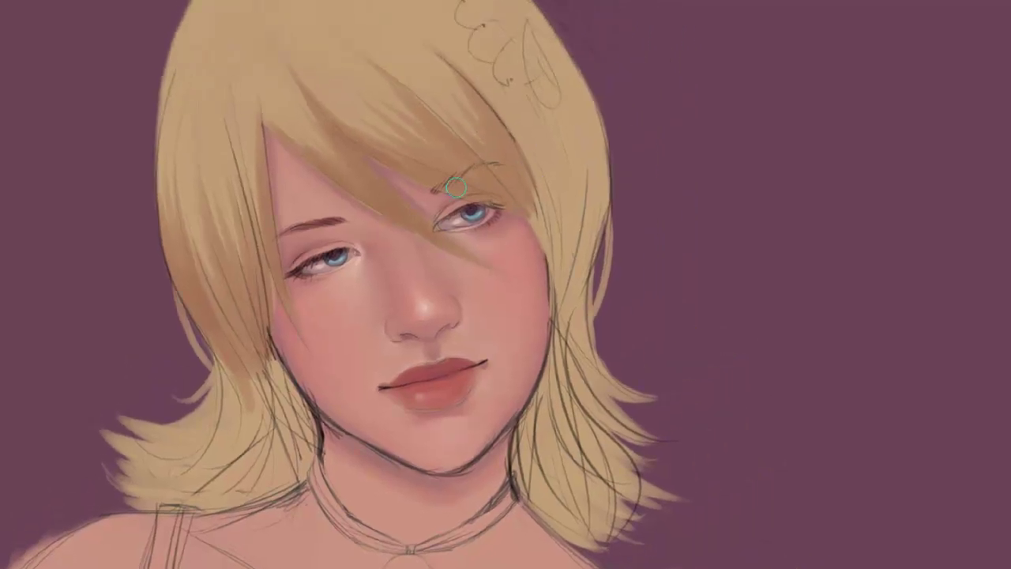
Step: Shade the right side of the hair from the flower sketch down past the cheek with golden brown
drag(515, 195, 567, 327)
drag(555, 250, 555, 327)
drag(498, 84, 541, 237)
mouse_move(514, 117)
mouse_down()
mouse_move(574, 260)
mouse_move(537, 71)
mouse_move(582, 181)
mouse_move(578, 125)
mouse_move(482, 197)
mouse_move(508, 336)
mouse_move(502, 94)
mouse_up()
mouse_move(624, 8)
mouse_down()
mouse_move(549, 54)
mouse_move(575, 16)
mouse_move(542, 27)
mouse_move(451, 271)
mouse_move(486, 74)
mouse_move(517, 107)
mouse_move(451, 266)
mouse_move(481, 311)
mouse_move(519, 319)
mouse_up()
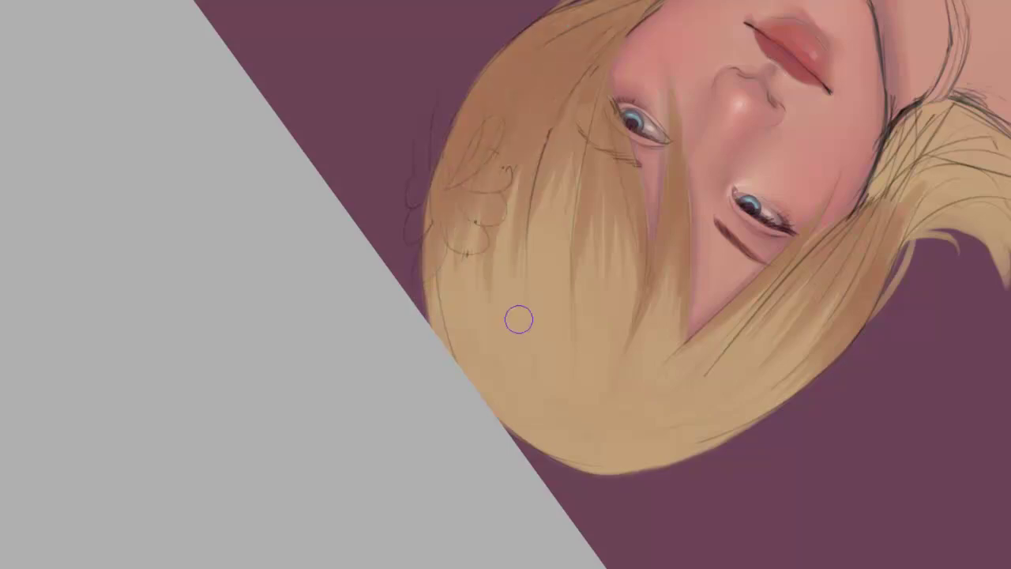
drag(528, 202, 524, 314)
mouse_move(549, 163)
mouse_down()
mouse_move(529, 325)
mouse_move(560, 289)
mouse_up()
Step: Shade the lower locks and flicked ends on both sides of the neck with golden brown, leaving lighter patches
key(Home)
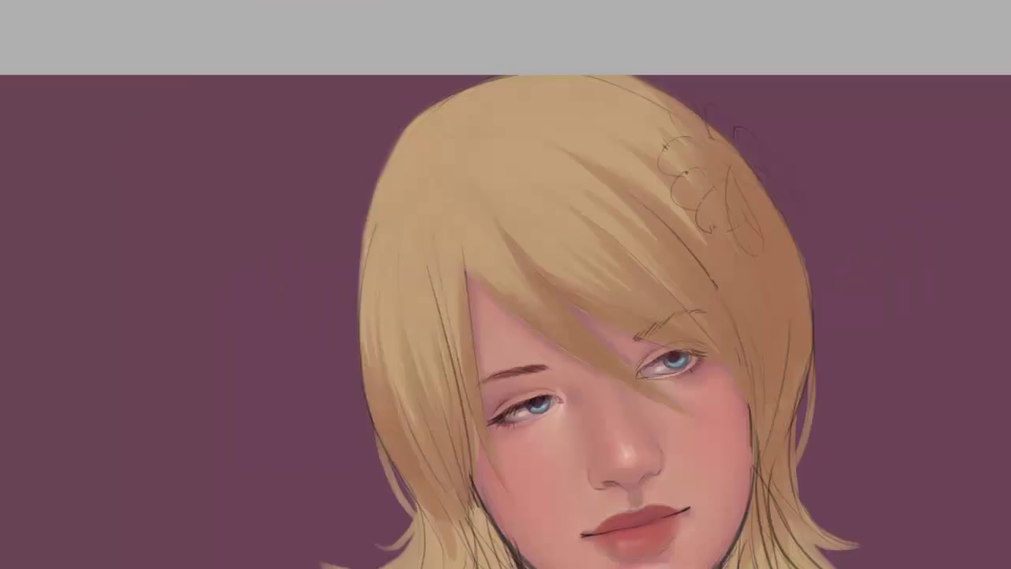
scroll(505, 284, down, 5)
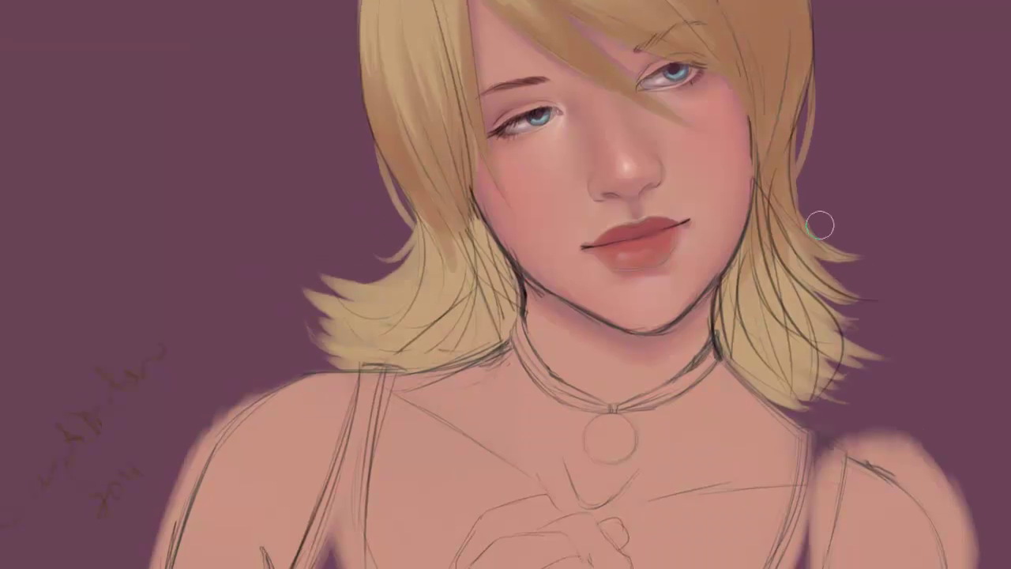
mouse_move(781, 203)
mouse_down()
mouse_move(794, 284)
mouse_move(763, 332)
mouse_move(726, 324)
mouse_move(743, 371)
mouse_move(837, 393)
mouse_move(760, 338)
mouse_move(848, 380)
mouse_up()
drag(797, 318, 834, 313)
mouse_move(387, 278)
mouse_down()
mouse_move(339, 261)
mouse_move(316, 289)
mouse_up()
mouse_move(391, 300)
mouse_down()
mouse_move(363, 319)
mouse_move(307, 300)
mouse_move(309, 332)
mouse_move(343, 338)
mouse_move(345, 274)
mouse_move(411, 268)
mouse_move(418, 229)
mouse_move(439, 261)
mouse_move(453, 195)
mouse_move(498, 312)
mouse_move(442, 348)
mouse_move(474, 356)
mouse_move(433, 359)
mouse_move(466, 279)
mouse_move(347, 324)
mouse_move(372, 363)
mouse_up()
drag(449, 303, 420, 351)
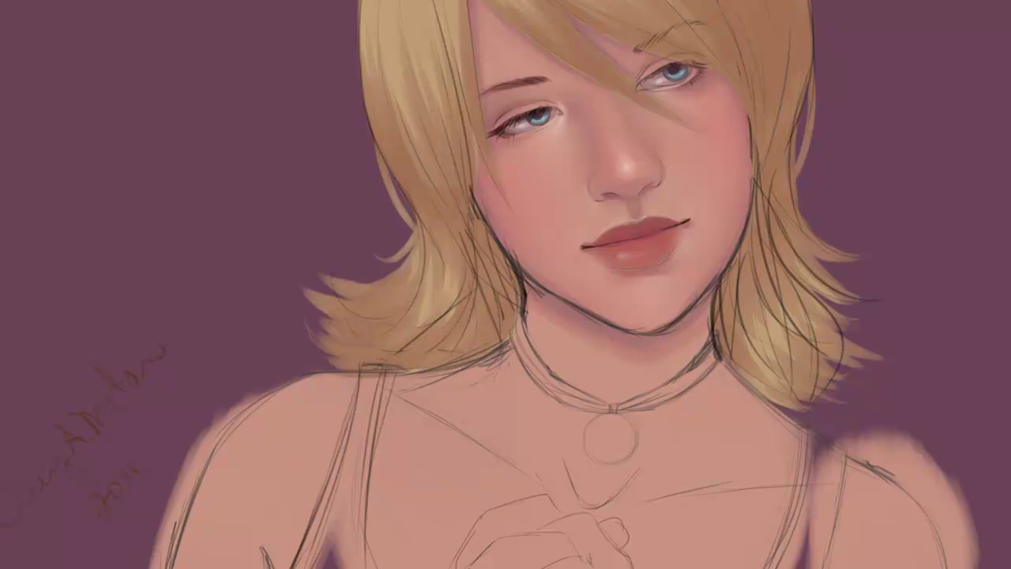
Step: Paint pale blonde highlight strands over the crown, the fringe and the lower left lock
scroll(458, 131, up, 3)
mouse_move(395, 4)
mouse_down()
mouse_move(377, 176)
mouse_move(398, 204)
mouse_move(429, 109)
mouse_move(449, 135)
mouse_up()
drag(442, 4, 496, 91)
mouse_move(474, 16)
mouse_down()
mouse_move(514, 99)
mouse_move(565, 93)
mouse_up()
drag(515, 26, 582, 66)
drag(553, 4, 624, 59)
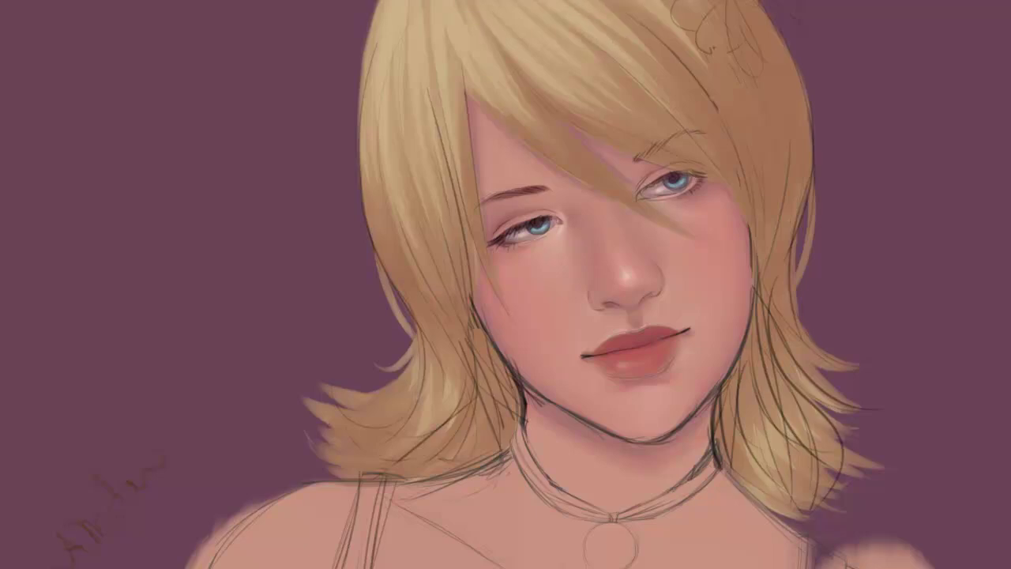
drag(421, 352, 398, 422)
mouse_move(443, 374)
mouse_down()
mouse_move(437, 415)
mouse_move(452, 438)
mouse_up()
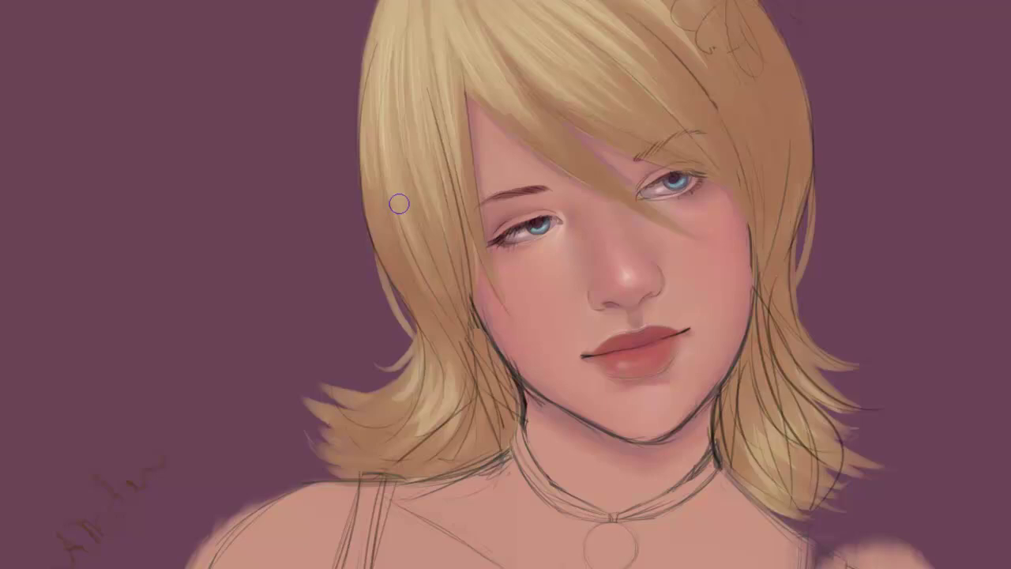
Step: Paint fine darker strands through the left side of the hair and along its edge beside the face
drag(405, 250, 434, 323)
drag(424, 270, 466, 350)
drag(406, 224, 453, 303)
drag(466, 215, 475, 281)
drag(480, 241, 503, 305)
drag(466, 159, 477, 235)
drag(470, 134, 485, 246)
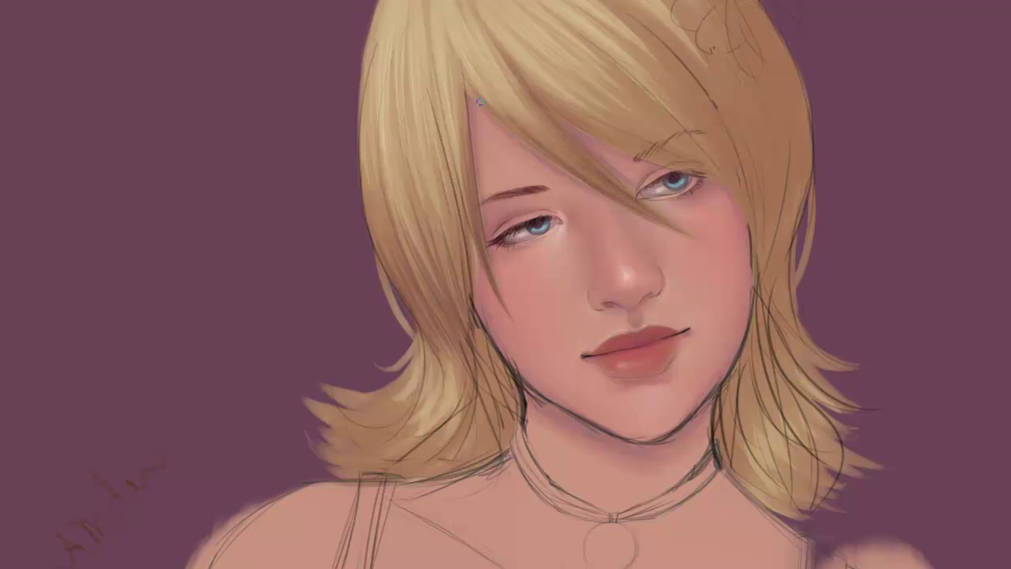
drag(474, 125, 447, 43)
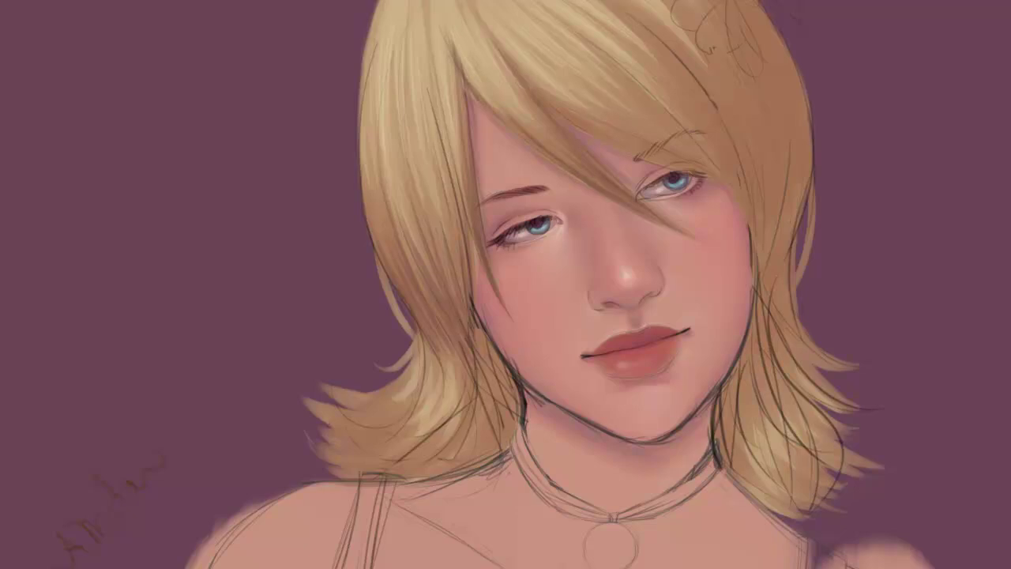
key(ctrl+z)
key(ctrl+z)
key(ctrl+z)
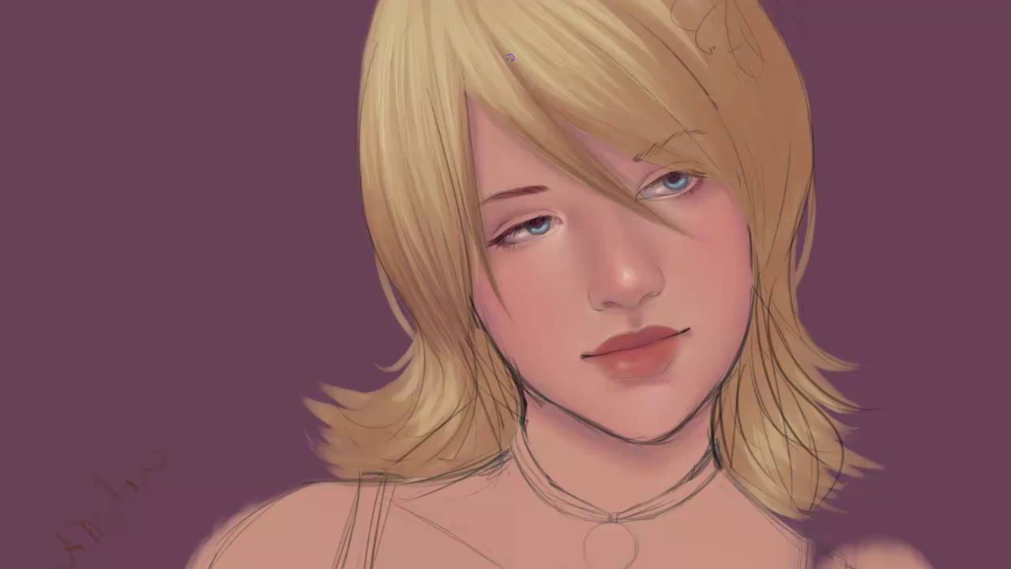
Step: Paint fine dark strands at the fringe's parting and through the hair above and beside the right eye
drag(462, 71, 487, 104)
mouse_move(594, 135)
mouse_down()
mouse_move(640, 156)
mouse_move(651, 149)
mouse_up()
key(r)
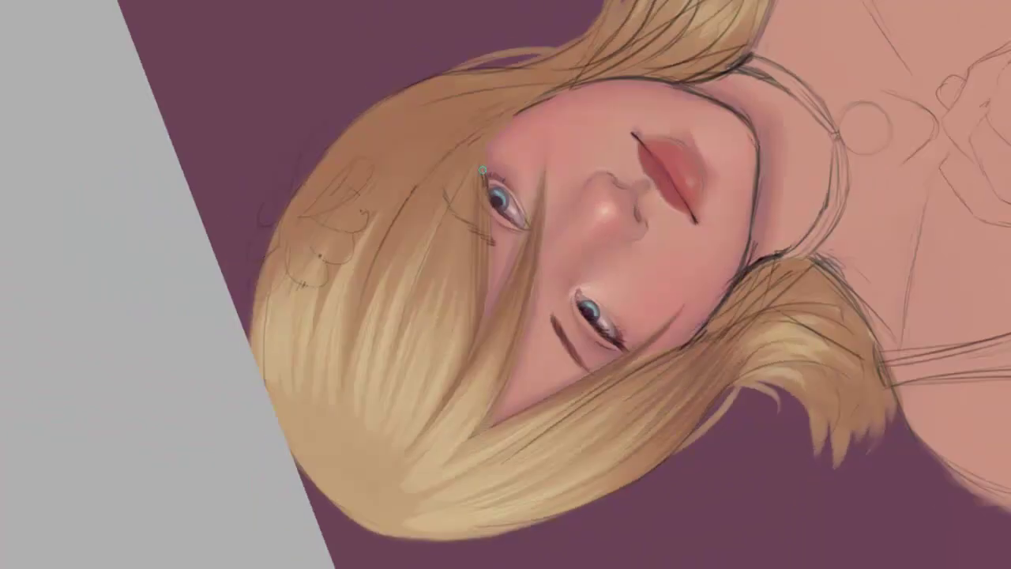
mouse_move(480, 171)
mouse_down()
mouse_move(443, 311)
mouse_move(435, 301)
mouse_move(447, 237)
mouse_up()
mouse_move(492, 140)
mouse_down()
mouse_move(411, 304)
mouse_move(427, 238)
mouse_up()
drag(485, 132, 403, 257)
mouse_move(460, 150)
mouse_down()
mouse_move(365, 323)
mouse_move(377, 256)
mouse_up()
mouse_move(463, 129)
mouse_down()
mouse_move(385, 211)
mouse_move(423, 348)
mouse_up()
Step: Paint long dark strands down the right side of the hair along the cheek
key(Delete)
key(Delete)
key(Delete)
key(Delete)
drag(428, 230, 417, 329)
drag(426, 209, 404, 395)
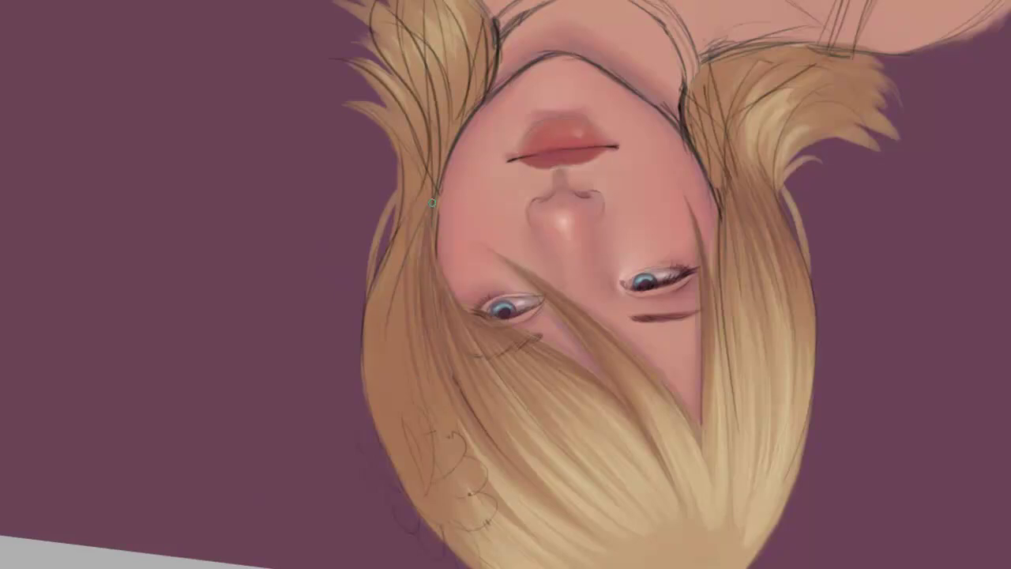
Step: Paint fine strands through the outer hair on the flower sketch's side, between the cheek and the crown
drag(417, 264, 407, 377)
drag(418, 252, 423, 345)
drag(417, 293, 426, 364)
drag(415, 245, 401, 361)
drag(397, 292, 401, 433)
drag(387, 311, 395, 414)
drag(384, 321, 378, 391)
drag(381, 270, 376, 405)
drag(396, 234, 378, 355)
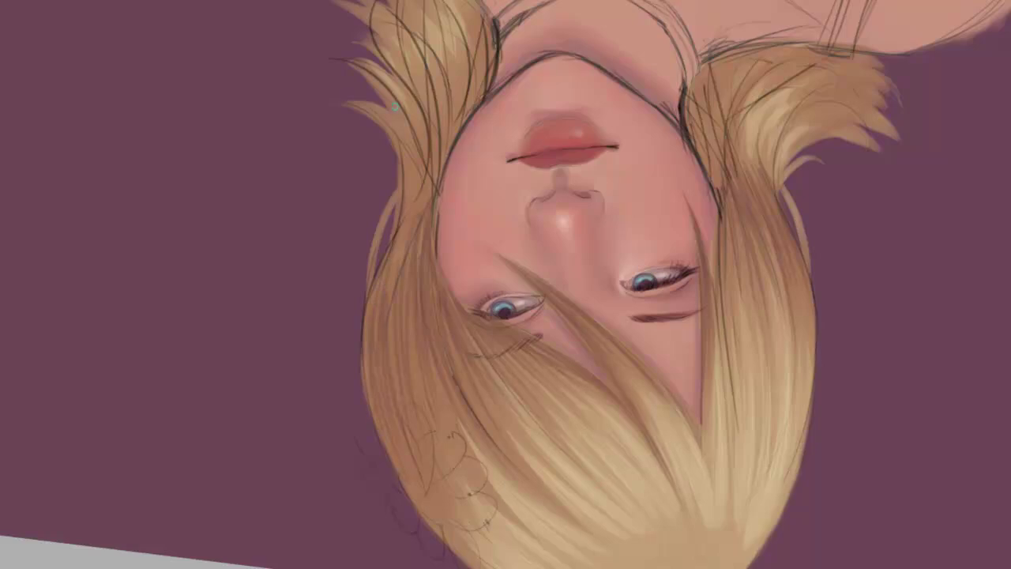
Step: Continue the fine strands from the cheek through the narrow part of that side's hair into its flicked-out lock
drag(405, 224, 388, 283)
drag(408, 178, 403, 240)
drag(421, 145, 417, 242)
drag(430, 130, 417, 232)
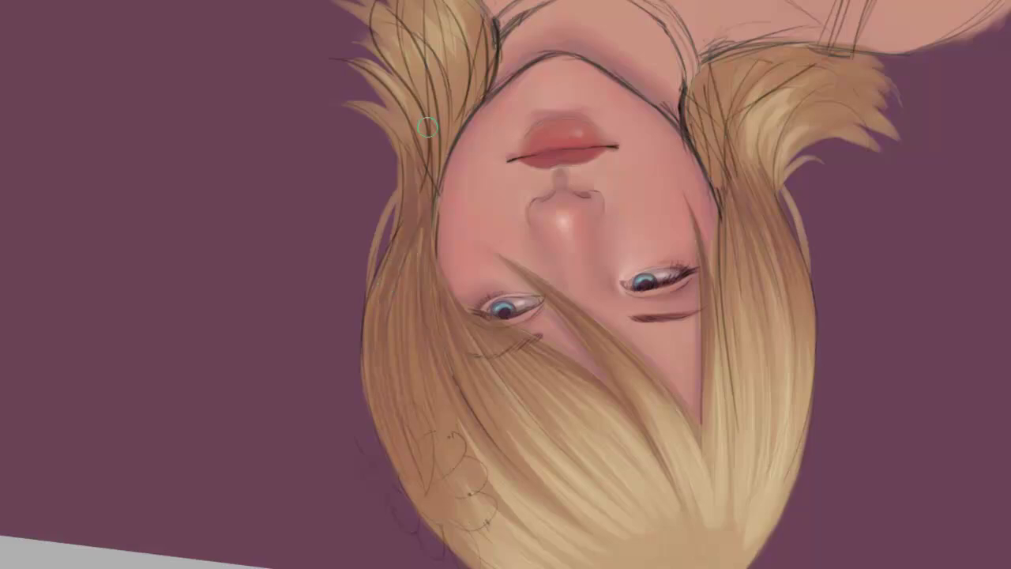
drag(441, 112, 431, 184)
drag(447, 104, 441, 177)
drag(463, 76, 453, 144)
mouse_move(476, 62)
mouse_down()
mouse_move(455, 121)
mouse_move(468, 101)
mouse_up()
Step: Paint darker shading strands beside the cheek and eye and along the outer edge of the flower-side hair
drag(422, 170, 383, 280)
drag(409, 236, 410, 320)
drag(422, 200, 426, 314)
drag(432, 265, 447, 326)
drag(406, 256, 417, 341)
drag(402, 278, 402, 346)
drag(391, 278, 390, 361)
drag(395, 232, 366, 373)
drag(396, 188, 381, 245)
drag(400, 186, 397, 215)
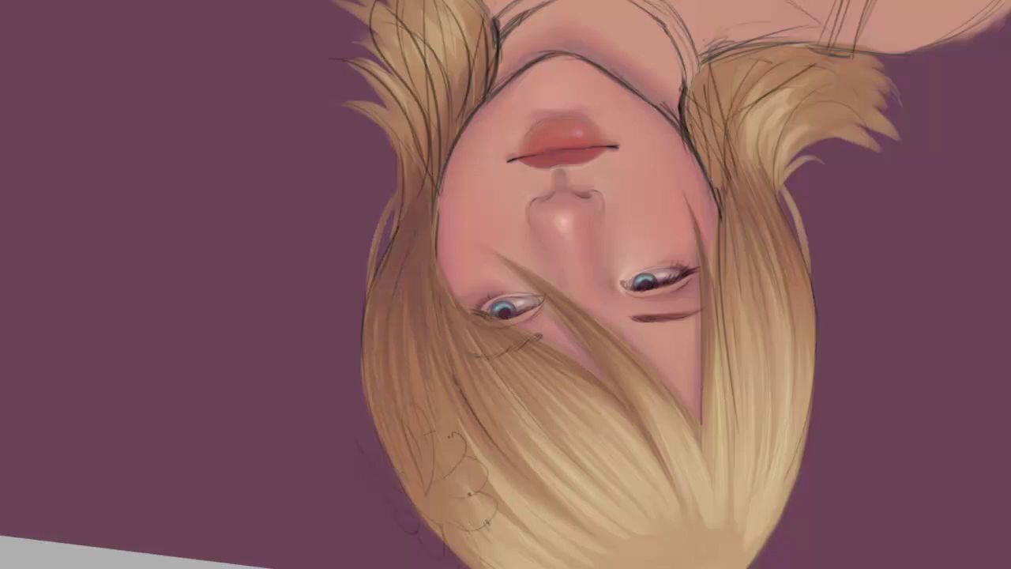
Step: With the canvas upright, paint short strands through the lower right lock beside the neck
key(Escape)
mouse_move(786, 316)
mouse_down()
mouse_move(860, 415)
mouse_move(801, 399)
mouse_up()
mouse_move(777, 369)
mouse_down()
mouse_move(806, 423)
mouse_move(797, 404)
mouse_move(803, 441)
mouse_up()
drag(760, 405, 788, 462)
mouse_move(755, 419)
mouse_down()
mouse_move(782, 461)
mouse_move(769, 470)
mouse_up()
mouse_move(741, 436)
mouse_down()
mouse_move(752, 455)
mouse_move(722, 455)
mouse_move(773, 461)
mouse_up()
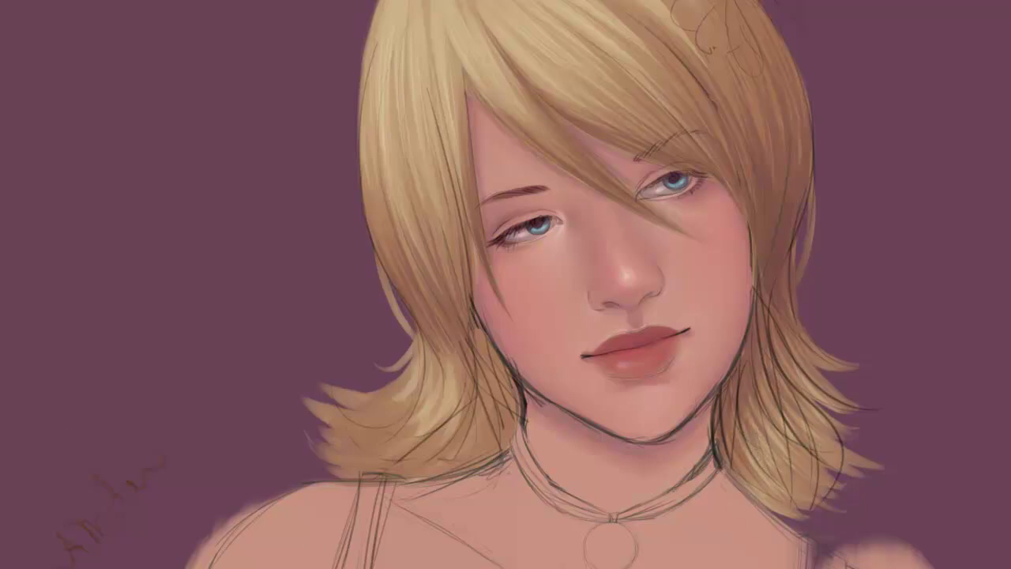
Step: Paint darker strands through the inner part of the lower left lock beside the jaw and neck
drag(483, 336, 509, 438)
drag(515, 382, 511, 442)
drag(494, 376, 496, 442)
mouse_move(484, 348)
mouse_down()
mouse_move(491, 441)
mouse_move(444, 471)
mouse_up()
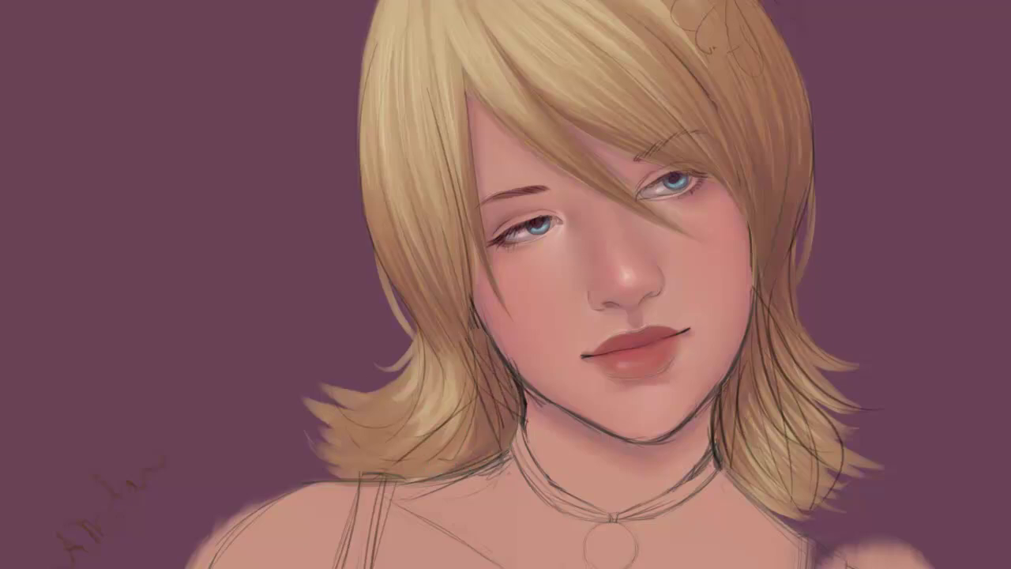
Step: Rotate the canvas and paint fine curved strands through the lower left lock out to its flicked tips
key(r)
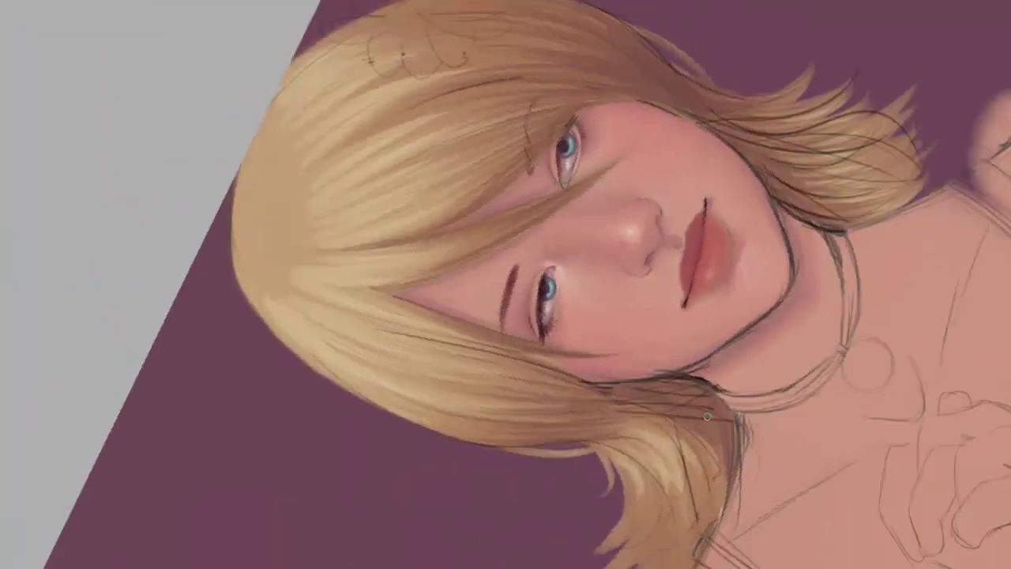
mouse_move(703, 424)
mouse_down()
mouse_move(678, 461)
mouse_move(652, 463)
mouse_up()
drag(671, 426, 632, 477)
drag(654, 443, 626, 481)
drag(624, 439, 657, 482)
drag(636, 433, 679, 477)
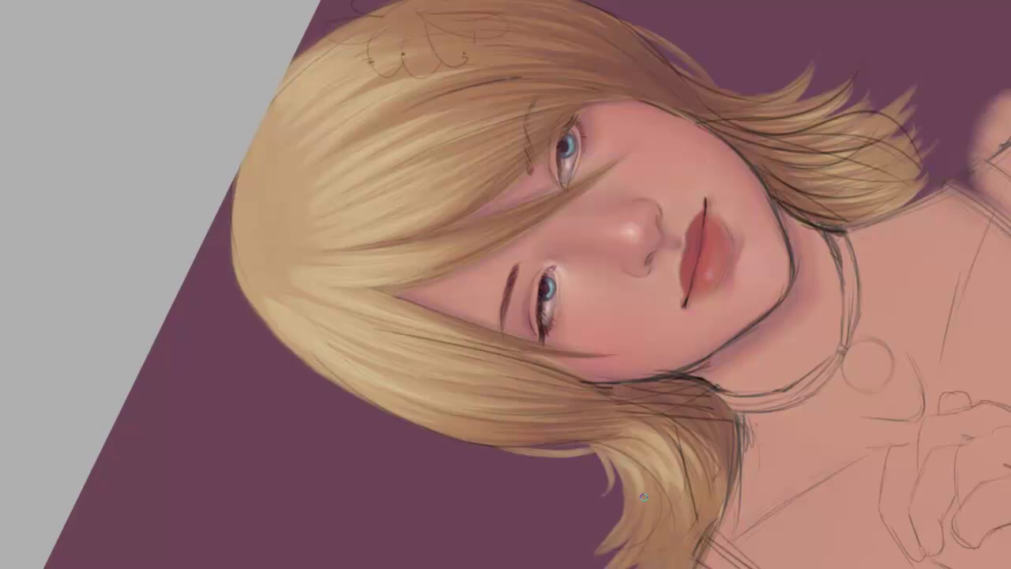
drag(663, 511, 669, 566)
drag(665, 482, 677, 565)
drag(716, 475, 718, 516)
mouse_move(611, 454)
mouse_down()
mouse_move(640, 467)
mouse_move(653, 461)
mouse_up()
key(Home)
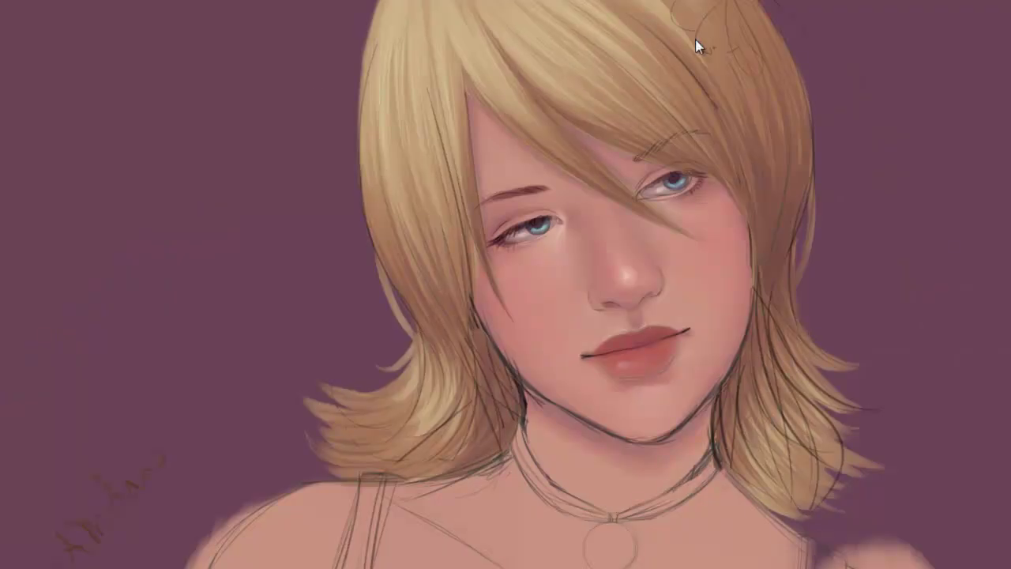
Step: Paint strands over the top of the head, running from the fringe and left side towards the crown
drag(395, 1, 385, 25)
mouse_move(403, 1)
mouse_down()
mouse_move(389, 52)
mouse_move(427, 50)
mouse_up()
mouse_move(439, 1)
mouse_down()
mouse_move(443, 32)
mouse_move(496, 32)
mouse_up()
mouse_move(545, 10)
mouse_down()
mouse_move(272, 174)
mouse_move(252, 230)
mouse_up()
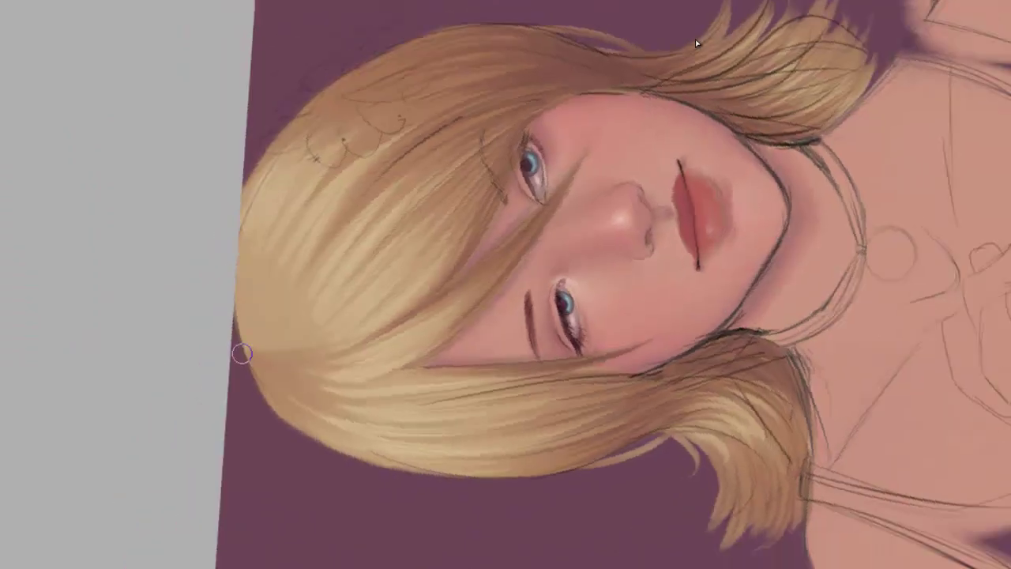
mouse_move(337, 276)
mouse_down()
mouse_move(300, 289)
mouse_move(244, 350)
mouse_move(266, 315)
mouse_up()
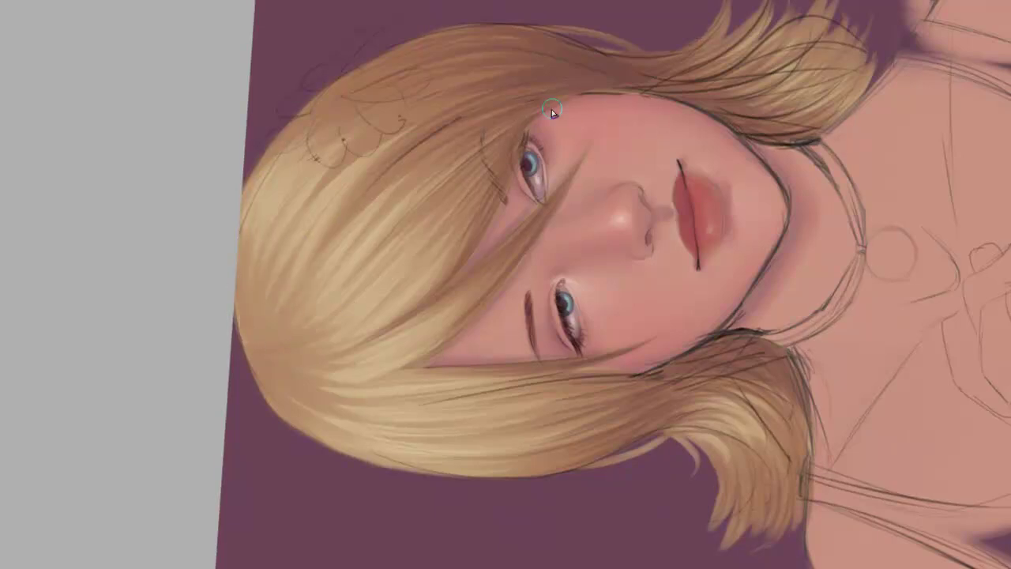
mouse_move(255, 278)
mouse_down()
mouse_move(260, 348)
mouse_move(293, 365)
mouse_move(271, 366)
mouse_move(321, 437)
mouse_up()
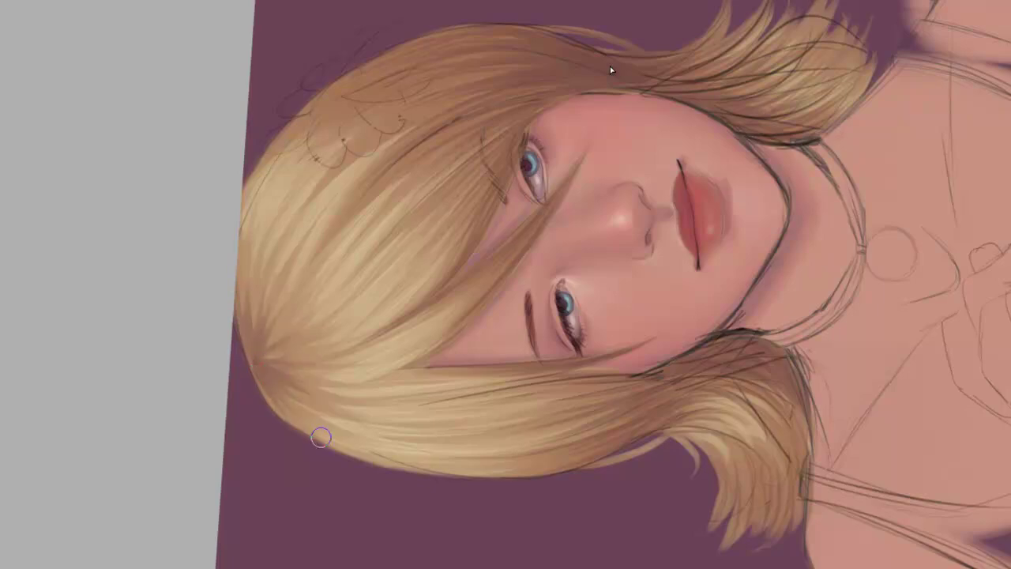
Step: Paint finer strands that converge on the parting point at the crown, and touch up the fringe's parting
drag(234, 291, 239, 320)
drag(246, 245, 258, 332)
drag(274, 232, 255, 329)
mouse_move(287, 245)
mouse_down()
mouse_move(265, 320)
mouse_move(292, 305)
mouse_move(251, 356)
mouse_move(305, 292)
mouse_up()
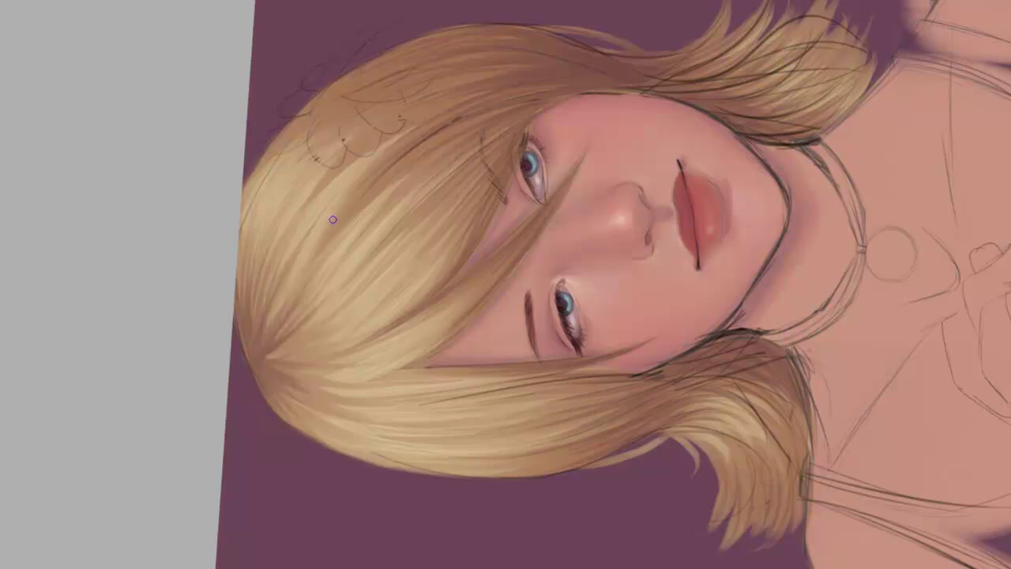
drag(288, 358, 316, 345)
key(Escape)
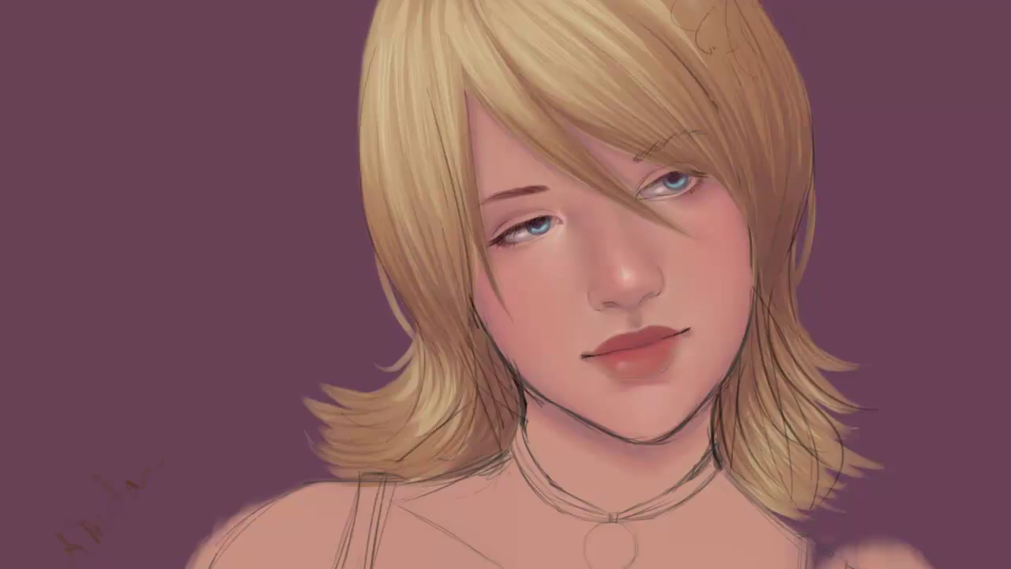
drag(742, 171, 508, 170)
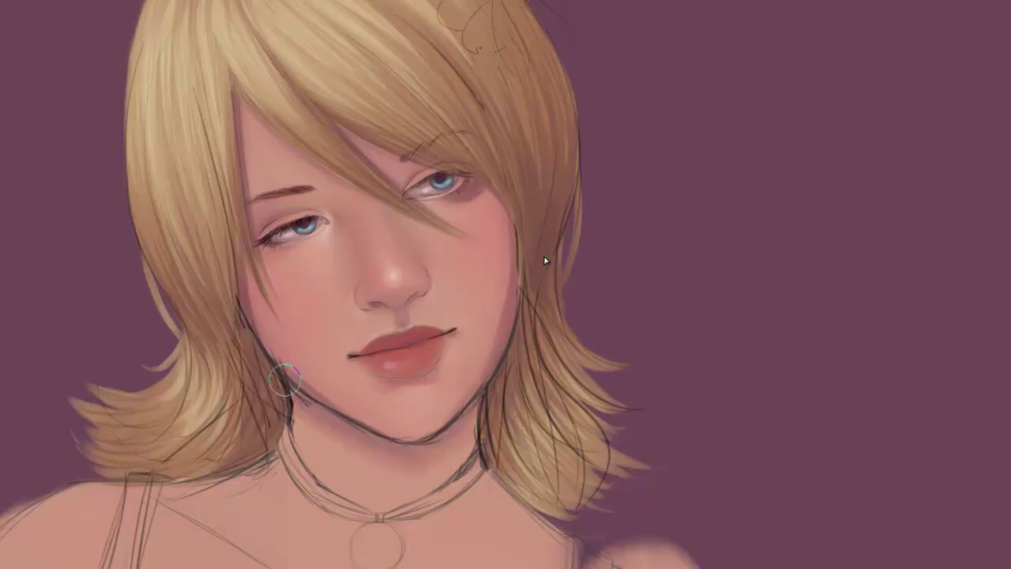
drag(239, 92, 245, 101)
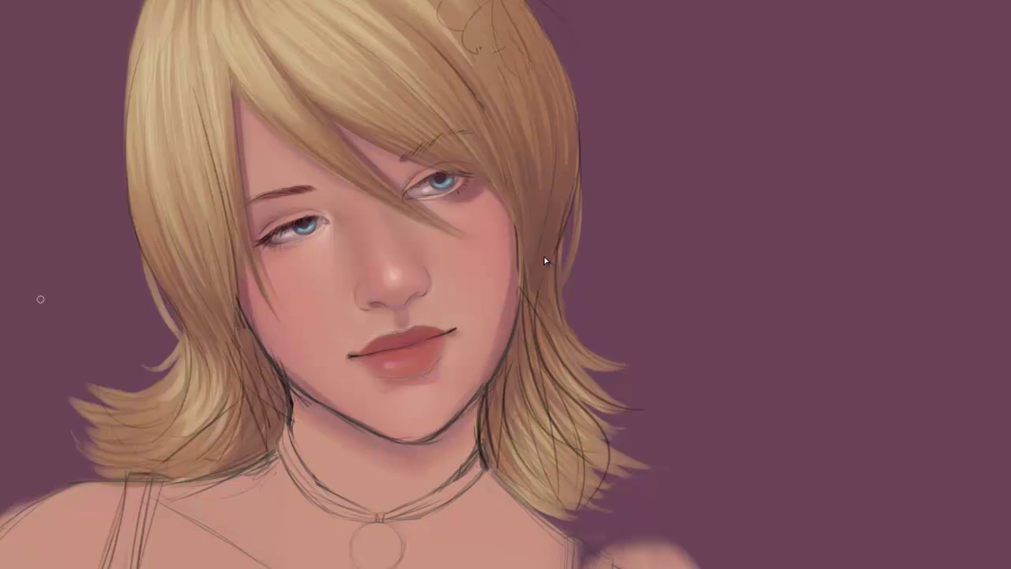
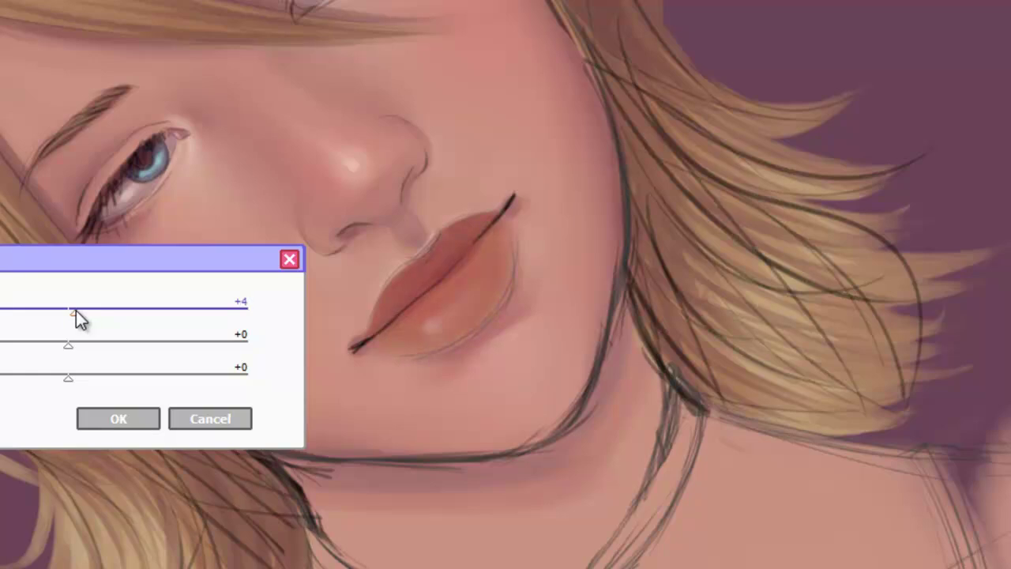
Step: Shift the lips' hue slightly positive and reduce their saturation to a muted brown, and apply the adjustment
click(79, 312)
drag(81, 312, 73, 308)
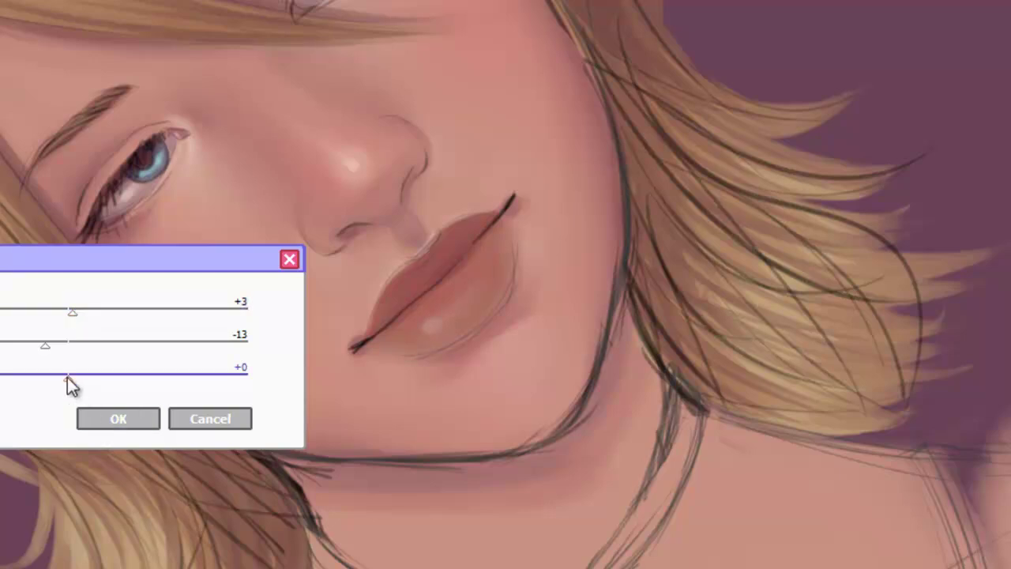
mouse_move(45, 348)
mouse_down()
mouse_move(6, 348)
mouse_move(56, 348)
mouse_up()
drag(93, 311, 42, 350)
click(133, 418)
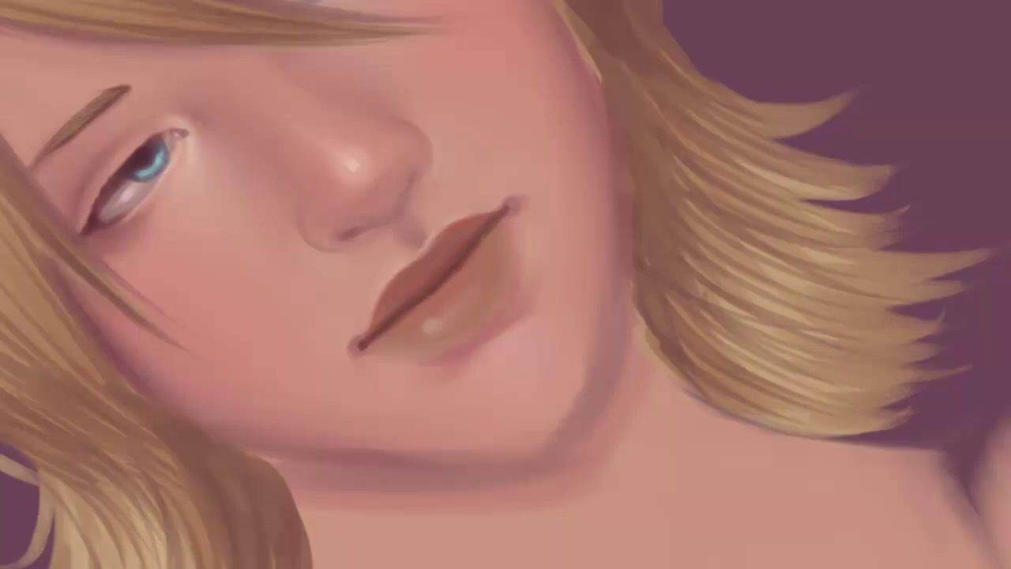
Step: Shade the lower lip in brown and dab a small highlight on it
drag(499, 231, 432, 295)
click(435, 327)
click(433, 324)
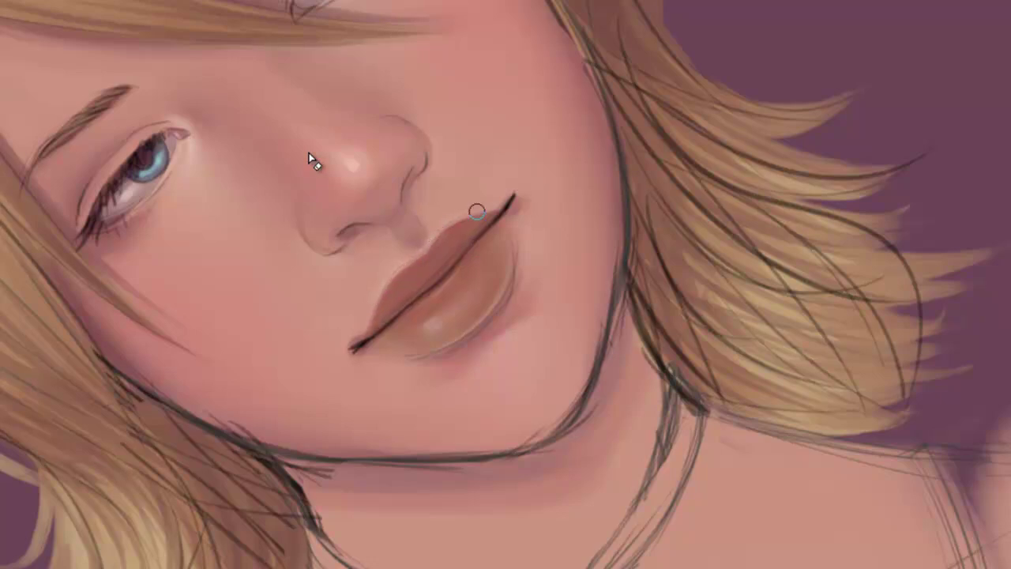
Step: Shade the upper lip with a larger brush and clear the black sketch line between the lips
key(bracketright)
key(bracketright)
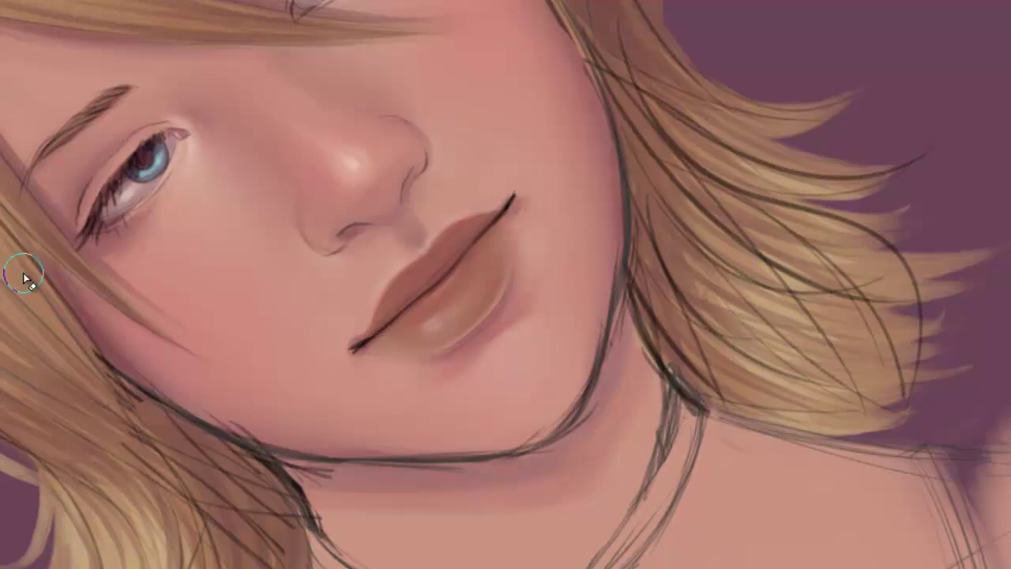
mouse_move(373, 305)
mouse_down()
mouse_move(425, 293)
mouse_move(480, 226)
mouse_up()
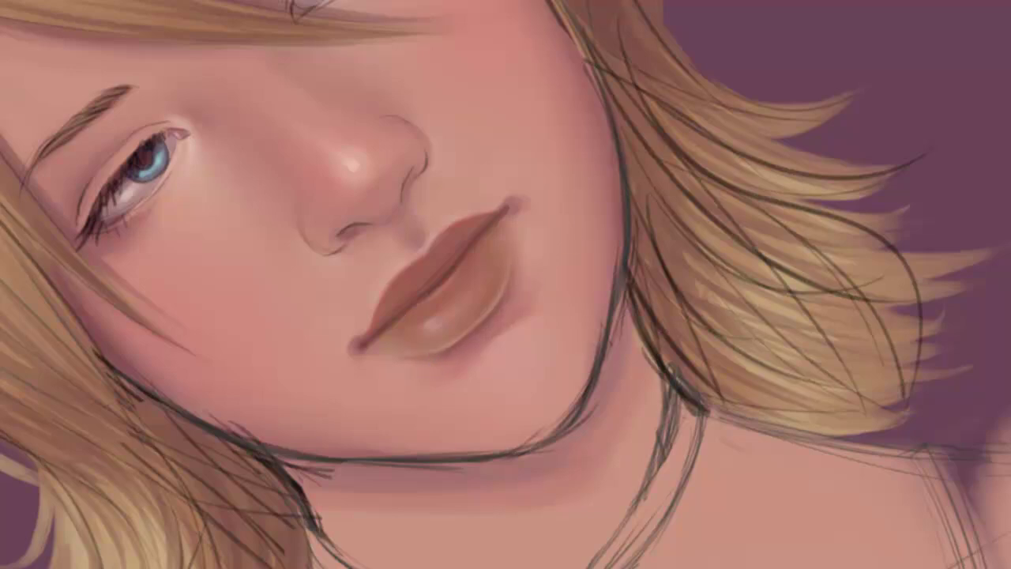
key(Delete)
Step: Paint a glossy highlight streak along the lower lip and refine it with a smaller brush
scroll(419, 330, up, 1)
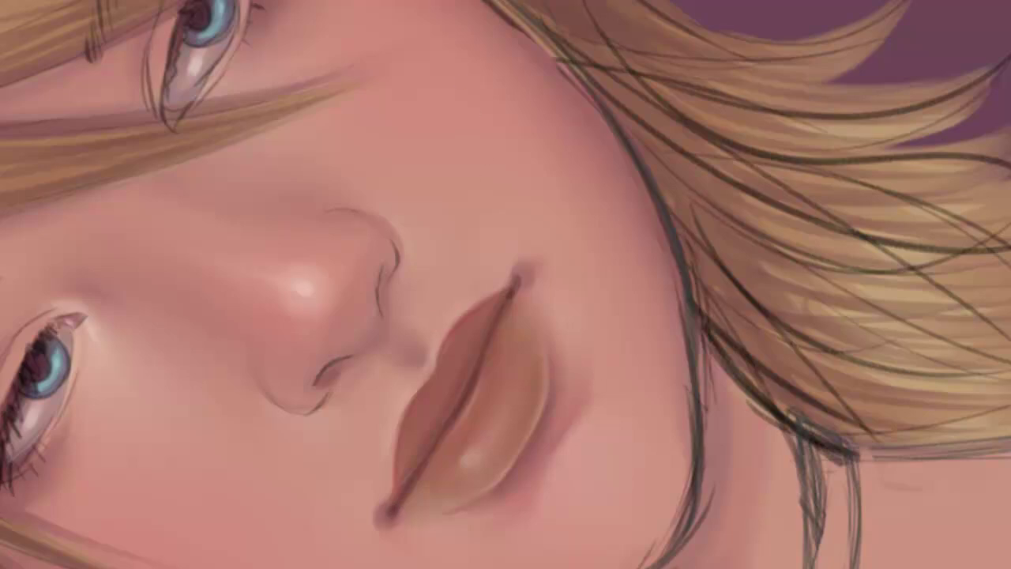
drag(470, 463, 502, 401)
key(ctrl+z)
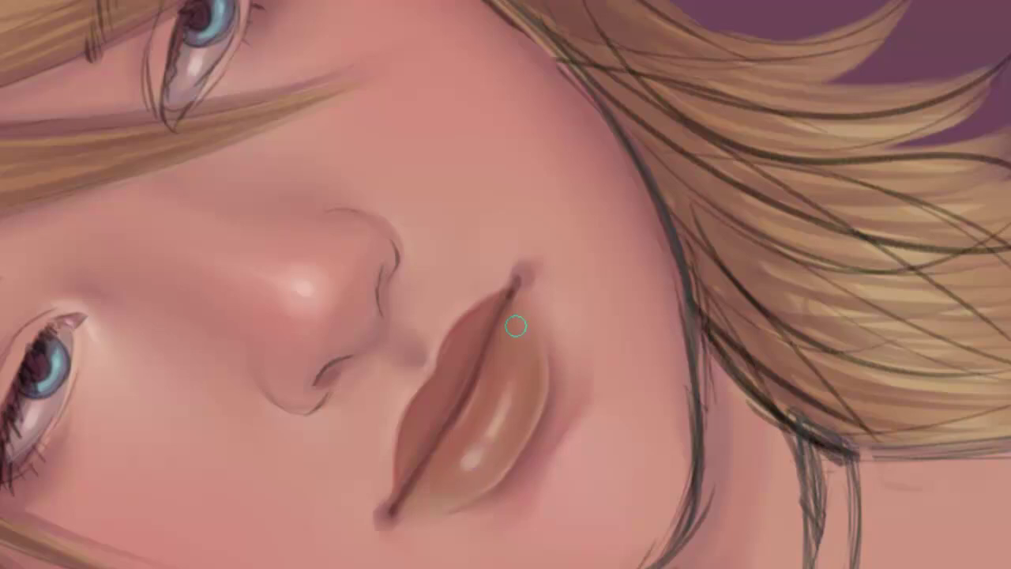
key([)
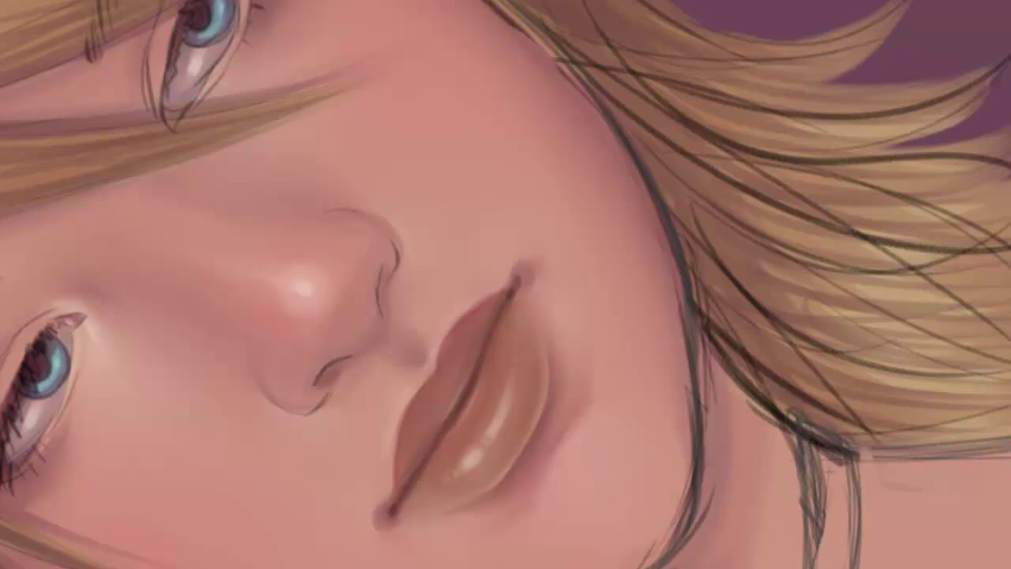
Step: Darken the nostril and brighten the highlight on the tip of the nose
drag(384, 267, 378, 300)
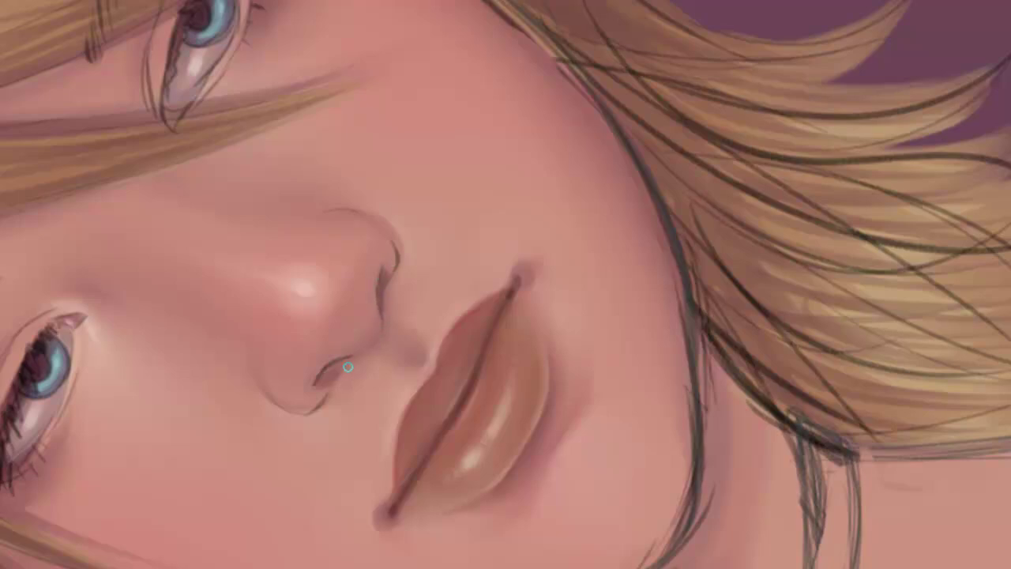
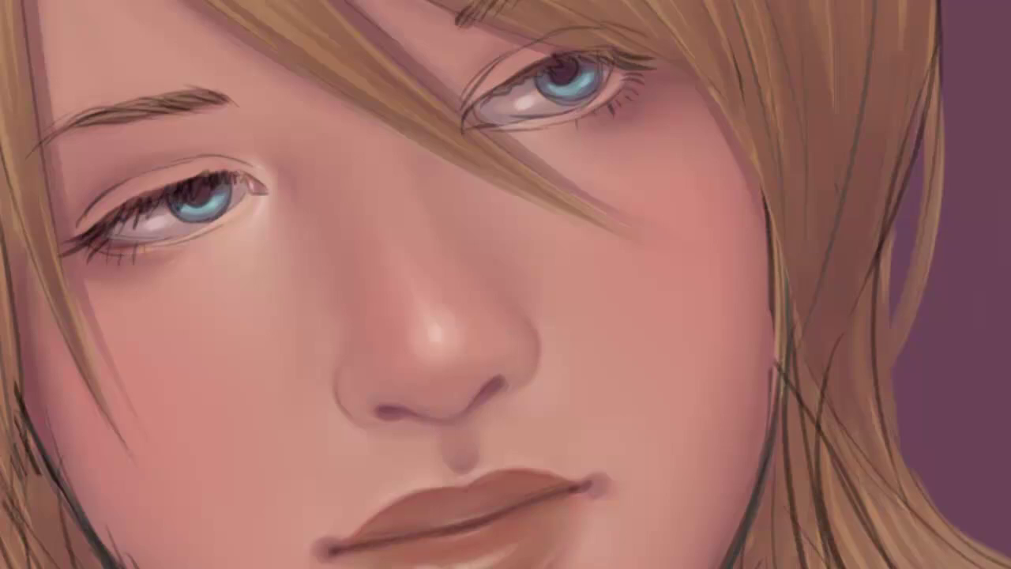
drag(432, 336, 438, 326)
key(])
scroll(622, 392, down, 1)
key(r)
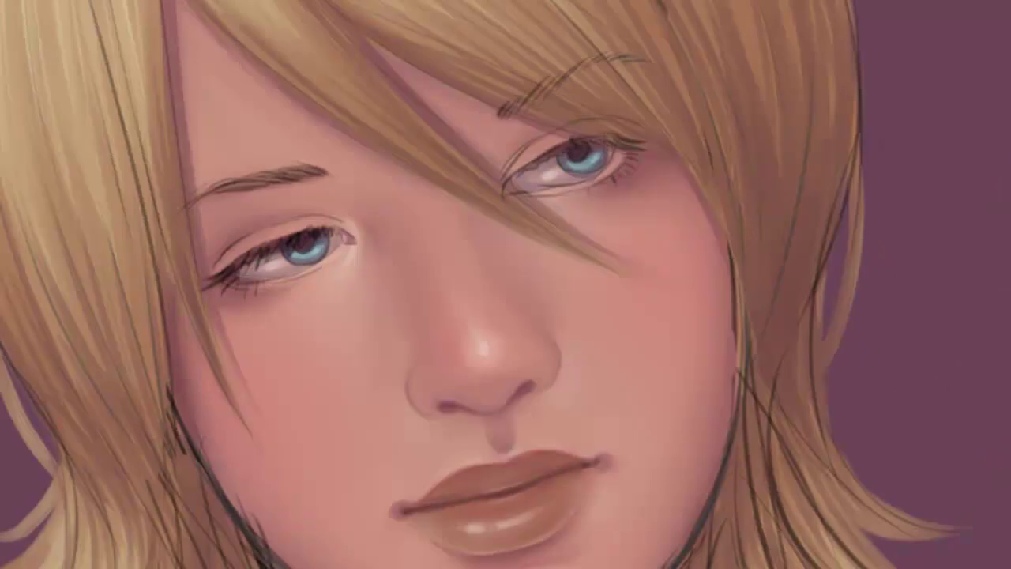
Step: Mark the blue irises of both eyes with the selection brush
key(r)
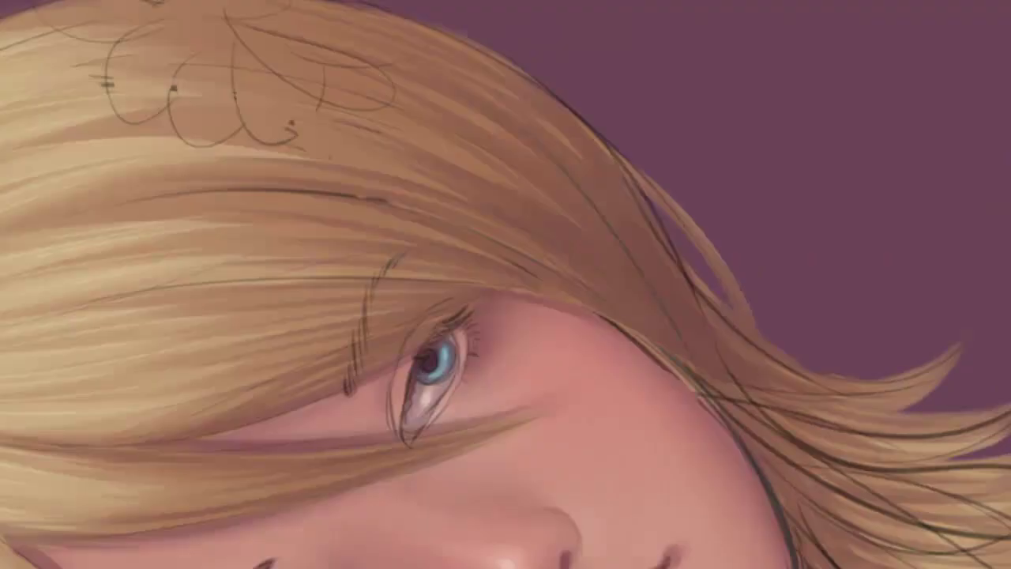
scroll(627, 406, up, 3)
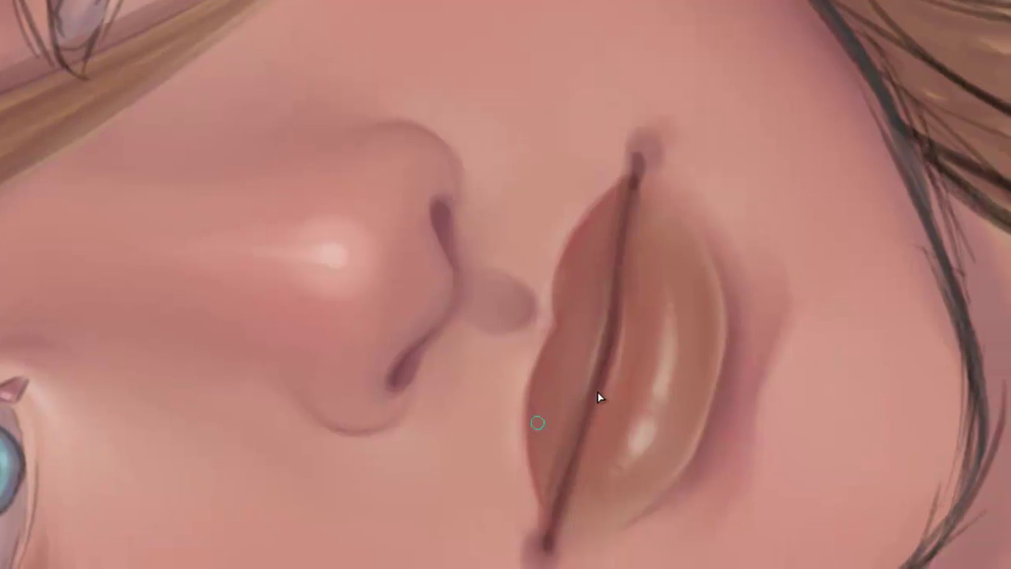
scroll(505, 284, down, 5)
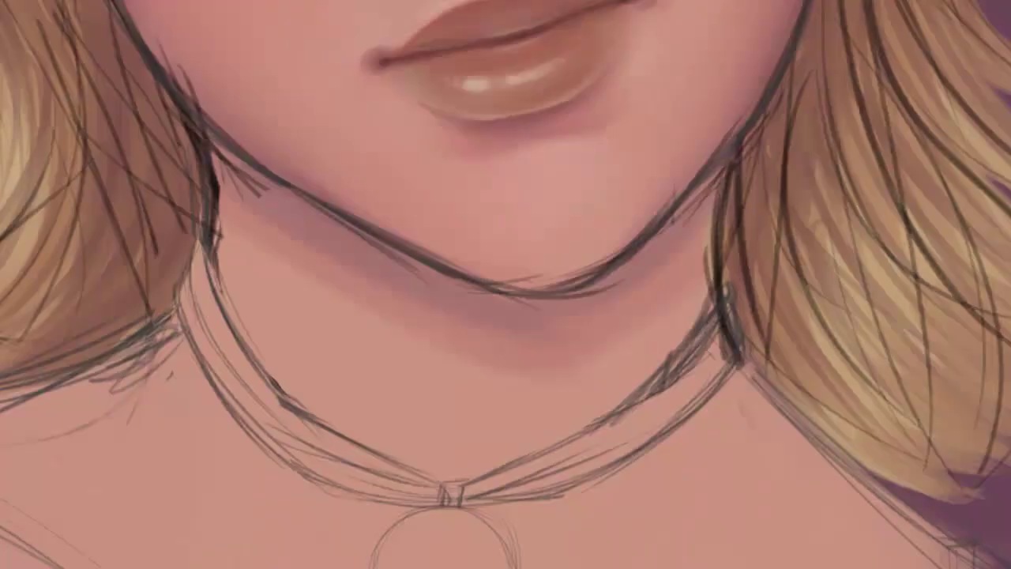
drag(648, 311, 425, 475)
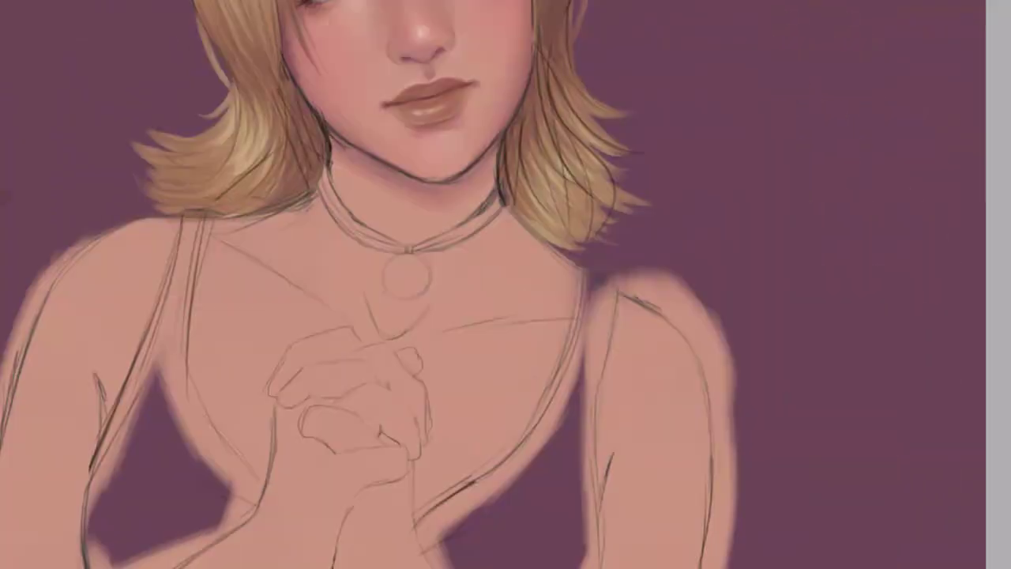
scroll(377, 42, up, 4)
drag(377, 42, 394, 379)
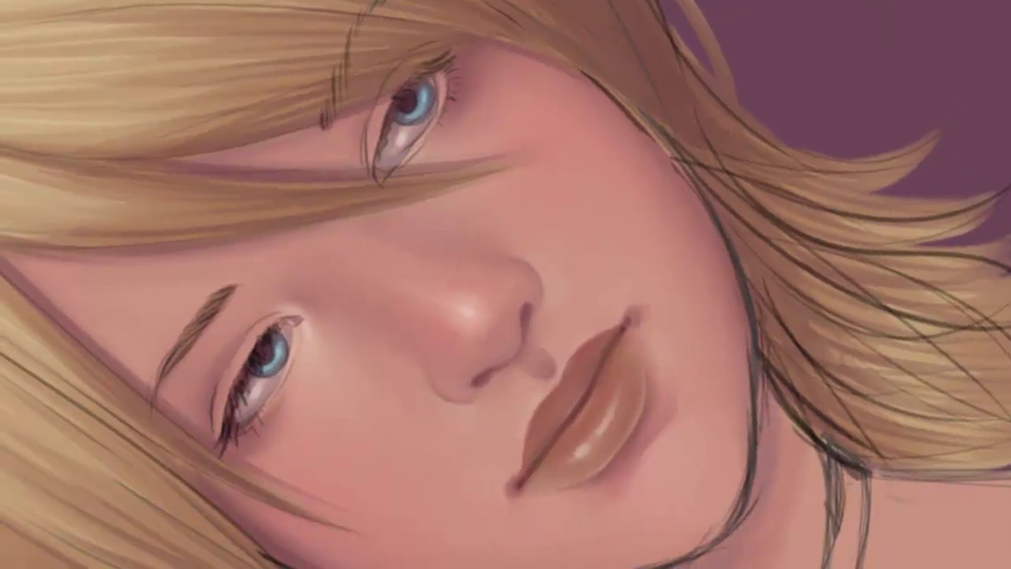
scroll(79, 208, up, 2)
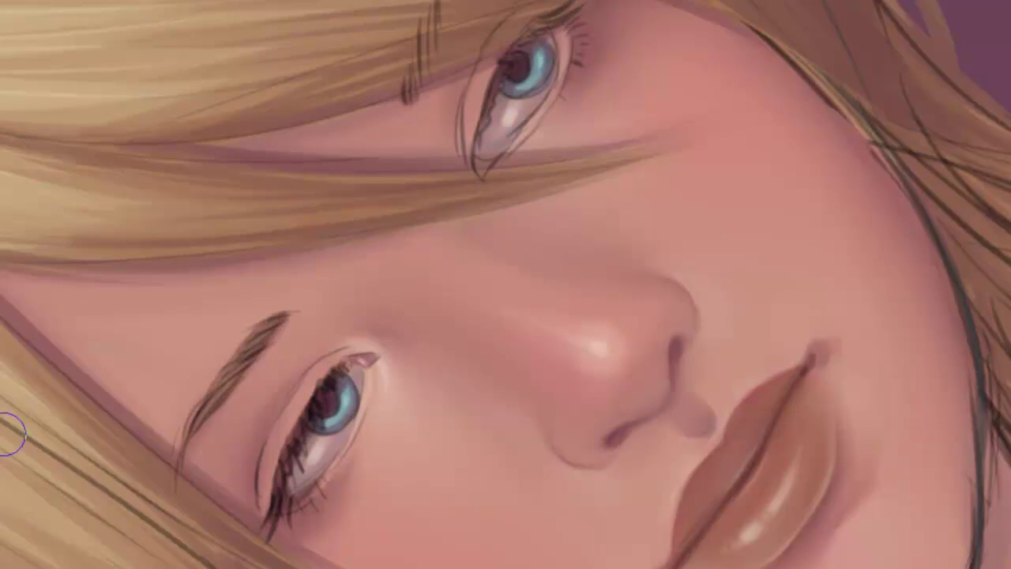
mouse_move(510, 87)
mouse_down()
mouse_move(534, 81)
mouse_move(524, 79)
mouse_move(527, 53)
mouse_move(538, 50)
mouse_move(534, 77)
mouse_up()
mouse_move(323, 411)
mouse_down()
mouse_move(326, 423)
mouse_move(346, 387)
mouse_move(324, 418)
mouse_move(338, 385)
mouse_move(348, 391)
mouse_up()
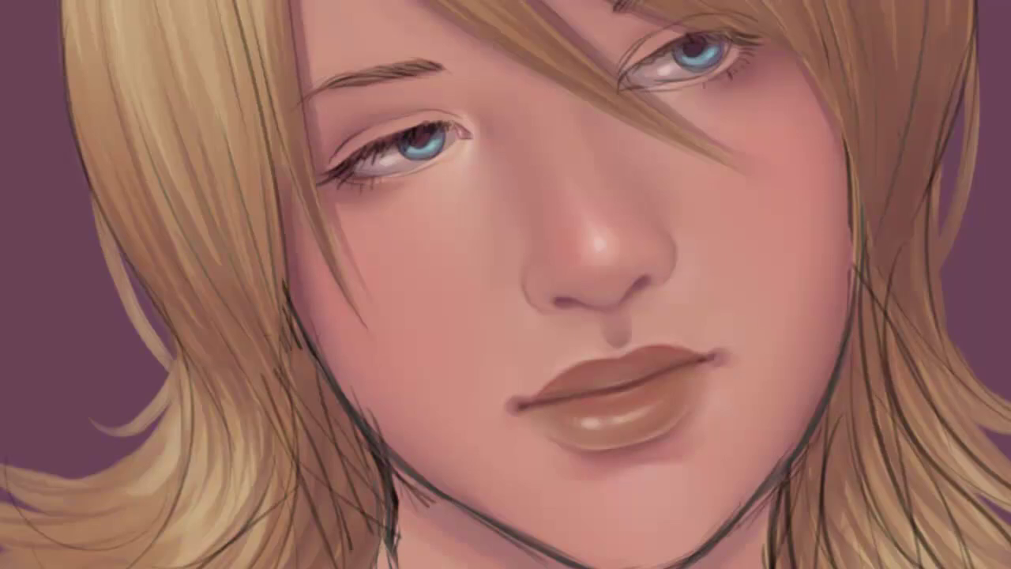
Step: Try recolouring the selected irises with Hue and Saturation, testing hue shifts such as -62 and +100, and drop the selection
key(ctrl+u)
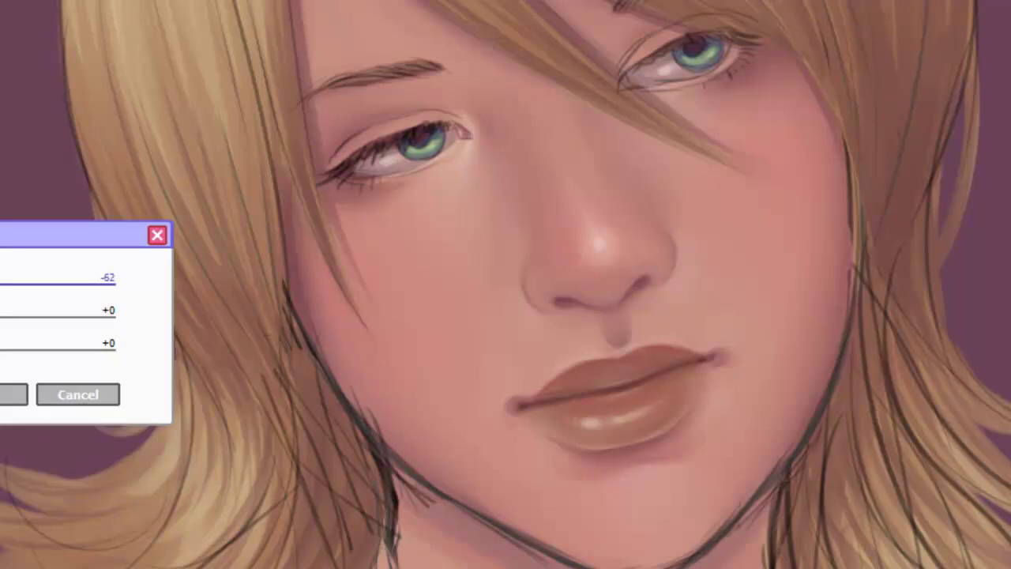
drag(220, 410, 481, 429)
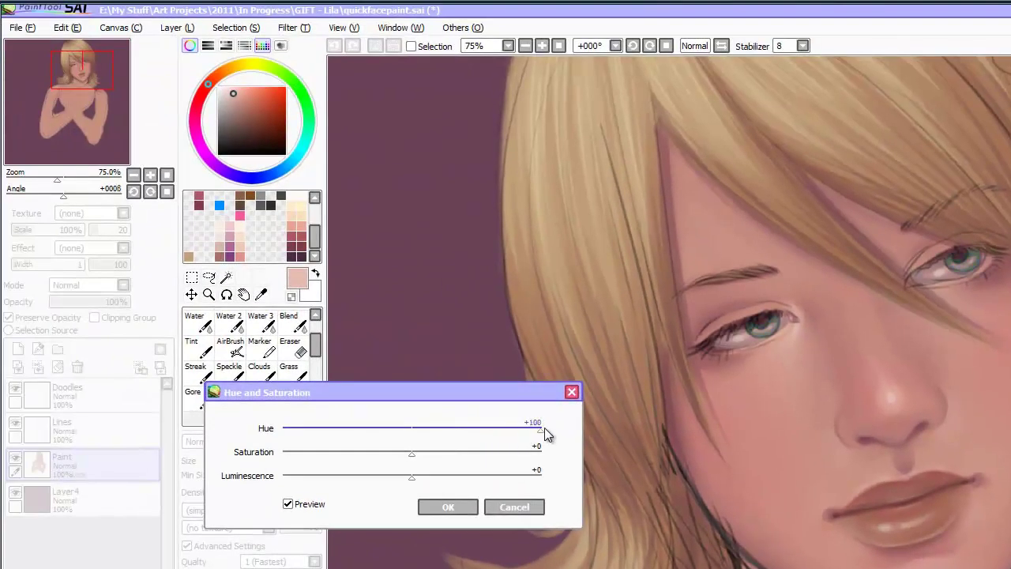
drag(412, 453, 465, 452)
drag(481, 429, 312, 447)
drag(406, 478, 367, 476)
drag(288, 433, 560, 434)
click(535, 510)
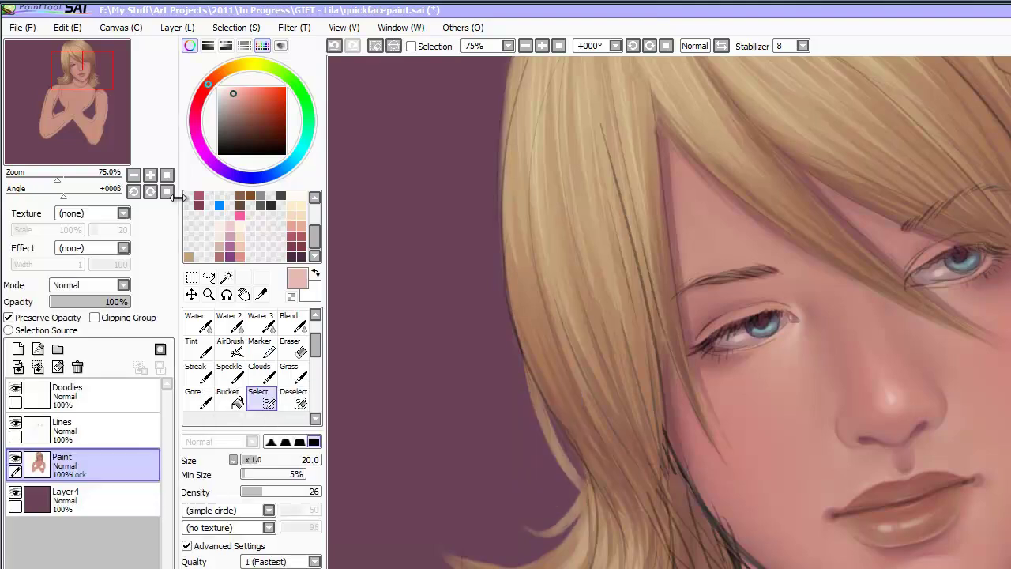
drag(62, 196, 55, 196)
click(268, 29)
click(267, 46)
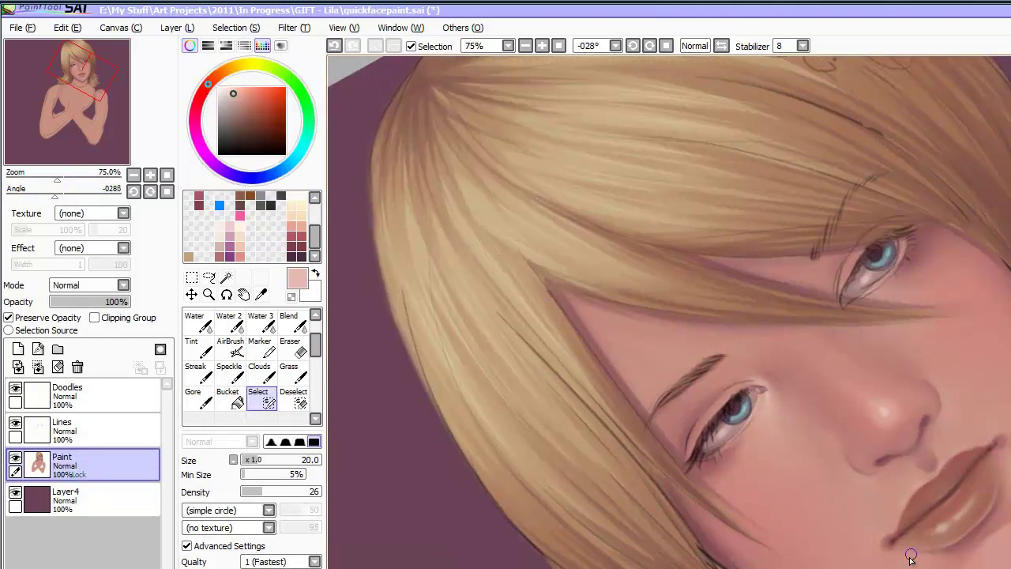
Step: Handwrite "Bleh. The blue messed it up so it can't" in white on the Doodles layer, over the background beside the hair
scroll(910, 555, up, 1)
scroll(905, 529, down, 1)
click(98, 402)
drag(229, 98, 201, 40)
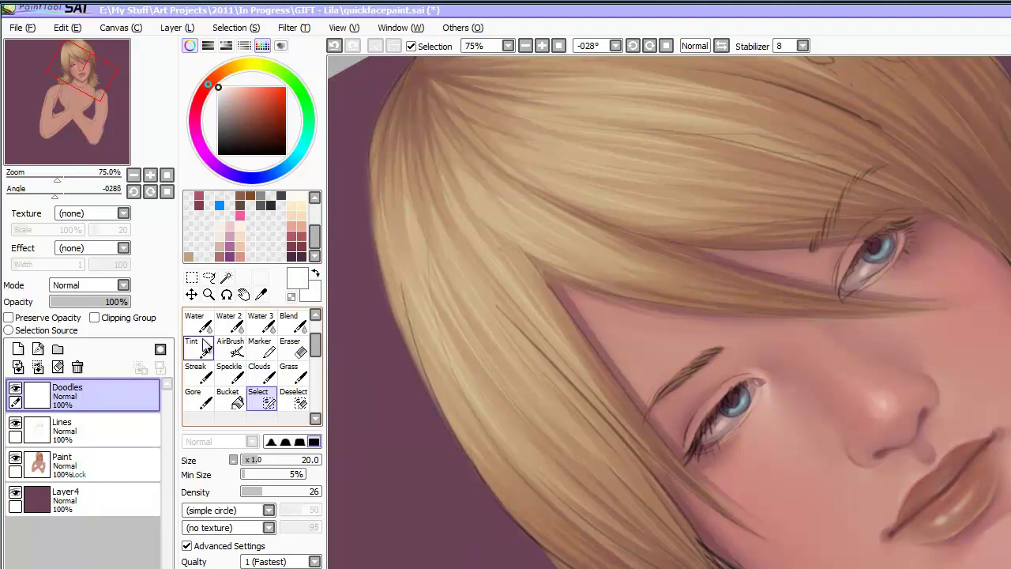
drag(316, 346, 316, 335)
click(205, 319)
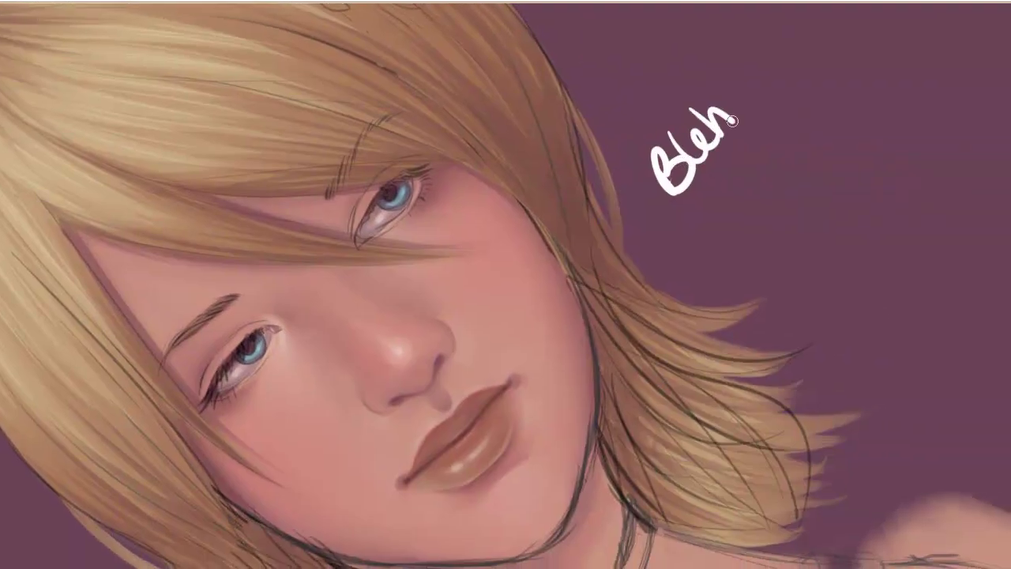
click(747, 110)
drag(659, 257, 684, 229)
drag(671, 223, 678, 250)
mouse_move(684, 268)
mouse_down()
mouse_move(774, 135)
mouse_move(821, 95)
mouse_move(832, 30)
mouse_up()
mouse_move(749, 262)
mouse_down()
mouse_move(806, 241)
mouse_move(835, 164)
mouse_move(869, 130)
mouse_move(832, 136)
mouse_move(913, 83)
mouse_move(932, 35)
mouse_up()
drag(907, 71, 924, 43)
Step: Finish the handwritten note with "be changed brown easily. I'll have to paint it in" and a sad face, and clear the note
mouse_move(777, 332)
mouse_down()
mouse_move(917, 177)
mouse_move(925, 139)
mouse_move(980, 90)
mouse_up()
mouse_move(807, 364)
mouse_down()
mouse_move(817, 379)
mouse_move(886, 320)
mouse_up()
drag(892, 272, 880, 299)
drag(901, 241, 925, 273)
mouse_move(859, 394)
mouse_down()
mouse_move(881, 407)
mouse_move(916, 355)
mouse_move(987, 198)
mouse_up()
drag(932, 404, 936, 389)
drag(937, 395, 952, 378)
mouse_move(970, 456)
mouse_down()
mouse_move(956, 477)
mouse_move(940, 444)
mouse_up()
drag(946, 447, 948, 439)
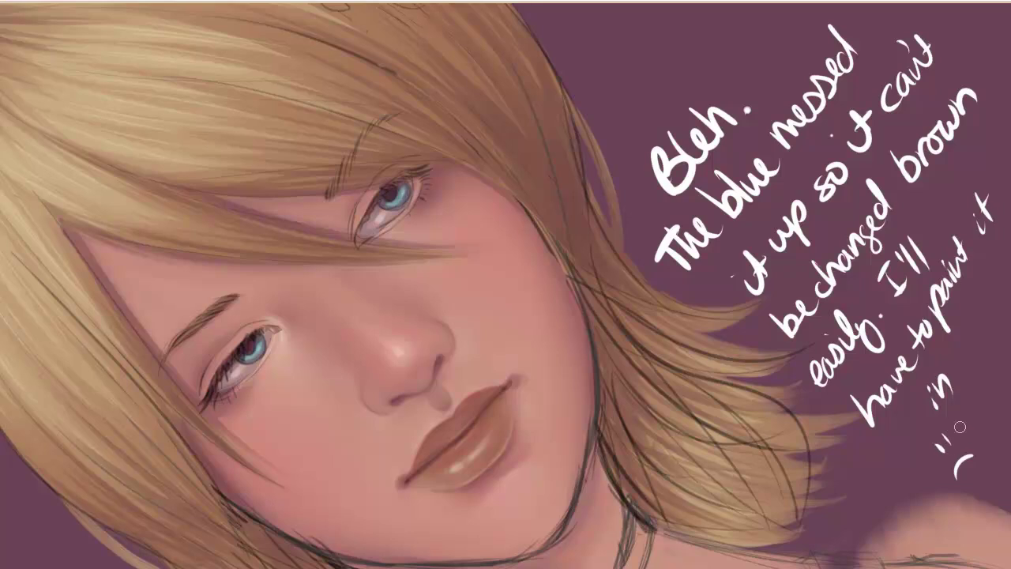
key(Delete)
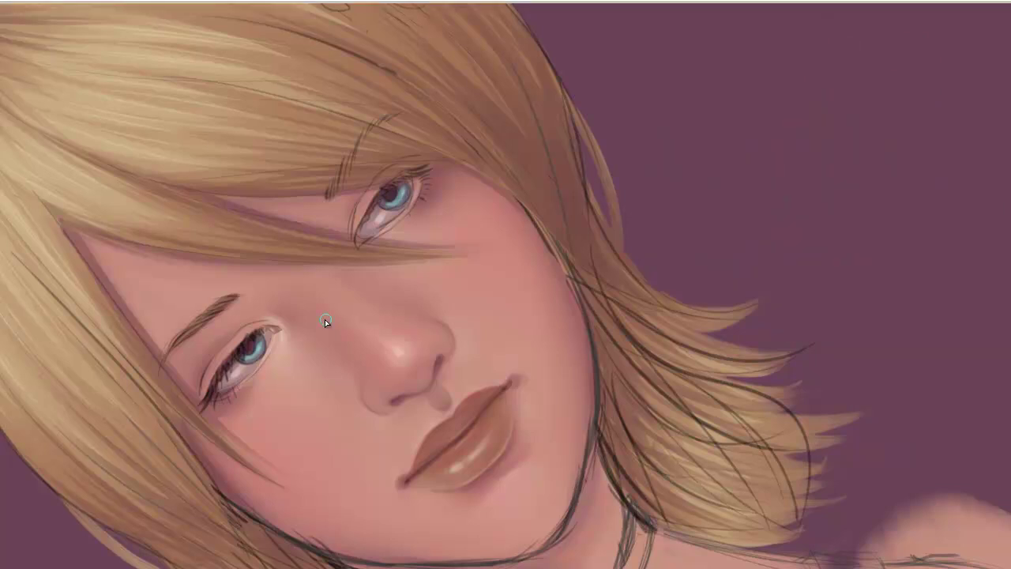
Step: Paint over the blue of both irises in a muted reddish brown on the Paint layer with the size 14 Paint 3 brush
ctrl+click(320, 329)
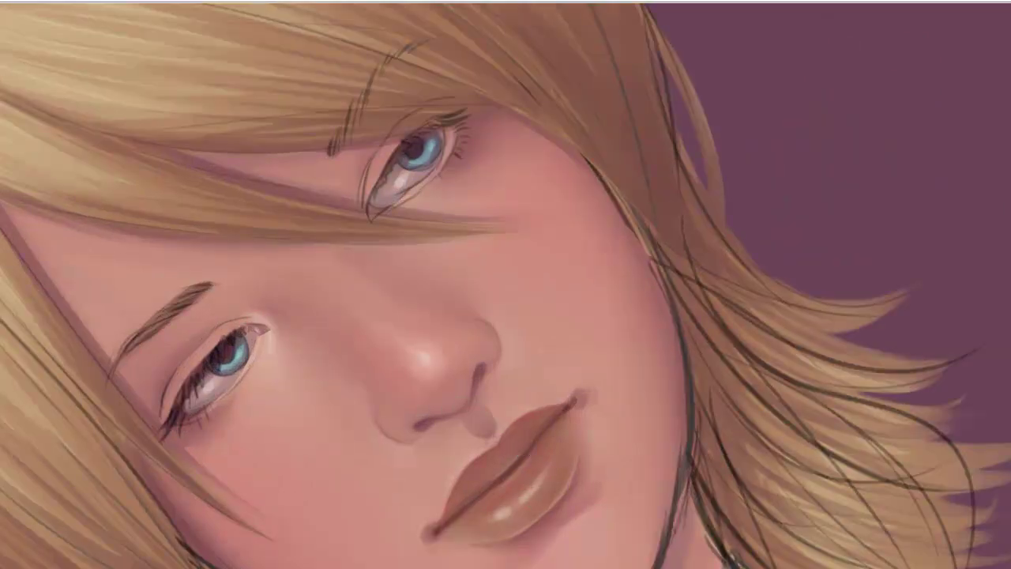
key(Delete)
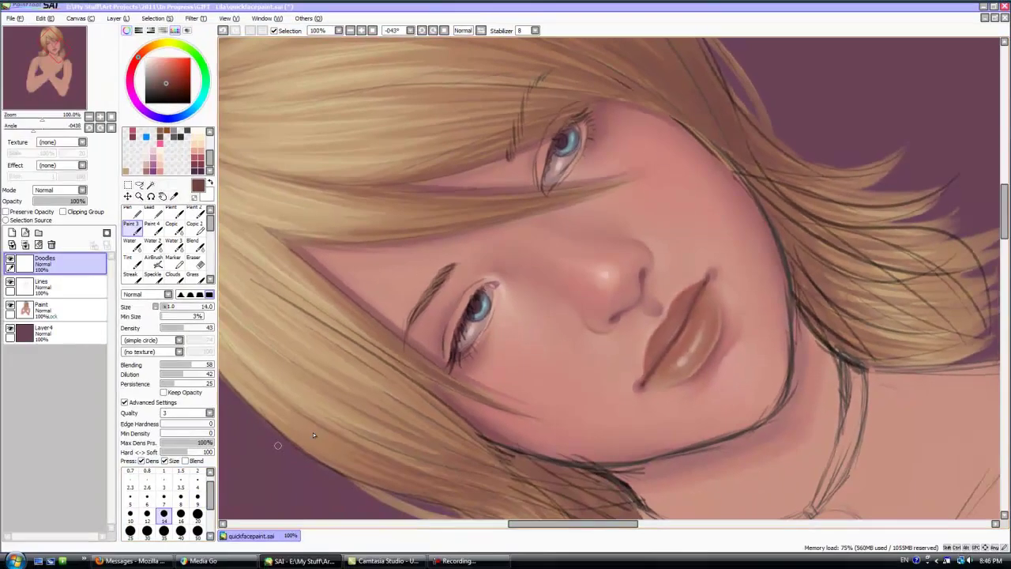
drag(482, 297, 473, 310)
click(39, 245)
click(63, 310)
mouse_move(474, 312)
mouse_down()
mouse_move(485, 305)
mouse_move(479, 316)
mouse_up()
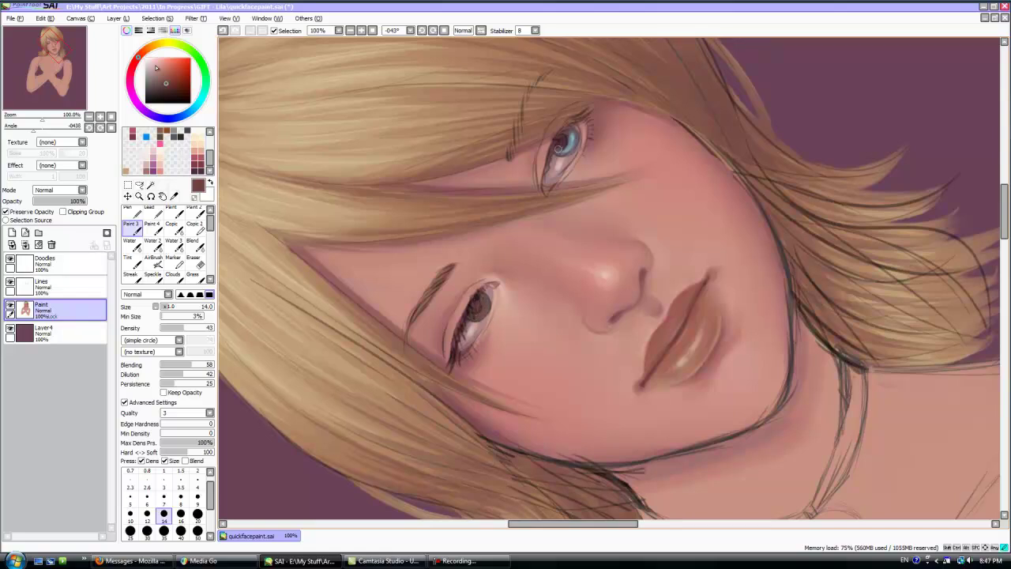
drag(555, 148, 570, 146)
Step: Shade the irises in a darker brown and paint the pupils near-black with a size 12 brush
click(170, 91)
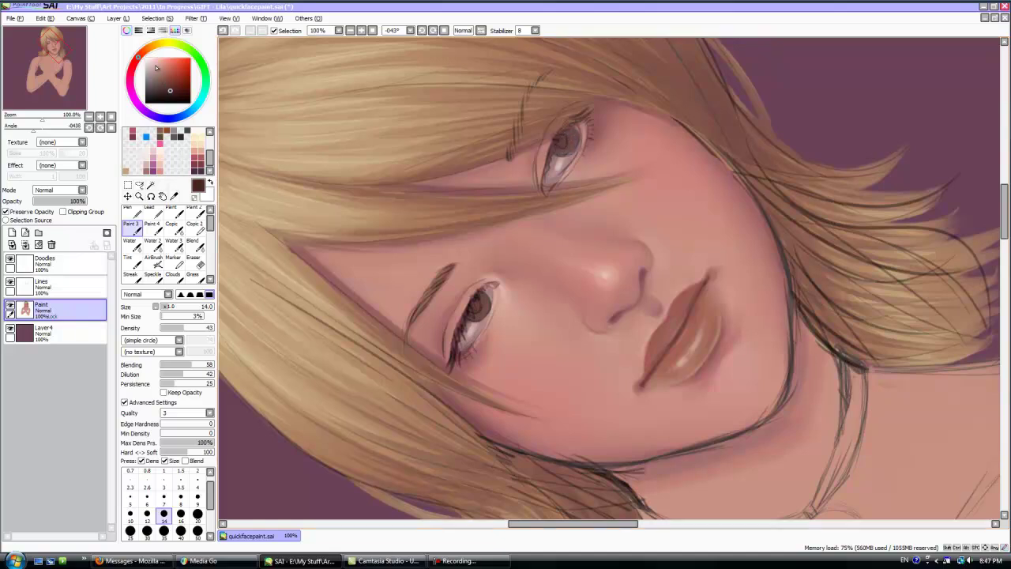
click(478, 304)
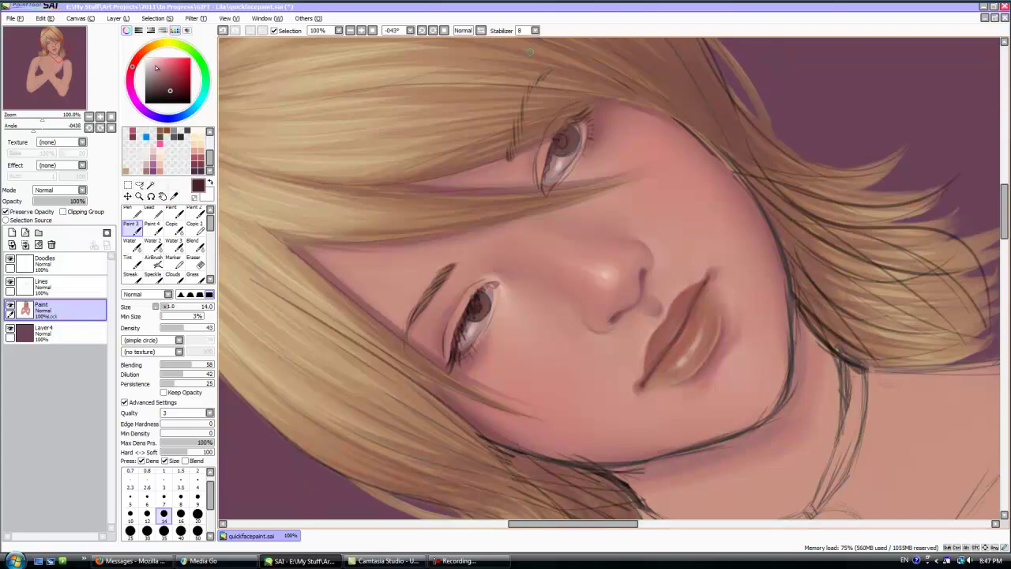
click(174, 96)
click(147, 513)
drag(473, 311, 472, 302)
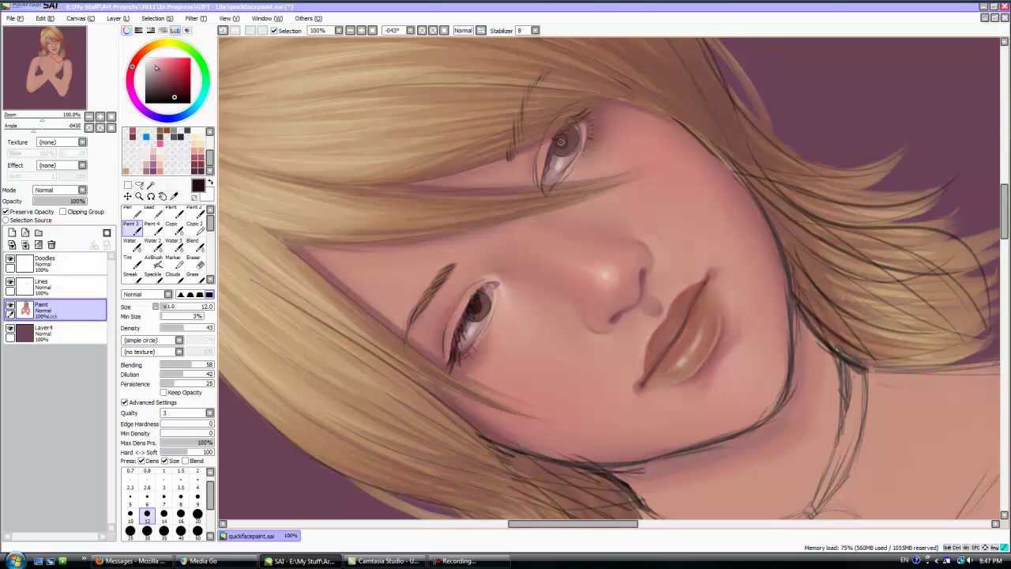
drag(560, 138, 564, 139)
click(223, 30)
Step: Deepen the pupils and irises of both eyes with a size 8 brush, checking them with the Lines layer hidden
click(10, 282)
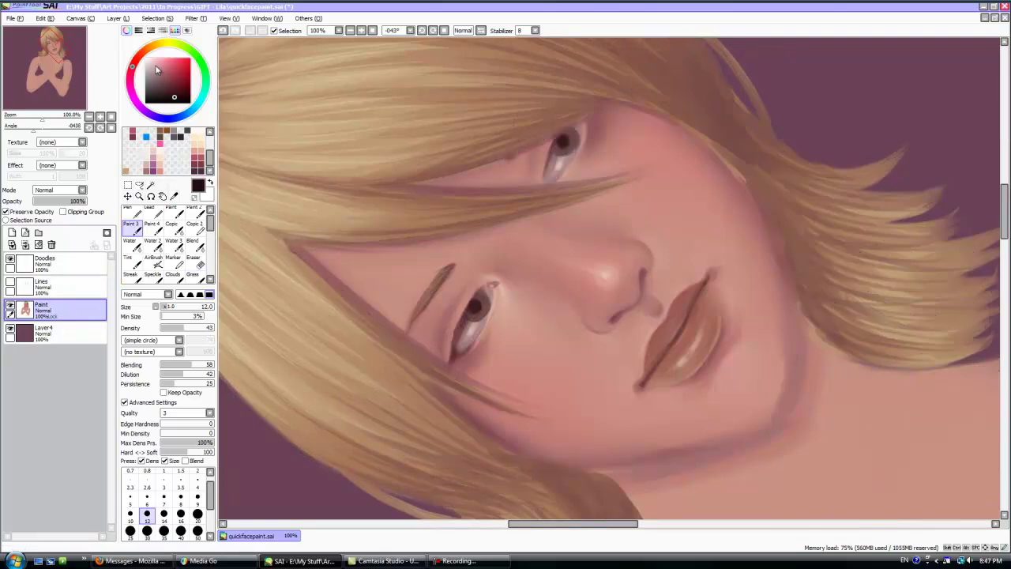
click(11, 282)
click(181, 496)
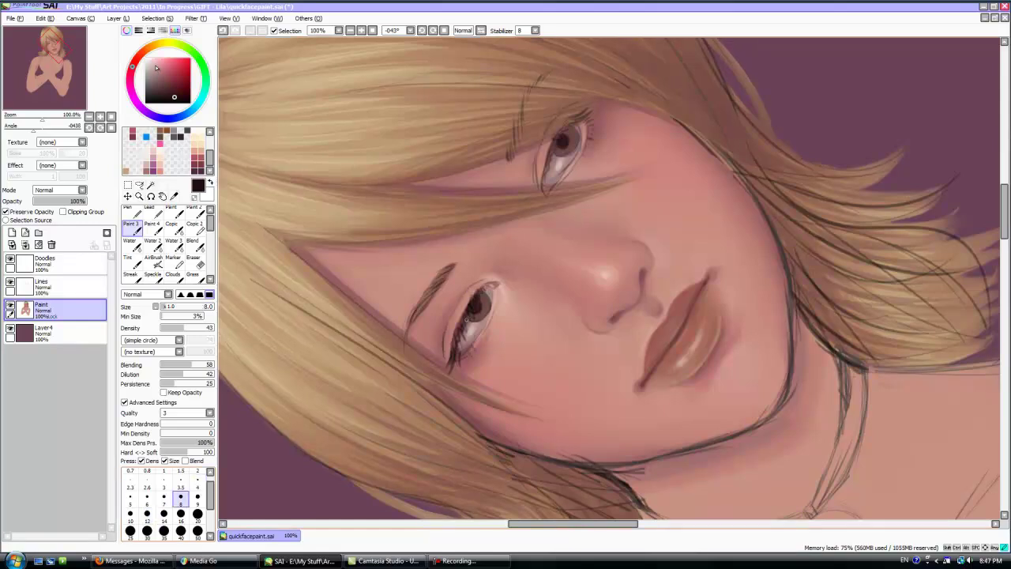
click(10, 282)
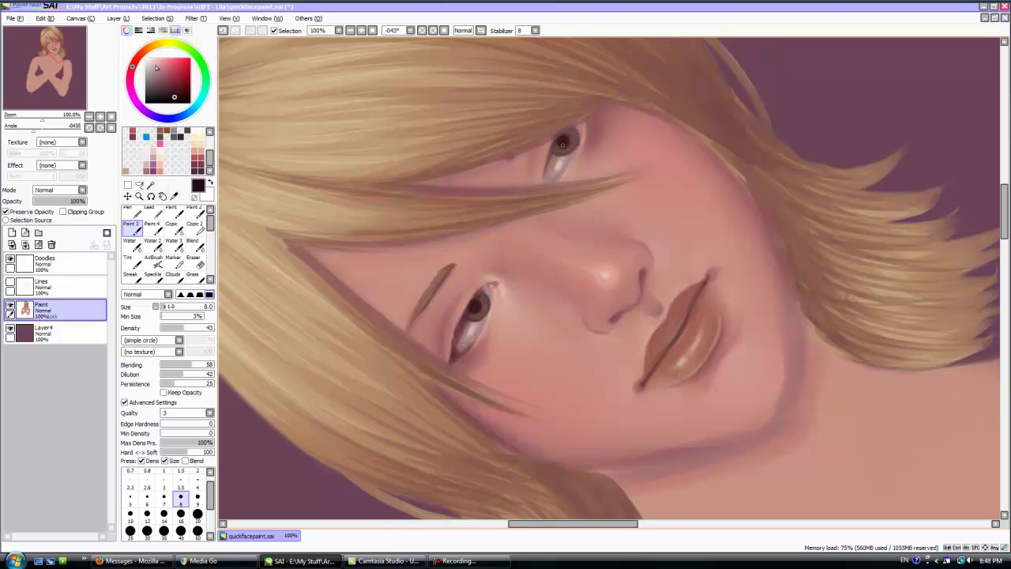
click(10, 282)
Step: Refine the dark parts of both irises with the brush reduced to size 4, and hide the Lines layer
click(163, 514)
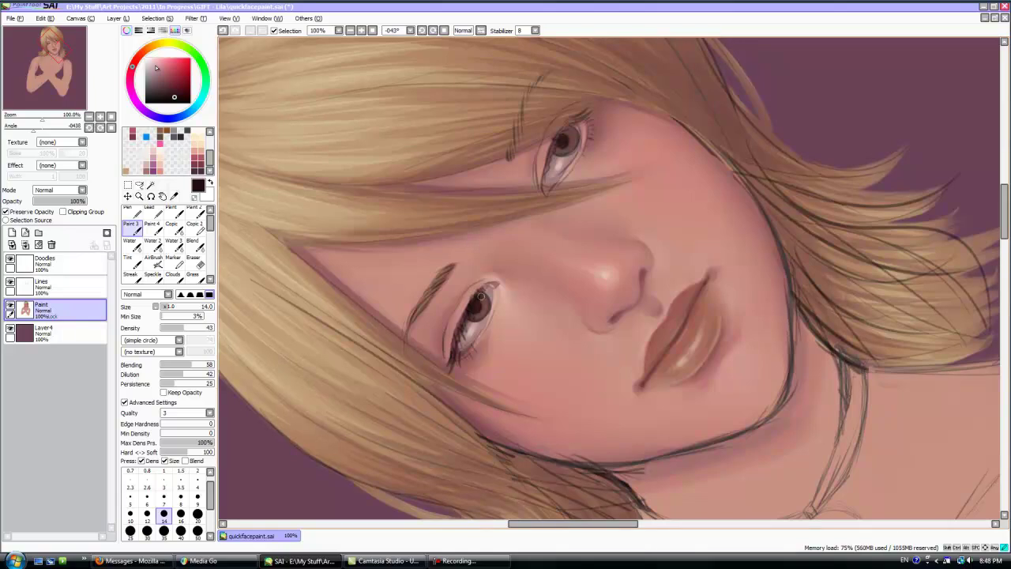
key(bracketleft)
key(bracketleft)
key(bracketleft)
key(bracketleft)
key(bracketleft)
key(bracketleft)
key(bracketleft)
key(bracketleft)
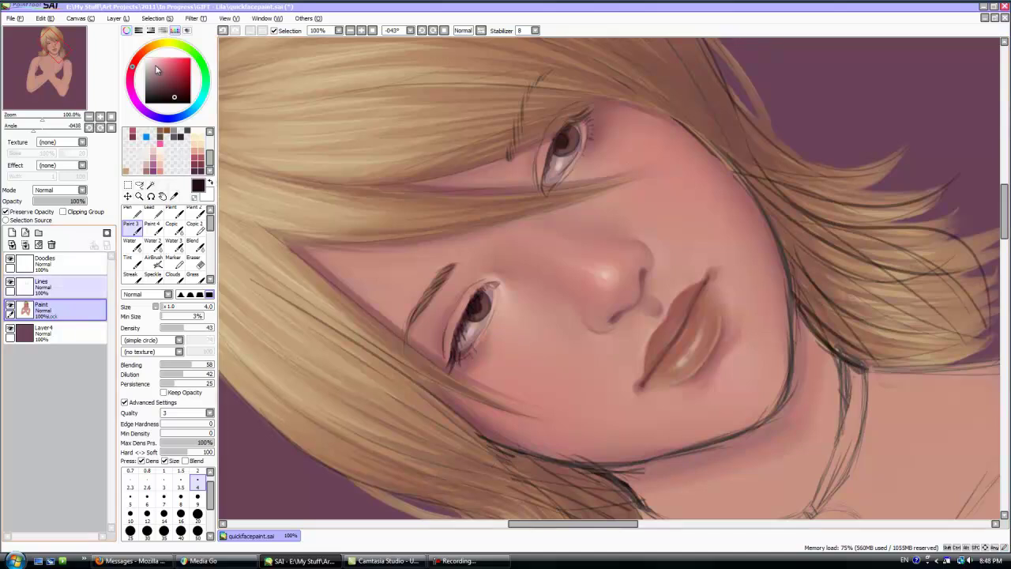
click(10, 281)
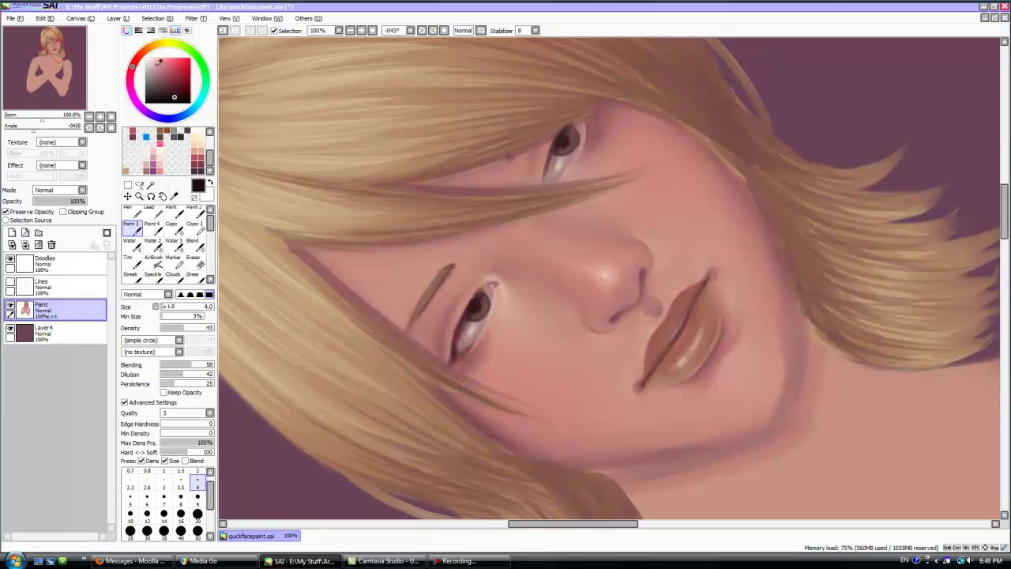
Step: Add fine warm yellow tints to the brown irises with a size 2 brush at density 69
alt+click(363, 111)
key(bracketright)
key(bracketright)
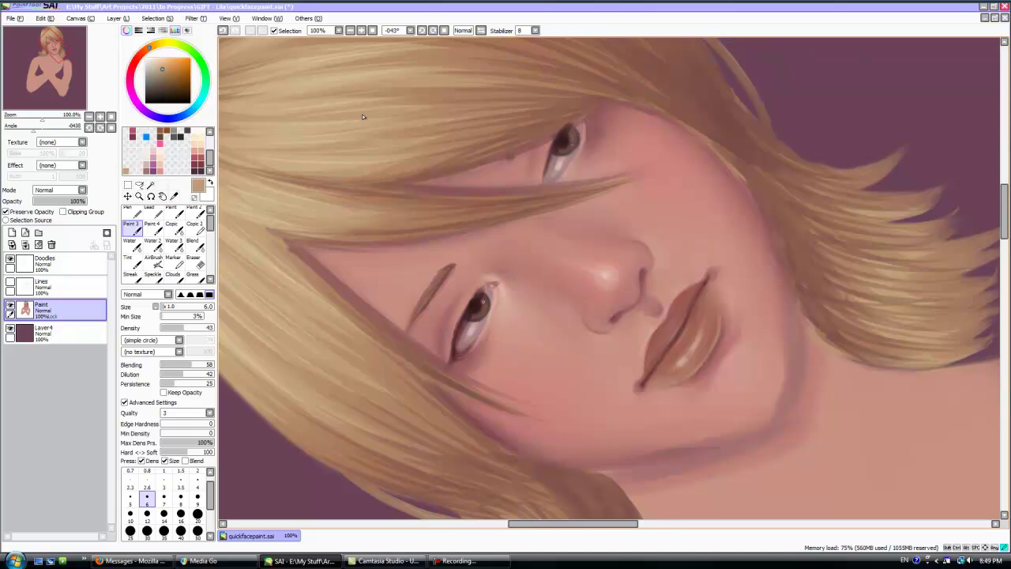
click(197, 472)
click(212, 328)
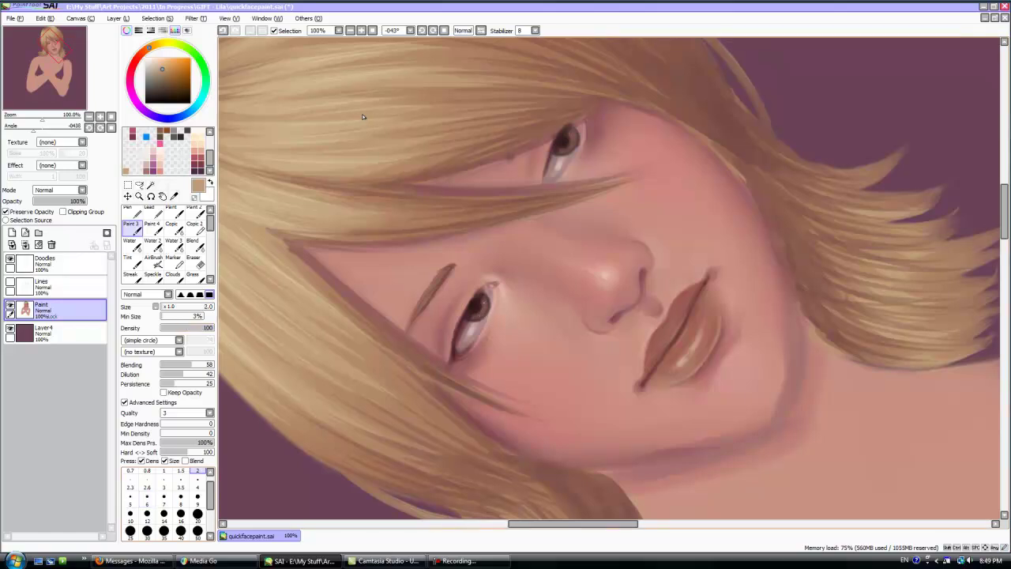
drag(163, 68, 181, 58)
click(164, 43)
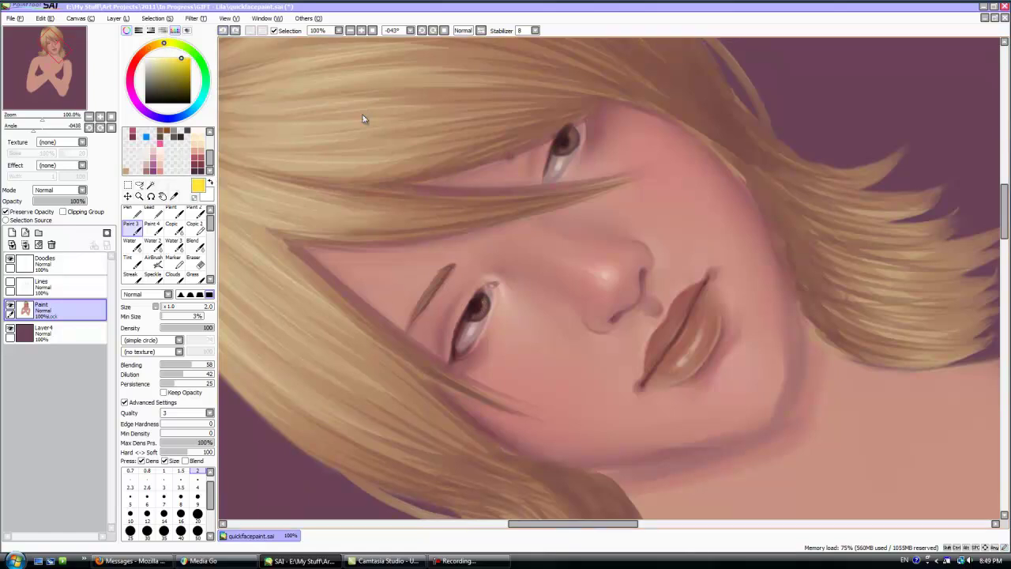
click(197, 328)
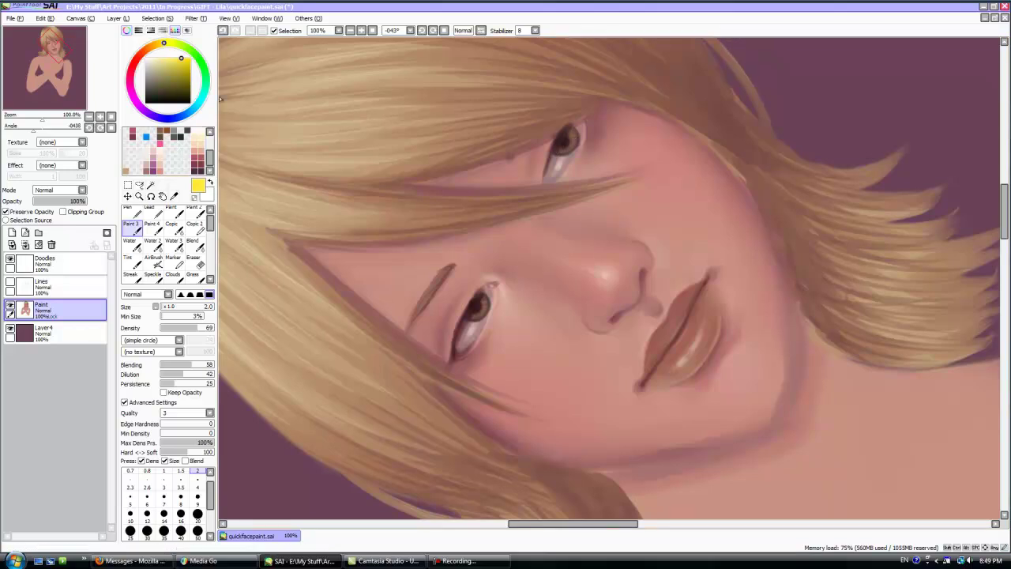
Step: Darken the upper lash line of the fully visible eye in the iris's dark brown, using brush size 9 and density 100
alt+click(479, 309)
click(163, 480)
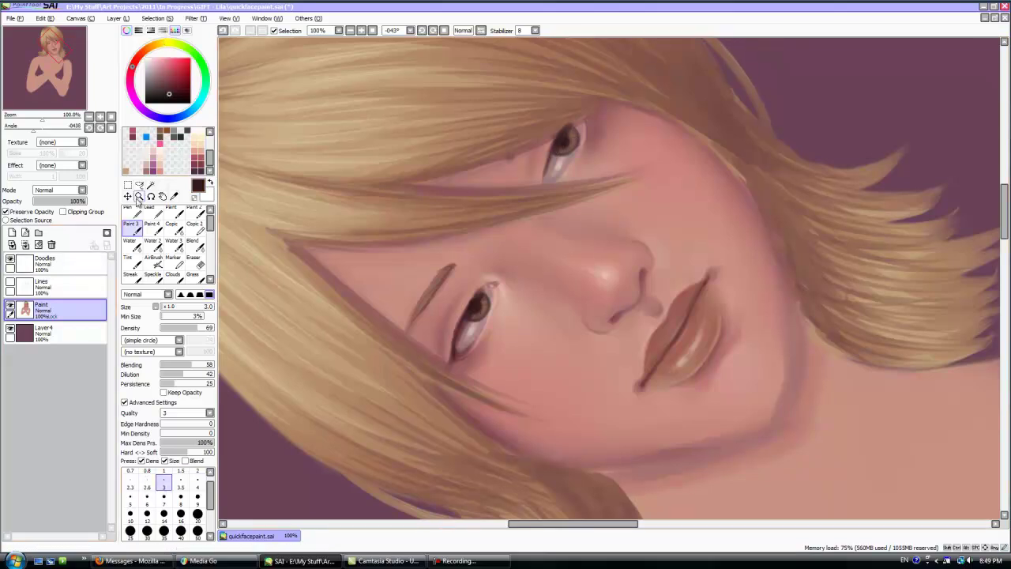
drag(194, 328, 270, 314)
click(197, 499)
drag(479, 291, 479, 294)
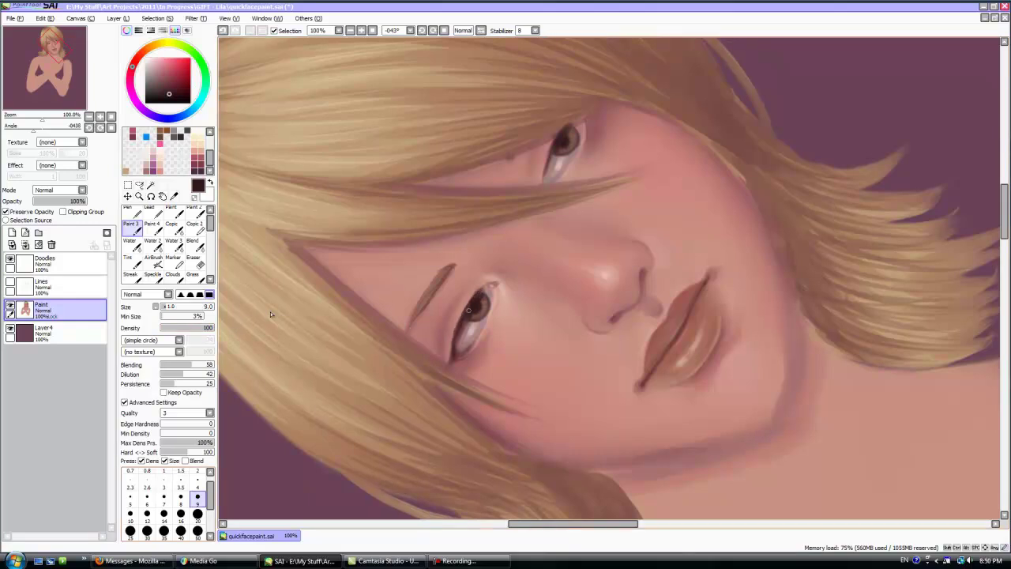
mouse_move(475, 295)
mouse_down()
mouse_move(456, 329)
mouse_move(452, 360)
mouse_move(455, 334)
mouse_move(438, 357)
mouse_move(461, 372)
mouse_up()
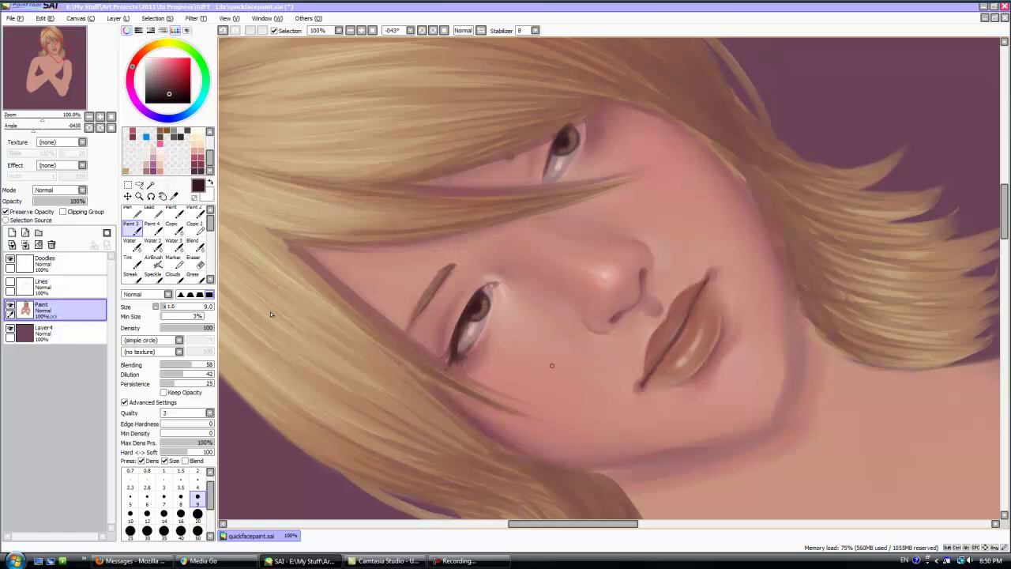
drag(470, 300, 451, 340)
drag(478, 295, 475, 298)
Step: Darken the inner corner and upper lash line of the eye beside the fringe strand, and sample a brown from the hair
drag(547, 163, 545, 183)
drag(553, 142, 551, 150)
drag(592, 121, 586, 128)
right_click(713, 102)
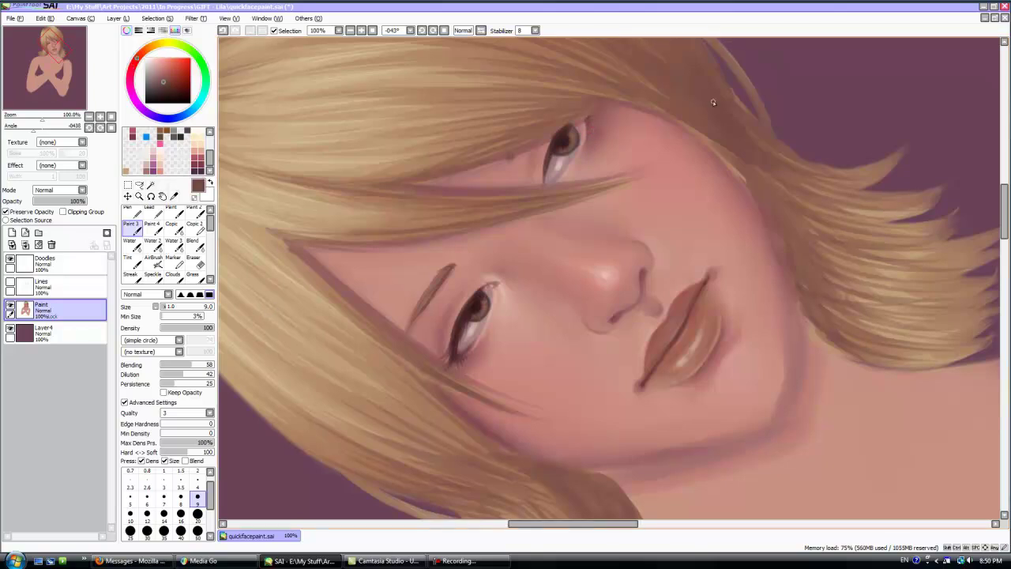
Step: Paint pale peach rims along the lower eyelids of both eyes with the Paint 3 brush, using size 4
key(Delete)
key(Delete)
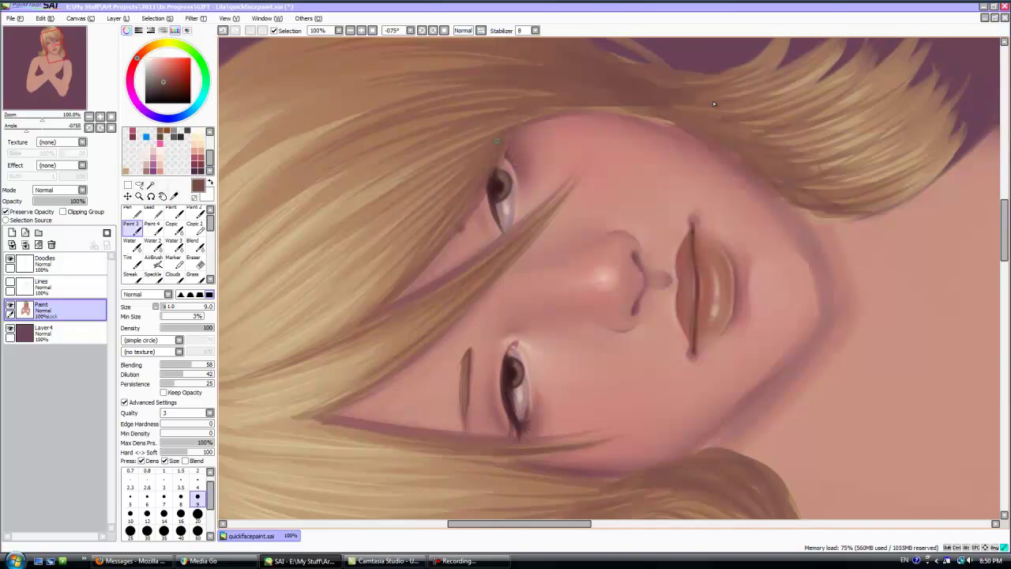
right_click(606, 279)
click(154, 58)
drag(139, 56, 150, 47)
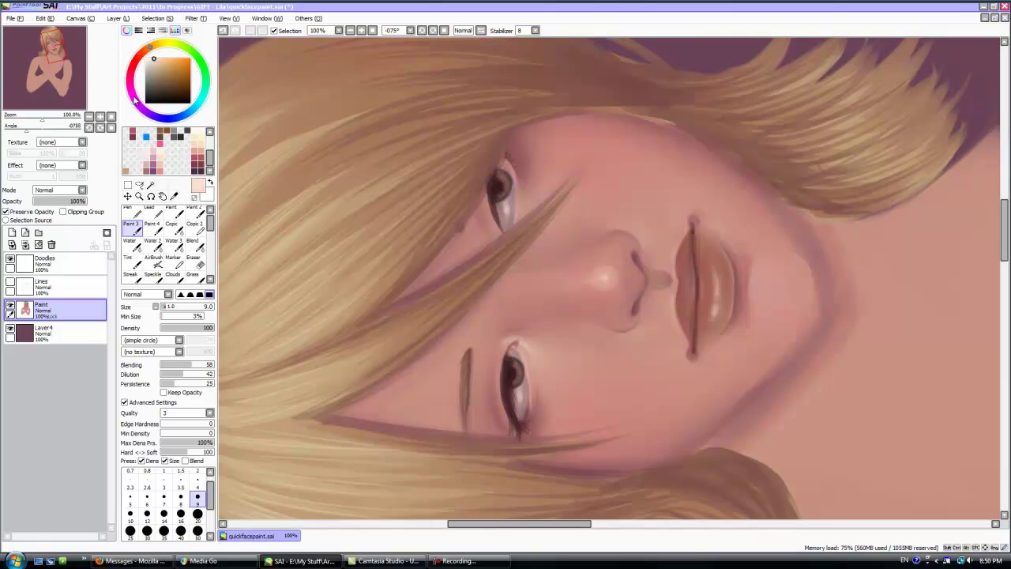
click(197, 483)
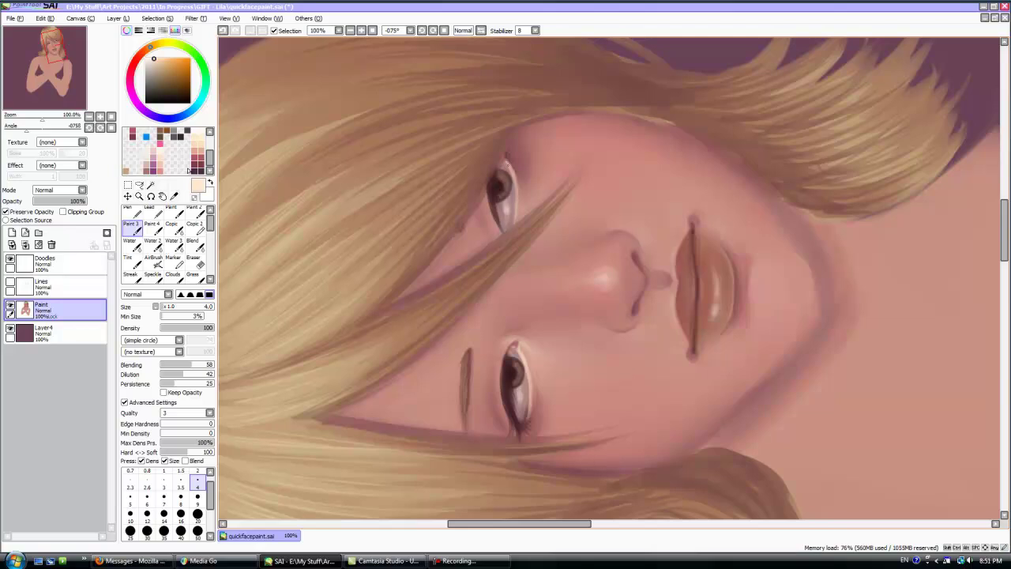
Step: Soften the pale lower lid rims of both eyes with the Blend tool at size 3, and sample a mauve from the face's shadow
click(195, 246)
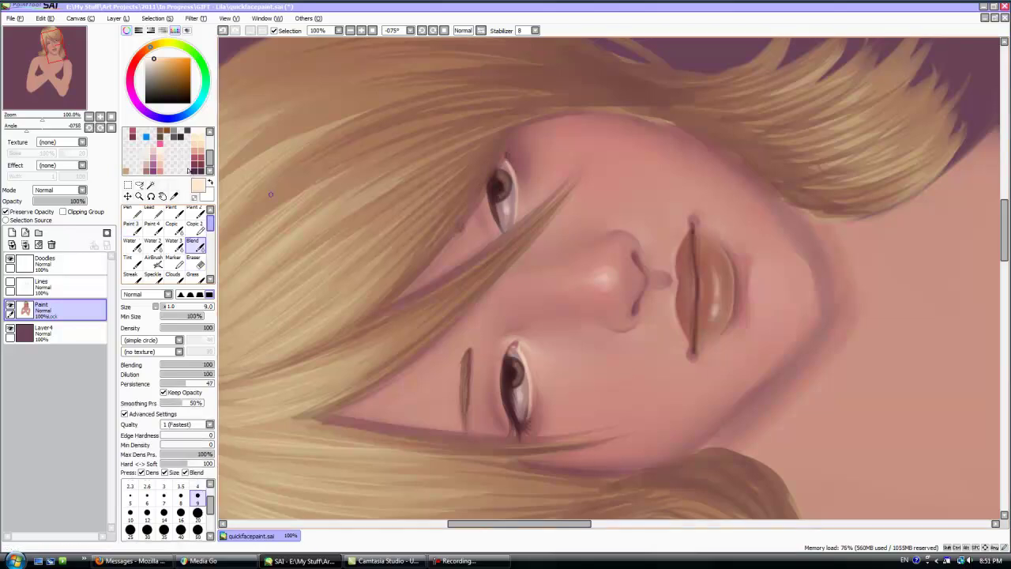
right_click(498, 188)
click(198, 486)
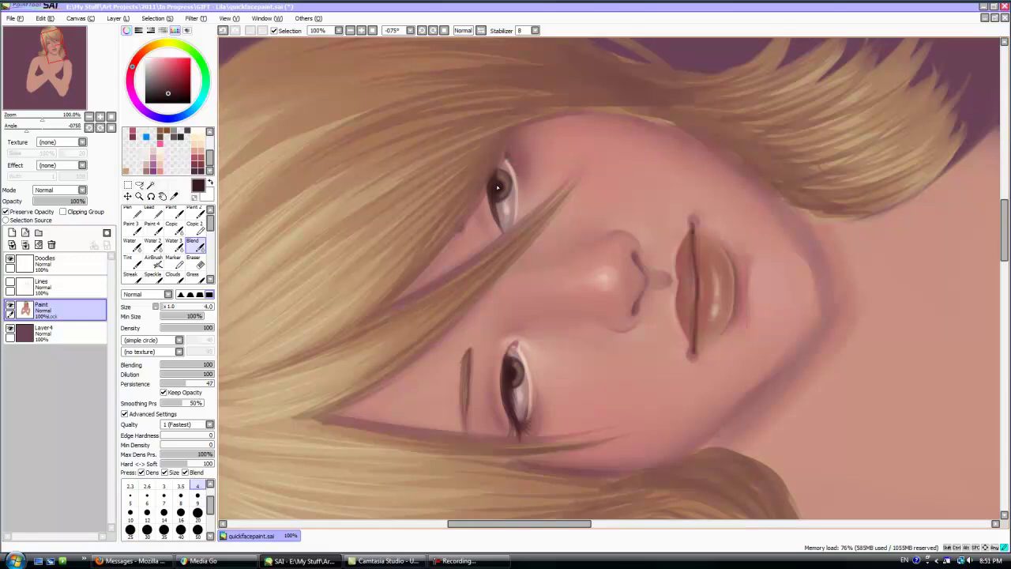
key(bracketleft)
key(bracketleft)
click(132, 227)
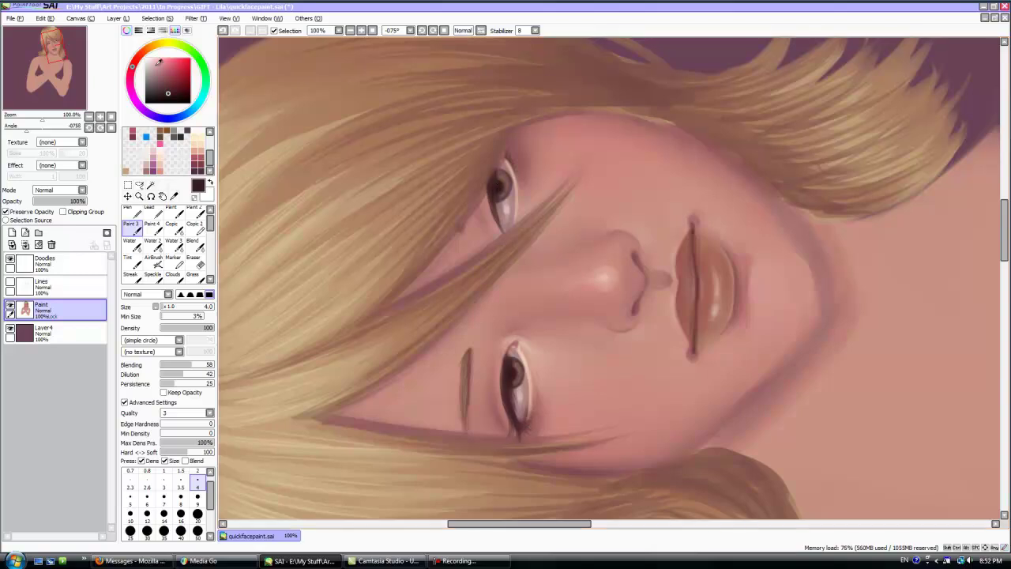
click(195, 246)
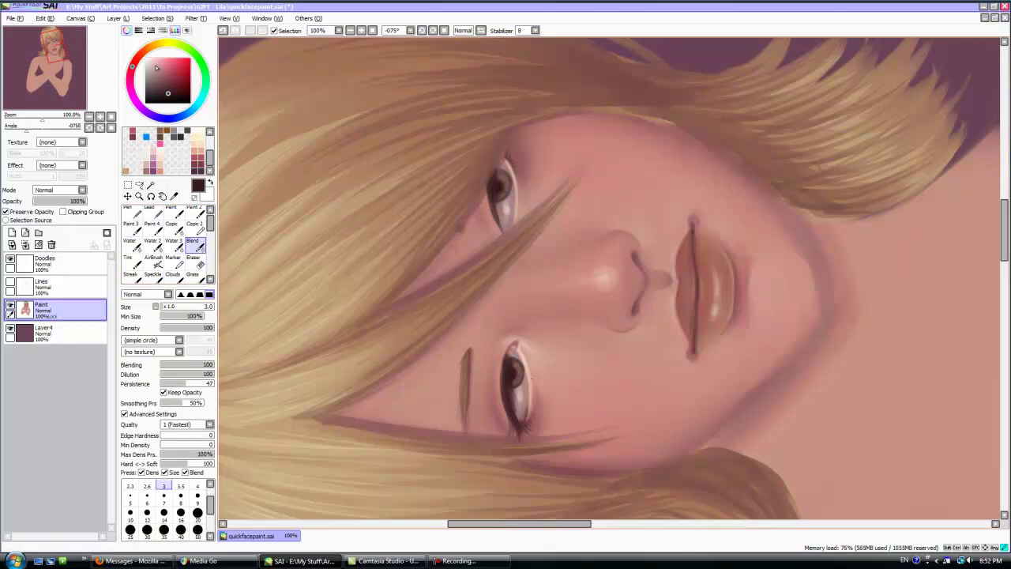
right_click(566, 474)
click(132, 228)
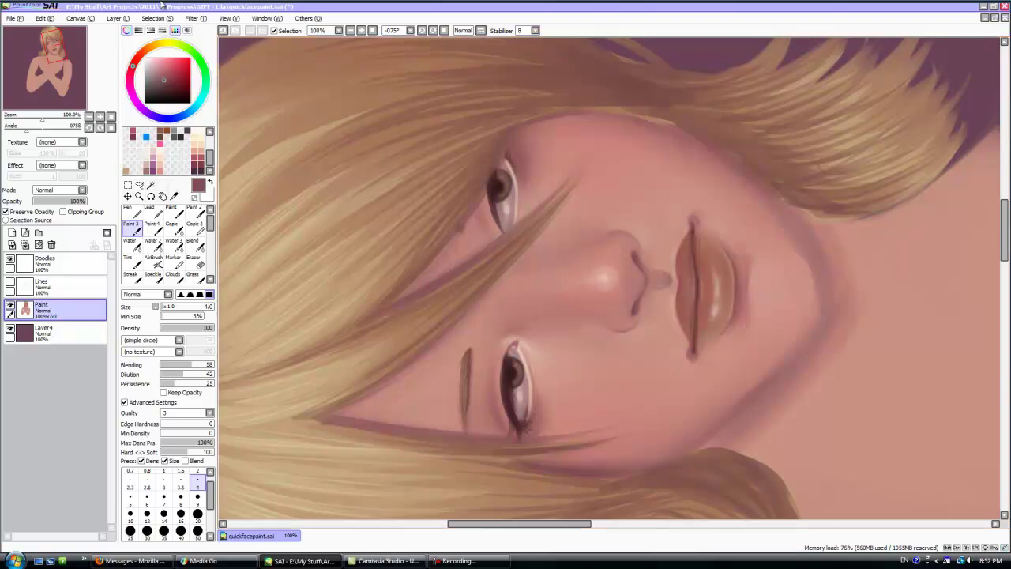
Step: Select the pale lower lid rims of both eyes with the Select pen at size 8
key(a)
click(197, 455)
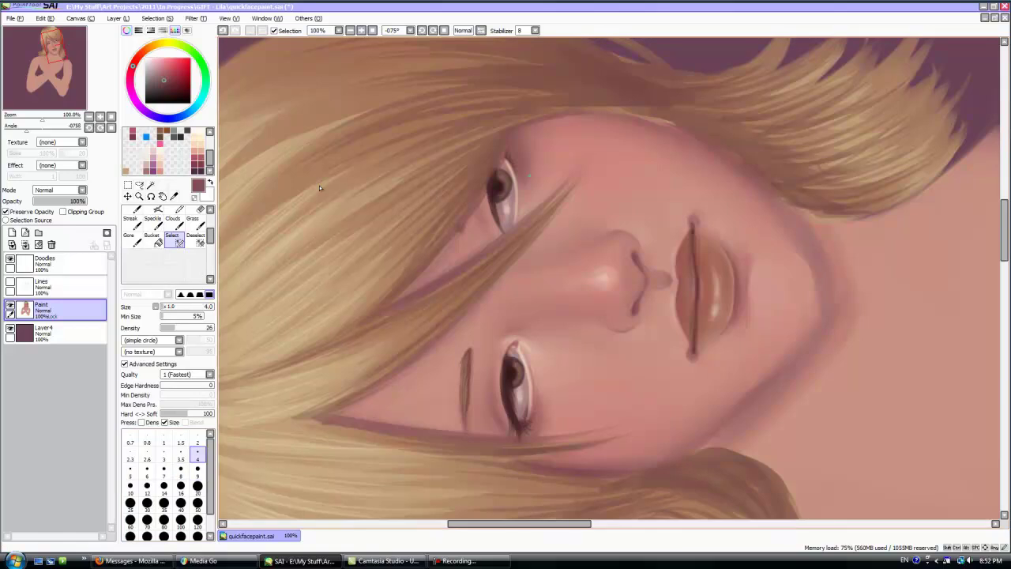
key(bracketright)
key(bracketright)
key(bracketright)
key(bracketright)
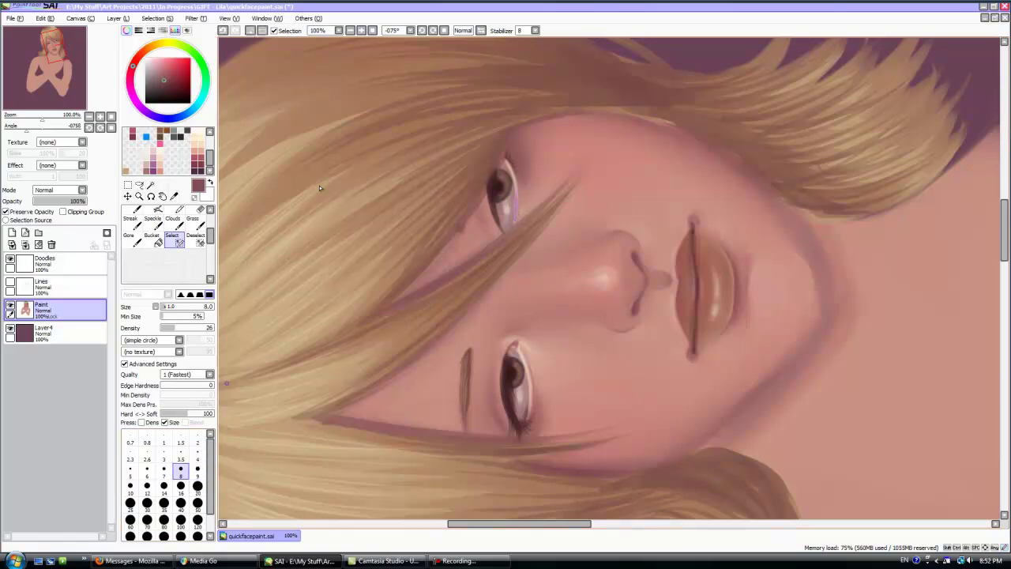
drag(509, 165, 518, 196)
drag(518, 349, 530, 411)
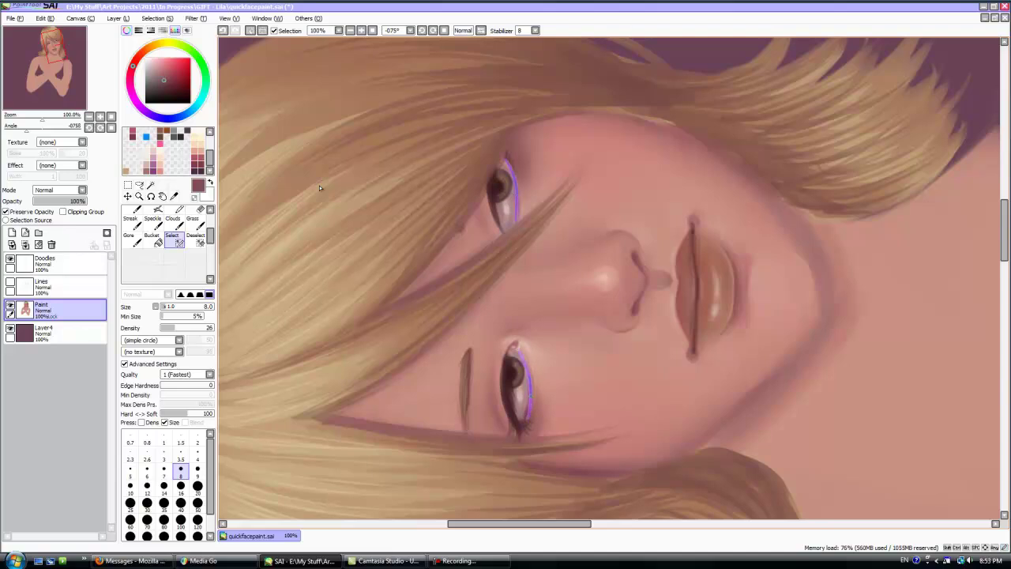
Step: Lower the luminescence of the selected lid rims with the Hue and Saturation filter
key(Home)
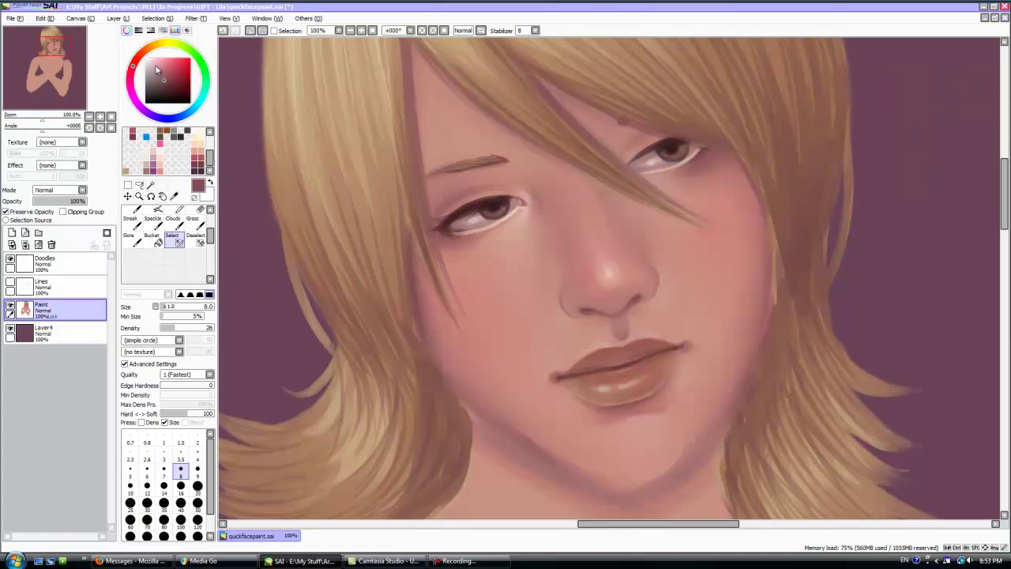
click(191, 18)
click(237, 34)
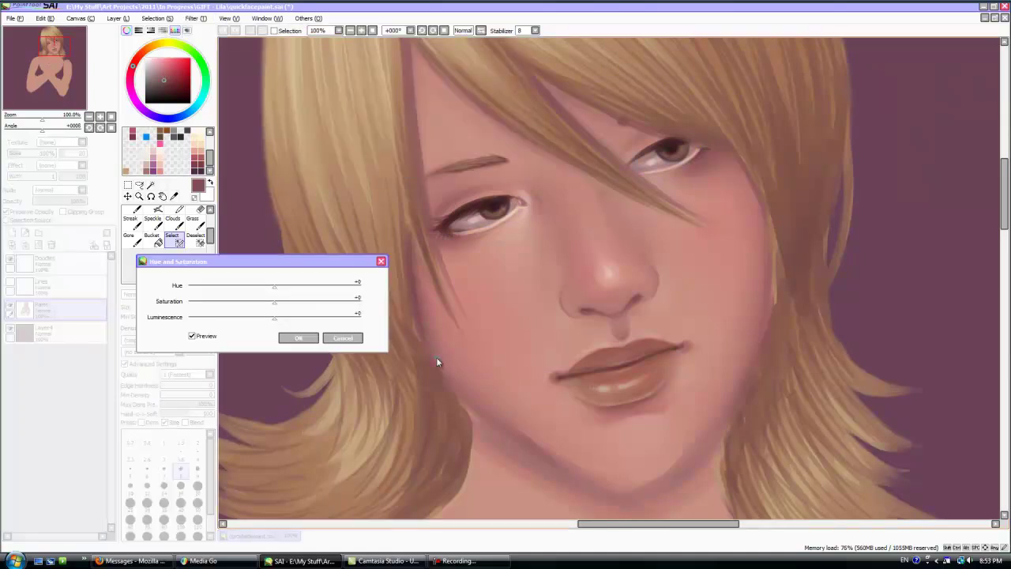
mouse_move(276, 321)
mouse_down()
mouse_move(260, 321)
mouse_move(287, 305)
mouse_move(260, 289)
mouse_move(280, 289)
mouse_move(270, 321)
mouse_up()
click(305, 341)
Step: Tint the selected rim of the fully visible eye in muted mauve with the Paint 3 brush at size 4, and clear the selection
drag(42, 131, 30, 133)
scroll(553, 327, up, 1)
drag(1005, 223, 1005, 234)
scroll(468, 228, up, 1)
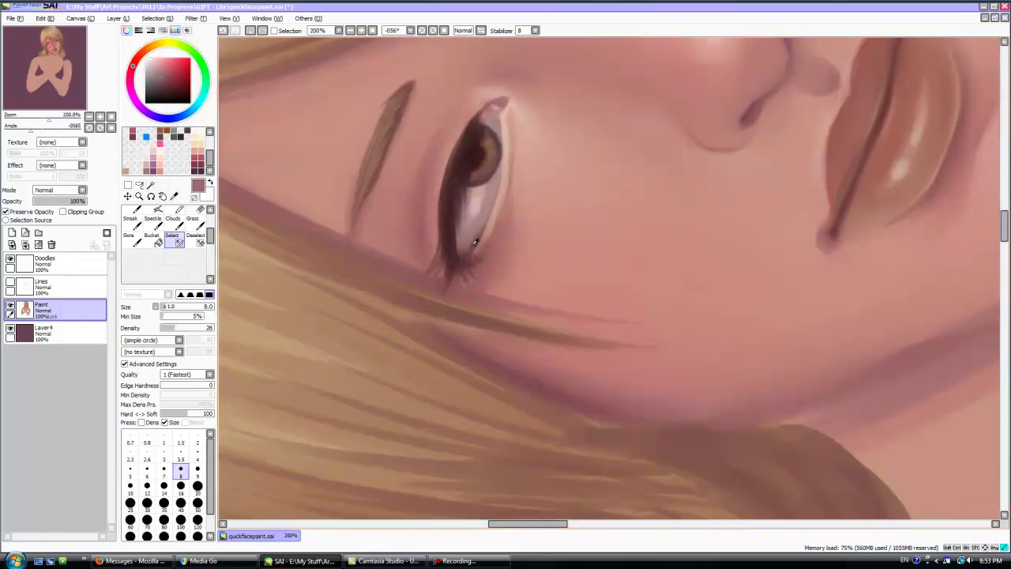
click(161, 82)
click(132, 73)
drag(210, 236, 210, 226)
click(133, 215)
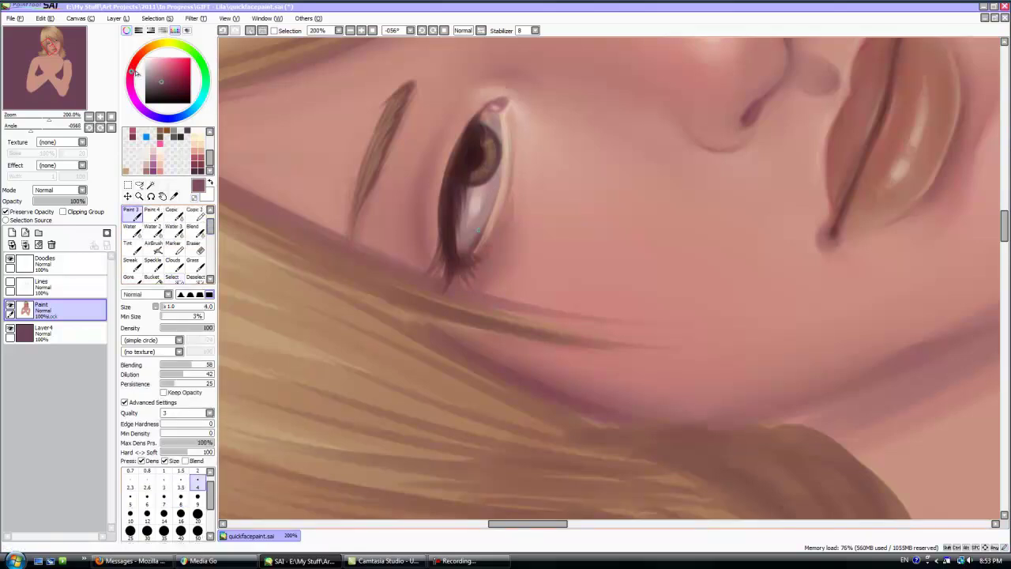
click(156, 18)
click(169, 30)
Step: Shade the inner corner and lower lash area of the fully visible eye in dusky mauves, using brush sizes 7 and 4
click(159, 72)
click(158, 77)
click(133, 67)
click(164, 496)
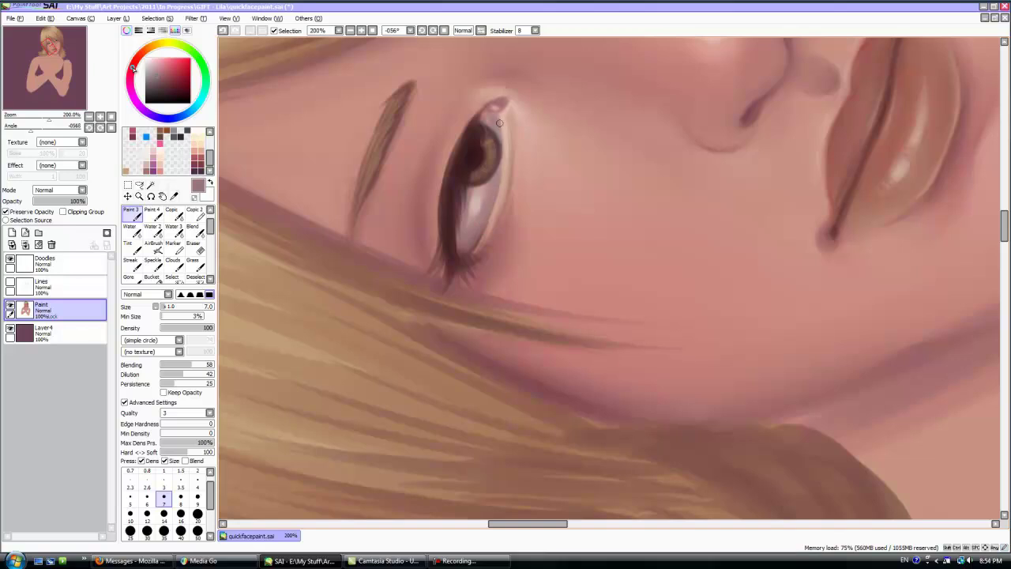
click(162, 83)
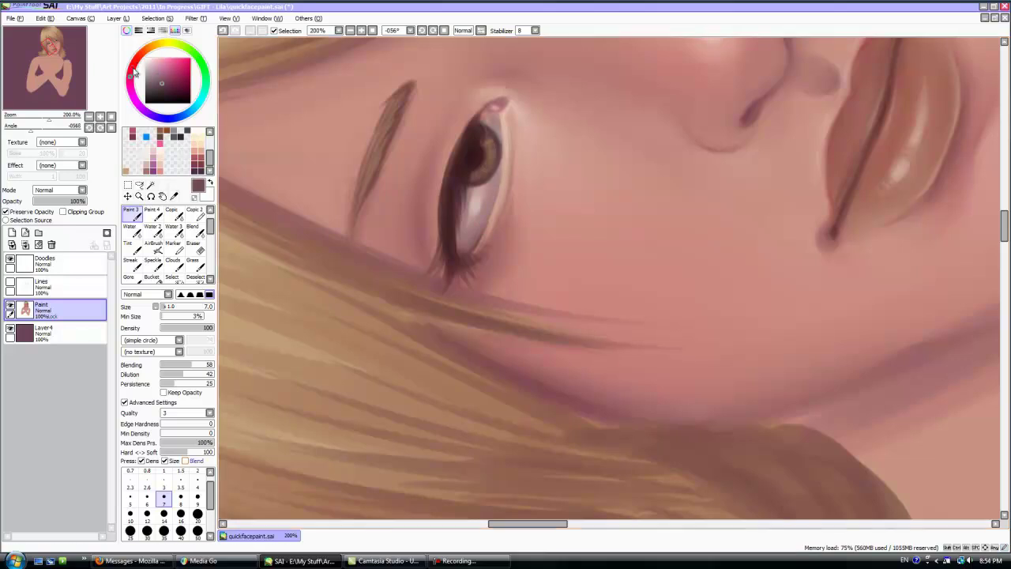
click(197, 482)
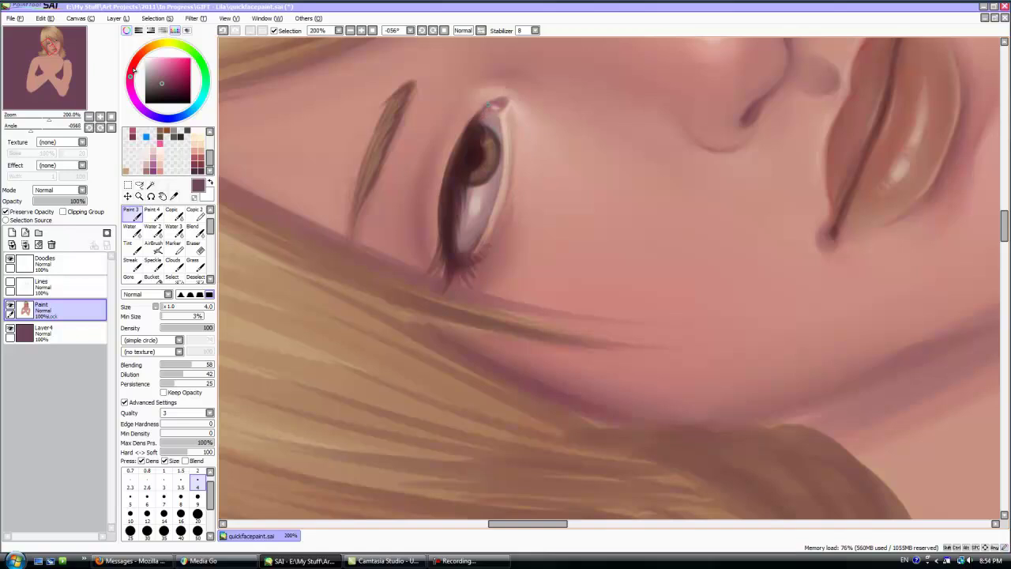
Step: Add fine white and pale pink highlights to the fully visible eye's white and lower rim, using brush size 2
click(146, 58)
key(bracketleft)
key(bracketleft)
key(bracketleft)
key(bracketleft)
key(bracketleft)
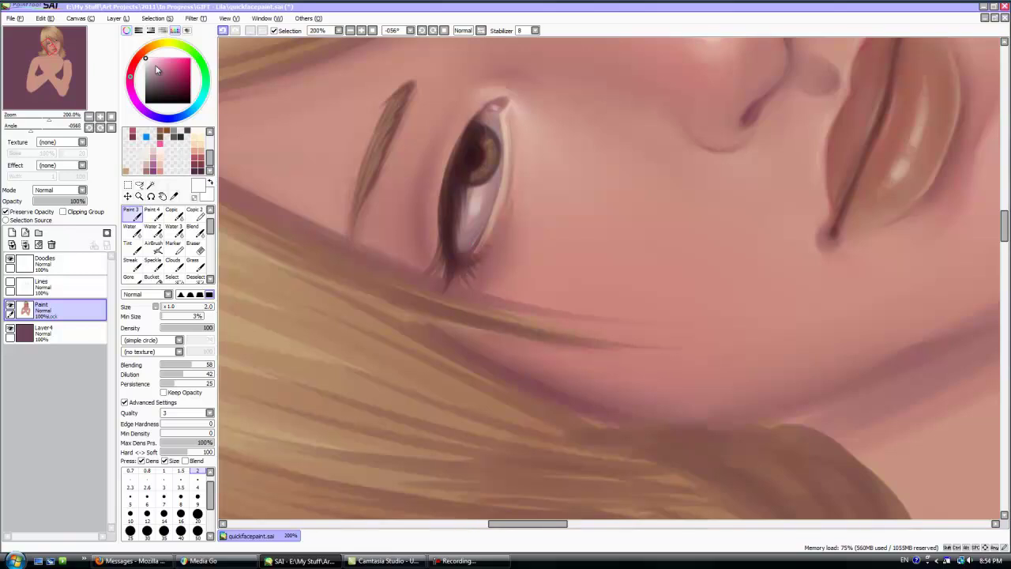
alt+click(476, 207)
alt+click(477, 207)
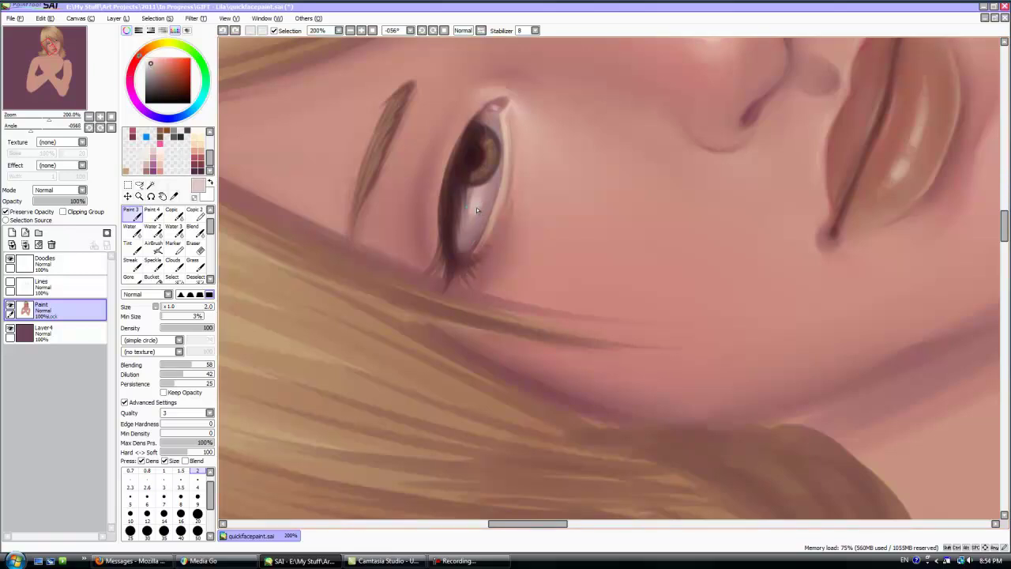
drag(478, 238, 473, 247)
Step: Paint the lower lashes of the eye beside the fringe strand in a mauve sampled near the other eye, using brush size 4
scroll(476, 207, up, 5)
scroll(476, 207, down, 3)
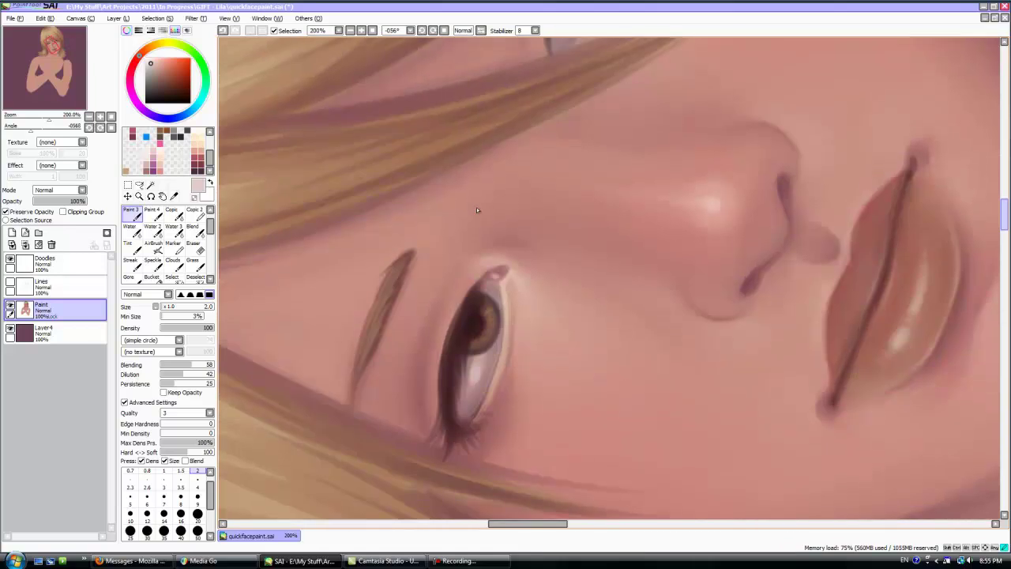
scroll(476, 207, up, 1)
alt+click(471, 464)
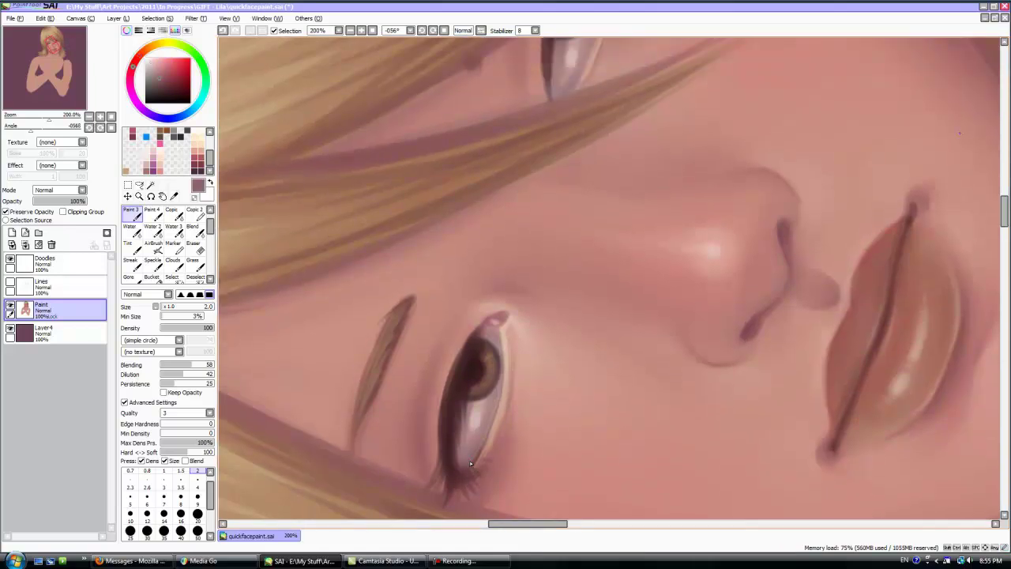
scroll(469, 465, up, 3)
scroll(469, 460, down, 1)
click(197, 483)
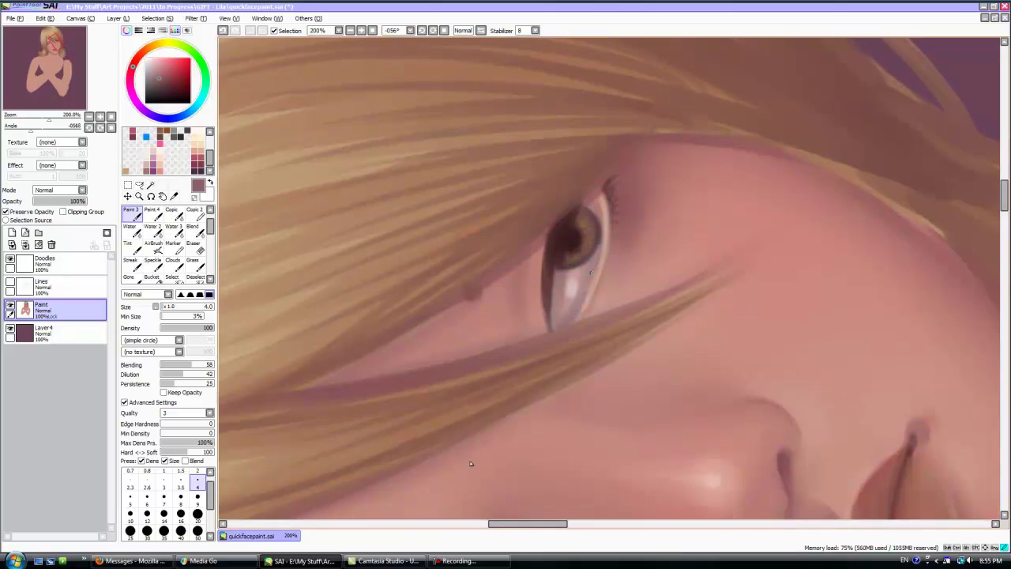
Step: Add fine pale pink touches to the eye beside the fringe strand, using brush size 2
alt+click(474, 457)
key(bracketleft)
key(bracketleft)
key(bracketleft)
key(bracketleft)
key(bracketleft)
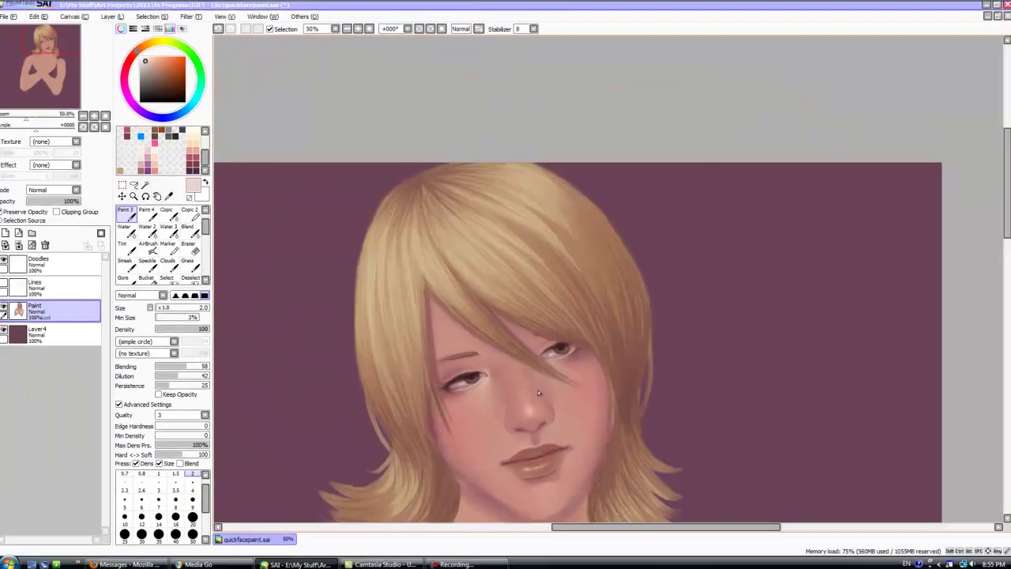
Step: Paint the upper eyelid crease of the fully visible eye in dark reddish mauve, using brush sizes 4 and 7
drag(1006, 233, 1006, 272)
scroll(545, 201, up, 2)
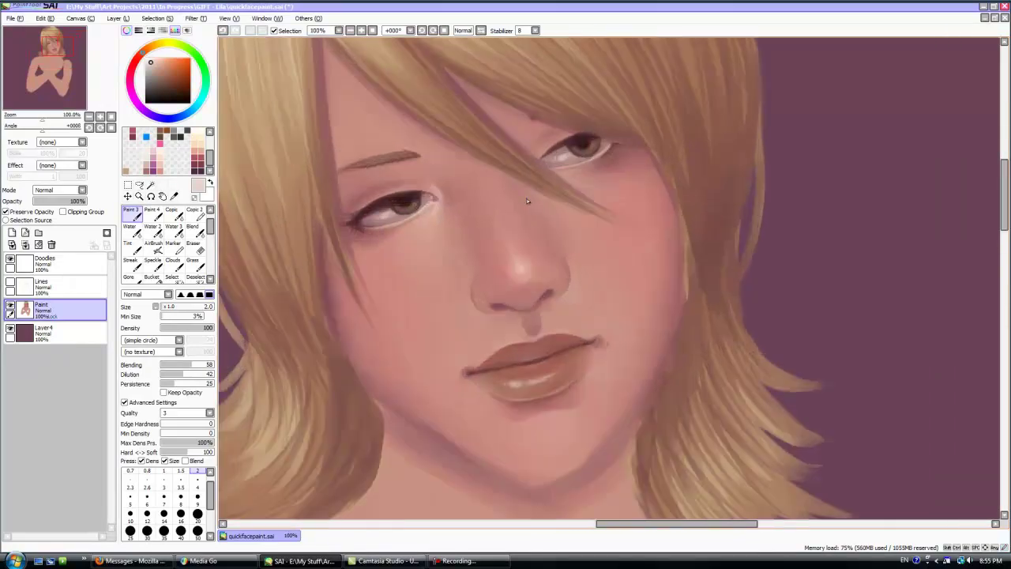
drag(43, 128, 33, 128)
drag(1005, 207, 1005, 219)
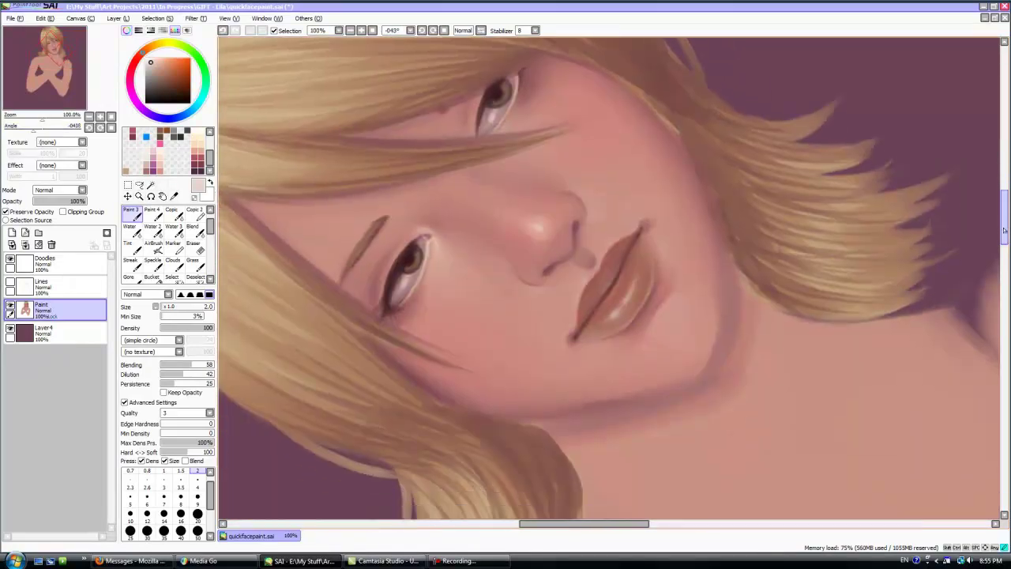
scroll(389, 281, up, 1)
scroll(388, 282, up, 1)
alt+click(363, 354)
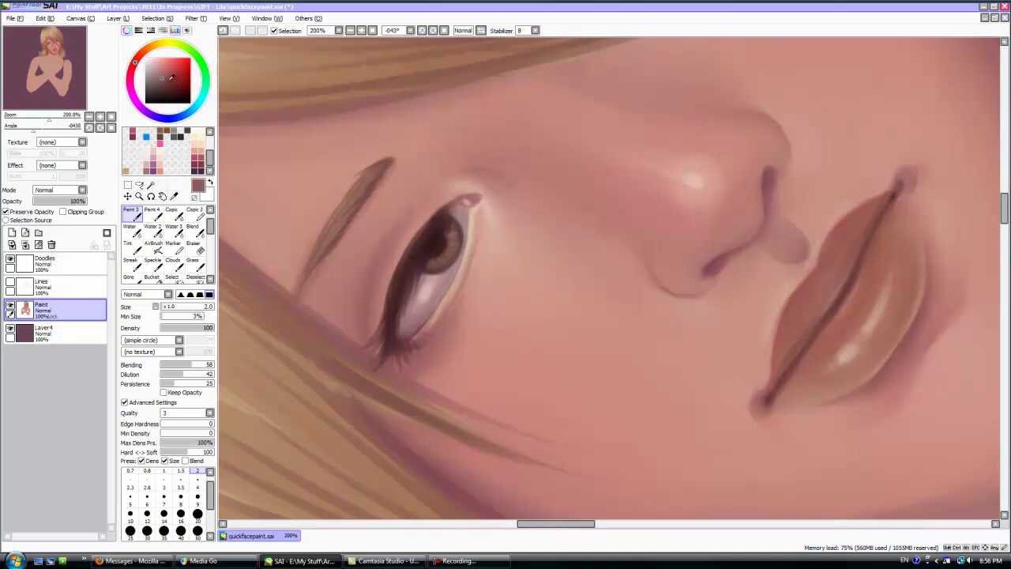
click(198, 483)
click(163, 499)
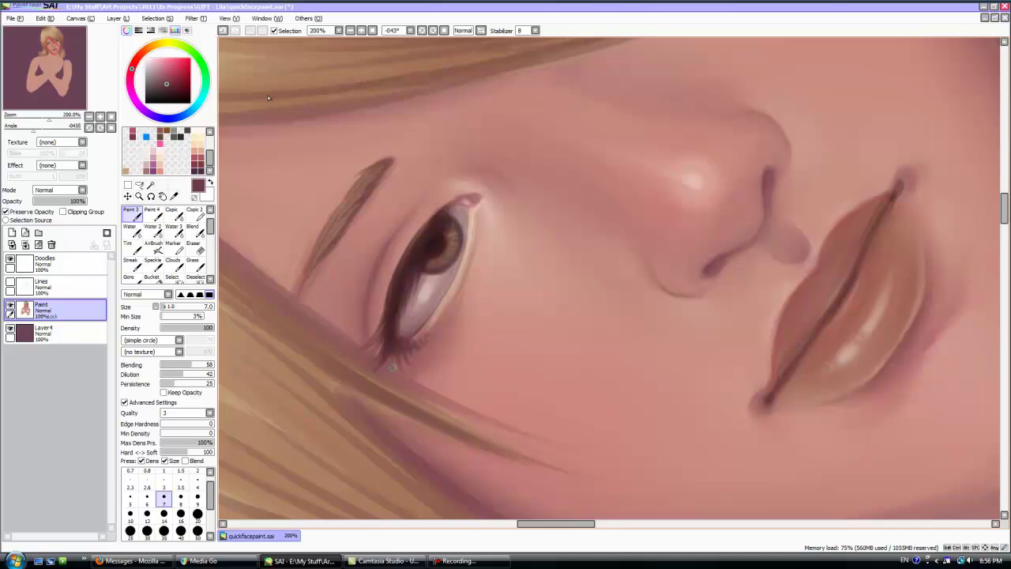
Step: Soften the upper eyelid crease of the fully visible eye with the Blend tool at size 7
click(196, 247)
click(195, 230)
click(197, 485)
key(bracketright)
key(bracketright)
key(bracketright)
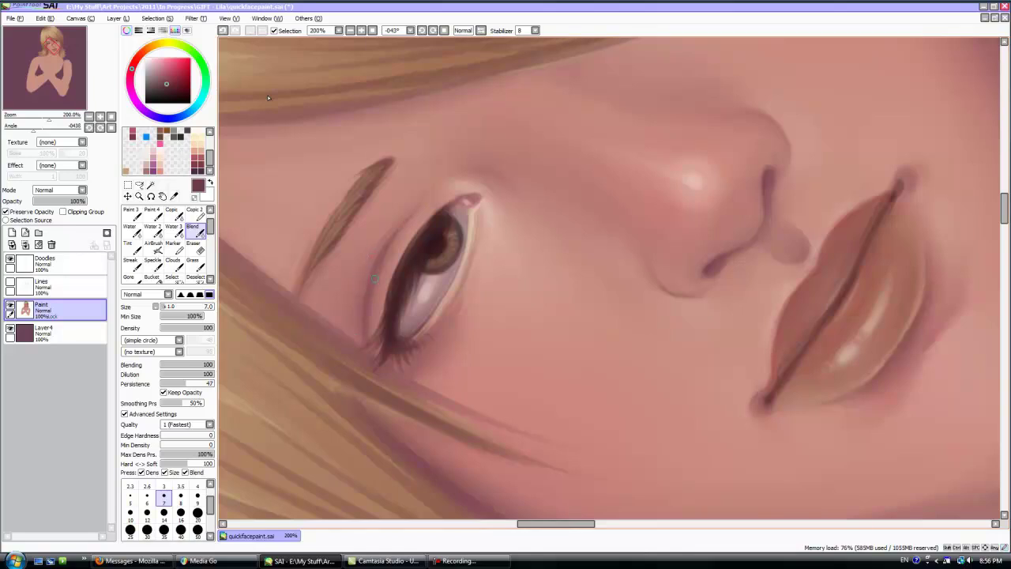
click(131, 231)
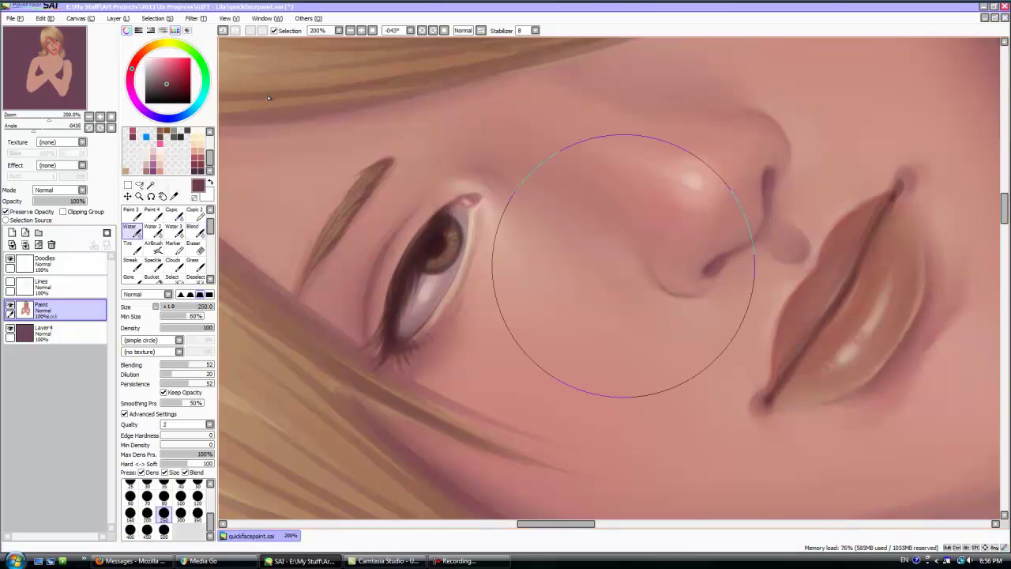
drag(210, 521, 211, 510)
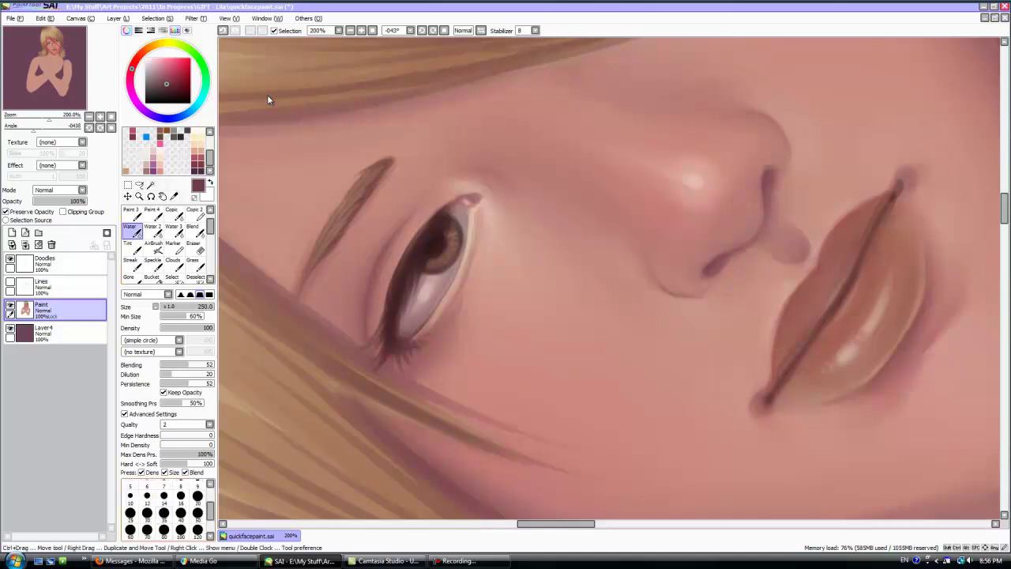
Step: Paint the upper eyelid crease of the eye beside the fringe strand with Paint 3 at size 7 and blend it into the skin
click(132, 215)
drag(1004, 205, 1004, 186)
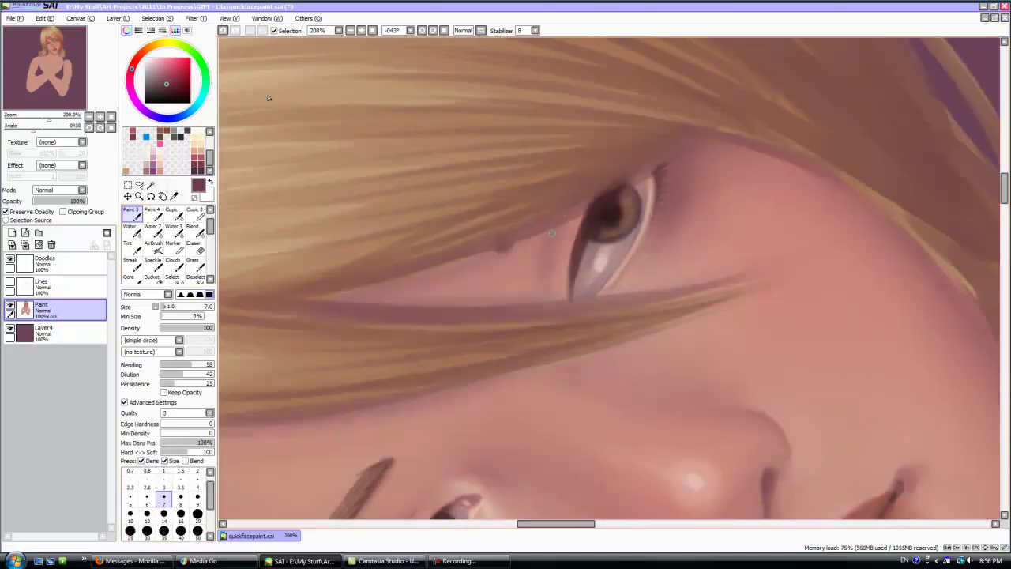
drag(609, 191, 592, 196)
click(193, 229)
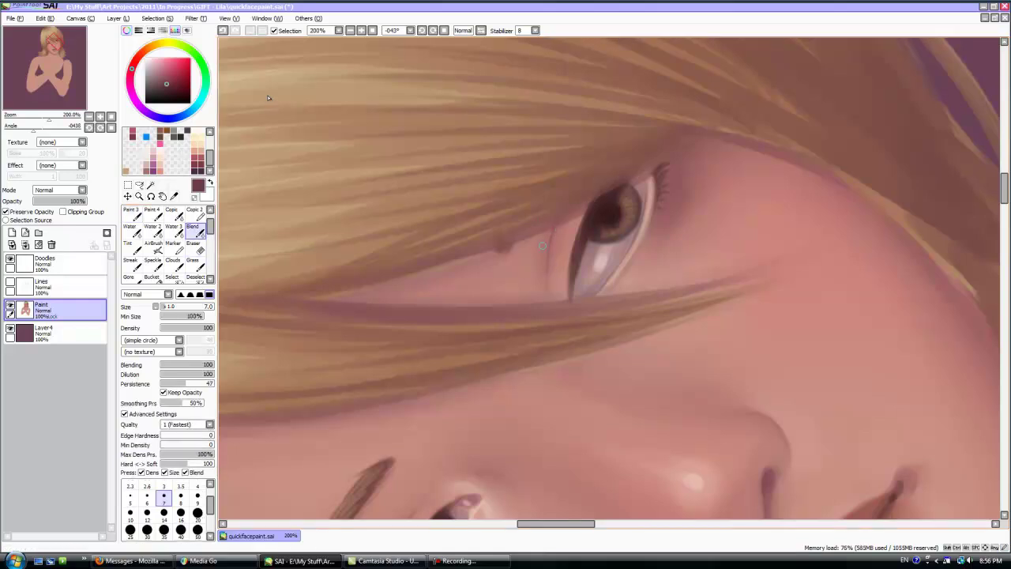
Step: Deepen the upper lid edge and lash line of the fully visible eye in dark plum with Paint 3 at size 4
drag(1004, 195, 1004, 215)
right_click(392, 345)
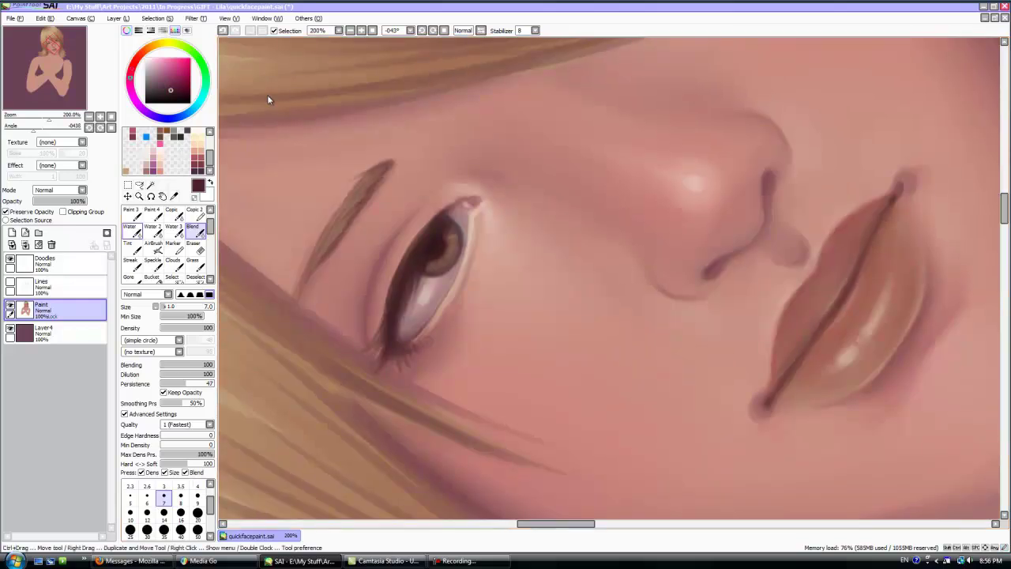
click(132, 214)
click(198, 482)
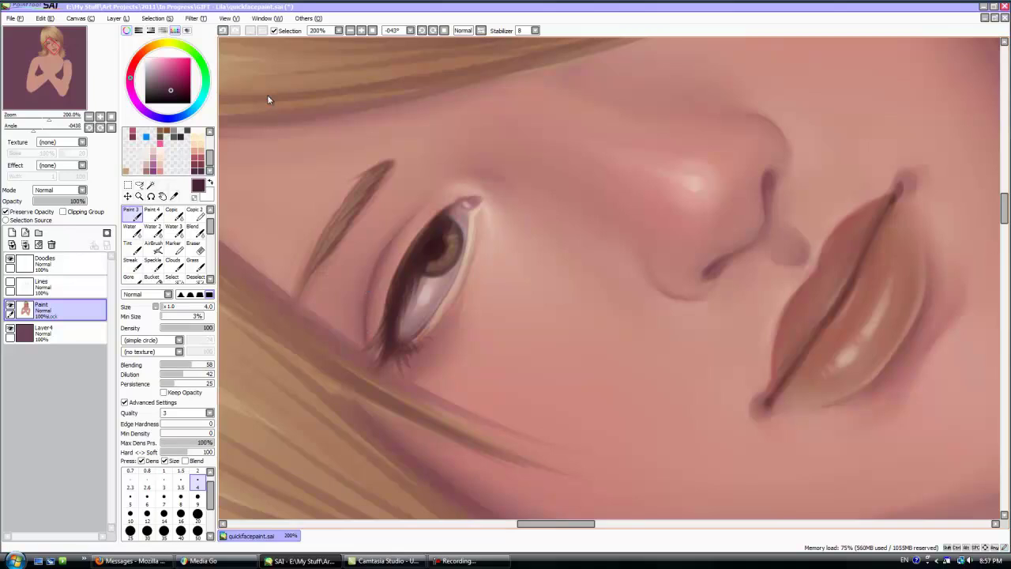
scroll(267, 95, up, 5)
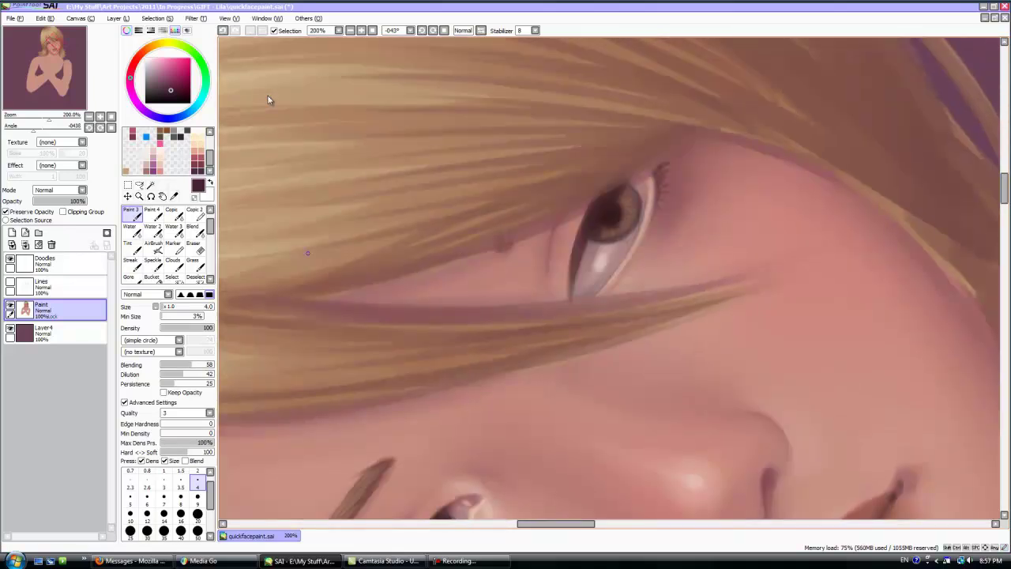
click(111, 128)
scroll(623, 359, down, 3)
scroll(621, 363, up, 2)
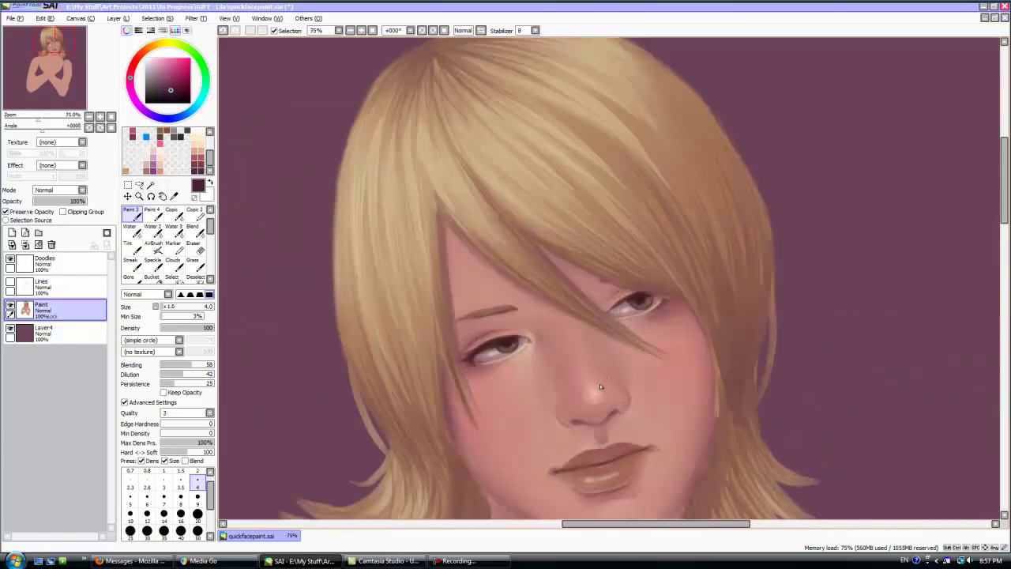
Step: Lighten the upper eyelid of the fully visible eye with pale skin pink using Paint 3 at size 9, and soften it with Blend at size 7
drag(41, 130, 32, 129)
drag(530, 479, 522, 349)
scroll(522, 349, up, 1)
key(bracketright)
key(bracketright)
key(bracketright)
key(bracketright)
key(bracketright)
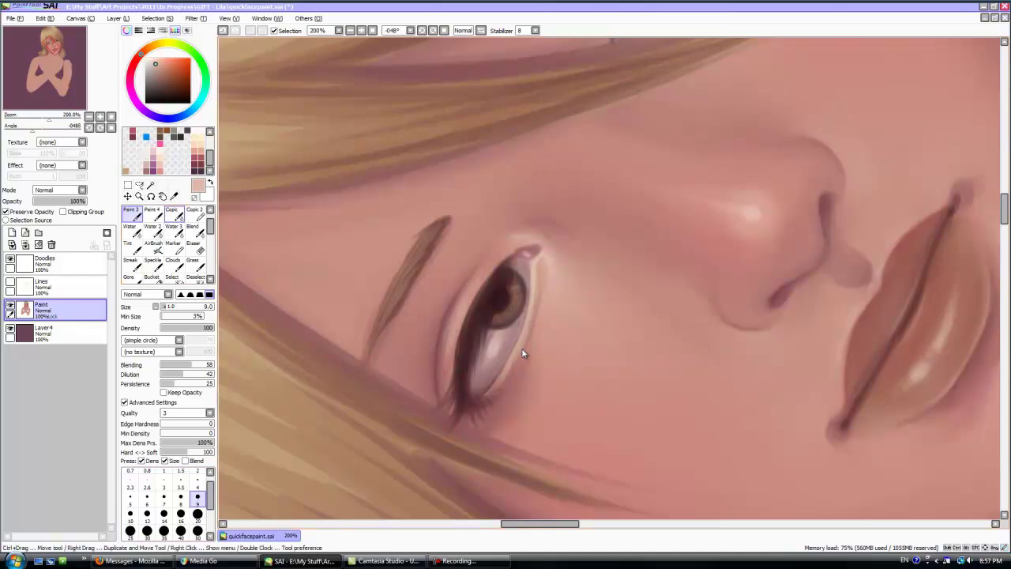
click(194, 230)
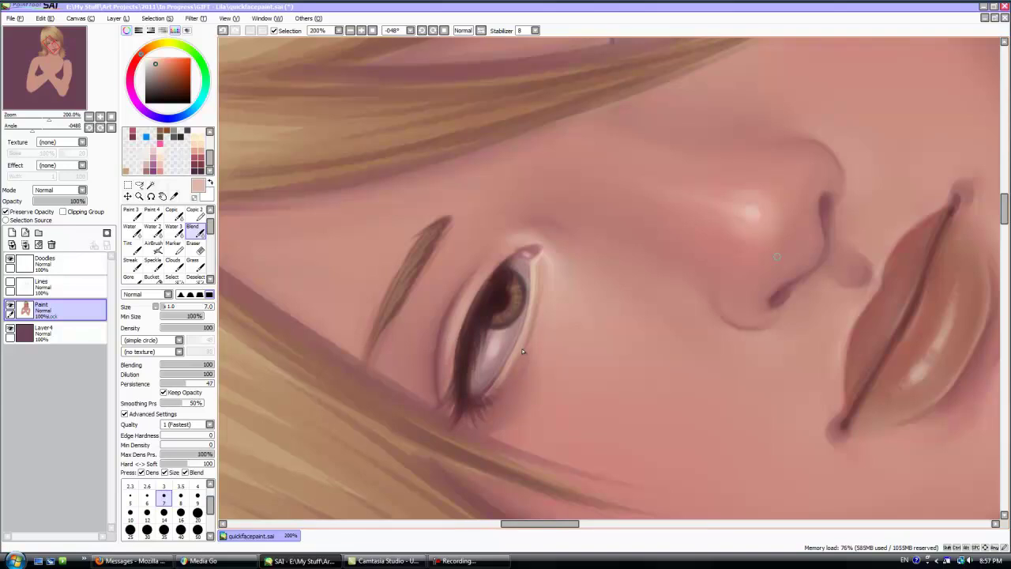
drag(1004, 210, 1004, 192)
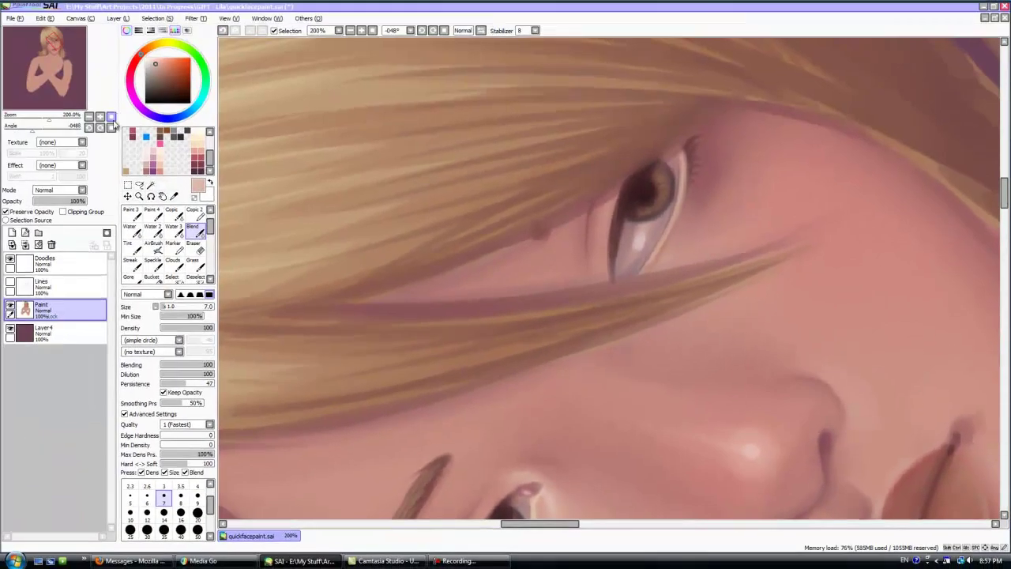
Step: Soften the skin shading of the cheek and jaw with the Blend tool at size 20
click(111, 127)
scroll(508, 354, down, 4)
drag(1004, 198, 1004, 229)
scroll(720, 238, up, 1)
drag(667, 523, 635, 520)
click(198, 499)
click(197, 514)
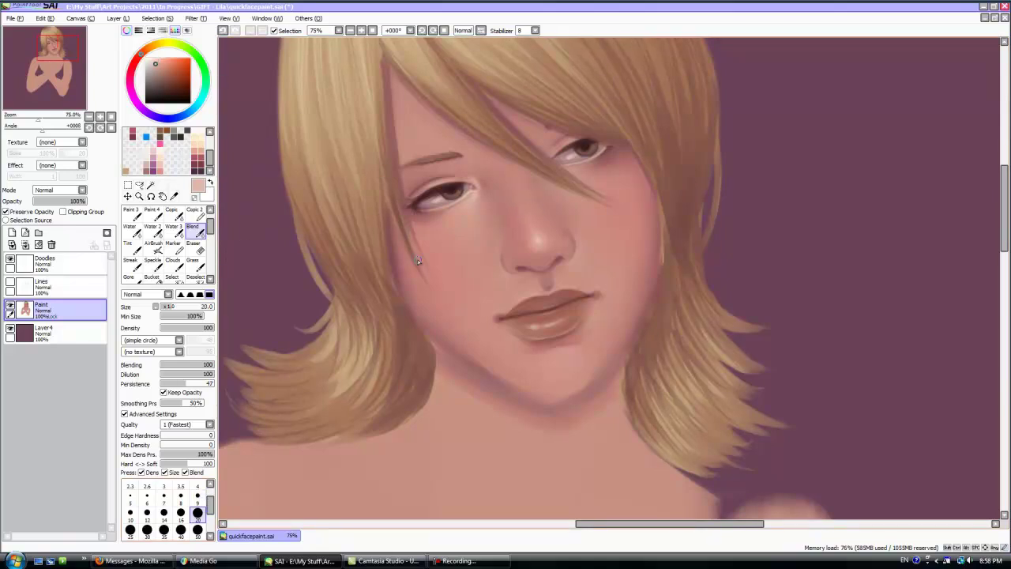
Step: Paint the cheek edge beside the hair in dark reddish mauve with Paint 3 at sizes 4 and 9, and blend it at size 20
alt+click(354, 223)
click(168, 89)
click(131, 77)
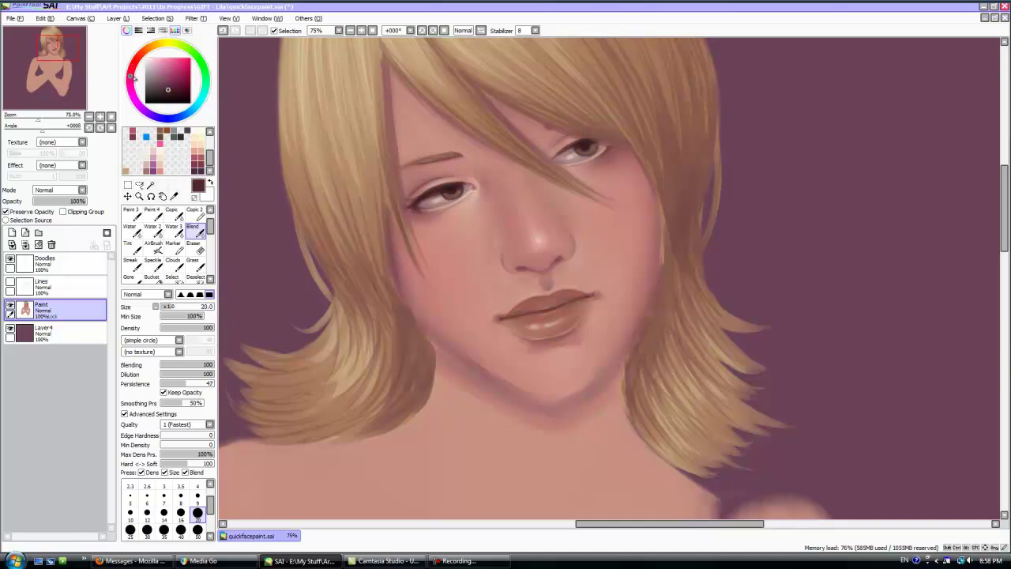
click(132, 214)
key(bracketleft)
key(bracketleft)
key(bracketleft)
key(bracketleft)
key(bracketleft)
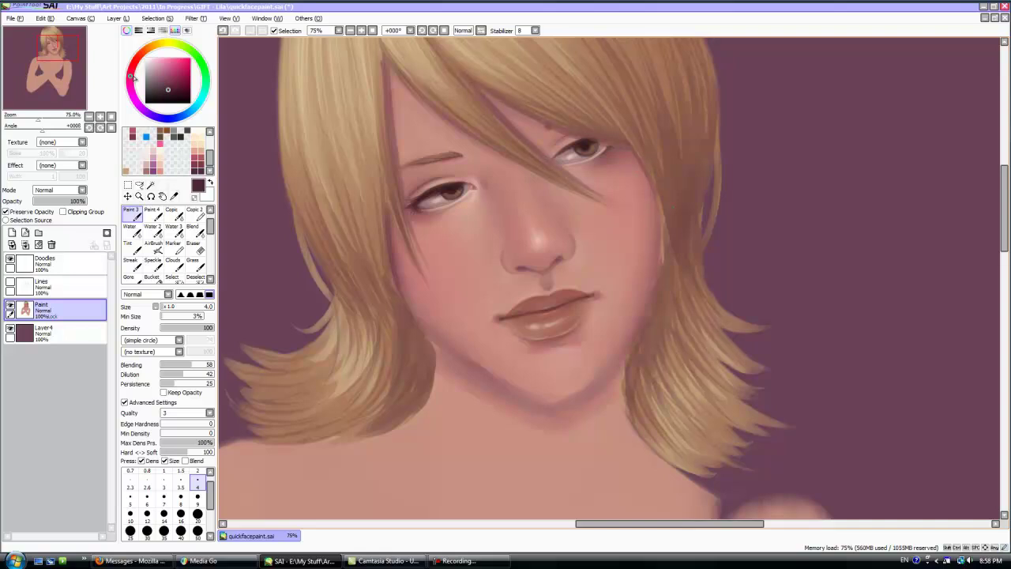
click(197, 499)
drag(663, 220, 660, 263)
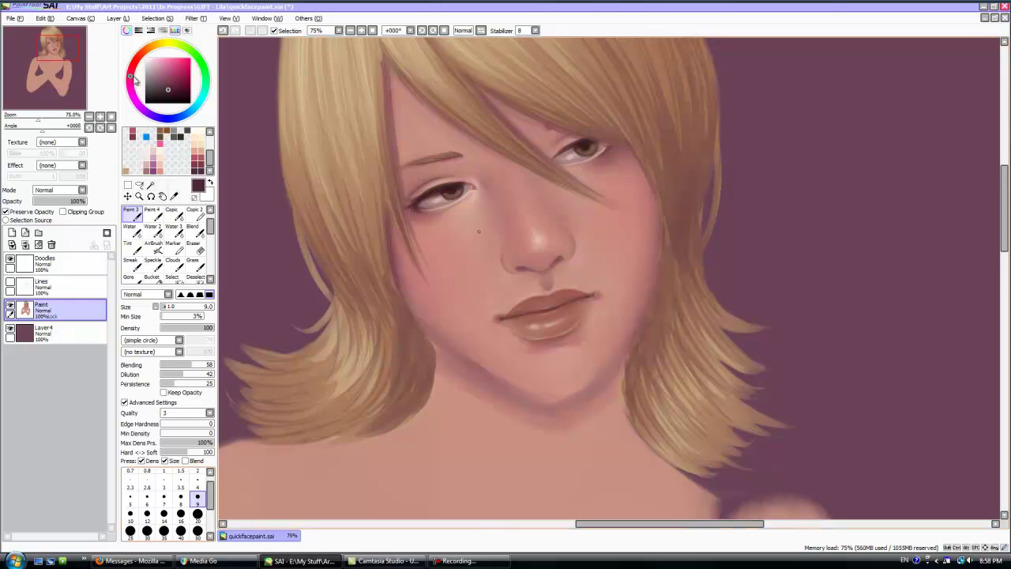
click(196, 232)
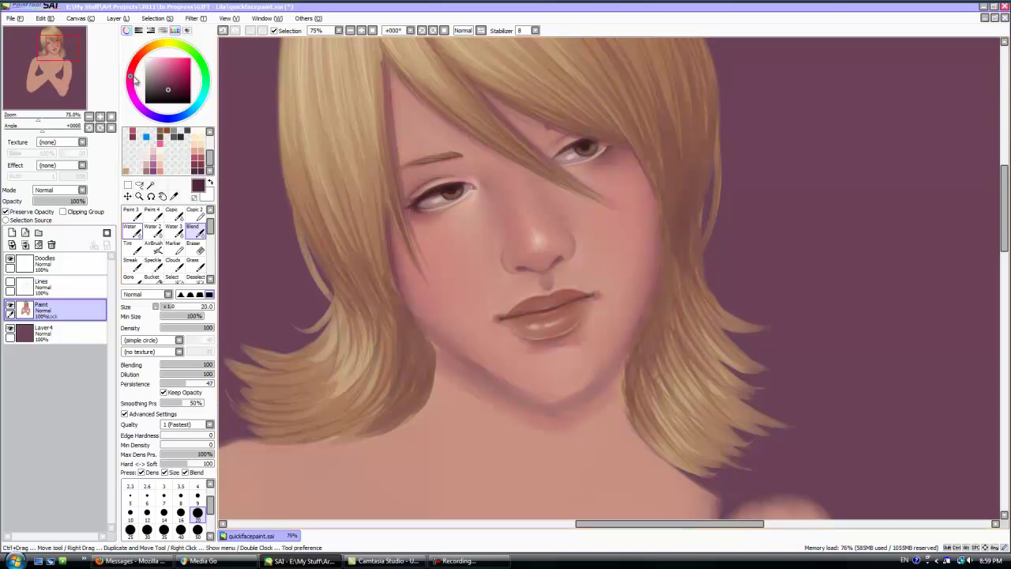
Step: Shade the lower cheek and jaw edge beside the hair with Paint 3 at size 20, using a dark reddish brown based on the jaw shadow colour
click(132, 214)
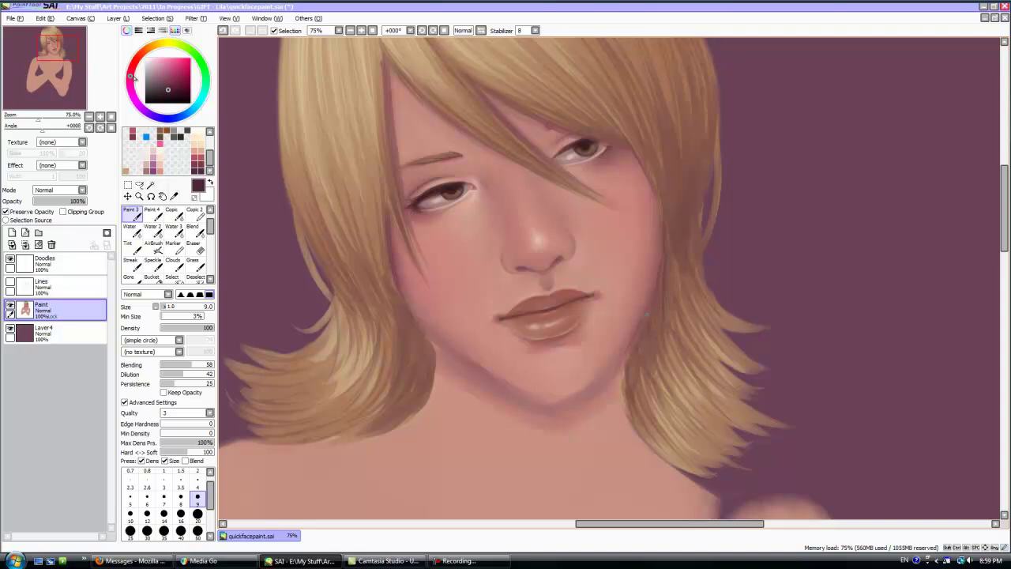
key(bracketright)
key(bracketright)
key(bracketright)
key(bracketright)
key(bracketright)
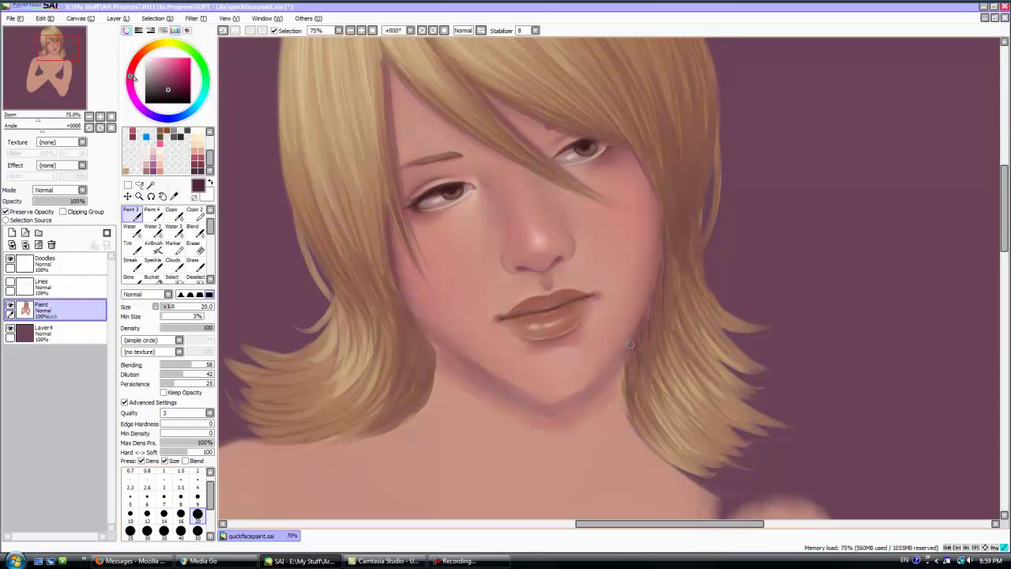
alt+click(477, 366)
alt+click(473, 364)
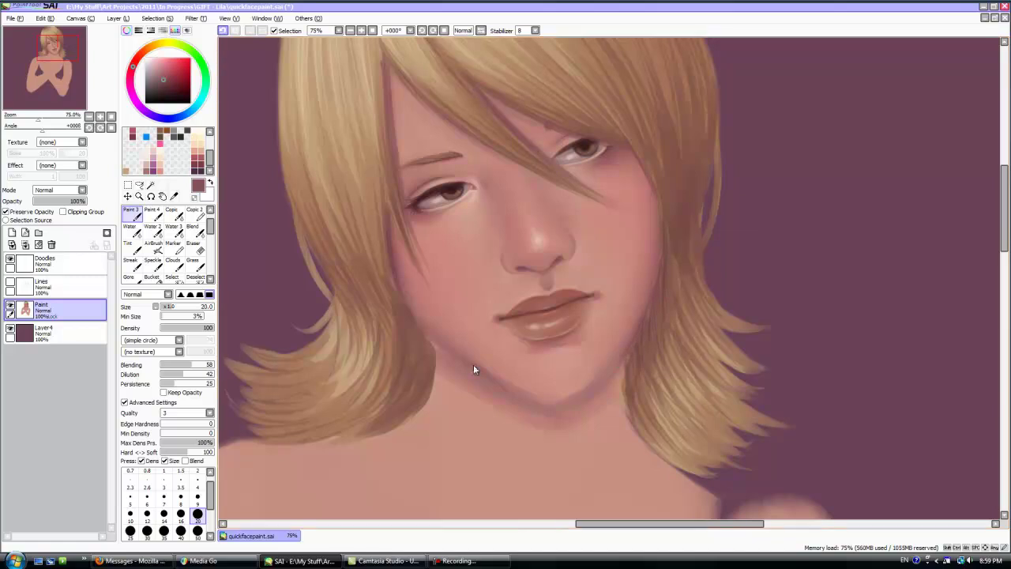
alt+click(474, 365)
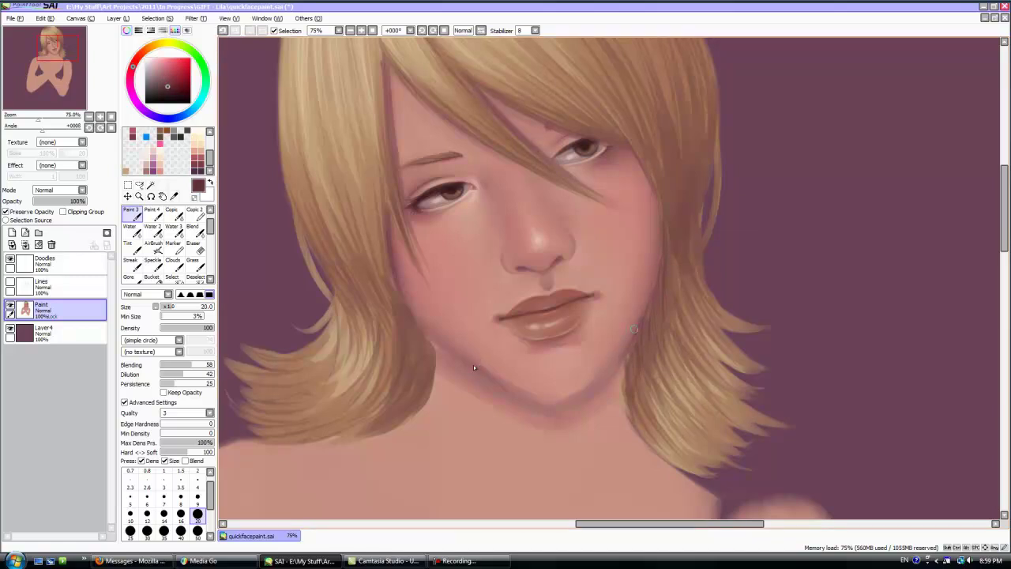
drag(653, 286, 661, 252)
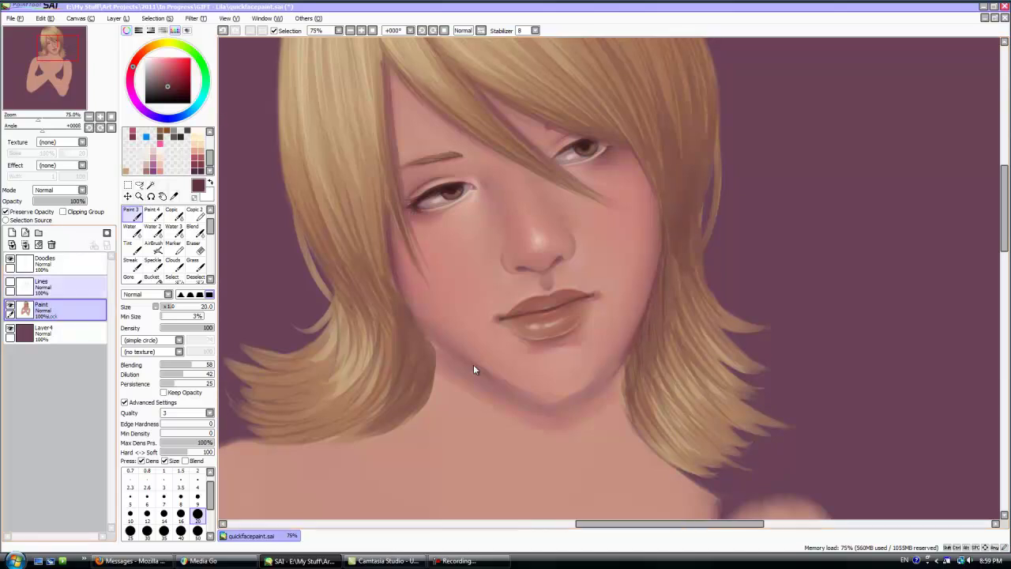
Step: Define the jaw and chin contour in dark reddish brown, showing the Lines layer as a guide and hiding it again
click(10, 282)
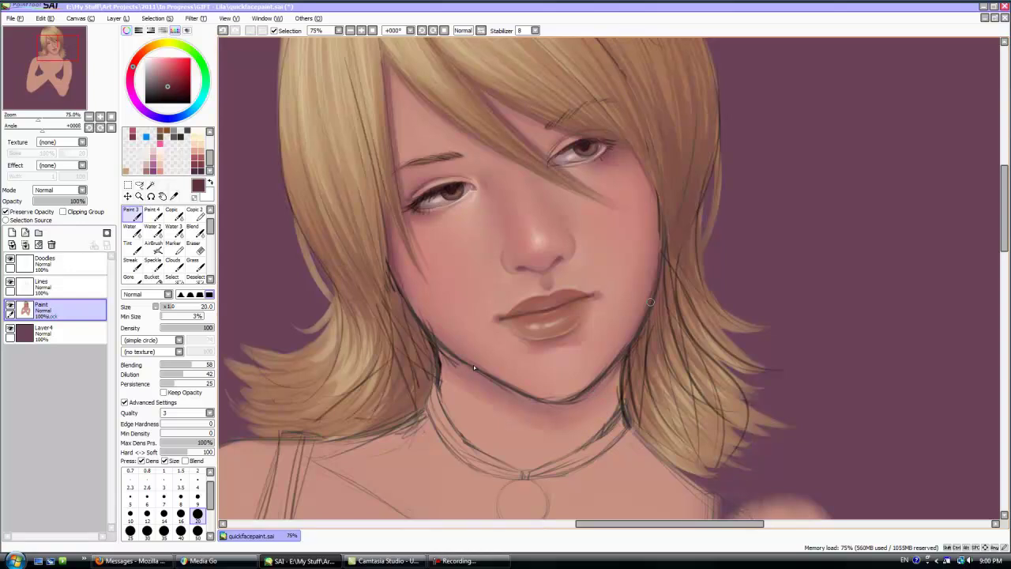
drag(42, 128, 15, 128)
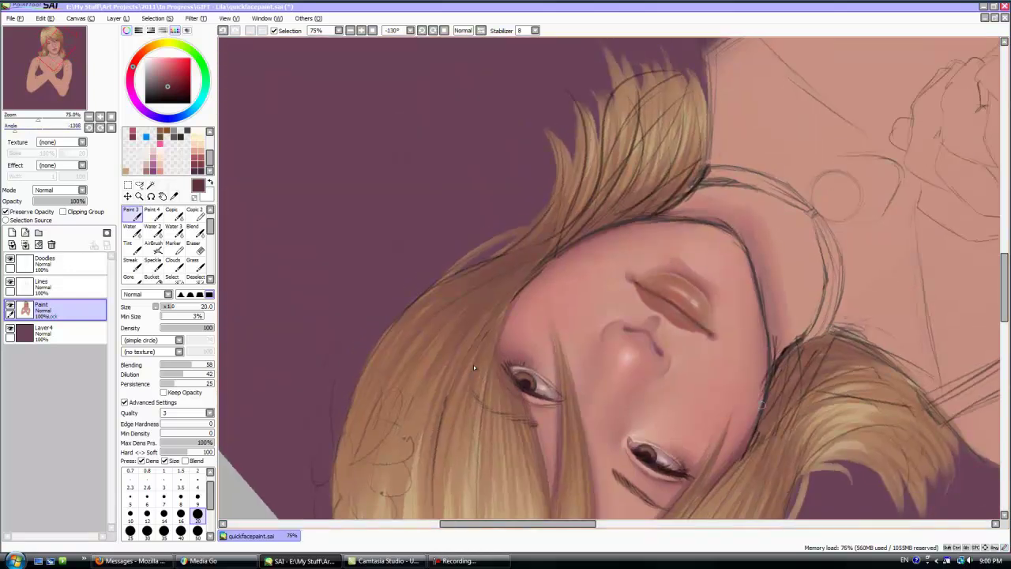
click(112, 128)
click(9, 282)
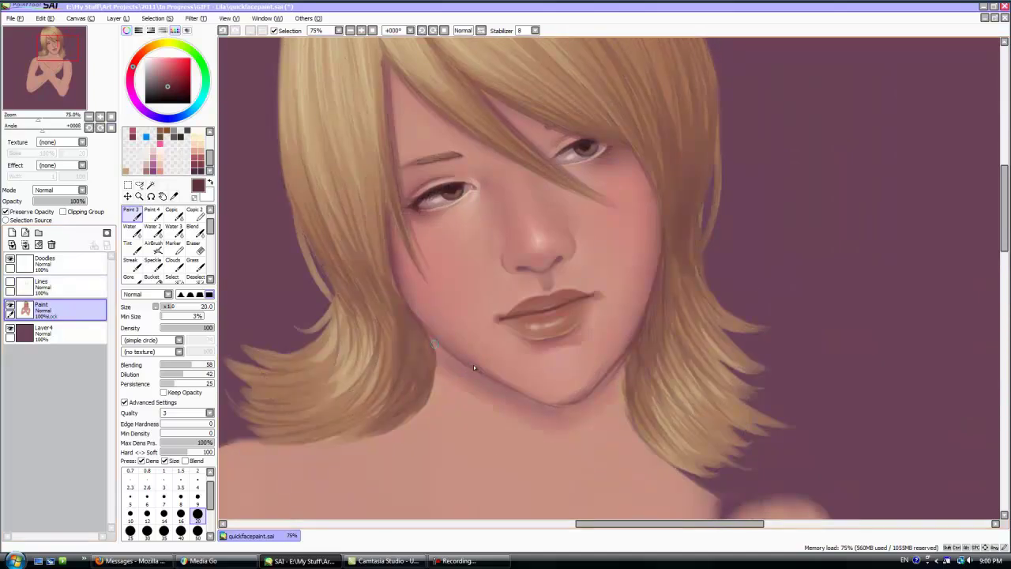
Step: Deepen the shadow under the jaw and chin with Paint 3 at size 35 and density 46, and soften it with Blend at size 20
click(164, 532)
click(185, 328)
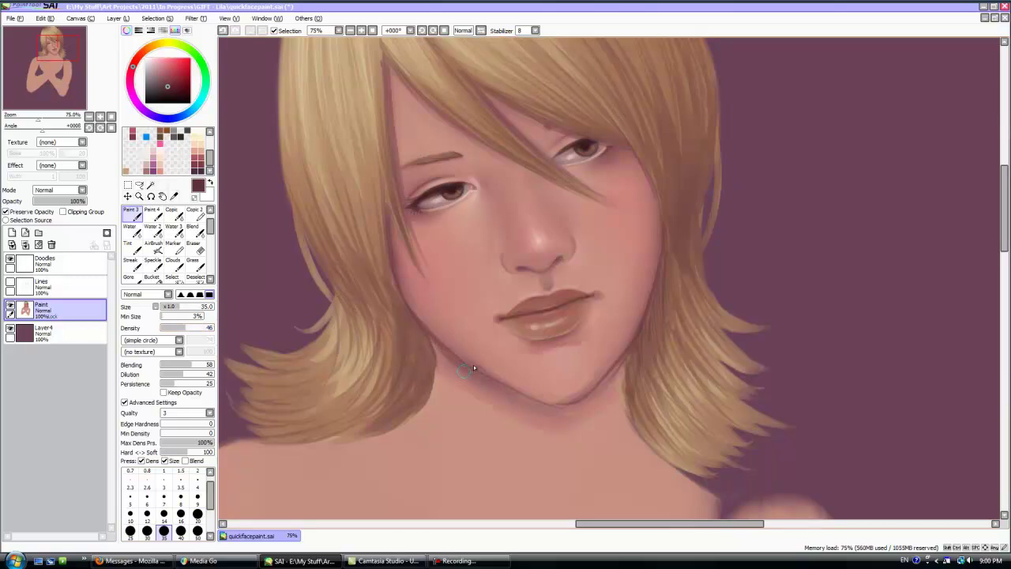
drag(500, 391, 519, 385)
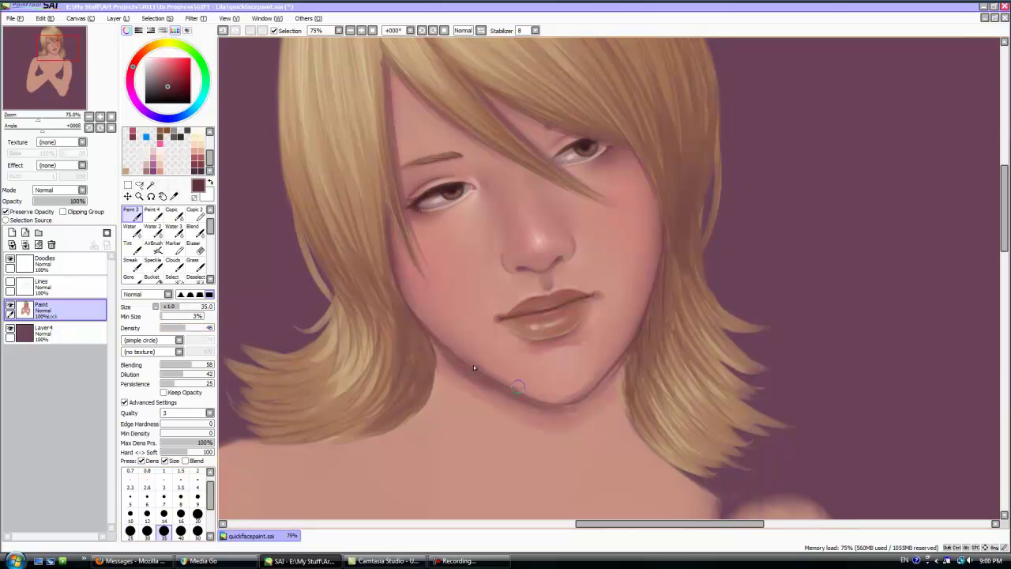
drag(571, 410, 592, 396)
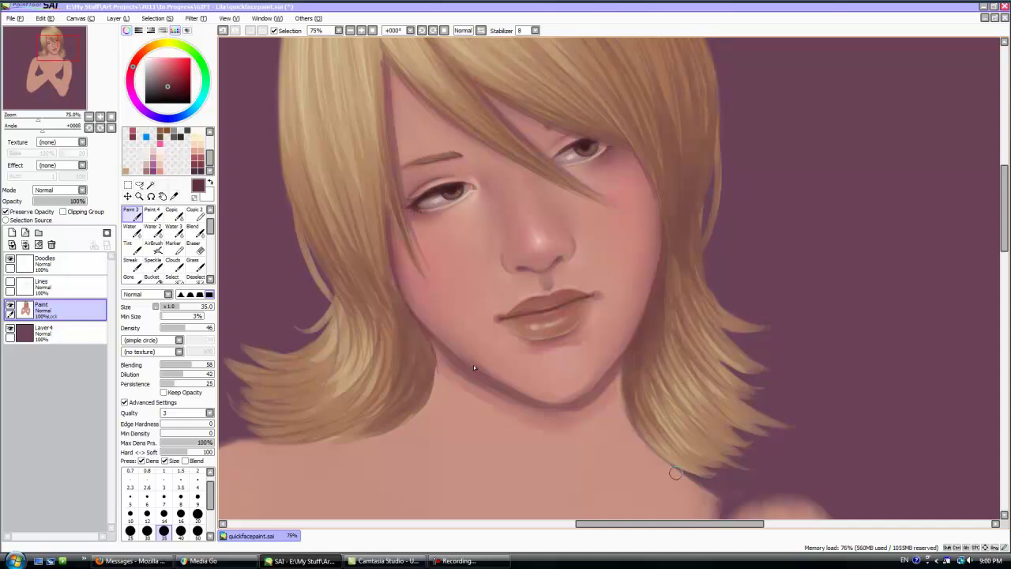
click(193, 230)
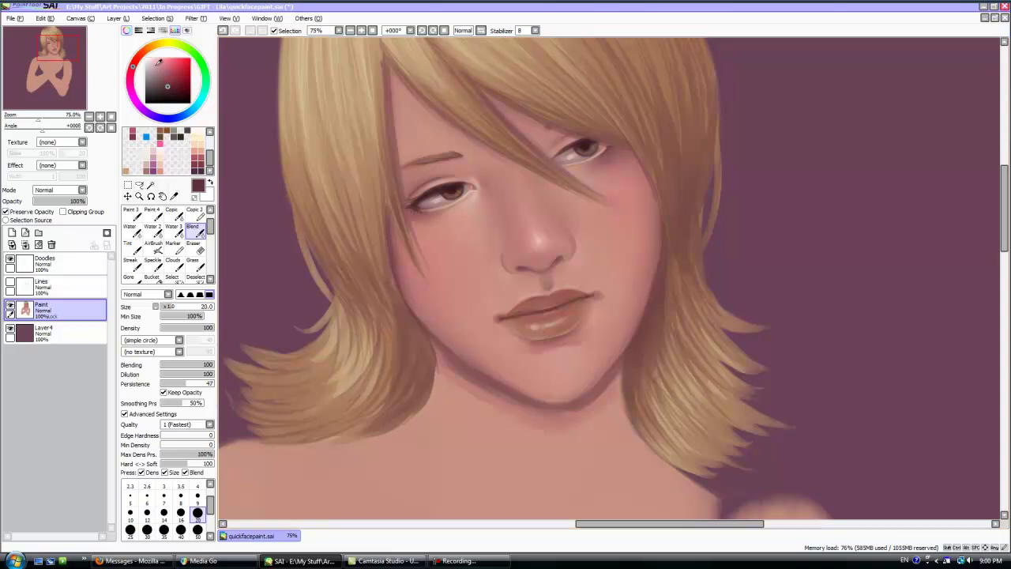
Step: Lighten the skin along the chin and jaw edge with light skin pink using Paint 3 at size 9 and density 34, and blend it at size 20
right_click(468, 212)
drag(1004, 209, 1004, 220)
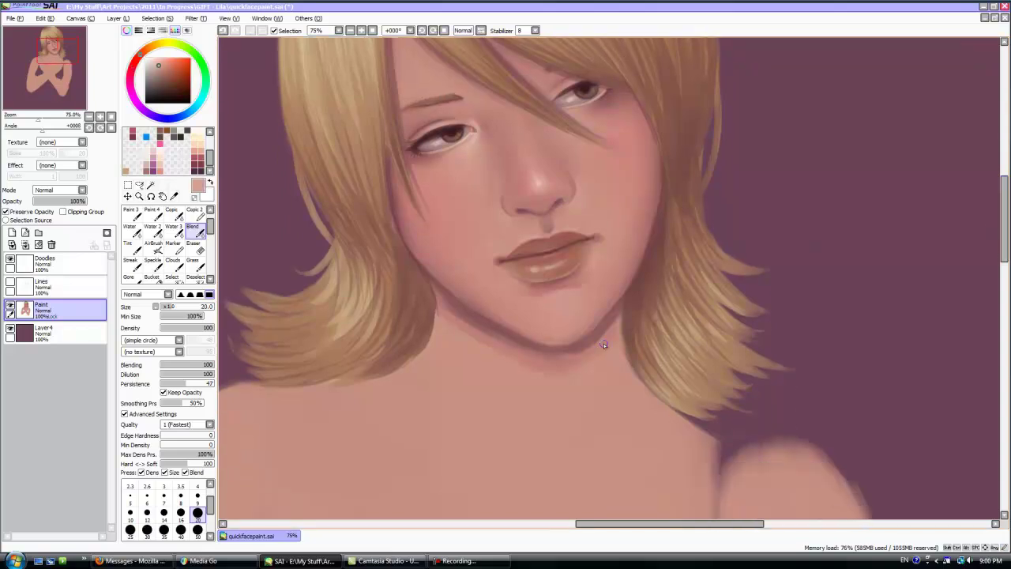
scroll(610, 349, up, 1)
click(131, 230)
click(132, 214)
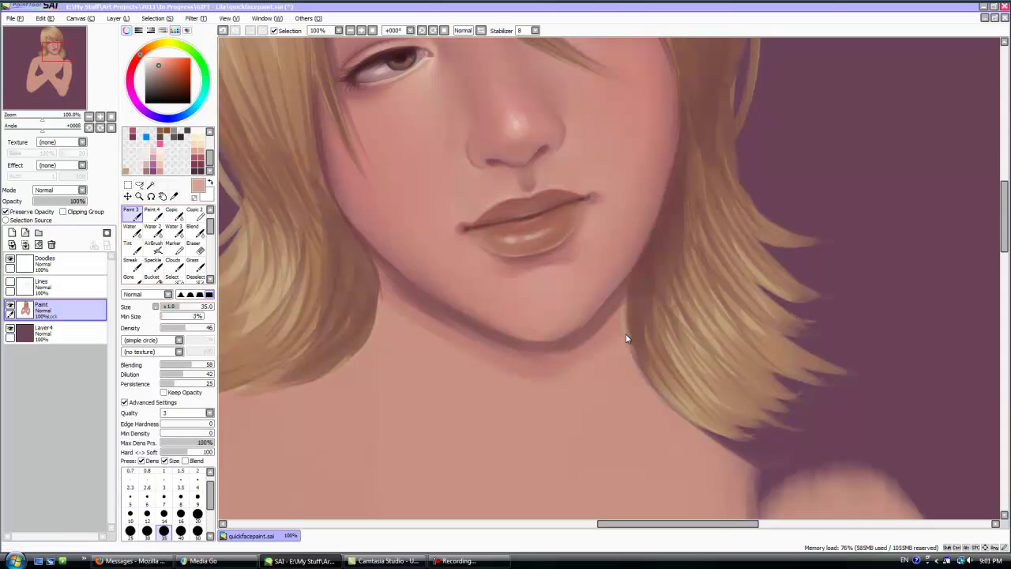
click(197, 497)
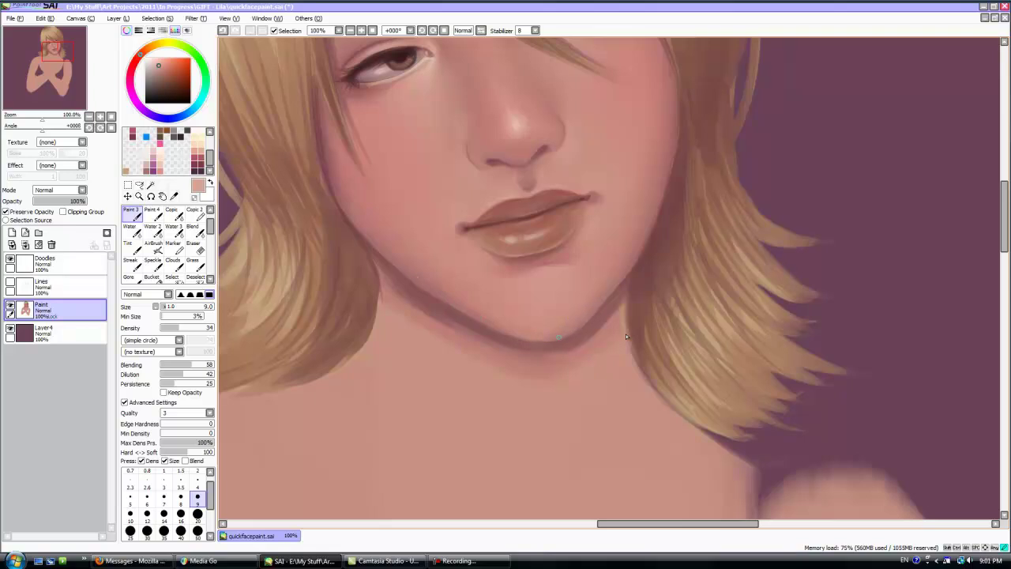
click(194, 230)
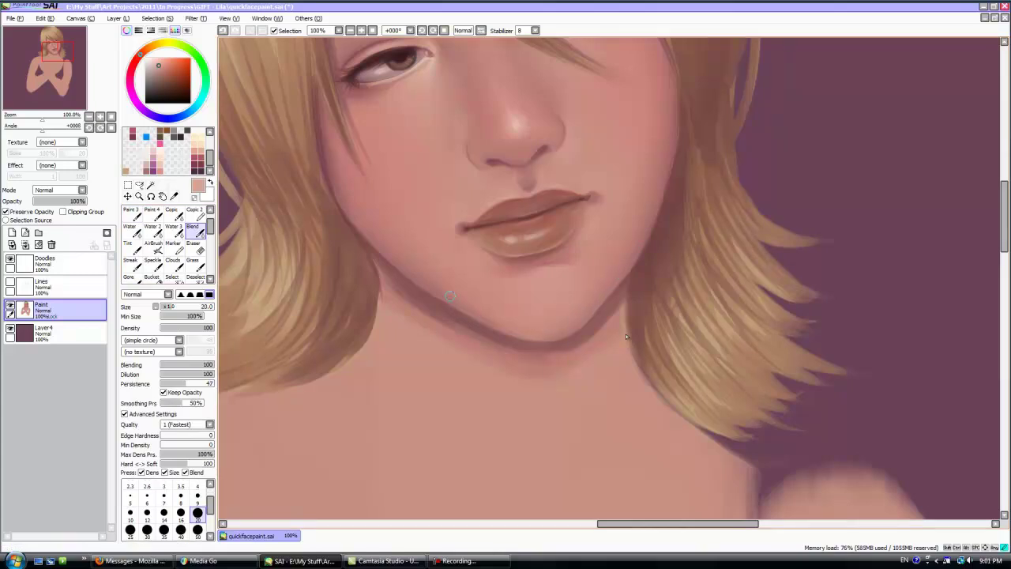
scroll(625, 337, down, 1)
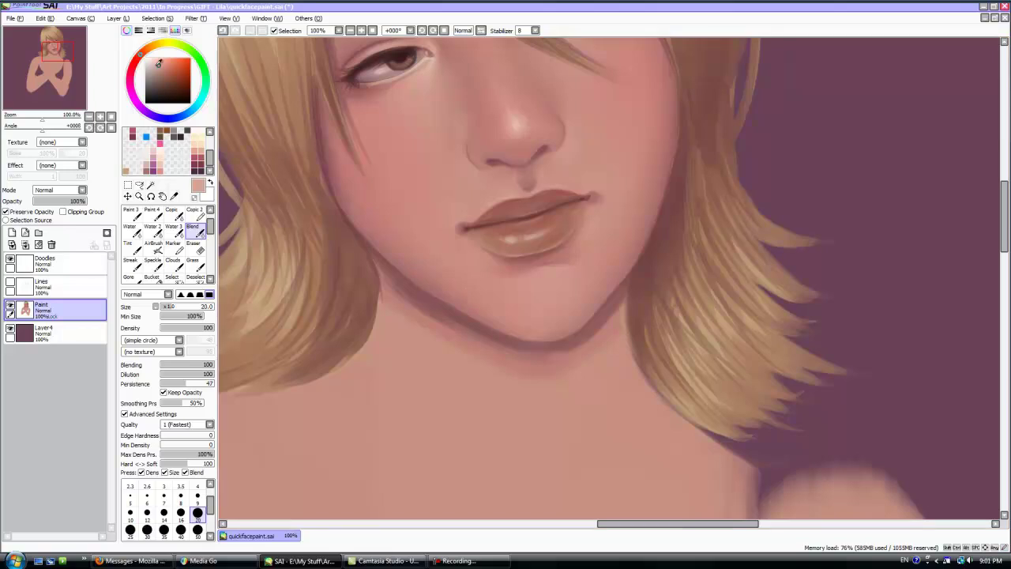
scroll(568, 314, down, 1)
scroll(569, 314, up, 2)
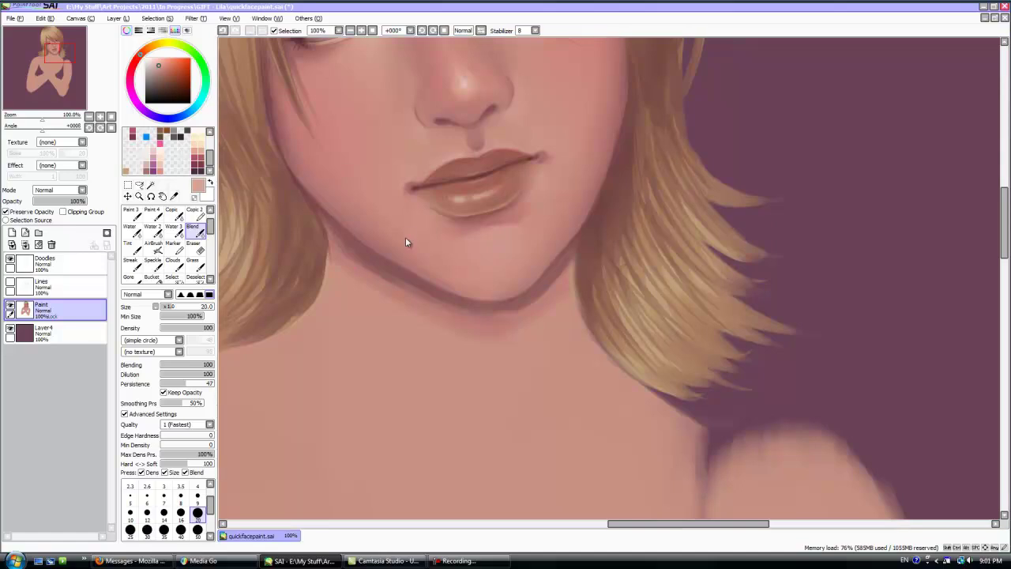
Step: Sharpen the jaw edge below the fully visible eye in dark reddish brown, using Paint 3 at sizes 4 and 7
alt+click(312, 196)
click(166, 86)
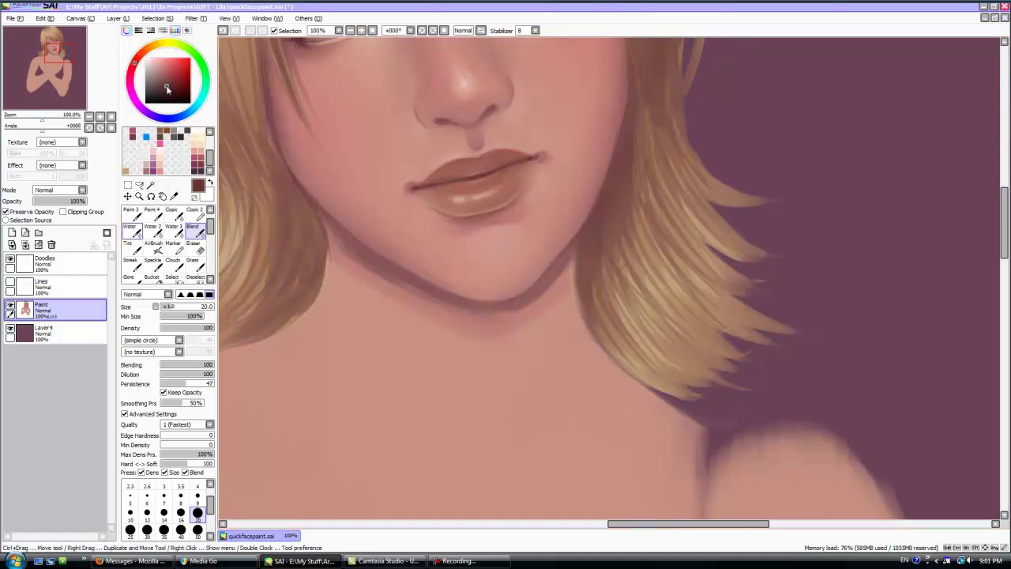
click(131, 212)
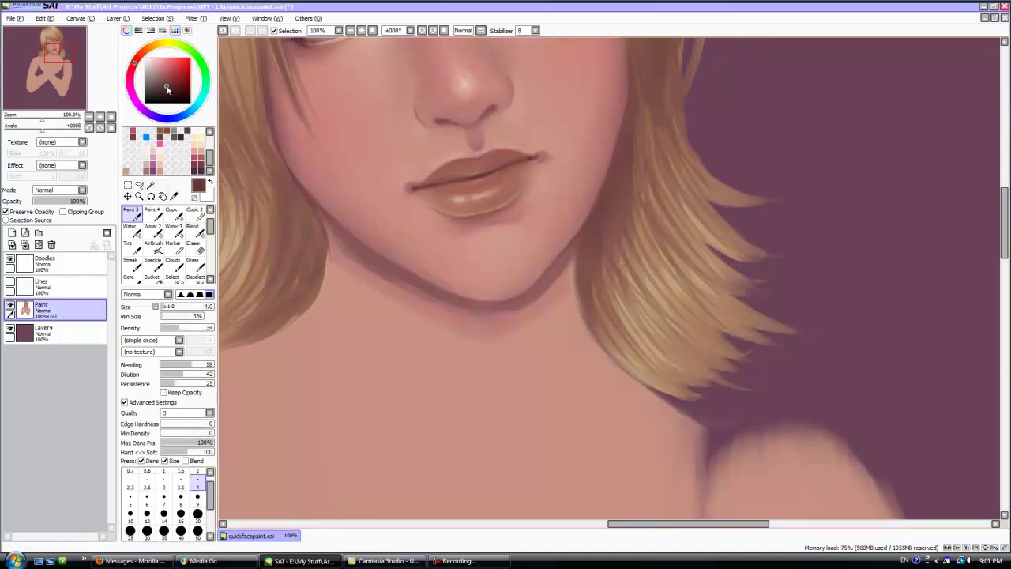
click(164, 497)
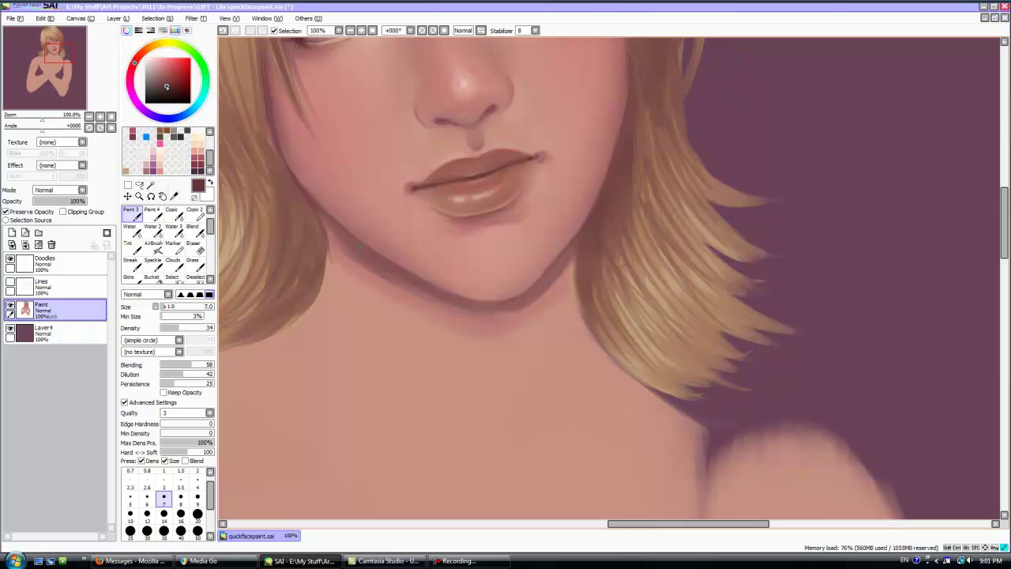
Step: Refine the opposite jaw and cheek edge beside the hair with Paint 3 at size 7, darkening the colour to deep brown
key(Delete)
key(Delete)
key(Delete)
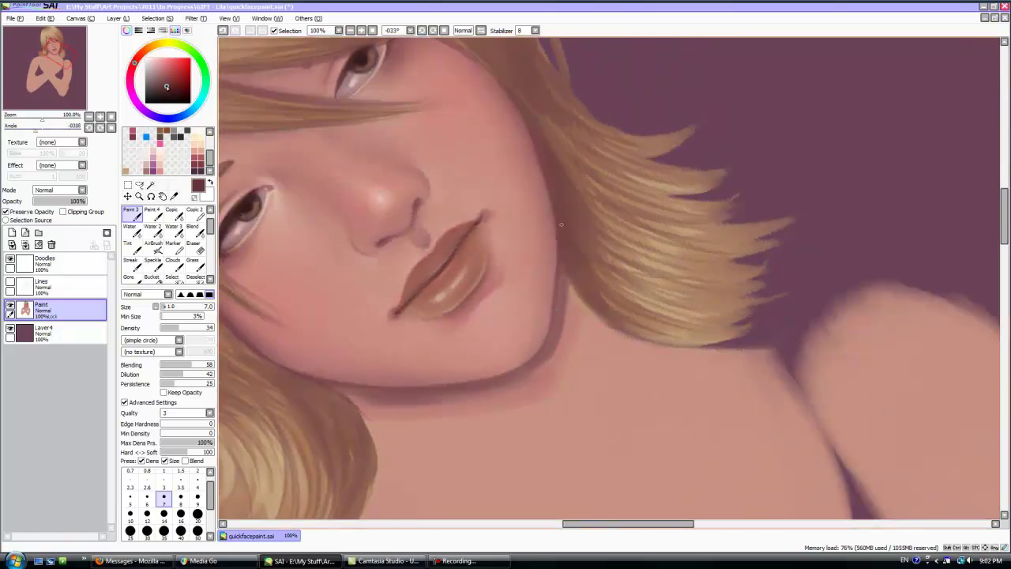
click(170, 93)
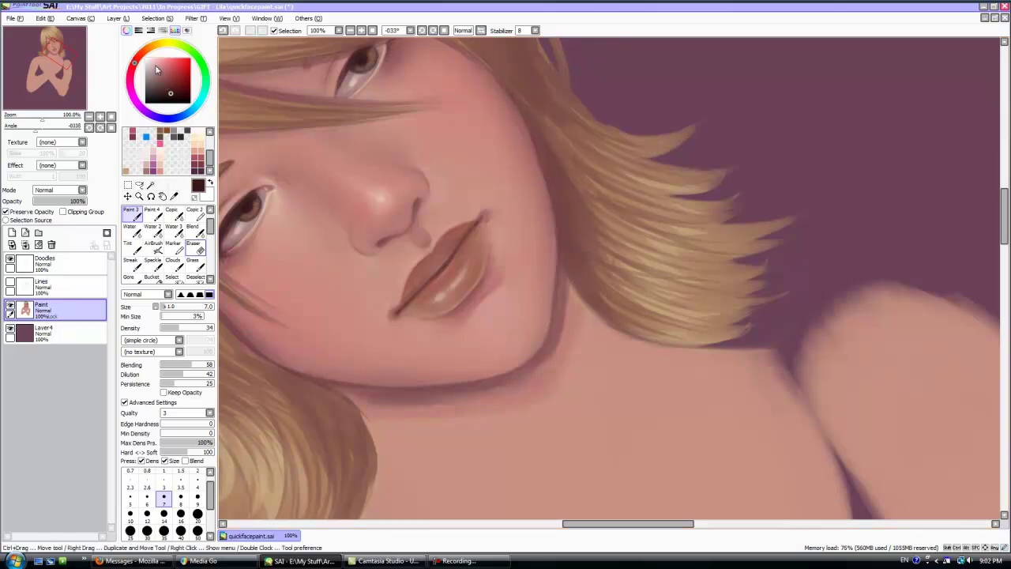
Step: Soften the cheek and jaw shading with Blend at size 20, and smooth the broader face tones at size 35
click(195, 231)
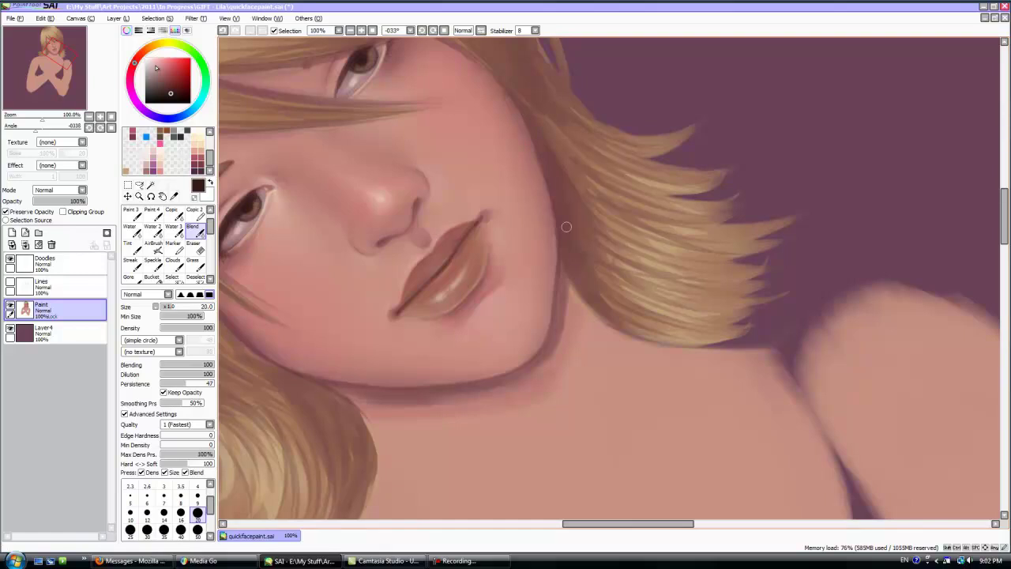
click(112, 128)
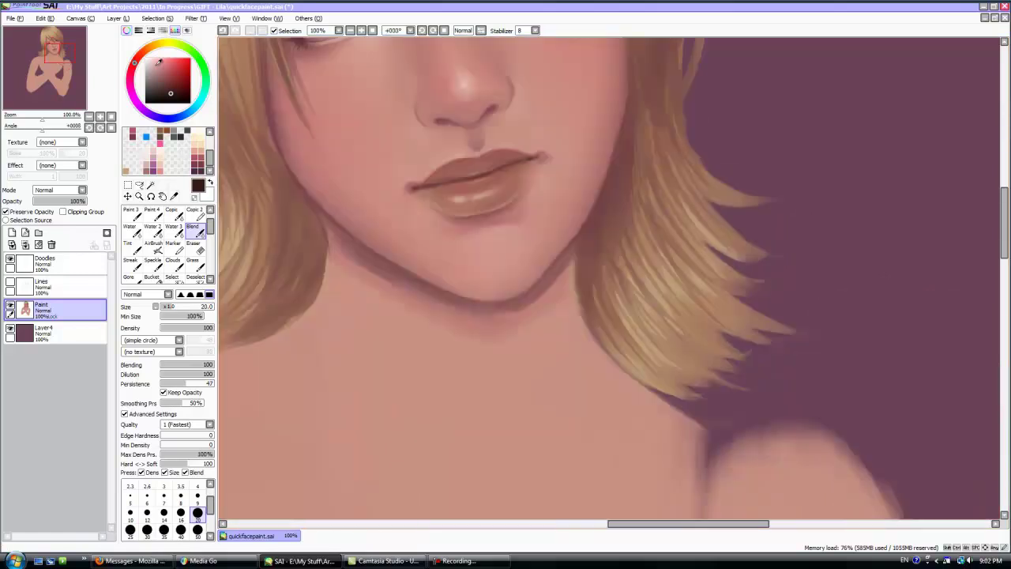
scroll(494, 324, down, 2)
key(bracketright)
key(bracketright)
key(bracketright)
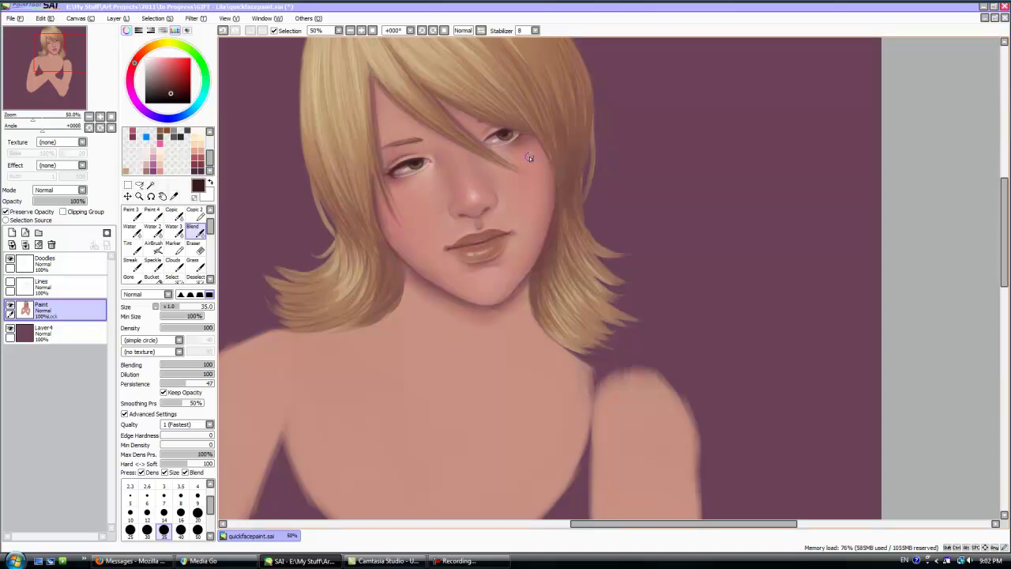
Step: Show the Lines layer and erase its sketch lines over the face and hair, using the Eraser at sizes 50 and 200 with density 26
click(10, 282)
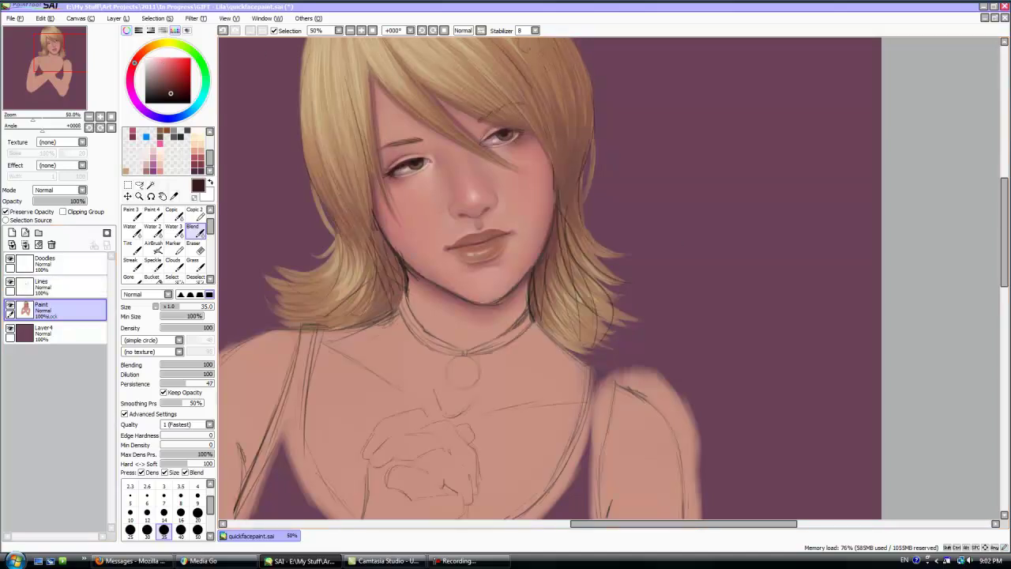
drag(1005, 269, 1004, 264)
click(47, 286)
click(192, 247)
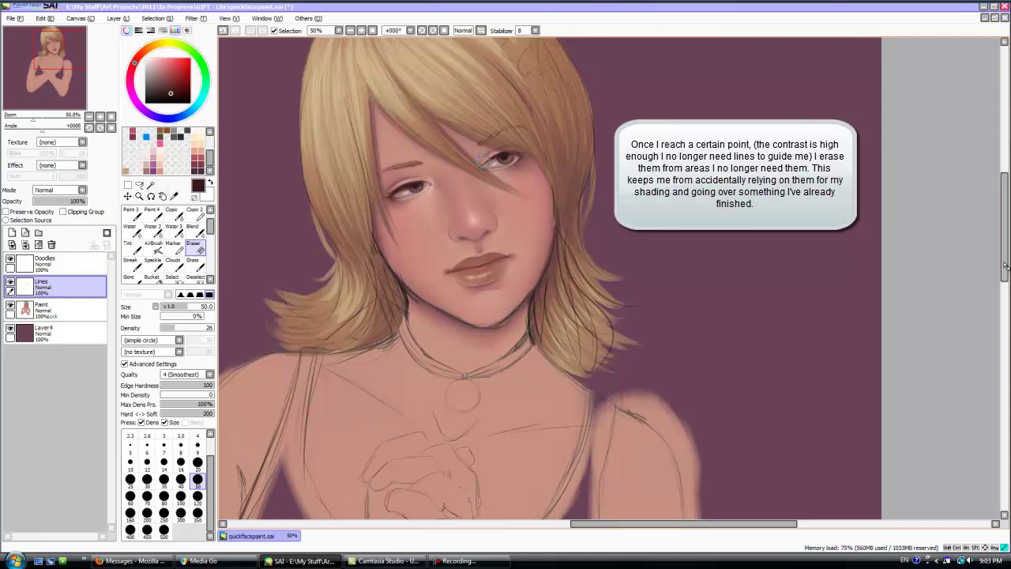
drag(496, 176, 476, 168)
mouse_move(371, 136)
mouse_down()
mouse_move(379, 241)
mouse_move(403, 277)
mouse_move(474, 326)
mouse_move(515, 309)
mouse_move(535, 281)
mouse_move(547, 229)
mouse_up()
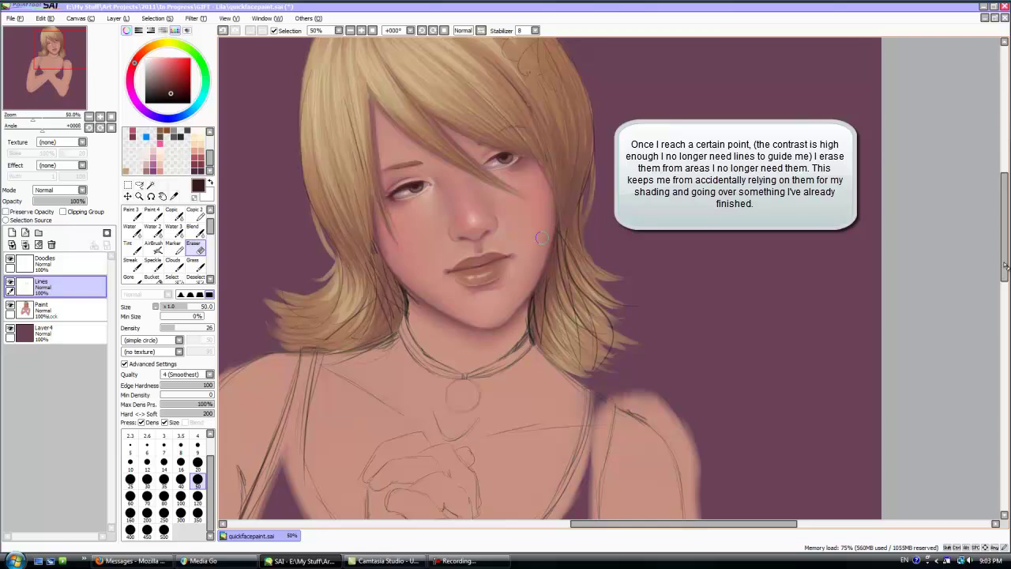
ctrl+alt+click(394, 209)
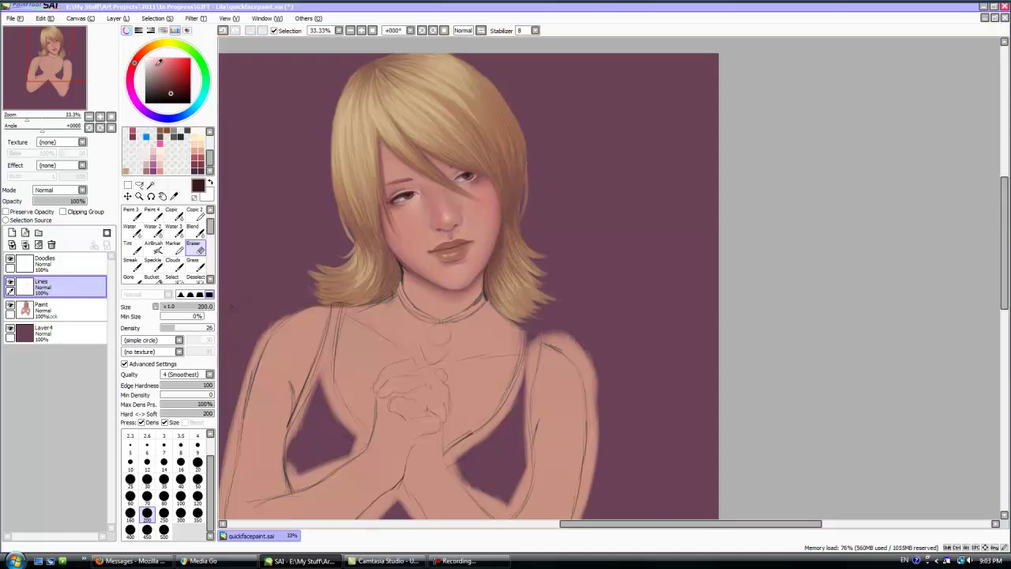
scroll(470, 252, up, 1)
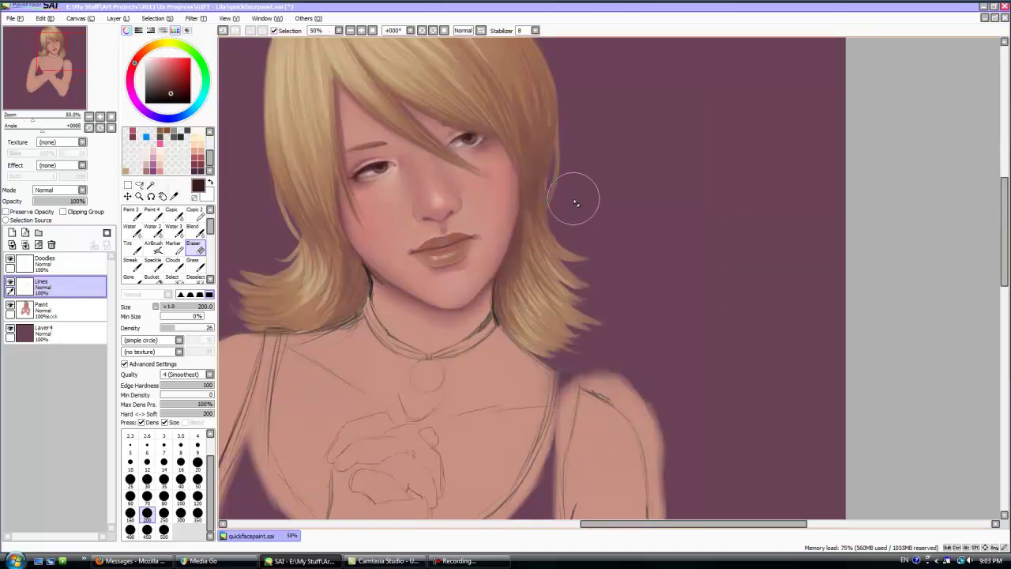
Step: Deepen the shadows in the lower hair on the Paint layer with sampled mauve and dark brown, using Paint 3 at size 14, raising density to 100
right_click(541, 185)
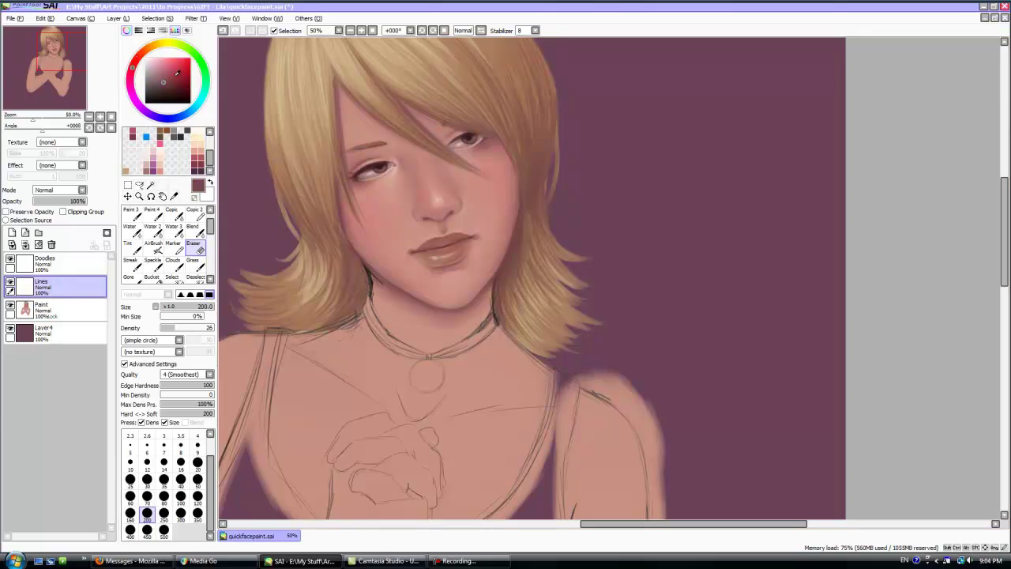
click(132, 215)
click(198, 498)
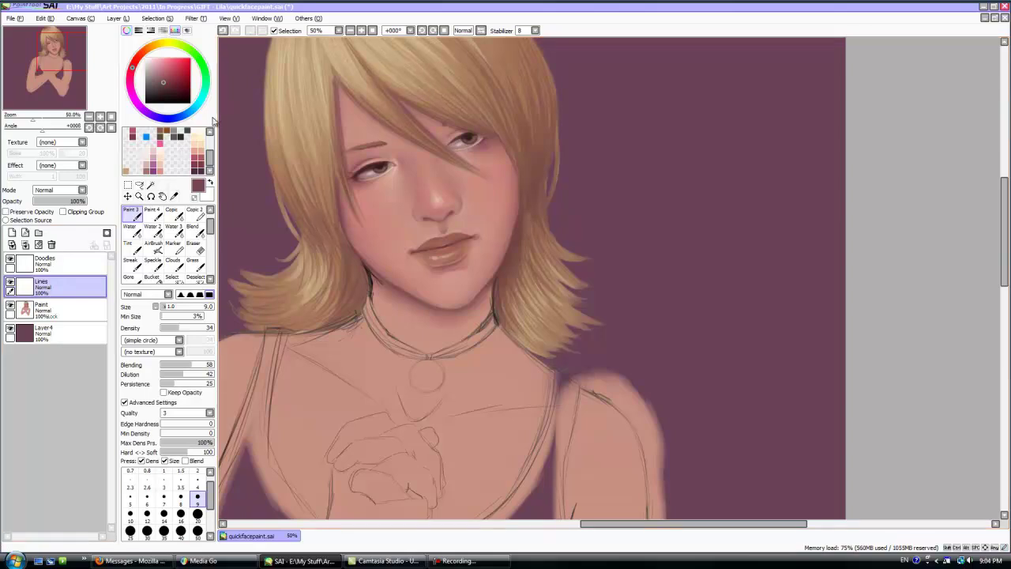
click(67, 310)
click(163, 515)
drag(308, 266, 308, 268)
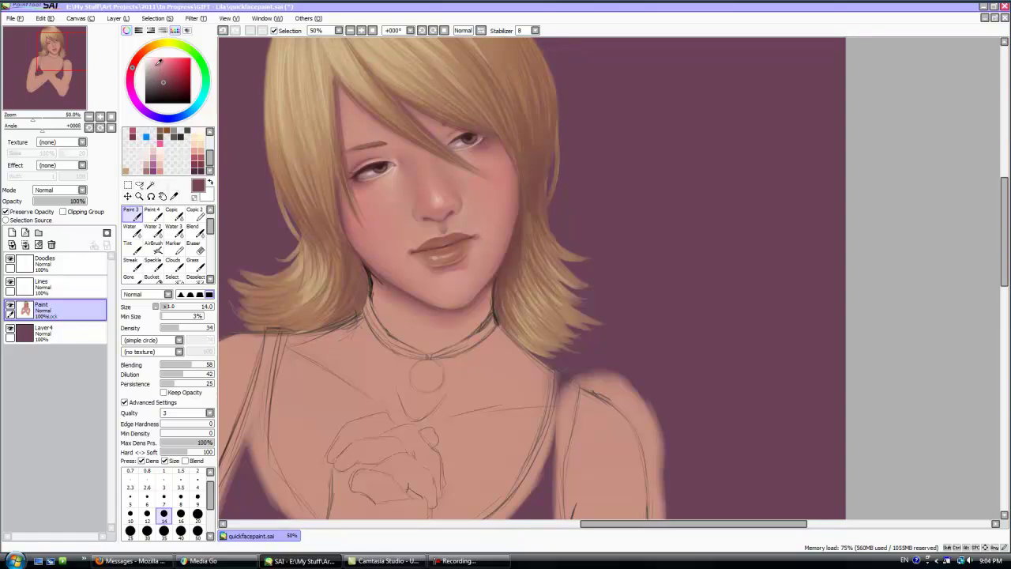
key(0)
right_click(342, 284)
right_click(353, 257)
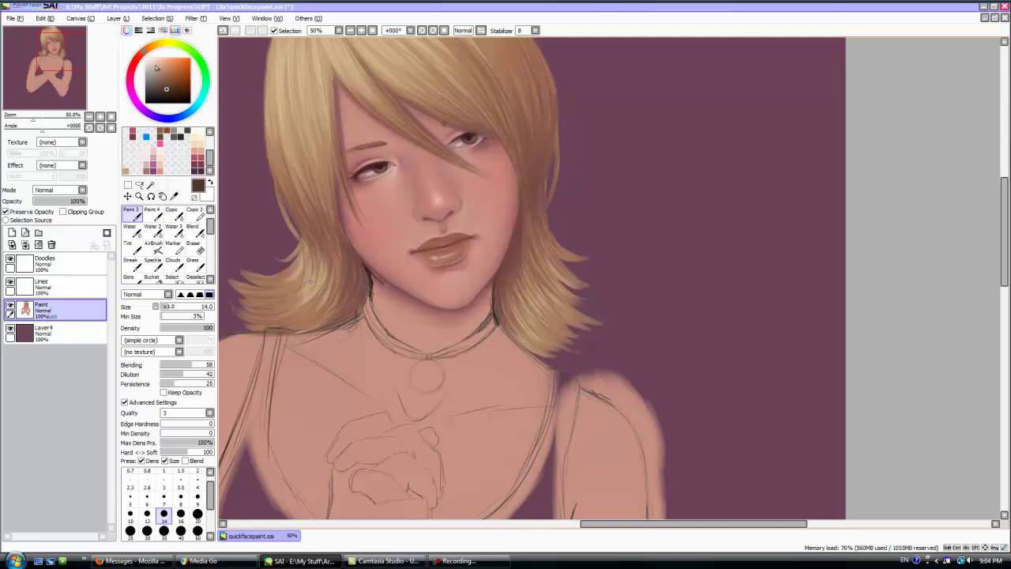
Step: Blend the new shadows into the hair beside the jaw and neck, using Blend at sizes 9 and 16
click(195, 231)
click(197, 498)
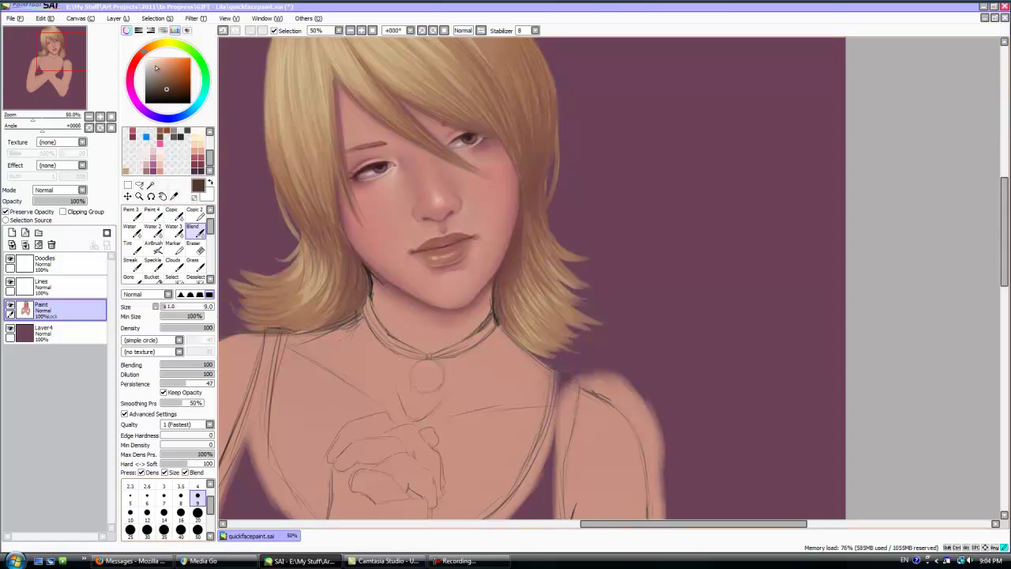
key(bracketright)
key(bracketright)
key(bracketright)
key(bracketright)
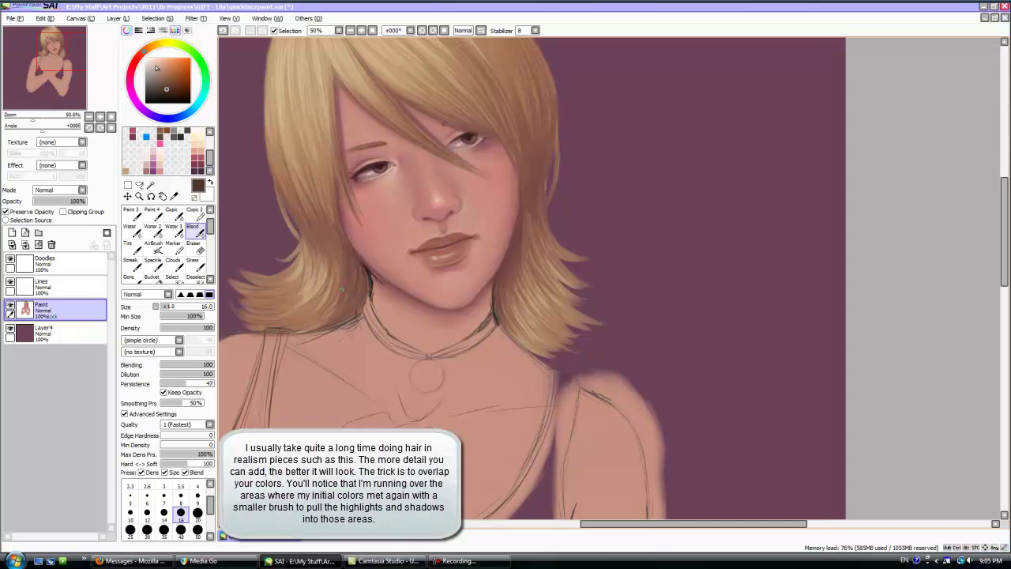
Step: Paint strands through the lower hair below the fully visible eye in tan sampled from the hair, using Paint 3 at size 14 and density 100
click(132, 214)
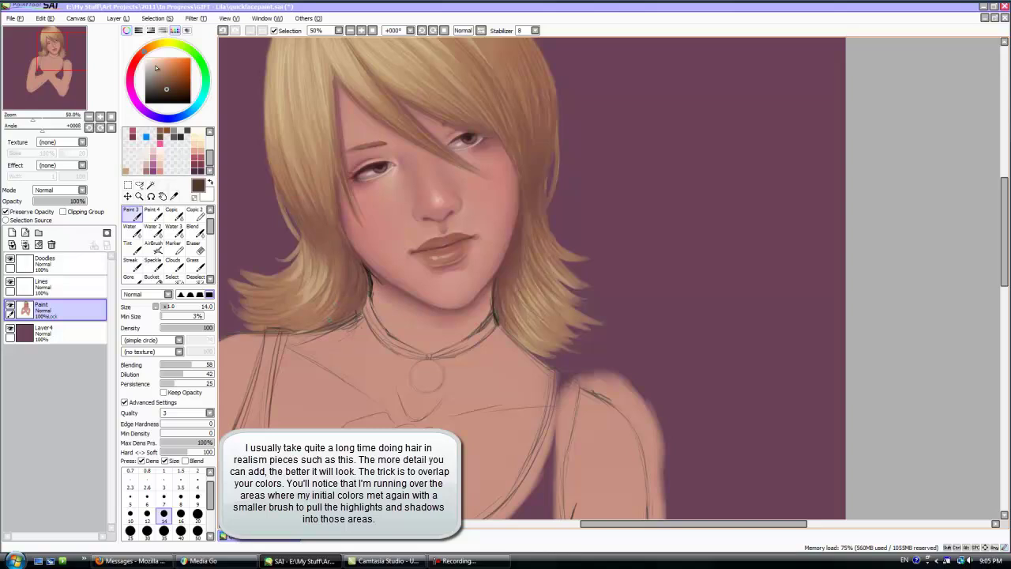
alt+click(267, 109)
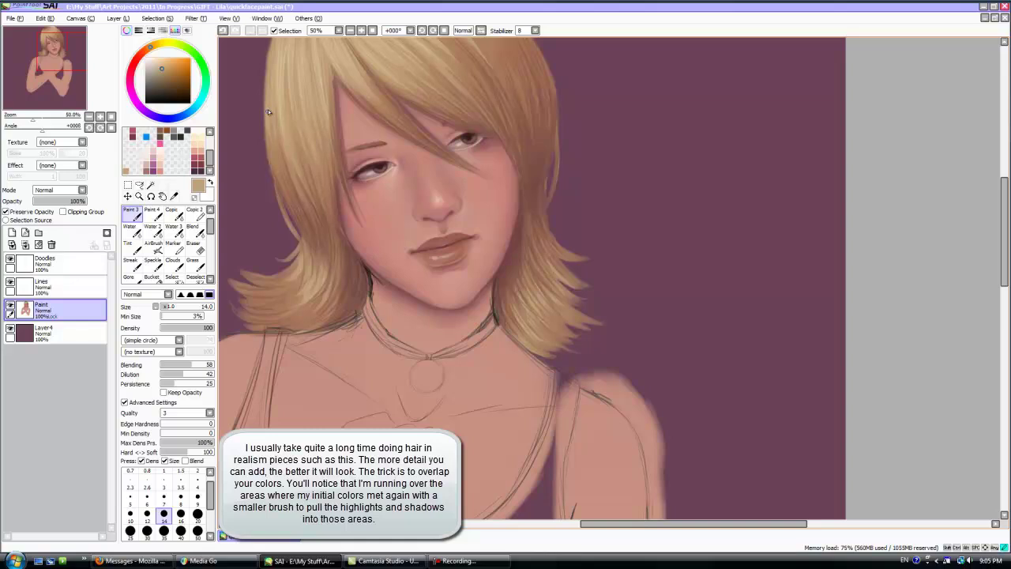
drag(302, 286, 383, 486)
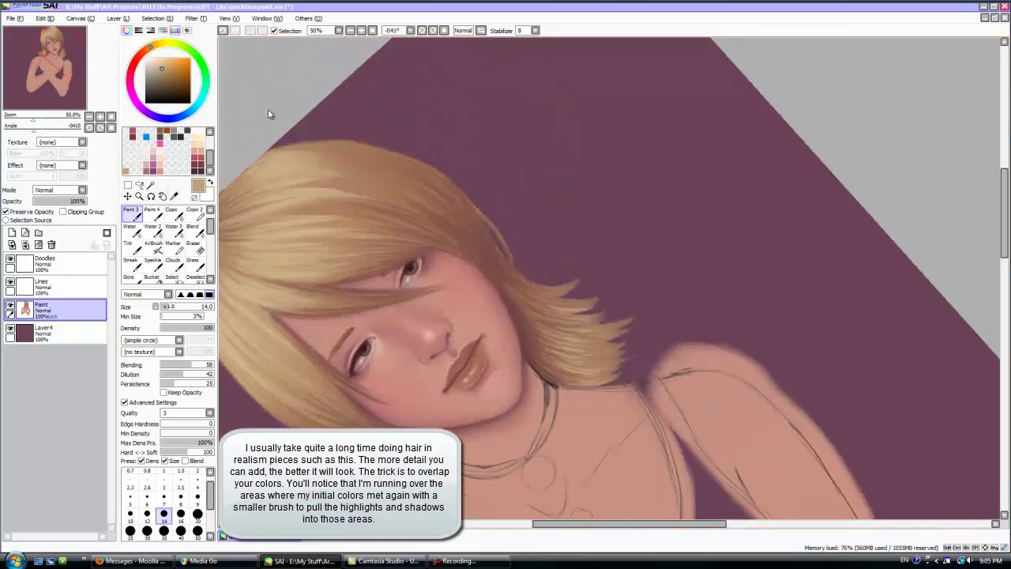
scroll(268, 114, down, 5)
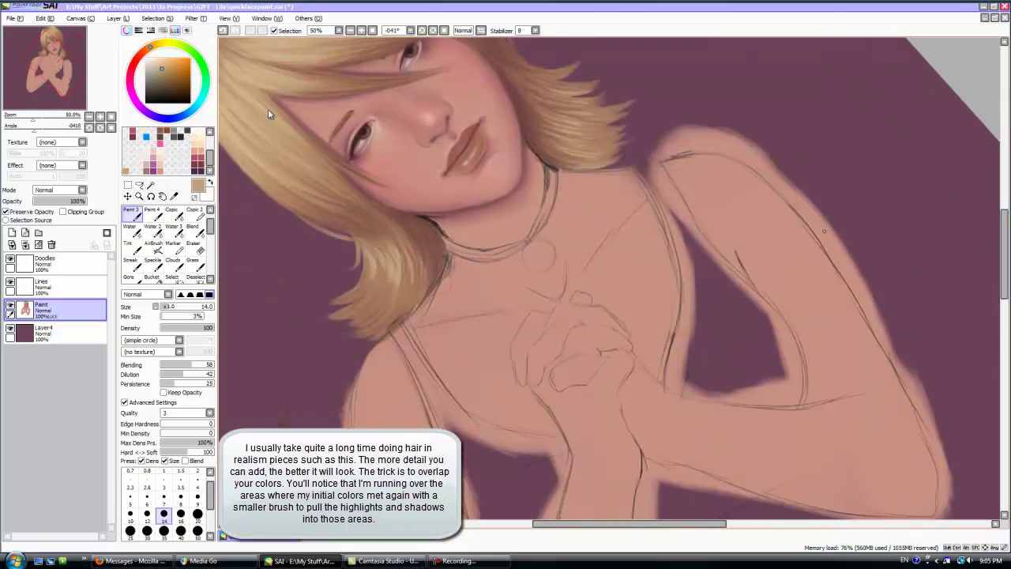
scroll(476, 356, up, 1)
scroll(440, 316, up, 4)
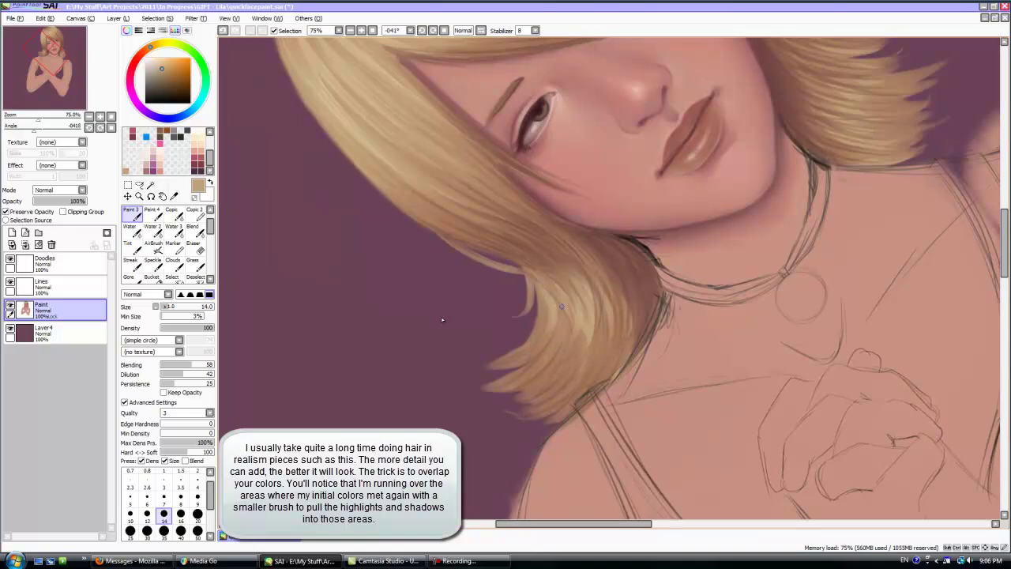
Step: Add fine pale blonde highlight strands to the flipped hair ends above the shoulder with Paint 3 at size 9
key(bracketleft)
key(bracketleft)
key(bracketleft)
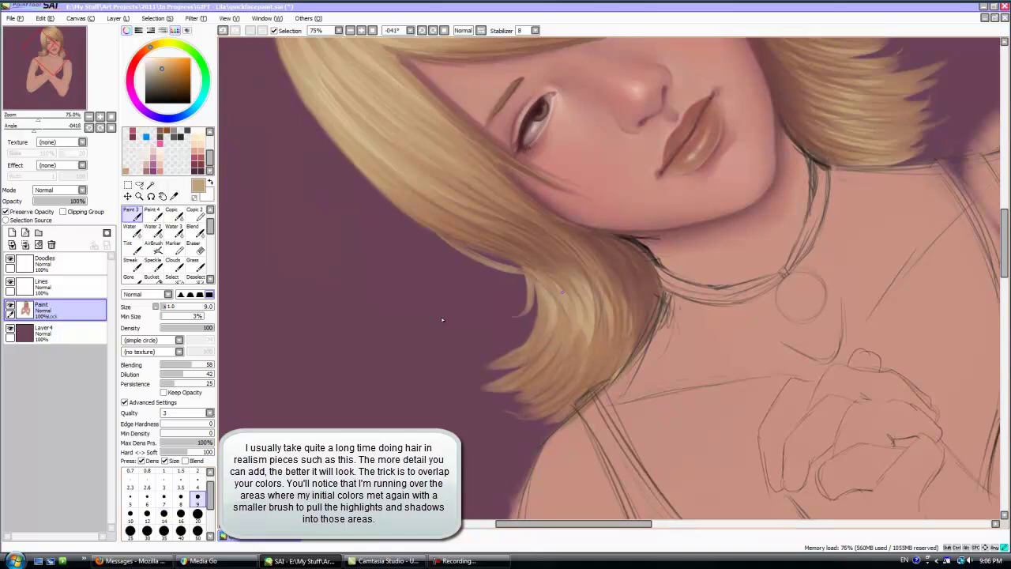
right_click(320, 85)
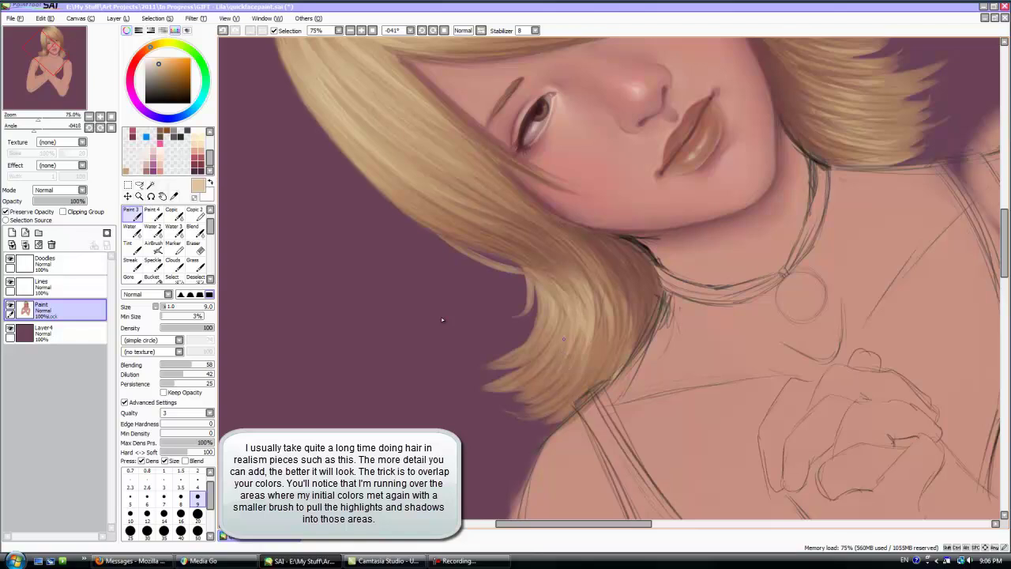
drag(597, 351, 602, 314)
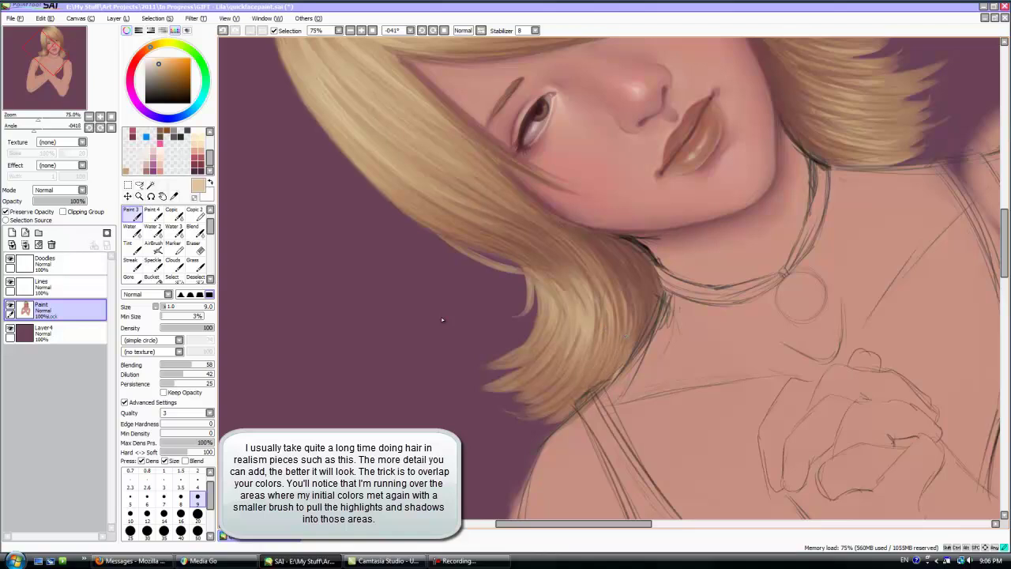
Step: Work reddish-brown strands into the hair beside the jaw and neck with Paint 3 at size 9
key(Home)
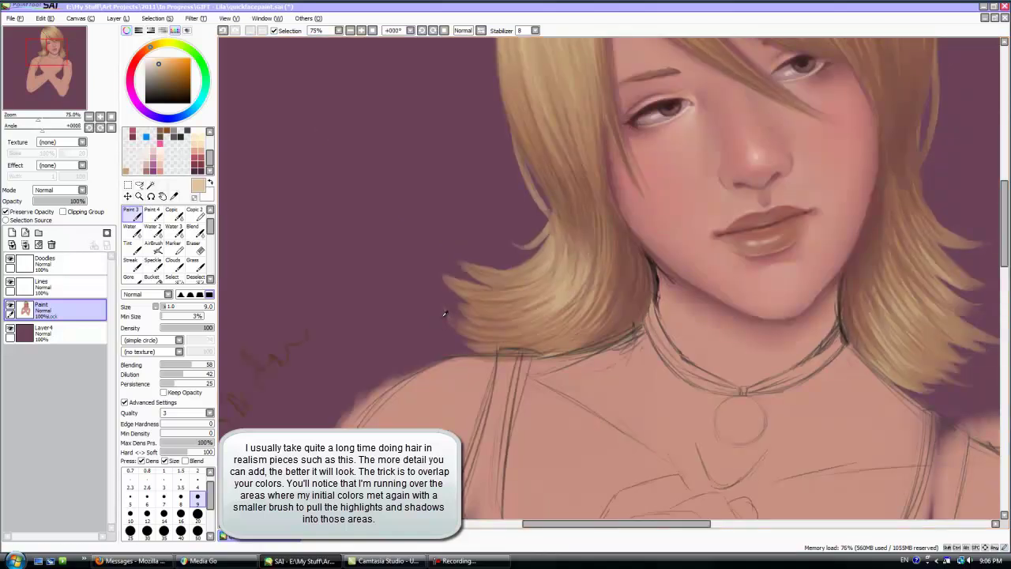
alt+click(606, 96)
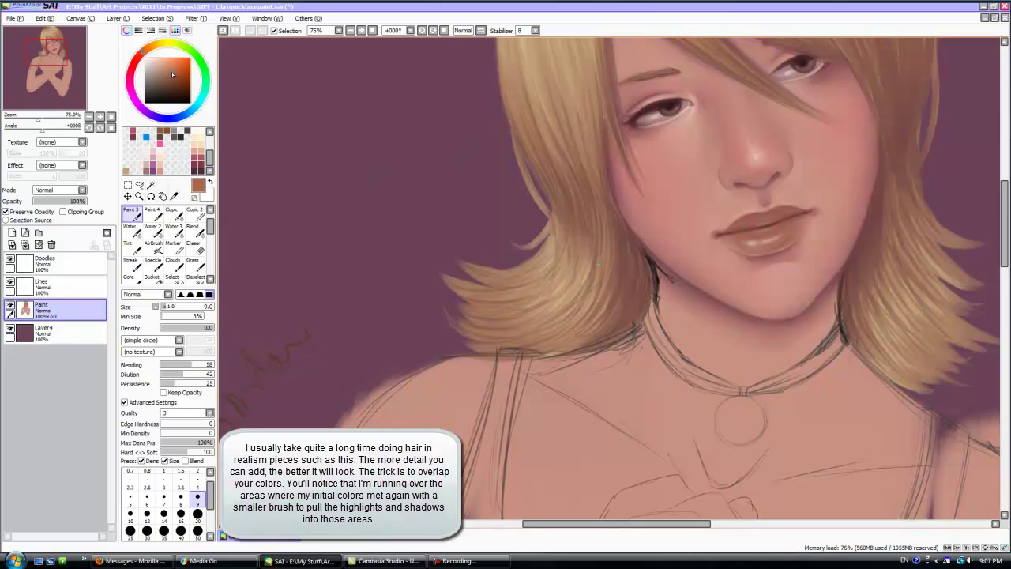
scroll(653, 239, down, 1)
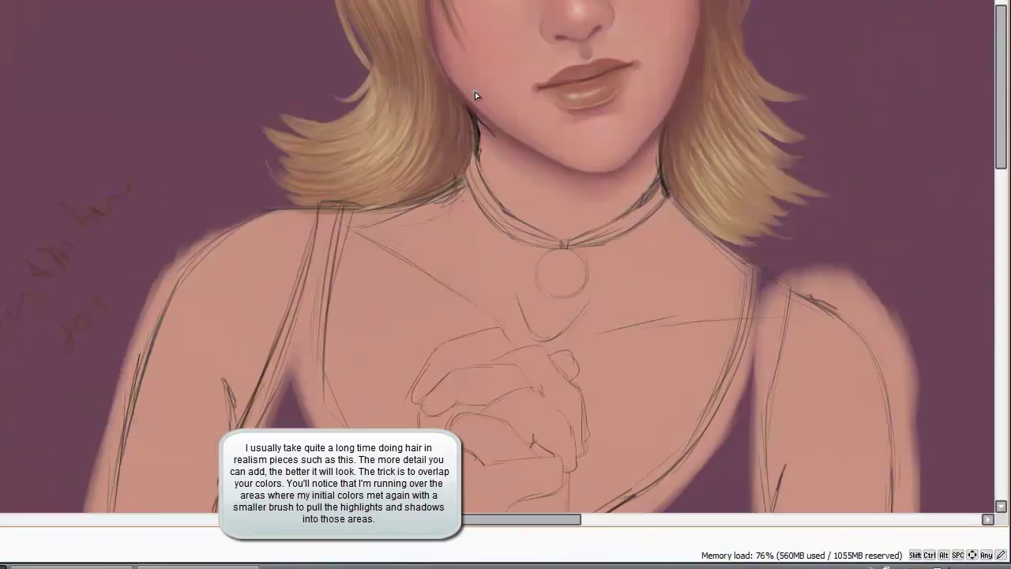
drag(493, 518, 569, 514)
drag(1000, 136, 986, 102)
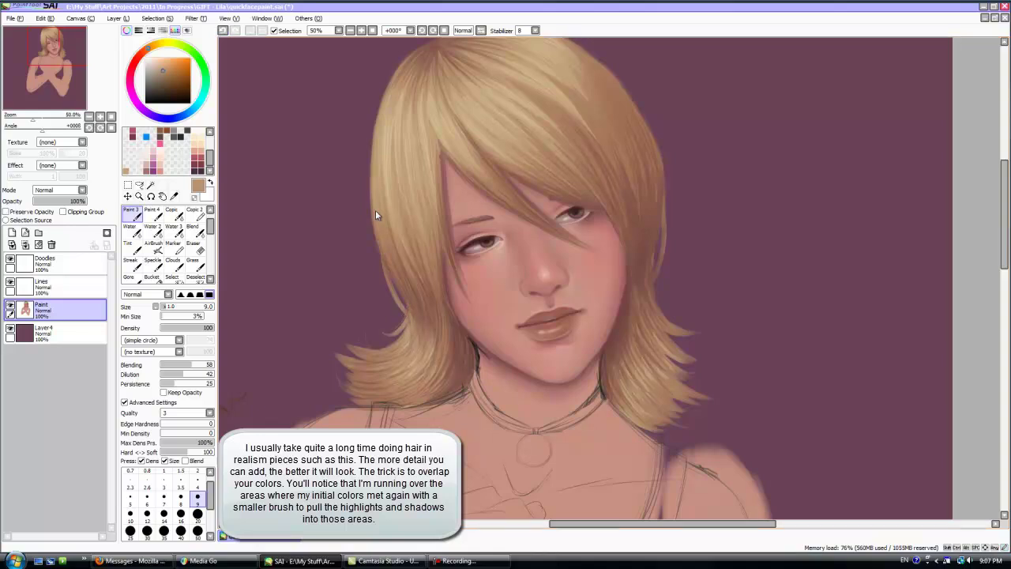
Step: Refine the flipped hair tips above the shoulder with thin light brown strands, using Paint 3 at size 9
drag(42, 129, 32, 130)
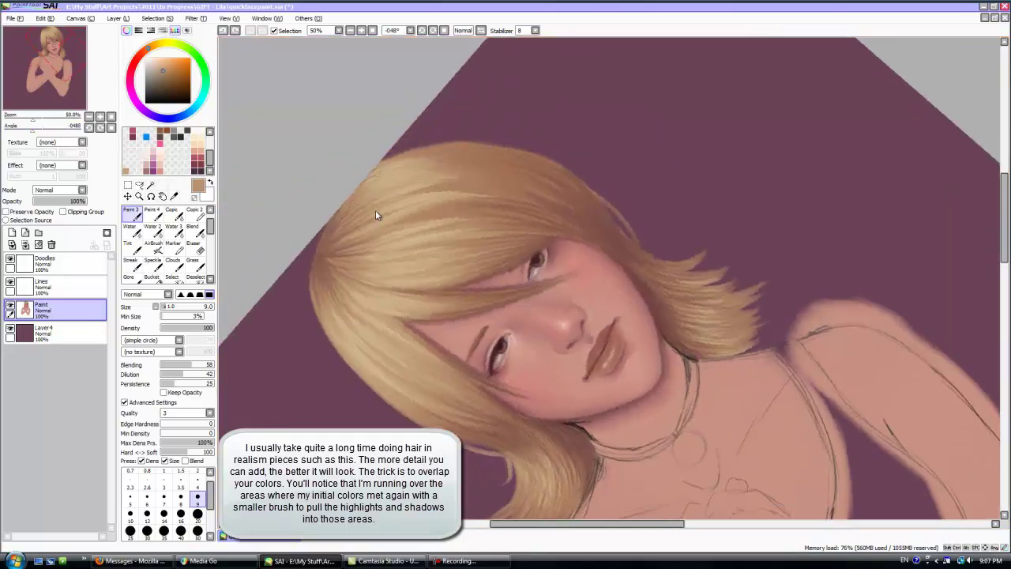
drag(55, 47, 47, 56)
scroll(500, 368, up, 1)
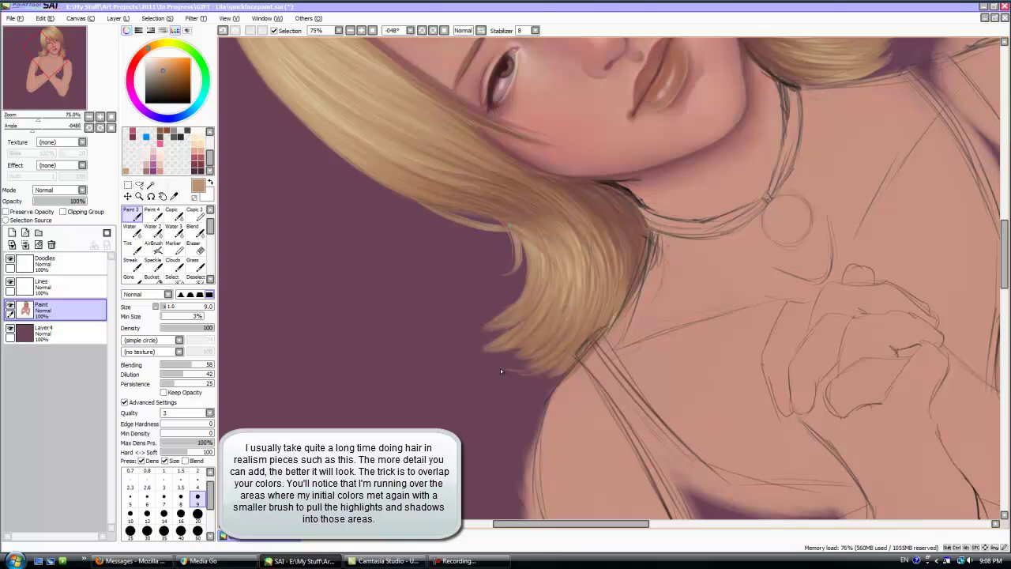
key(Home)
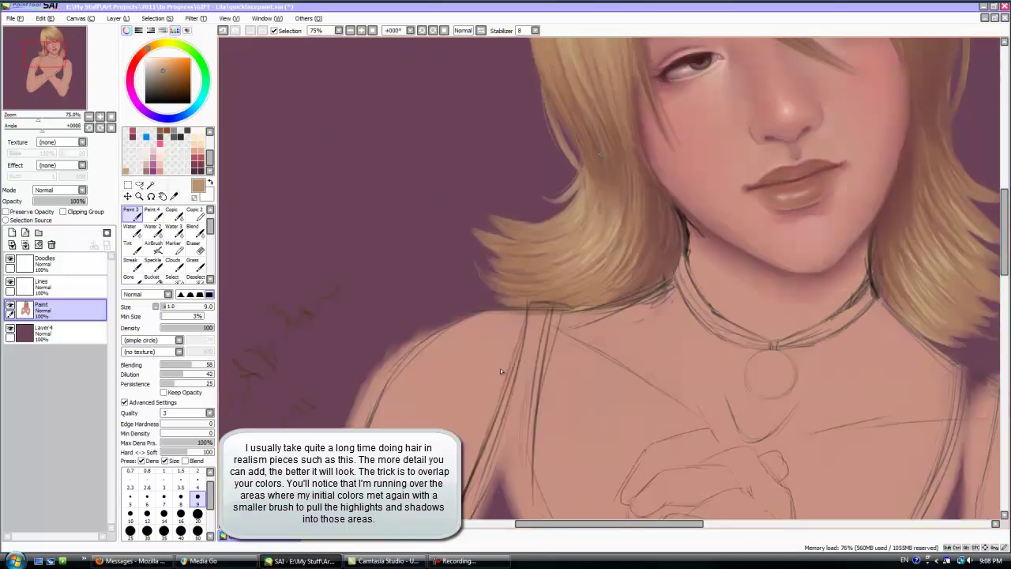
Step: Define the outer hair edge from the side of the fully visible eye up to the crown with light brown Paint 3 strokes at size 9
scroll(500, 368, up, 3)
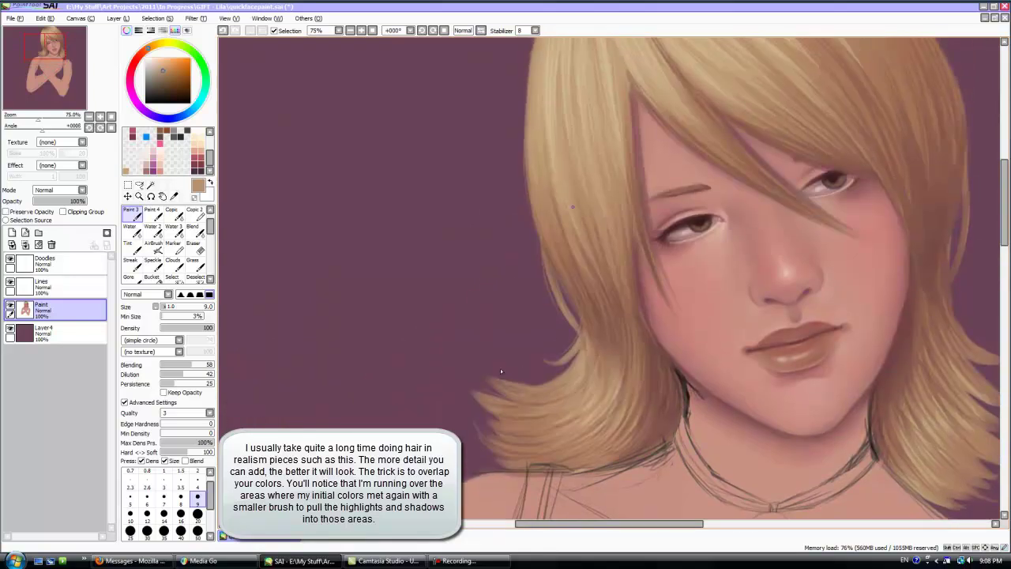
key(Page_Down)
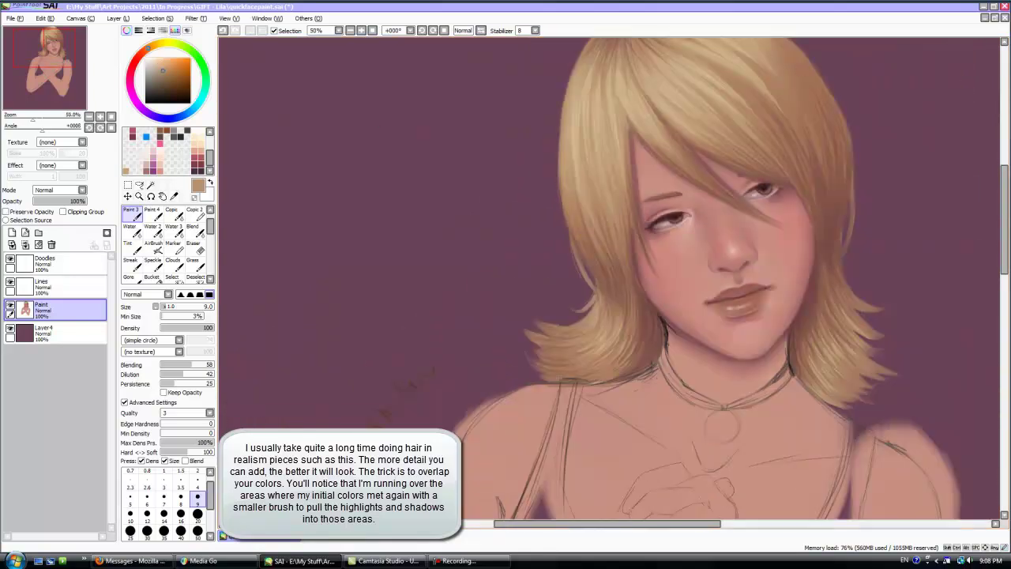
key(Up)
key(Up)
key(Up)
scroll(552, 212, up, 2)
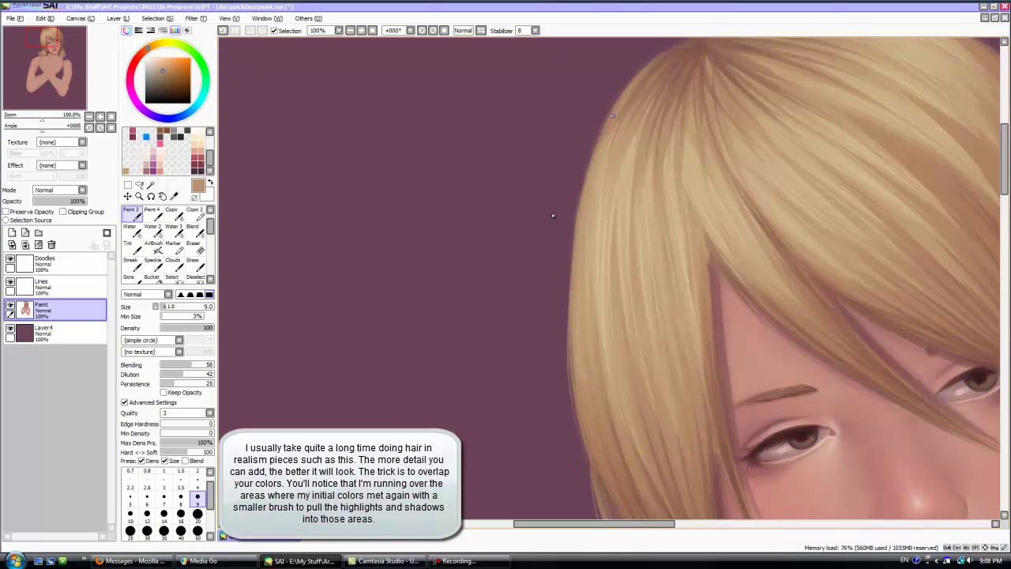
drag(569, 321, 572, 242)
scroll(553, 215, up, 2)
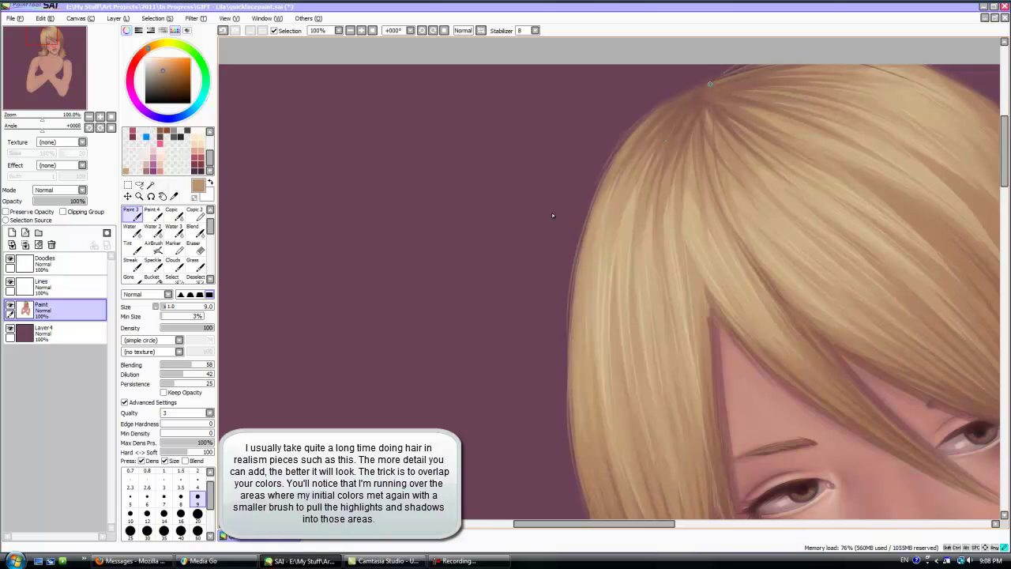
Step: Add thin light brown strands along the outer hair edge on the partly covered eye's side, using Paint 3 at size 9
scroll(553, 214, right, 5)
scroll(553, 215, right, 1)
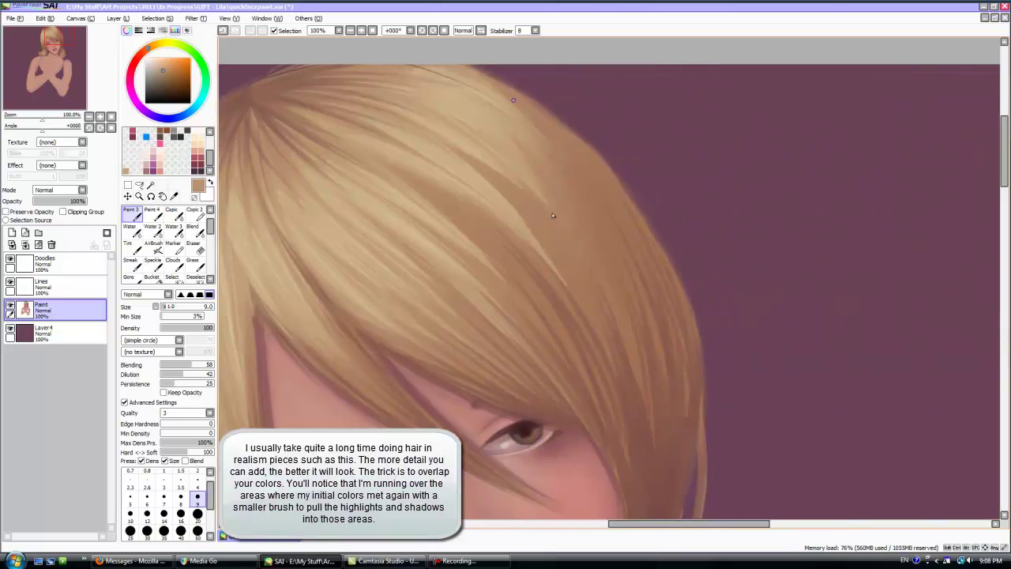
drag(613, 169, 643, 214)
scroll(553, 215, down, 3)
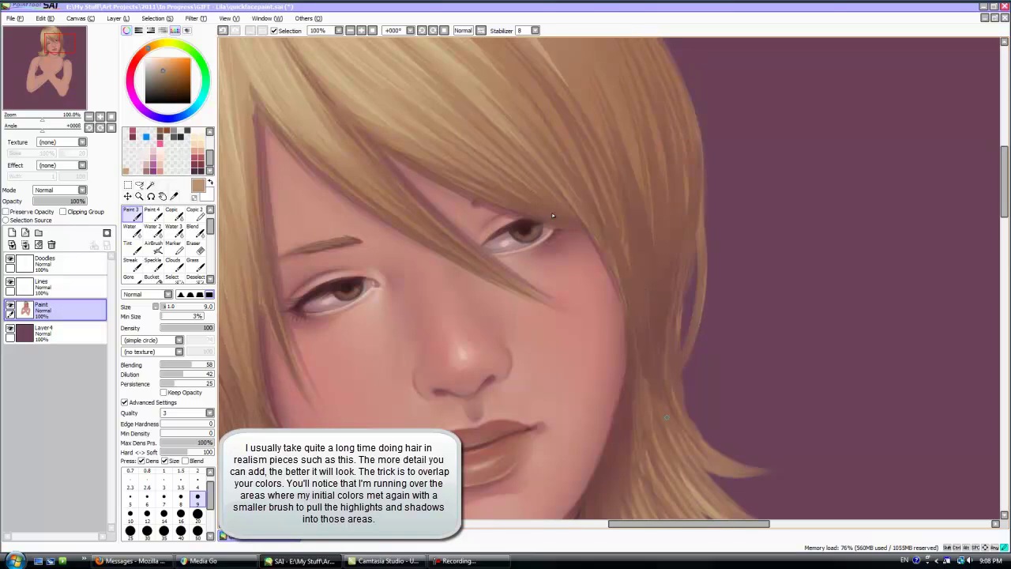
mouse_move(706, 241)
mouse_down()
mouse_move(717, 305)
mouse_move(688, 162)
mouse_move(697, 360)
mouse_up()
drag(689, 286, 703, 425)
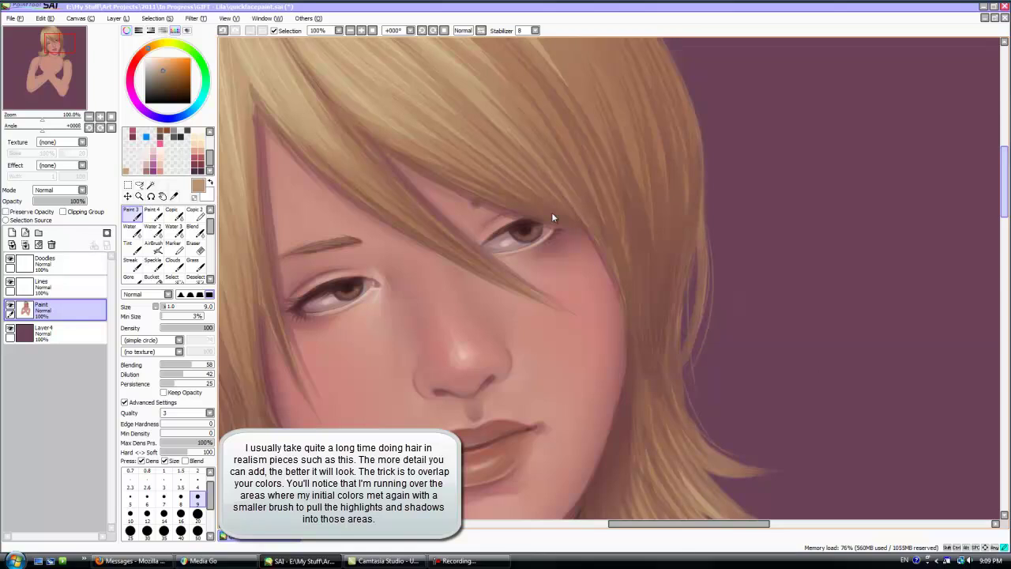
Step: Soften the hair beside the jaw and neck with the Blend tool at size 16, finishing with Paint 3 reselected
scroll(553, 215, down, 5)
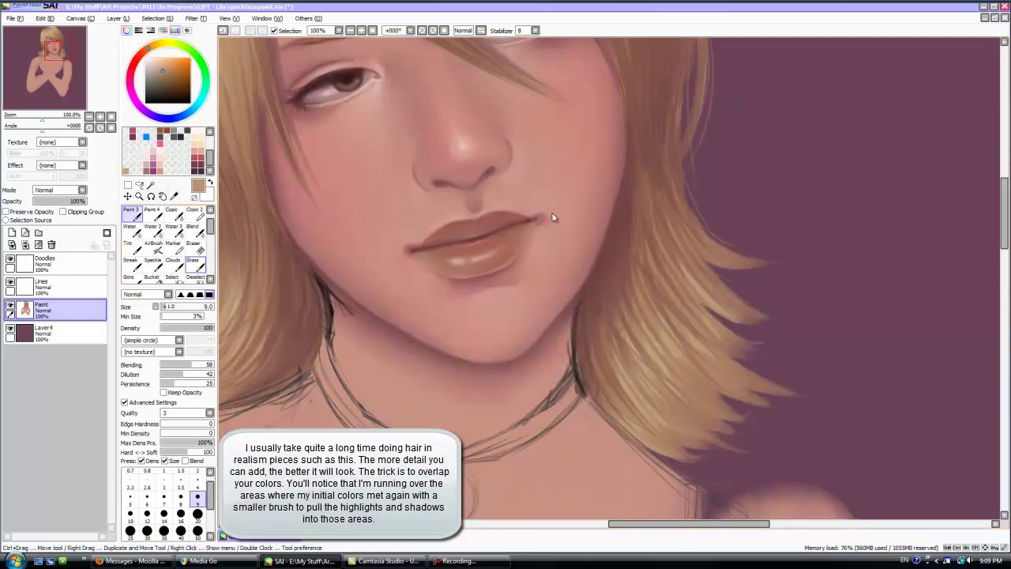
click(192, 229)
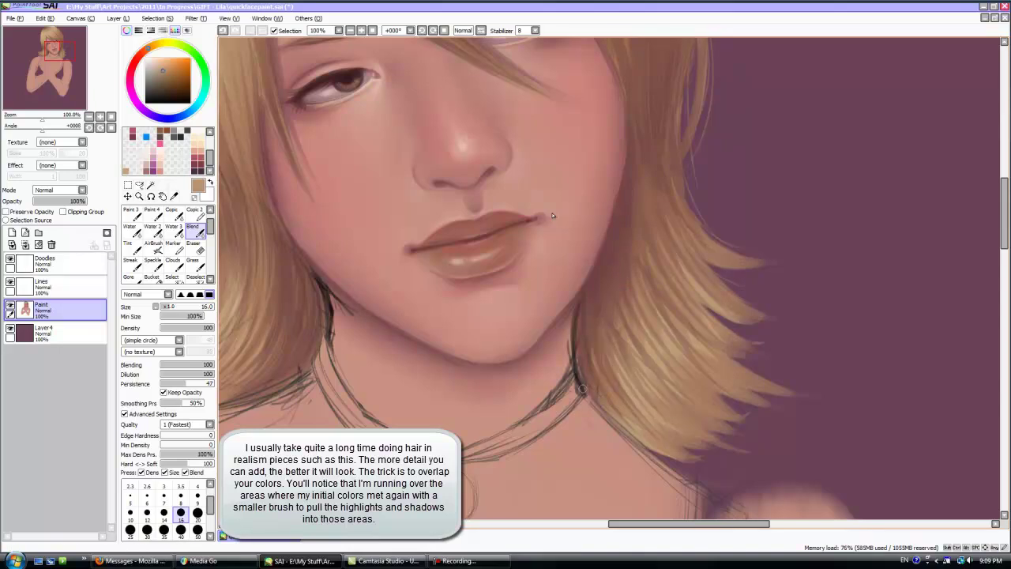
click(132, 213)
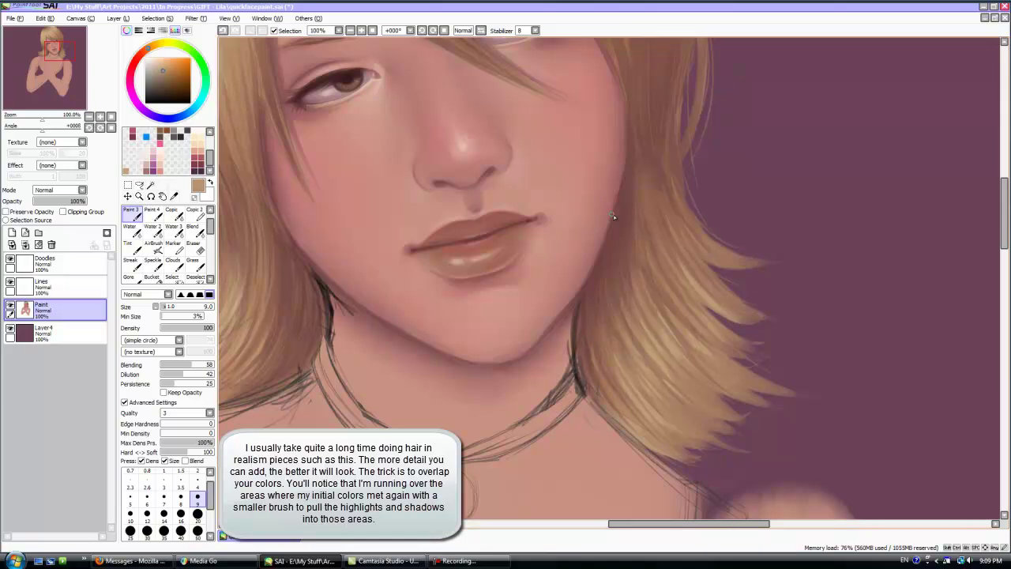
Step: Hide the Lines layer and deepen the shadows between the hair strands with dark plum Paint 3 strokes at size 9
click(171, 87)
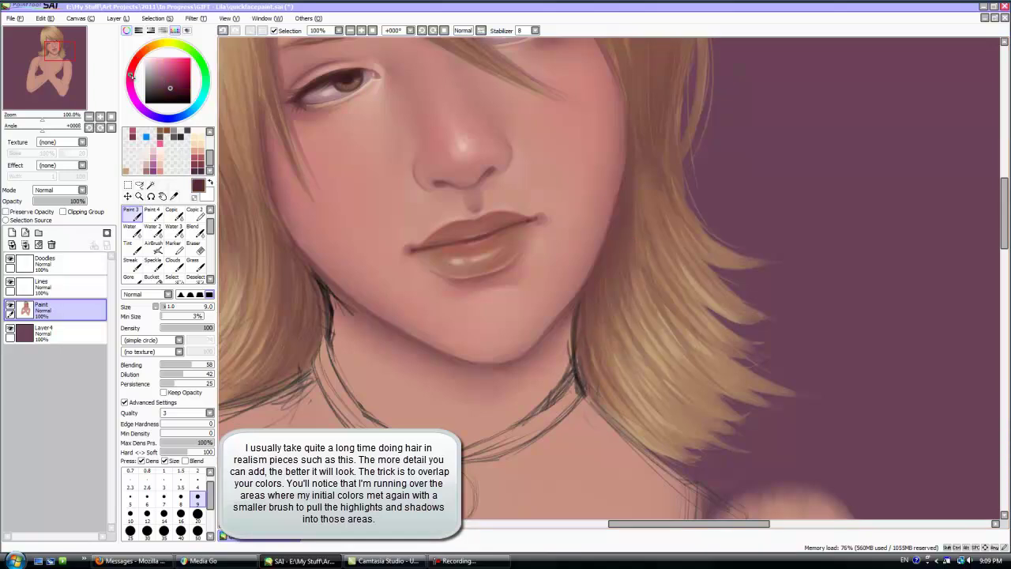
click(9, 281)
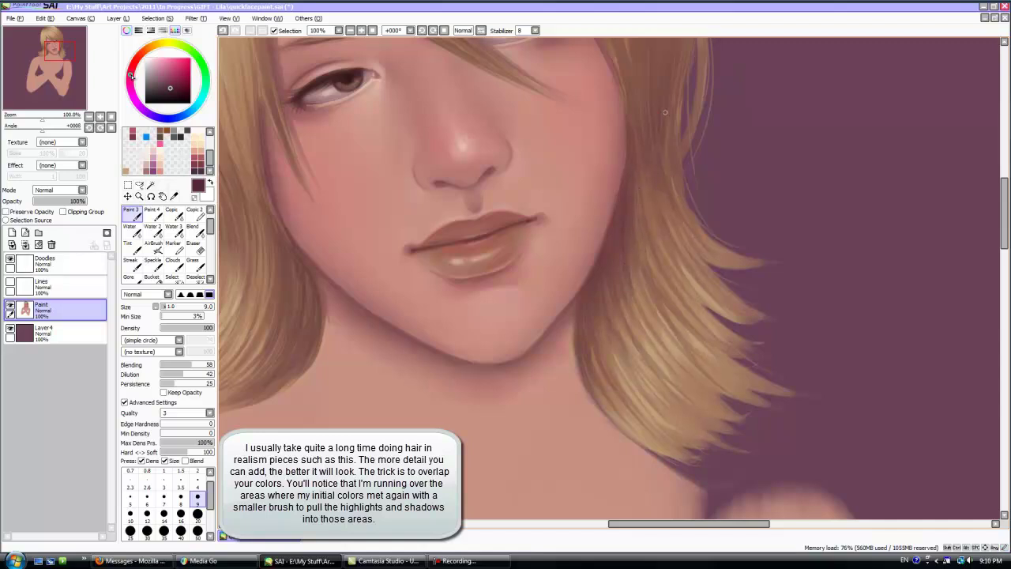
scroll(985, 189, up, 3)
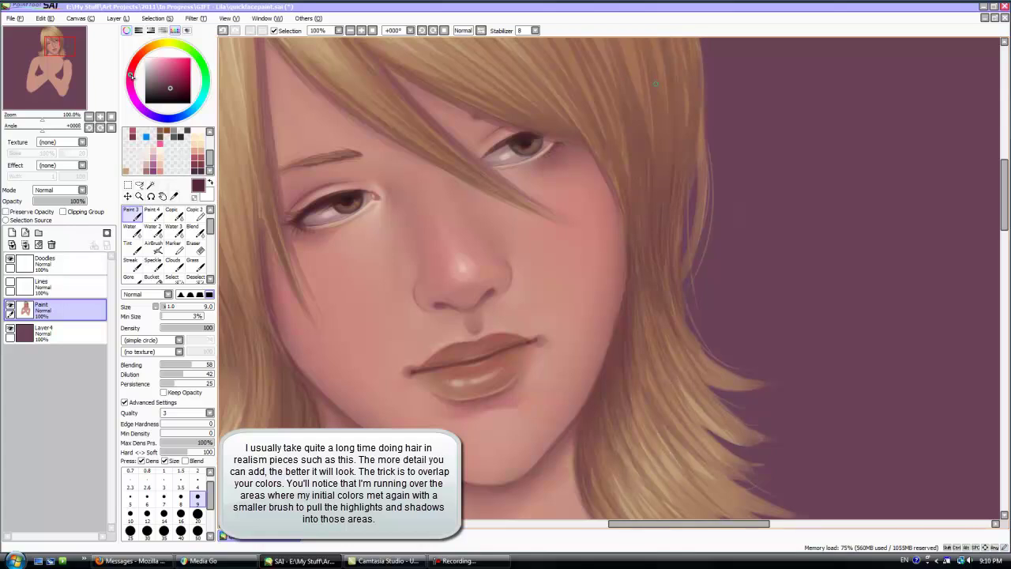
key(Delete)
key(Delete)
key(Delete)
key(Delete)
key(Delete)
key(Delete)
key(Delete)
key(Delete)
key(Delete)
key(Delete)
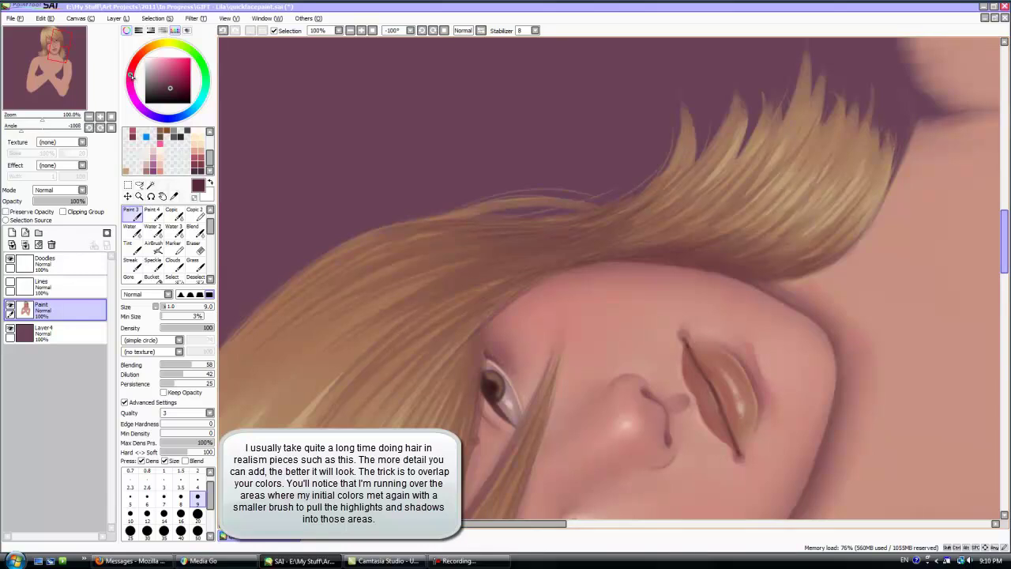
scroll(474, 252, down, 3)
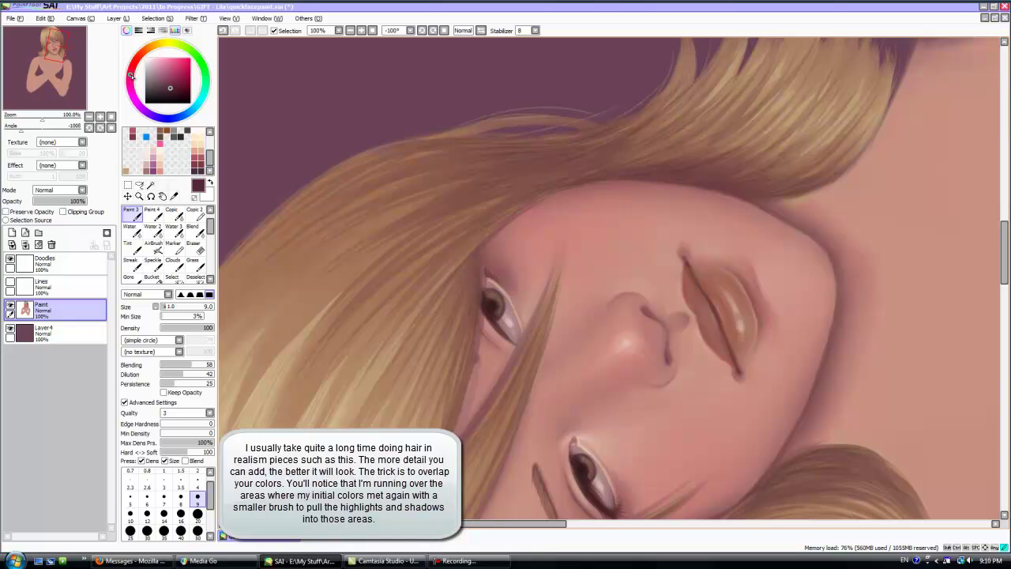
scroll(951, 210, down, 9)
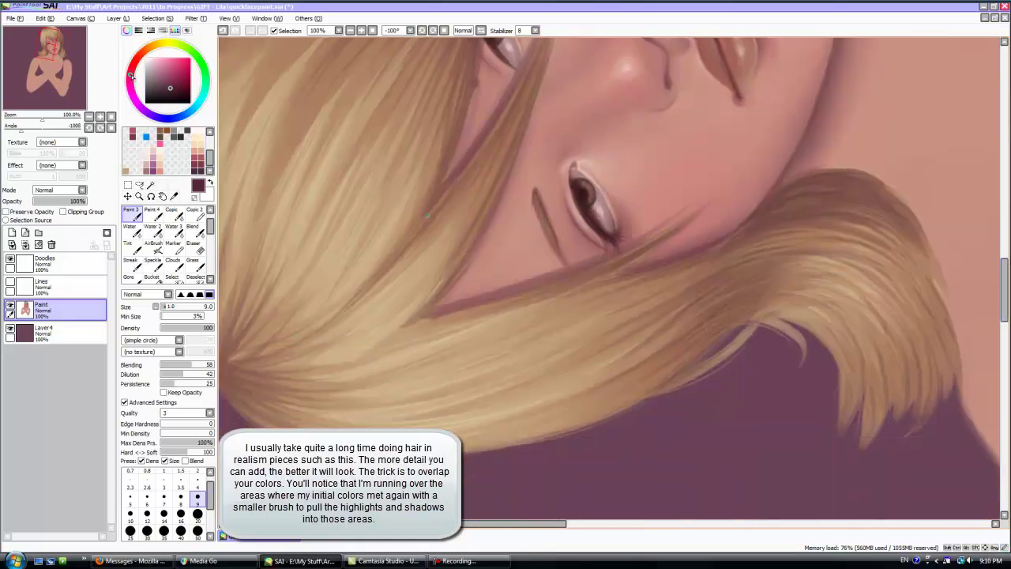
drag(367, 284, 415, 216)
drag(21, 128, 14, 128)
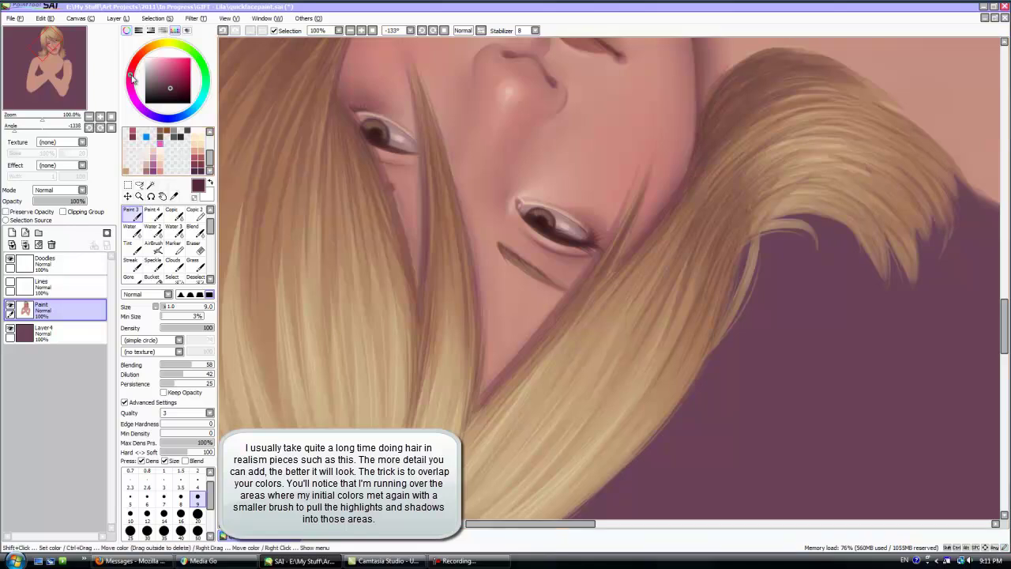
key(Home)
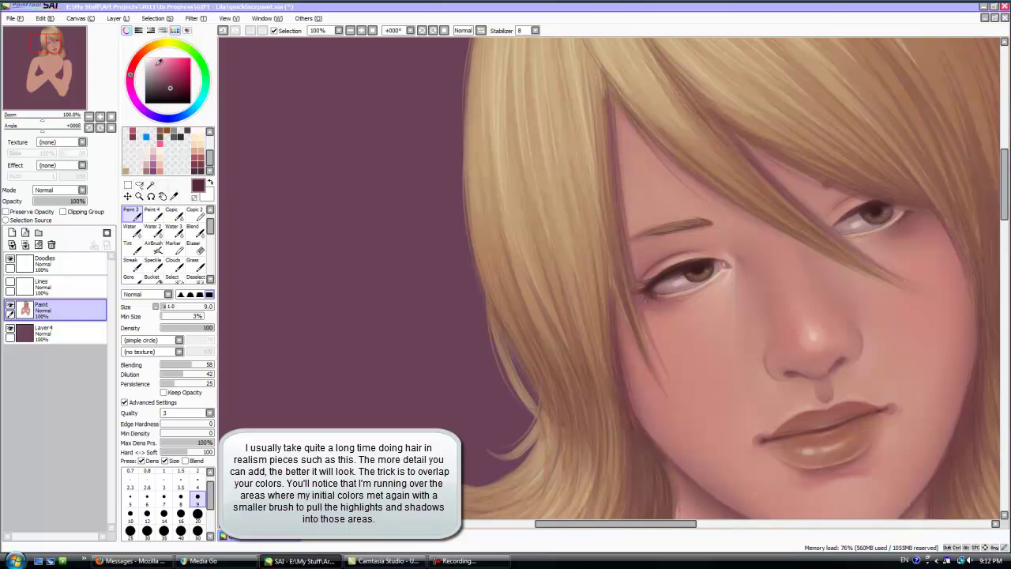
Step: Sample a light tan from the hair and make the Lines layer visible again
scroll(639, 285, down, 2)
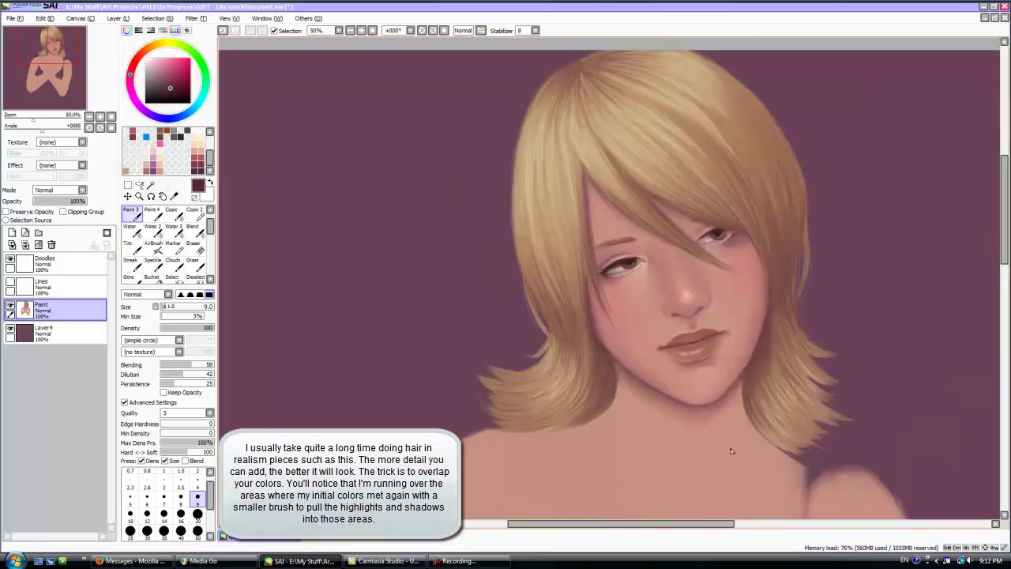
drag(616, 523, 669, 523)
alt+click(548, 109)
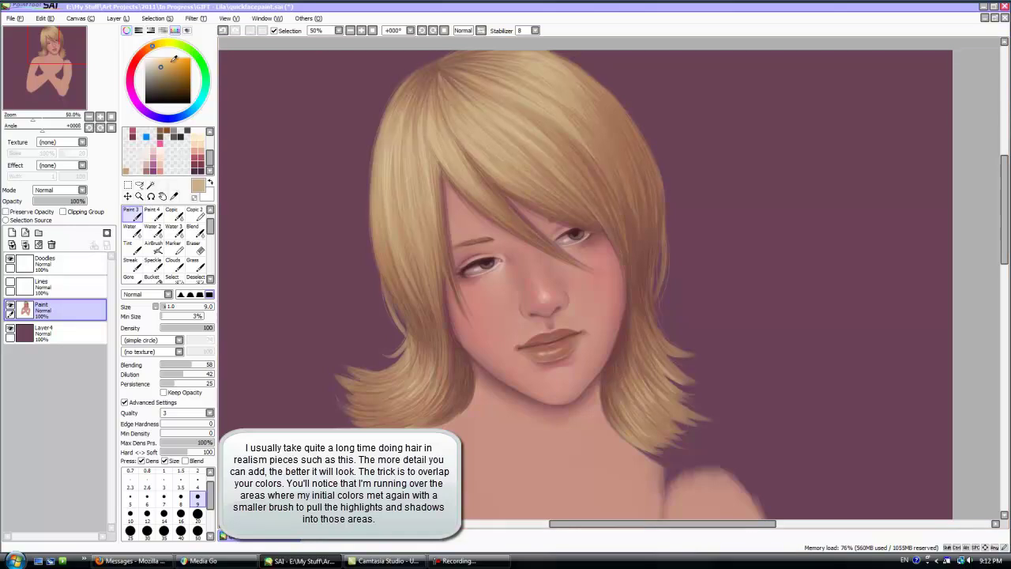
scroll(717, 300, down, 1)
scroll(743, 407, up, 1)
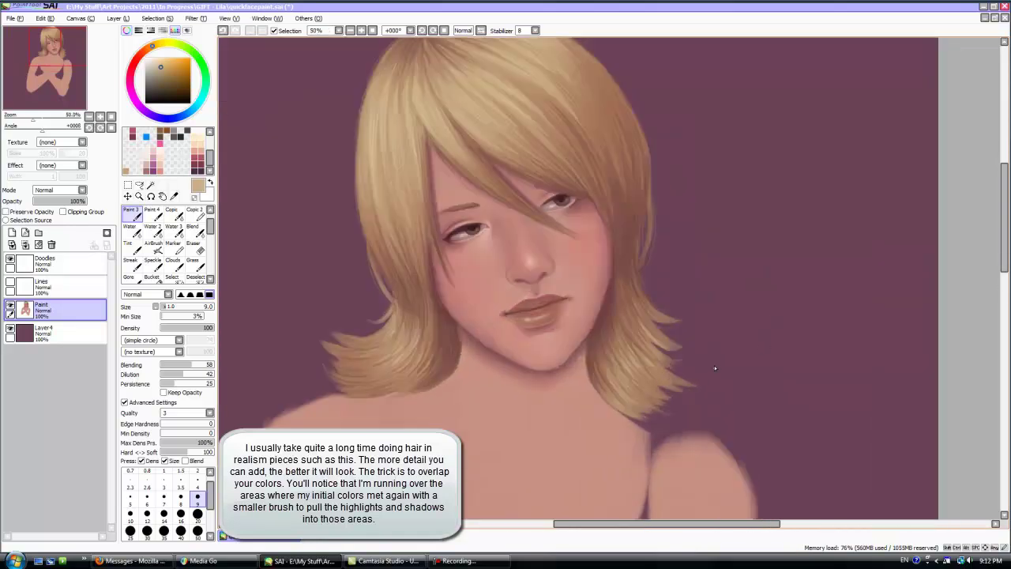
scroll(724, 277, up, 1)
scroll(718, 285, down, 1)
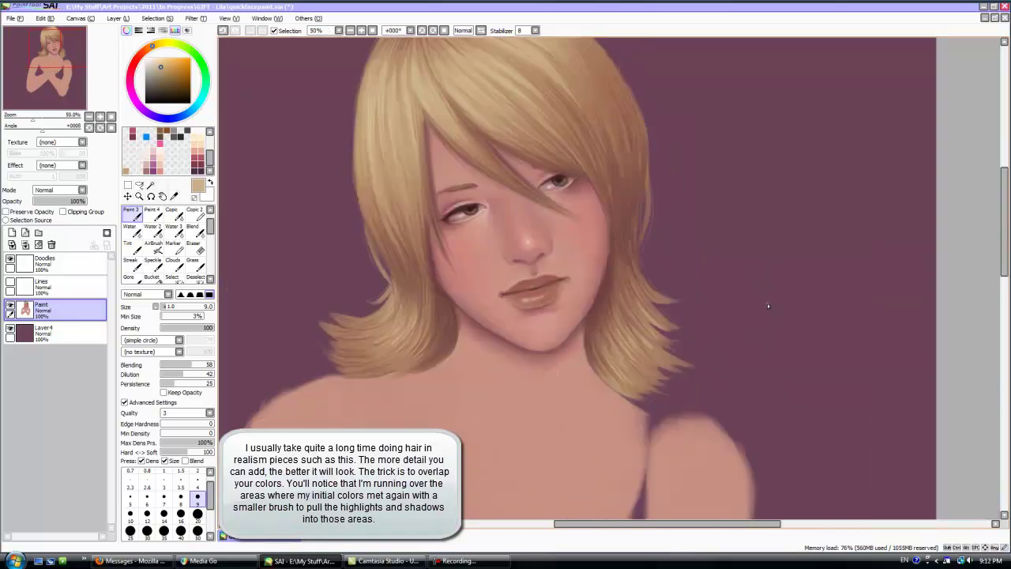
click(11, 282)
scroll(743, 290, down, 1)
scroll(711, 272, up, 1)
Step: Touch up the hair beside the forehead with a short light tan Paint 3 stroke at size 9
click(195, 231)
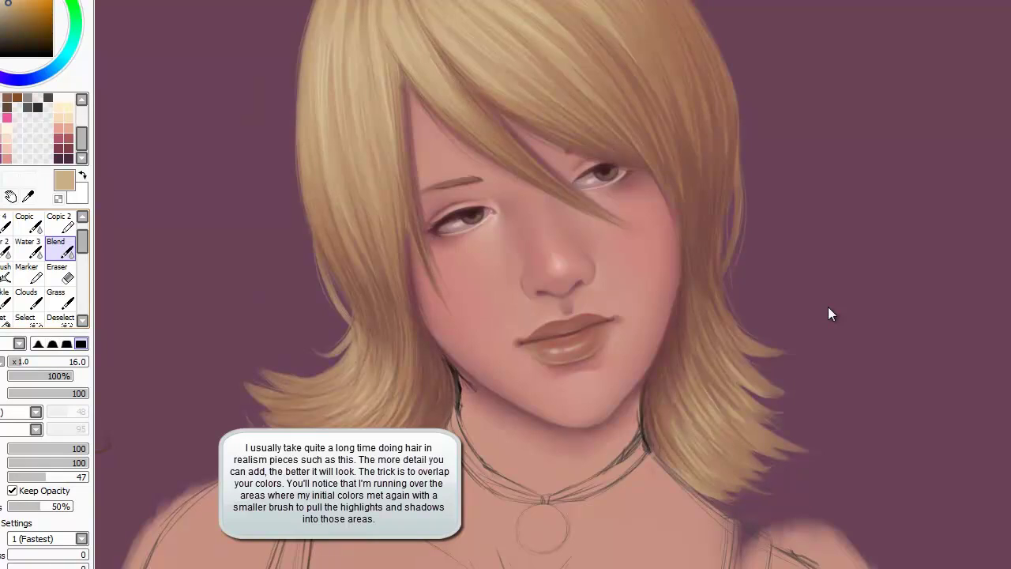
key(v)
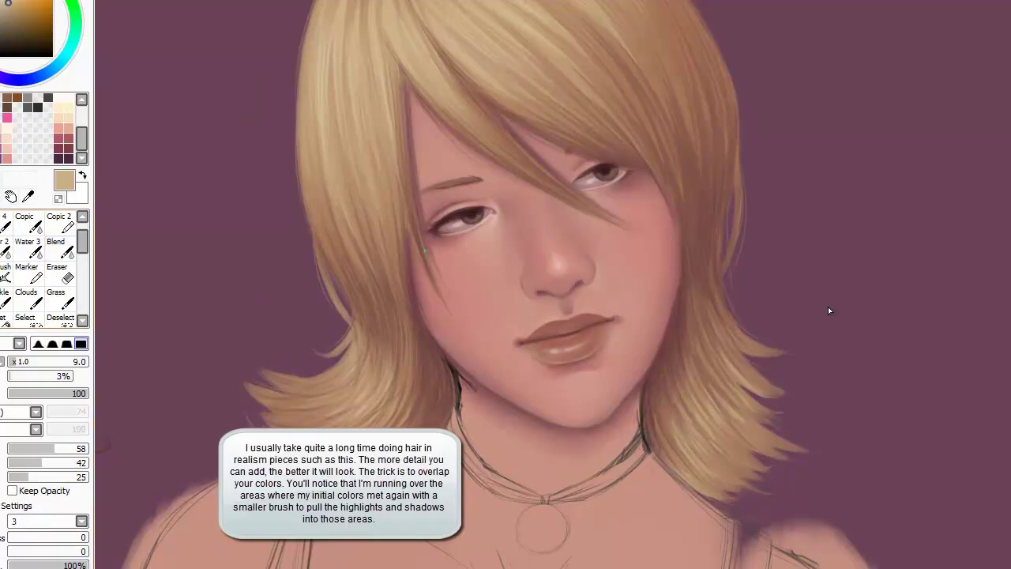
drag(402, 112, 403, 142)
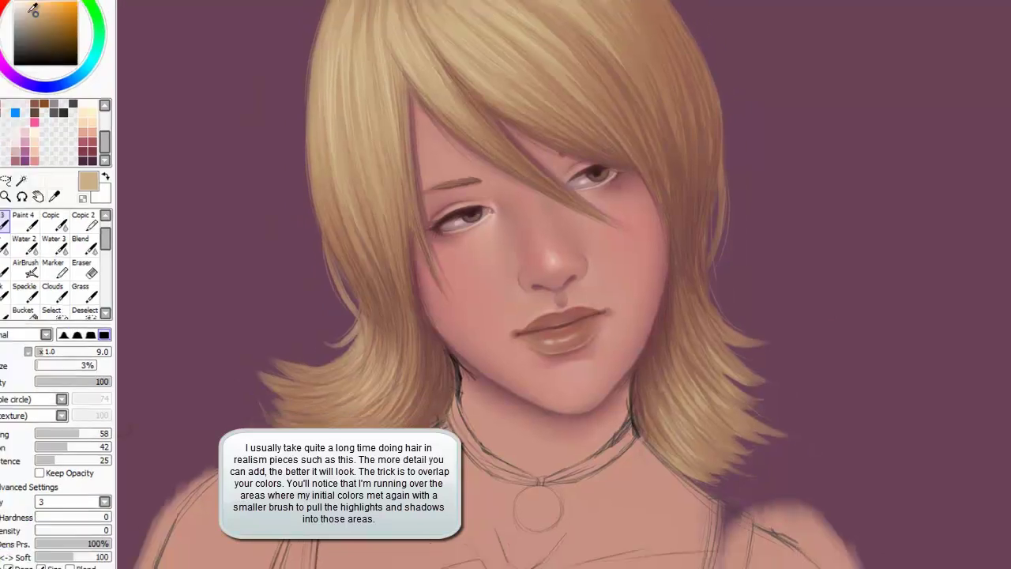
scroll(672, 365, down, 1)
scroll(742, 239, up, 2)
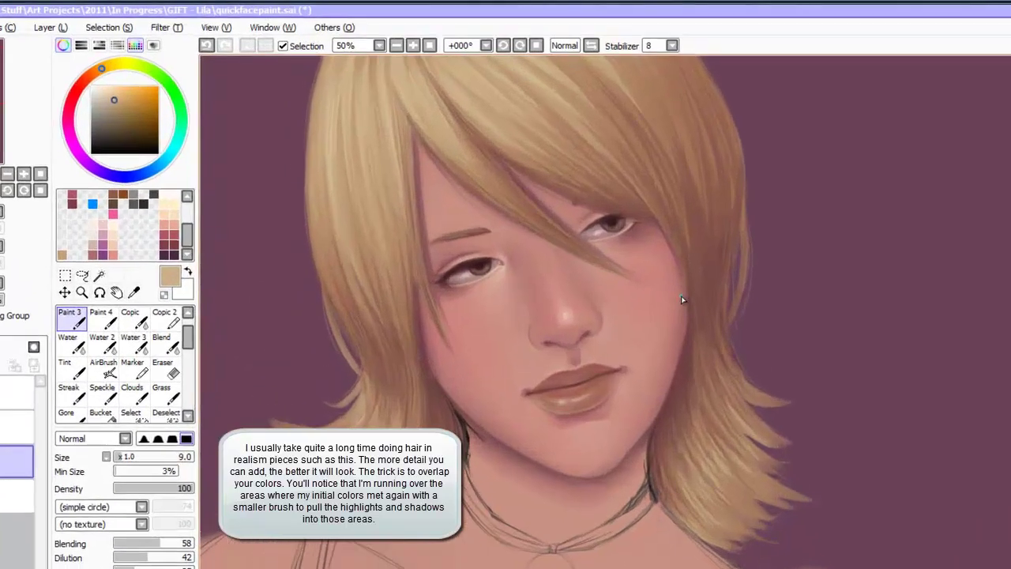
Step: Mix a muted reddish brown as the paint colour
right_click(540, 198)
click(123, 130)
drag(75, 92, 93, 77)
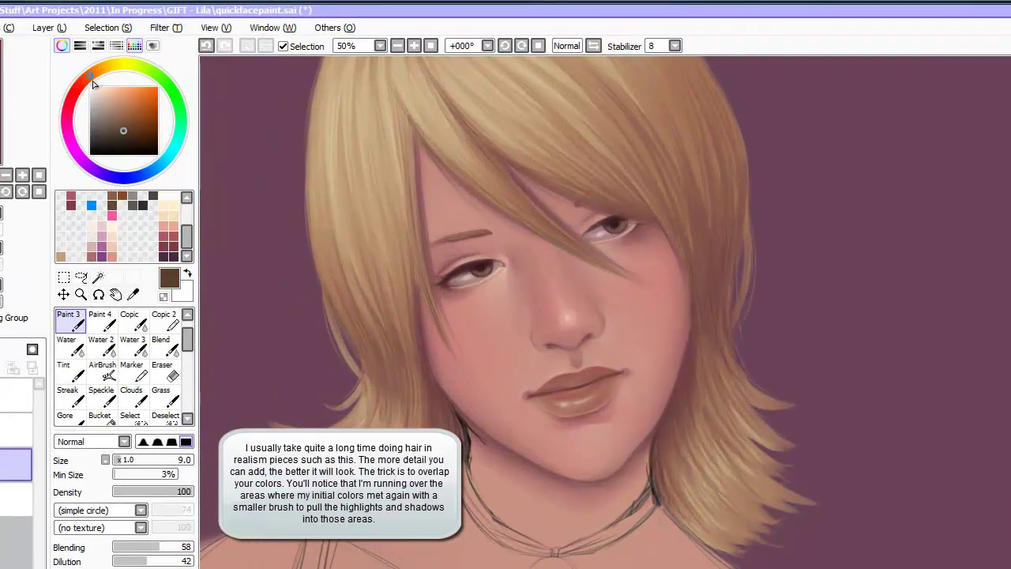
click(112, 128)
drag(89, 76, 79, 81)
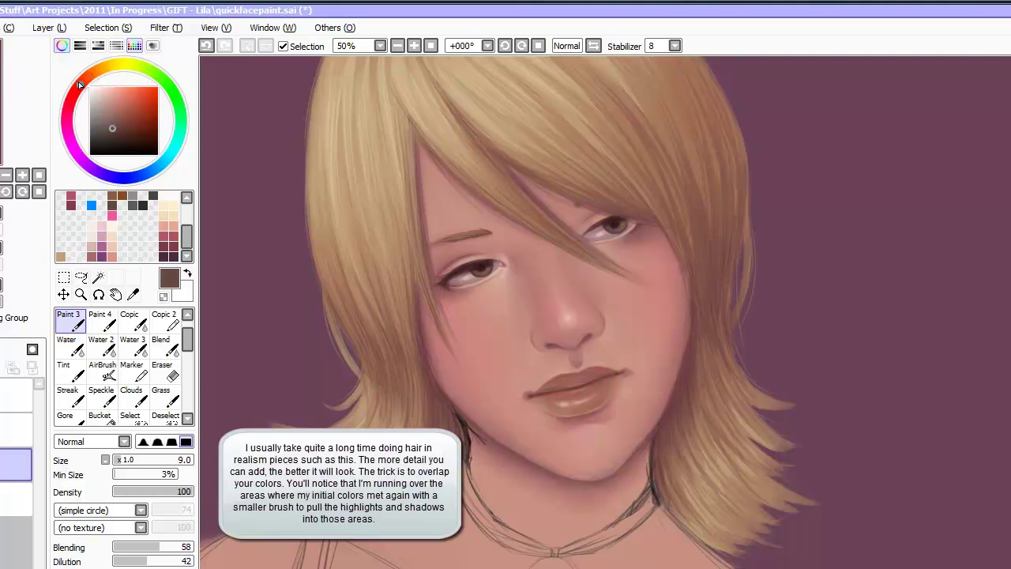
Step: Set Paint 3 to size 50 and density 35, undoing the test stroke made at size 40
key(bracketright)
key(bracketright)
key(bracketright)
key(bracketright)
key(bracketright)
key(bracketright)
key(bracketright)
key(bracketright)
key(bracketright)
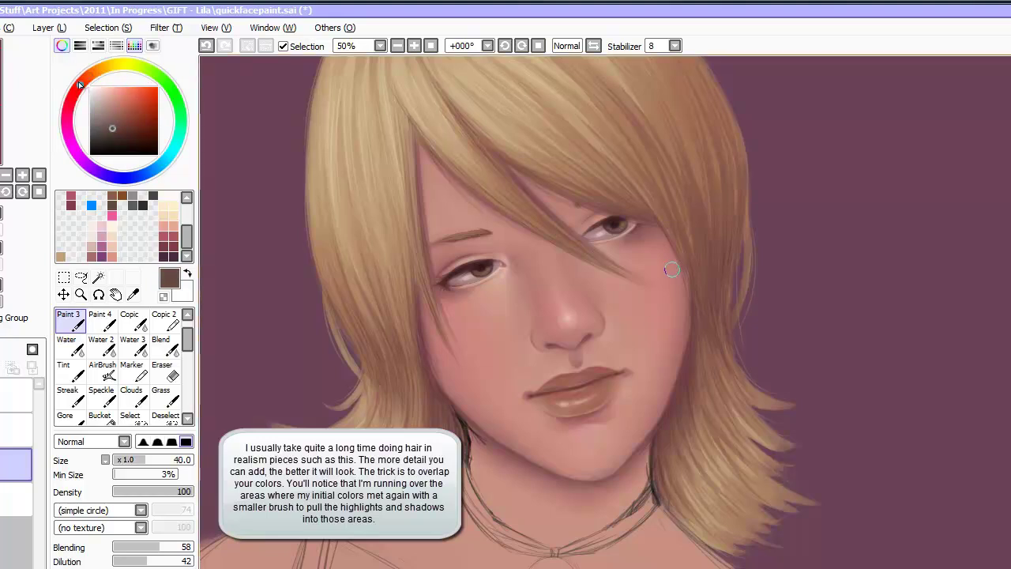
key(ctrl+z)
click(141, 492)
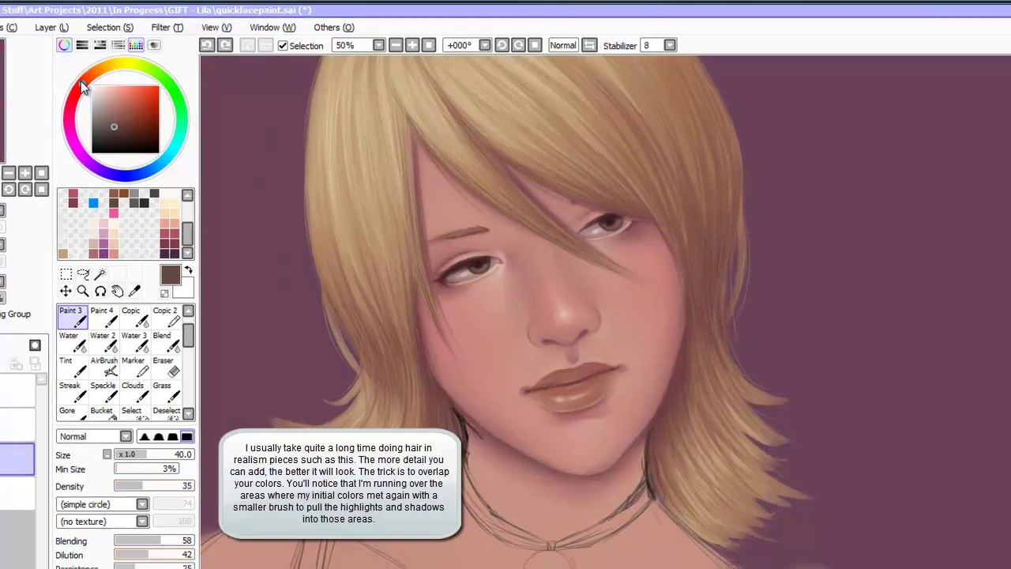
key(bracketright)
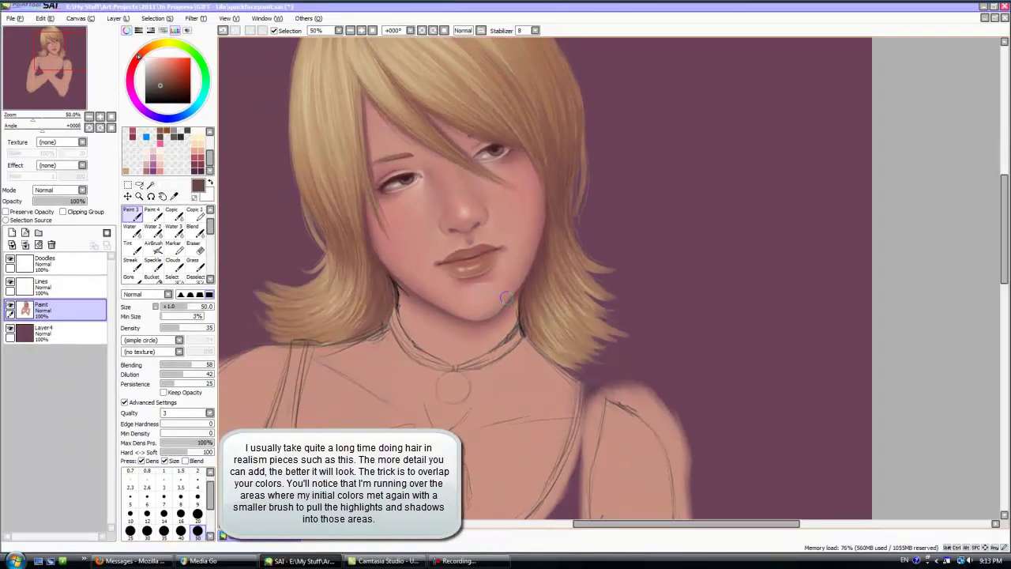
Step: Shade the hair beside the cheek and jaw with reddish brown and soften it with Blend at size 40
drag(549, 211, 530, 274)
click(195, 231)
key(bracketright)
key(bracketright)
key(bracketright)
key(bracketright)
key(bracketright)
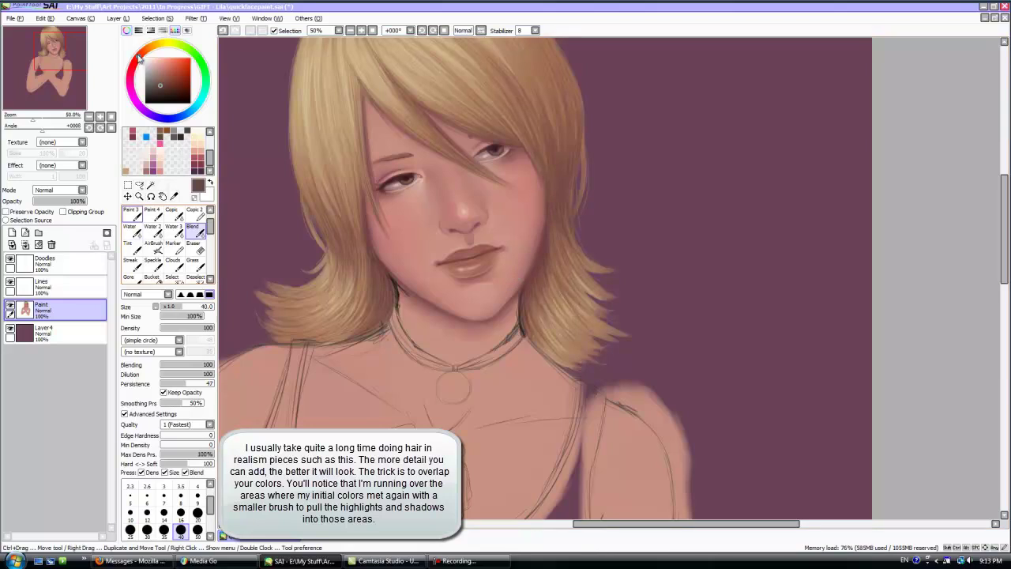
Step: Set Paint 3 to size 4 with a near-black brown and compare the portrait with the Lines layer hidden and shown
click(132, 214)
click(198, 482)
right_click(520, 315)
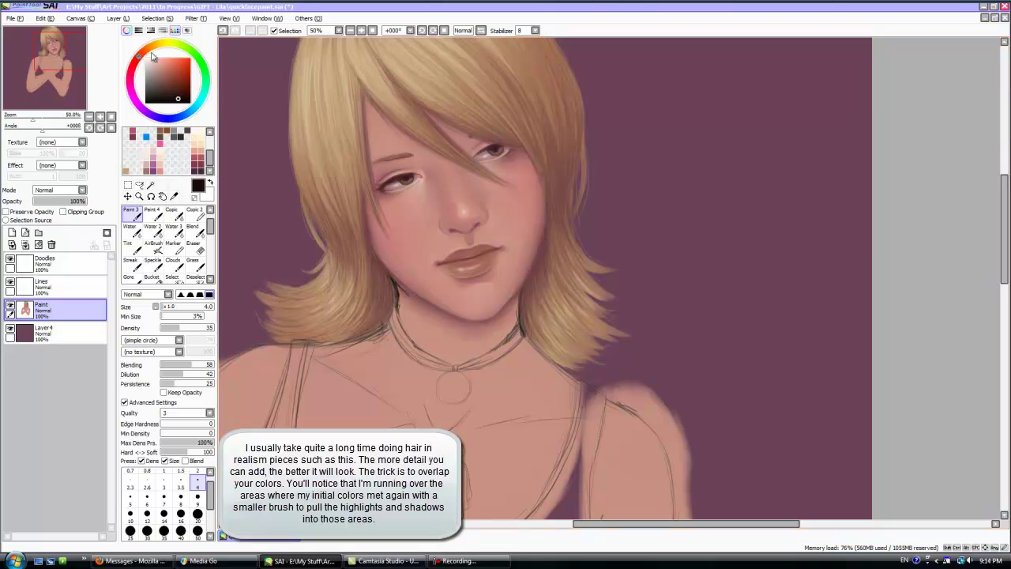
drag(365, 134, 368, 135)
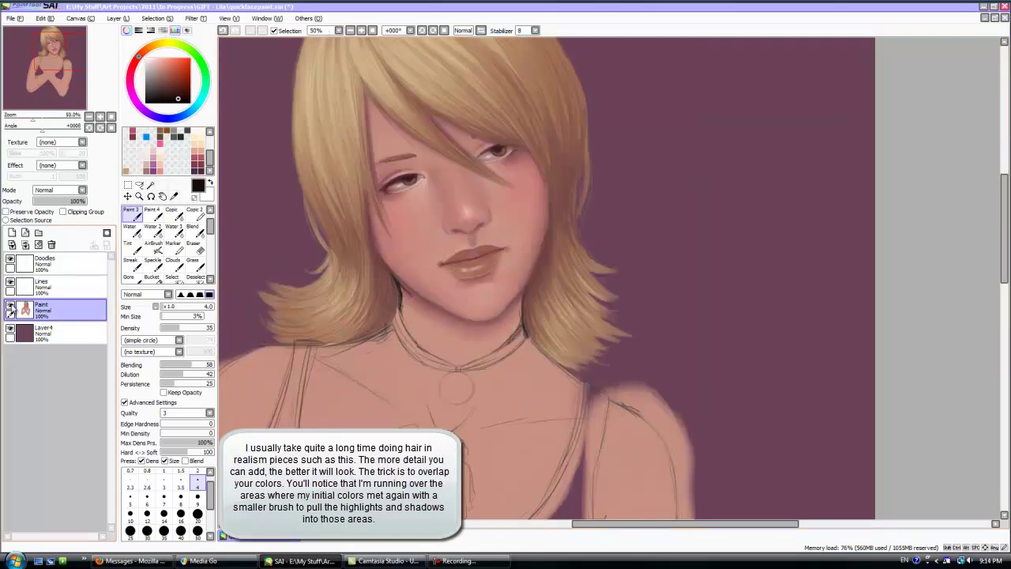
click(10, 284)
click(10, 284)
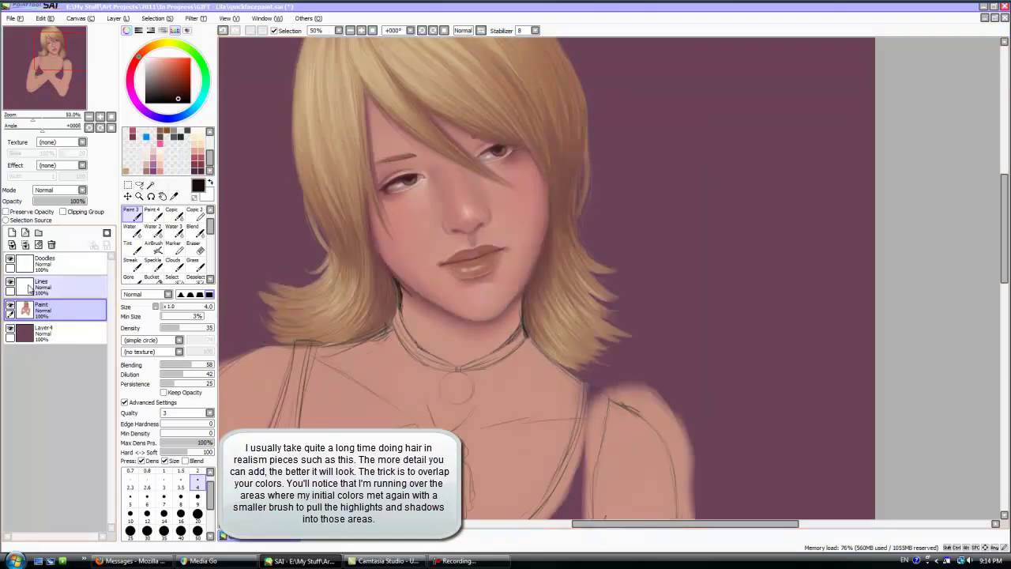
Step: Preview the Paint layer in greyscale with Hue and Saturation at saturation -100, and discard the adjustment
scroll(442, 340, down, 1)
click(198, 19)
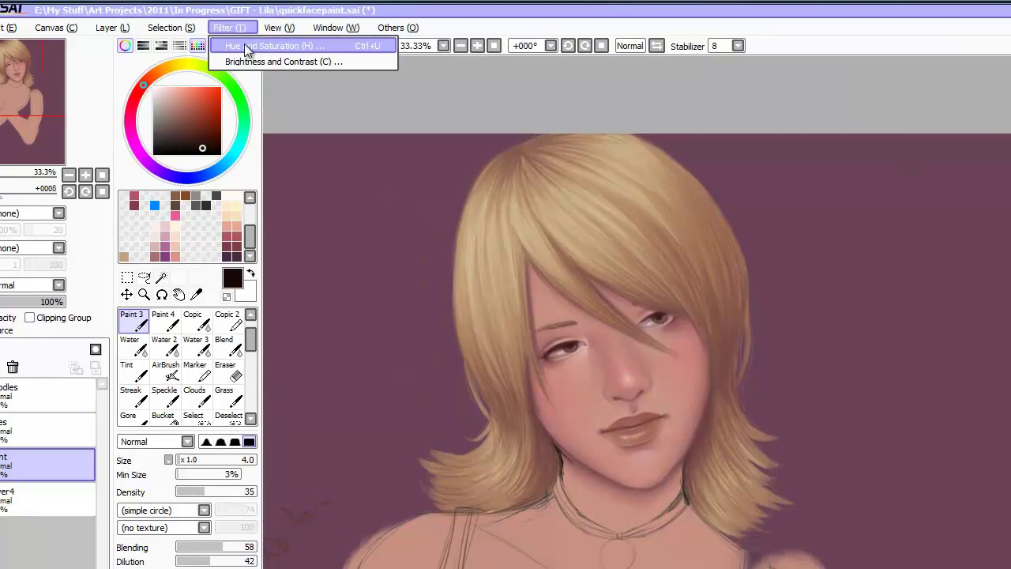
click(244, 45)
click(207, 453)
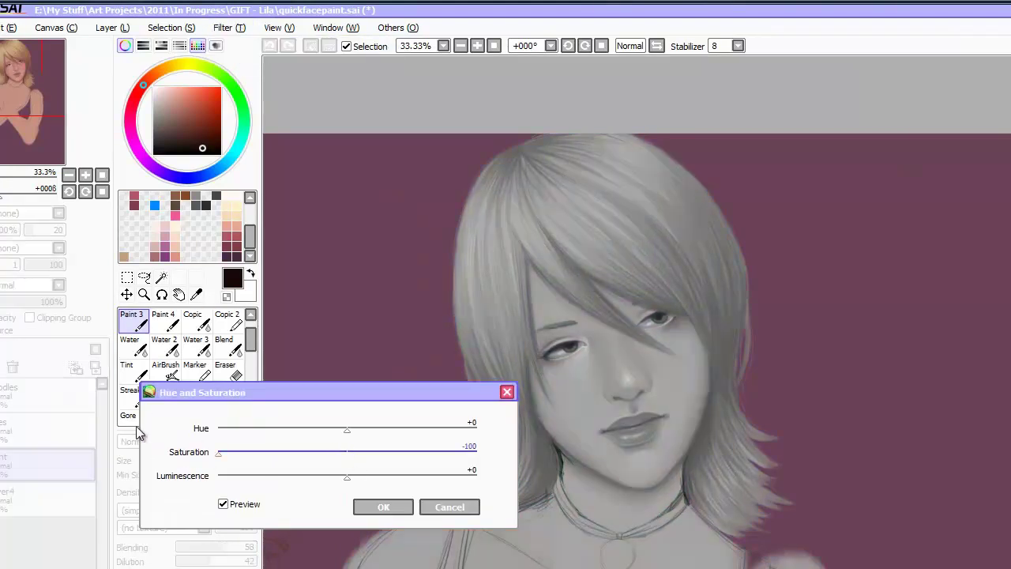
click(294, 449)
click(450, 506)
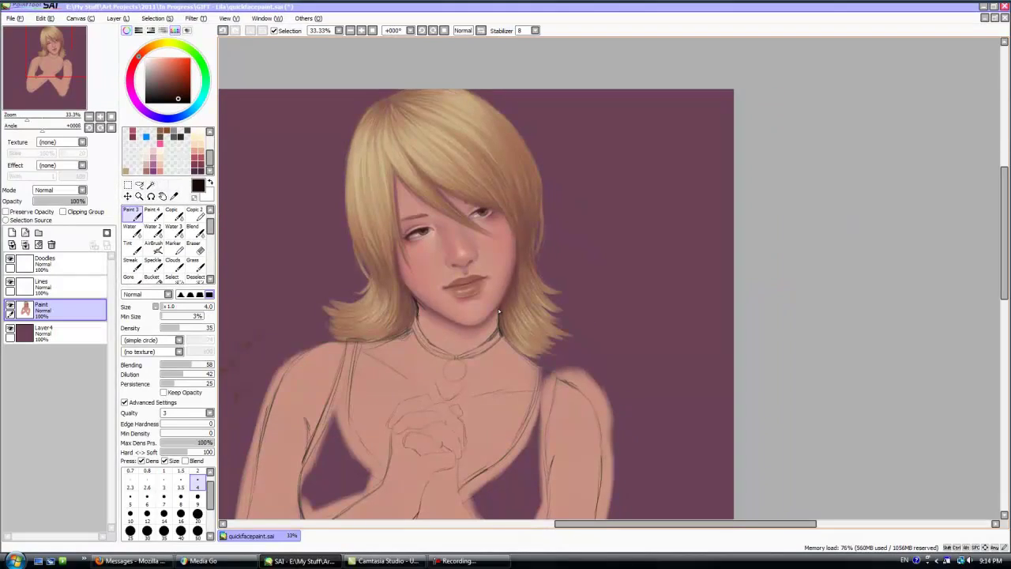
scroll(585, 319, up, 1)
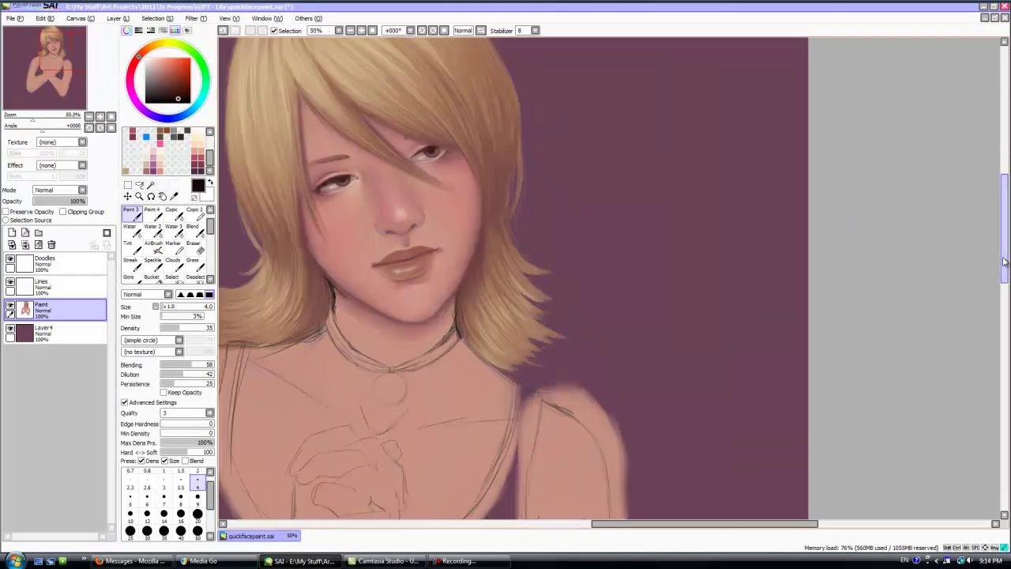
Step: Handwrite a white note about checking the picture in grayscale with the size 20 Pen on the Doodles layer, and clear it
drag(1004, 261, 1004, 267)
drag(635, 524, 611, 525)
click(54, 267)
drag(150, 64, 120, 41)
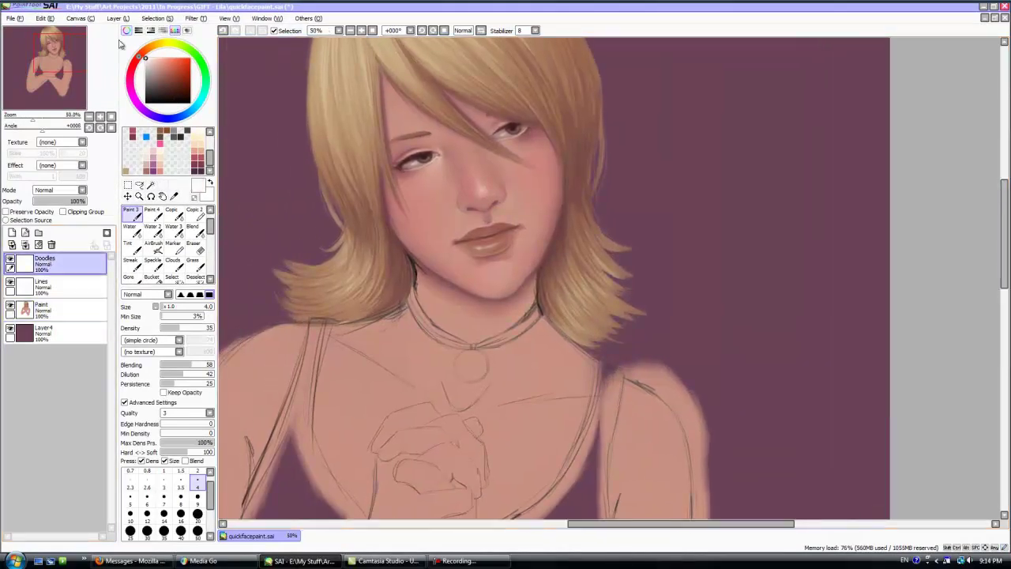
drag(210, 226, 211, 222)
click(132, 215)
drag(635, 177, 652, 156)
drag(642, 170, 655, 160)
click(626, 165)
mouse_move(648, 135)
mouse_down()
mouse_move(677, 144)
mouse_move(719, 77)
mouse_move(722, 89)
mouse_up()
drag(731, 73, 744, 67)
mouse_move(650, 228)
mouse_down()
mouse_move(746, 138)
mouse_move(739, 112)
mouse_move(802, 57)
mouse_up()
mouse_move(668, 265)
mouse_down()
mouse_move(698, 254)
mouse_move(755, 168)
mouse_move(793, 120)
mouse_up()
drag(803, 117, 800, 125)
drag(812, 85, 806, 110)
drag(663, 308, 684, 305)
mouse_move(684, 303)
mouse_down()
mouse_move(751, 250)
mouse_move(845, 102)
mouse_up()
mouse_move(723, 348)
mouse_down()
mouse_move(725, 359)
mouse_move(735, 326)
mouse_move(799, 274)
mouse_up()
drag(781, 274, 783, 277)
drag(786, 270, 788, 274)
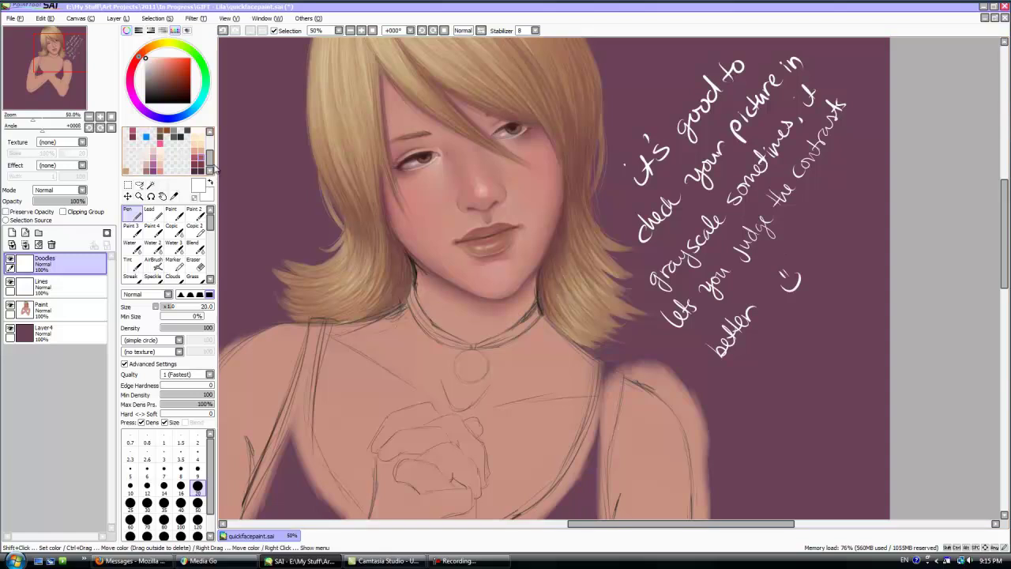
click(38, 245)
Step: Open Brightness and Contrast for the Paint layer and compare a preview at Brightness -7, Contrast +40 and Color Deepen -48
key(minus)
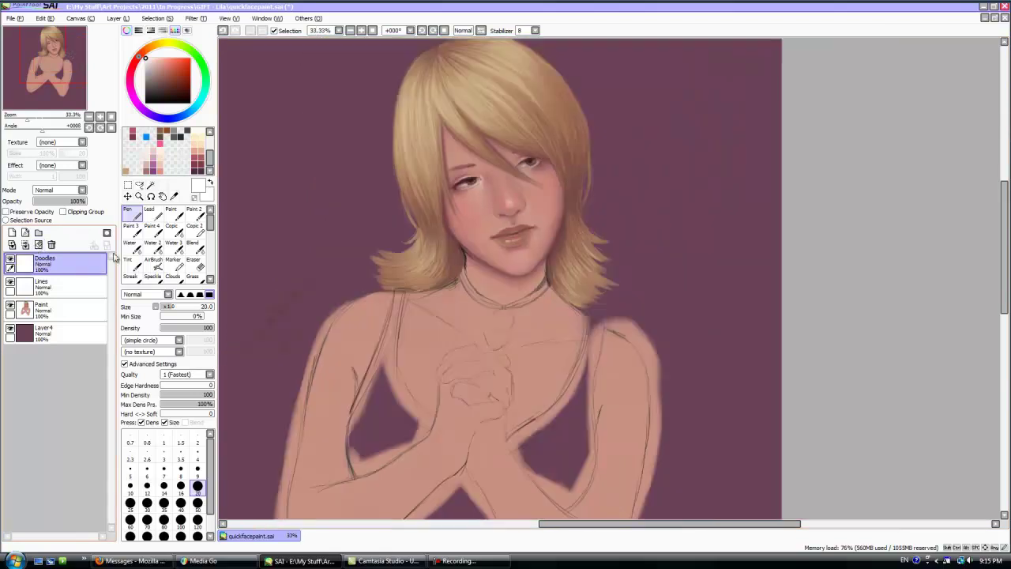
click(55, 308)
click(195, 18)
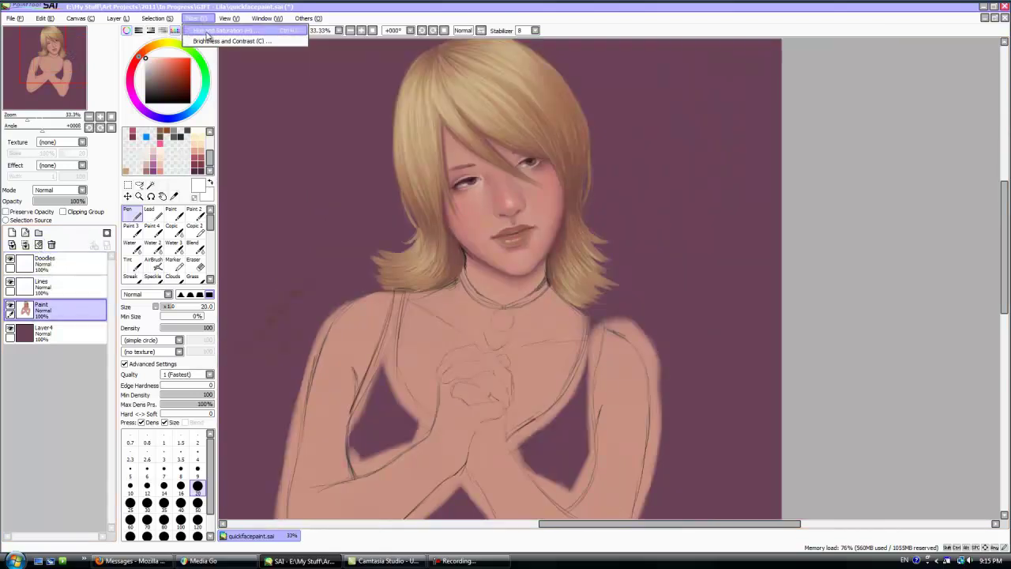
click(229, 40)
drag(285, 319, 203, 320)
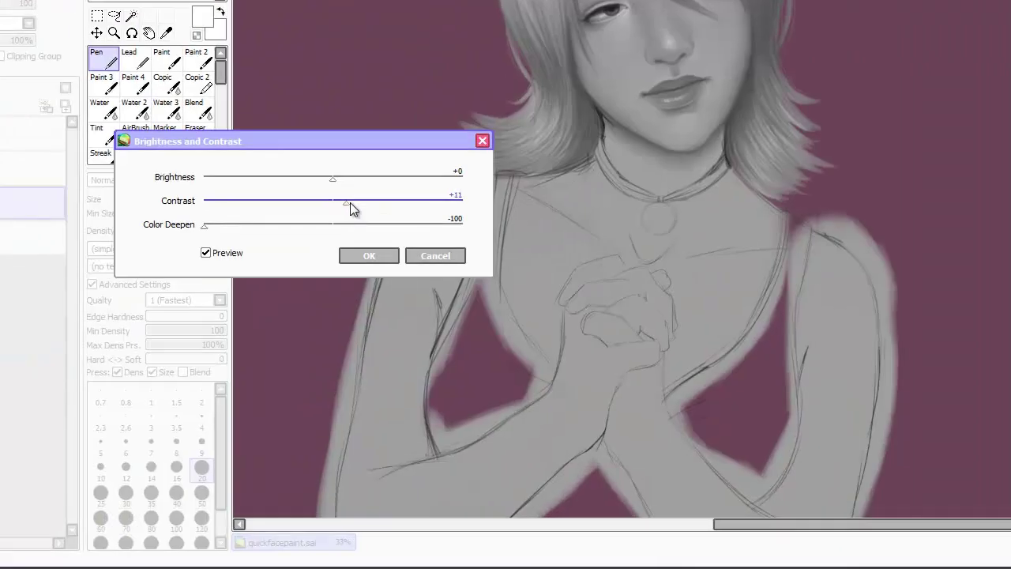
drag(296, 309, 302, 313)
mouse_move(333, 178)
mouse_down()
mouse_move(310, 179)
mouse_move(322, 178)
mouse_up()
drag(271, 379, 273, 380)
drag(307, 406, 335, 406)
drag(153, 428, 219, 440)
click(156, 455)
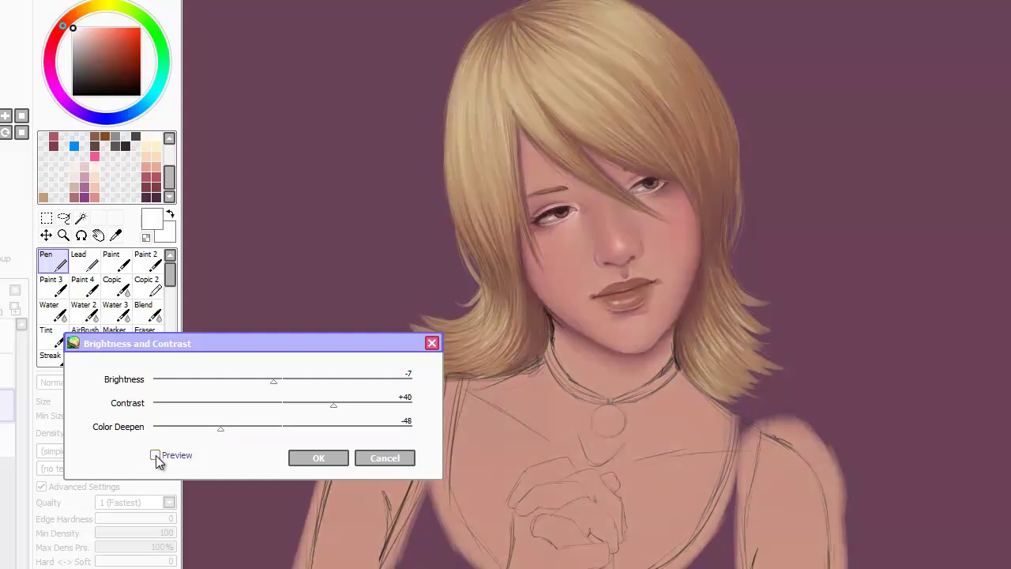
click(156, 454)
Step: Refine the adjustment to Brightness +2, Contrast +35 and Color Deepen -36, compare it with the original, and apply it
click(232, 427)
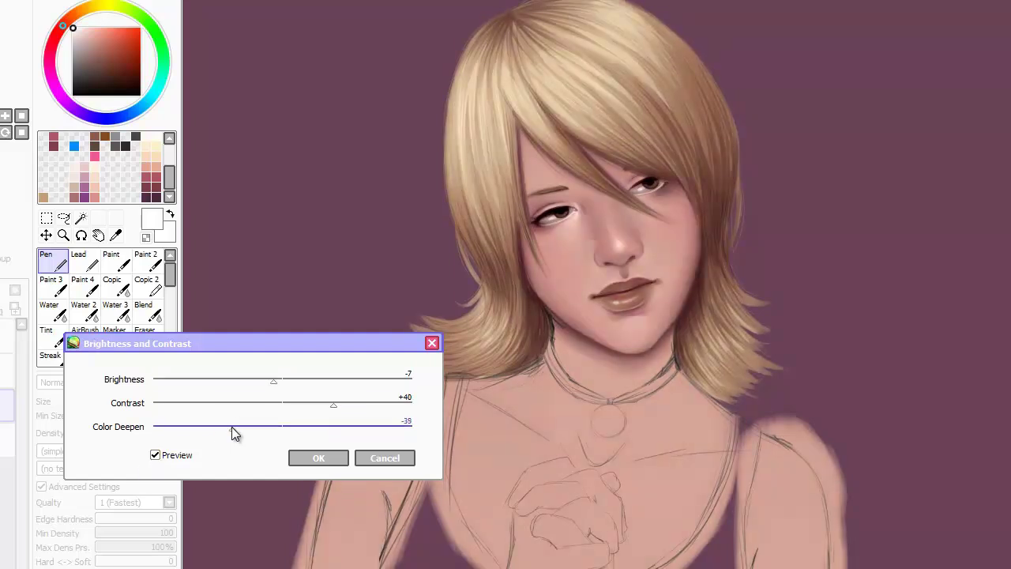
click(316, 405)
drag(316, 404, 328, 406)
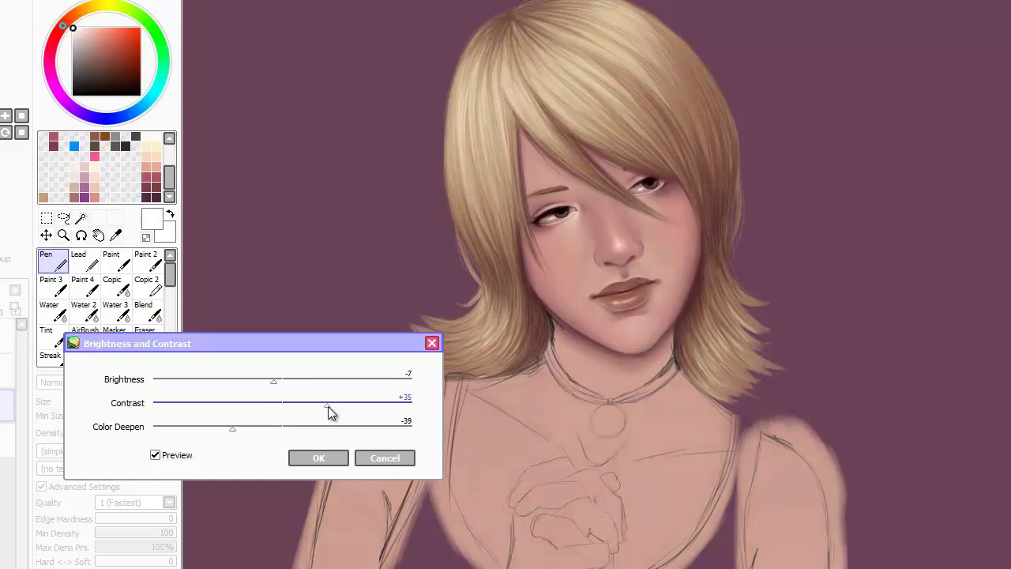
click(225, 428)
drag(223, 427, 228, 427)
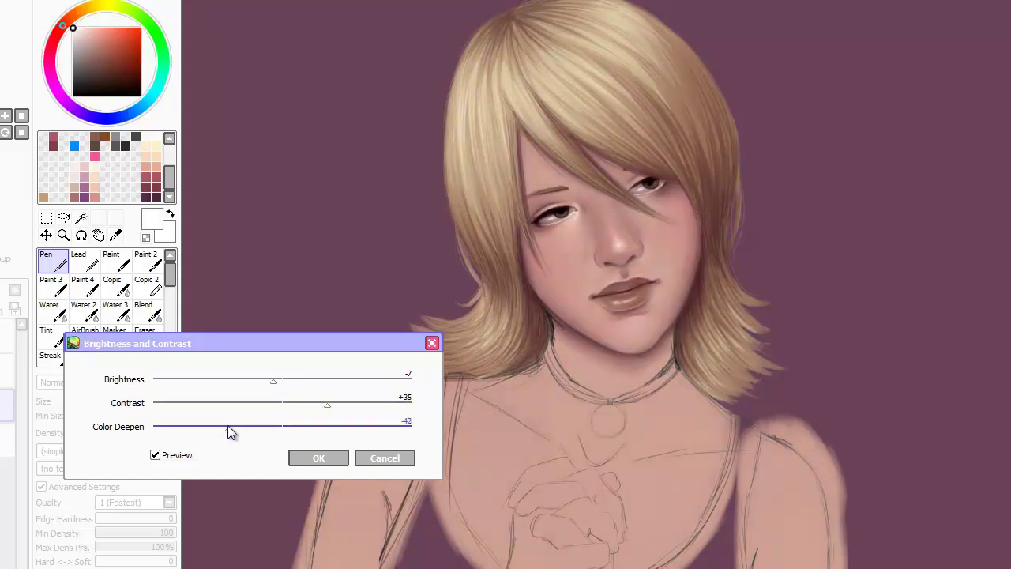
drag(284, 384, 293, 384)
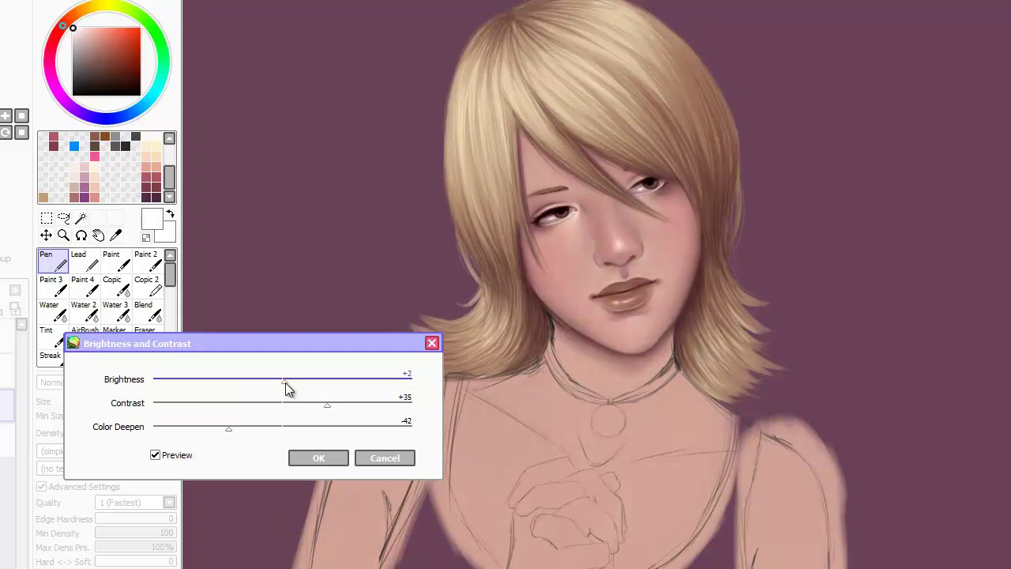
click(234, 429)
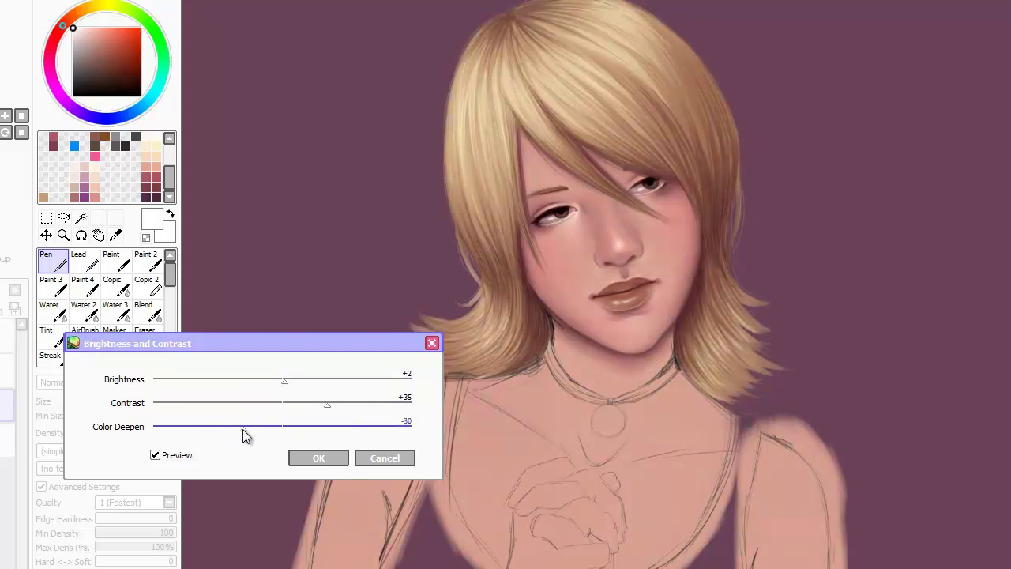
click(155, 455)
click(155, 455)
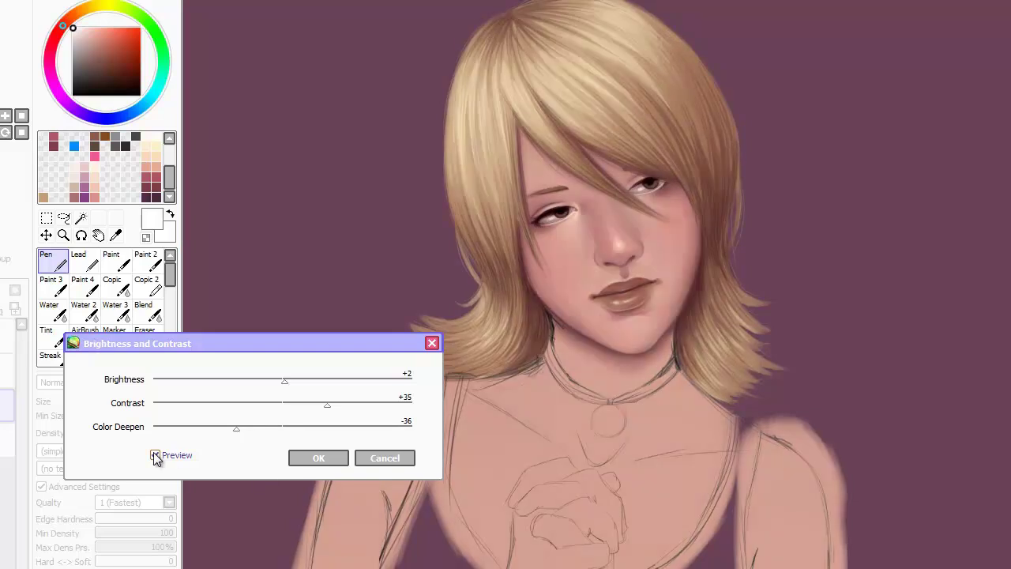
click(325, 458)
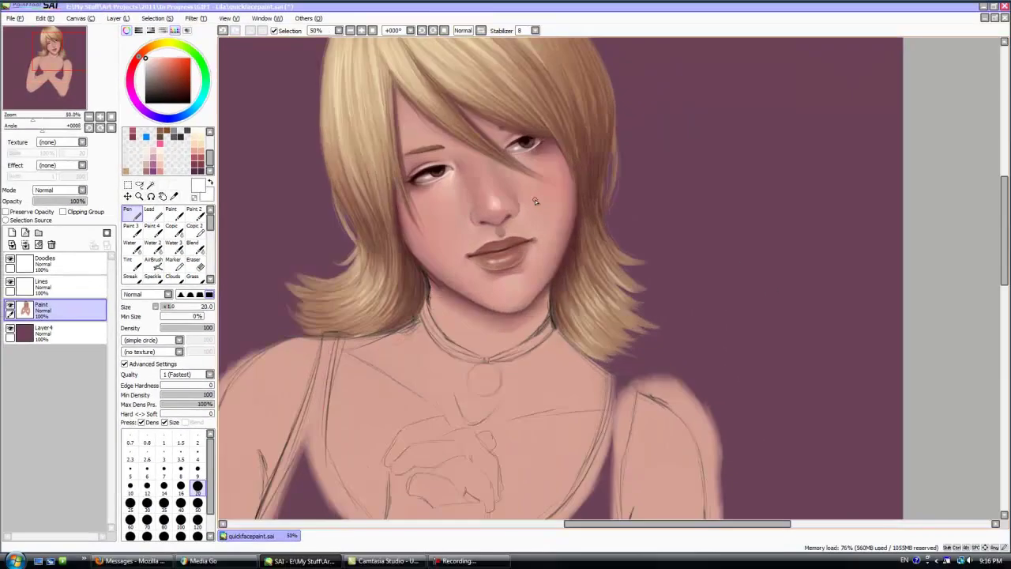
Step: Handwrite a white note beside the portrait about changing the contrast levels, and clear it
scroll(656, 240, up, 1)
scroll(533, 199, down, 2)
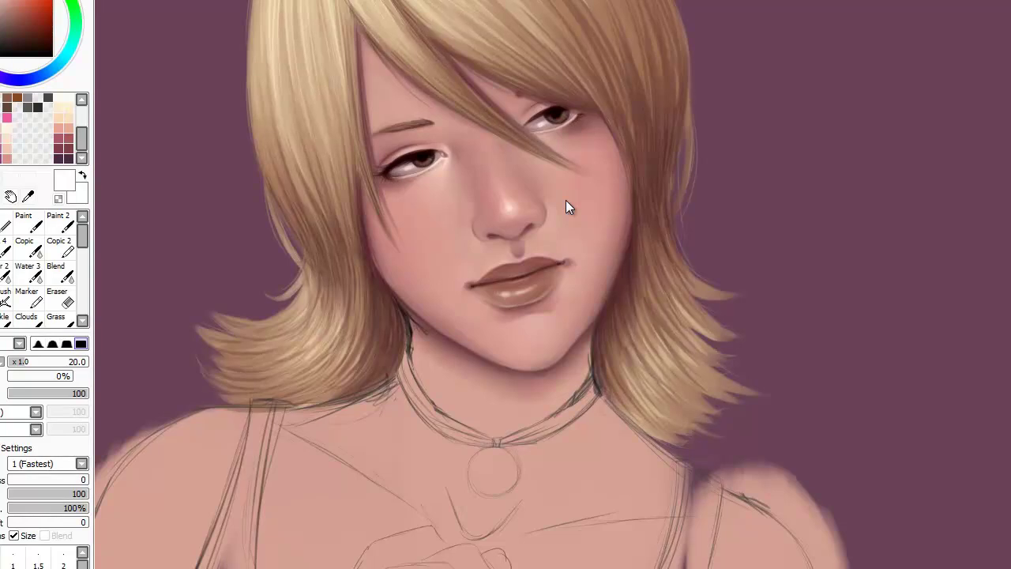
mouse_move(730, 158)
mouse_down()
mouse_move(724, 195)
mouse_move(761, 184)
mouse_up()
mouse_move(771, 130)
mouse_down()
mouse_move(871, 49)
mouse_move(889, 12)
mouse_move(878, 67)
mouse_up()
mouse_move(761, 242)
mouse_down()
mouse_move(823, 168)
mouse_move(831, 121)
mouse_move(878, 98)
mouse_up()
mouse_move(813, 148)
mouse_down()
mouse_move(843, 120)
mouse_move(871, 63)
mouse_move(901, 46)
mouse_up()
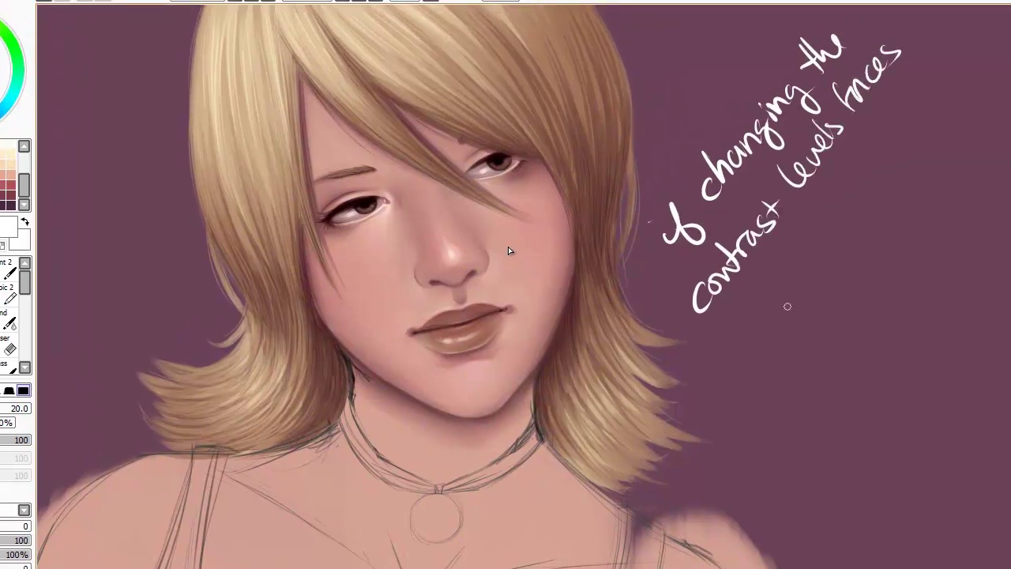
mouse_move(719, 340)
mouse_down()
mouse_move(767, 320)
mouse_move(791, 267)
mouse_move(909, 128)
mouse_move(930, 79)
mouse_move(949, 77)
mouse_up()
mouse_move(733, 433)
mouse_down()
mouse_move(770, 423)
mouse_move(808, 335)
mouse_move(861, 264)
mouse_move(896, 251)
mouse_move(1010, 60)
mouse_up()
mouse_move(784, 475)
mouse_down()
mouse_move(806, 482)
mouse_move(940, 273)
mouse_move(990, 162)
mouse_move(1010, 156)
mouse_up()
mouse_move(806, 553)
mouse_down()
mouse_move(908, 422)
mouse_move(941, 426)
mouse_up()
drag(948, 371, 984, 304)
drag(985, 447, 964, 473)
drag(973, 433, 969, 442)
click(972, 410)
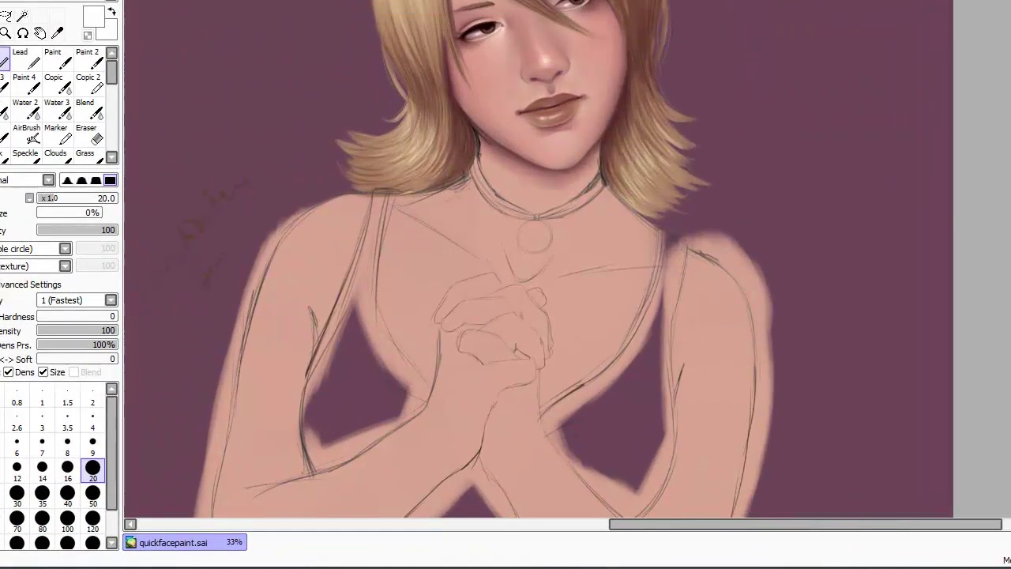
Step: Try a Hue of -3 on the Paint layer in Hue and Saturation, return it to 0, and accept the dialog
key(ctrl+u)
mouse_move(208, 167)
mouse_down()
mouse_move(86, 152)
mouse_move(355, 182)
mouse_move(204, 173)
mouse_up()
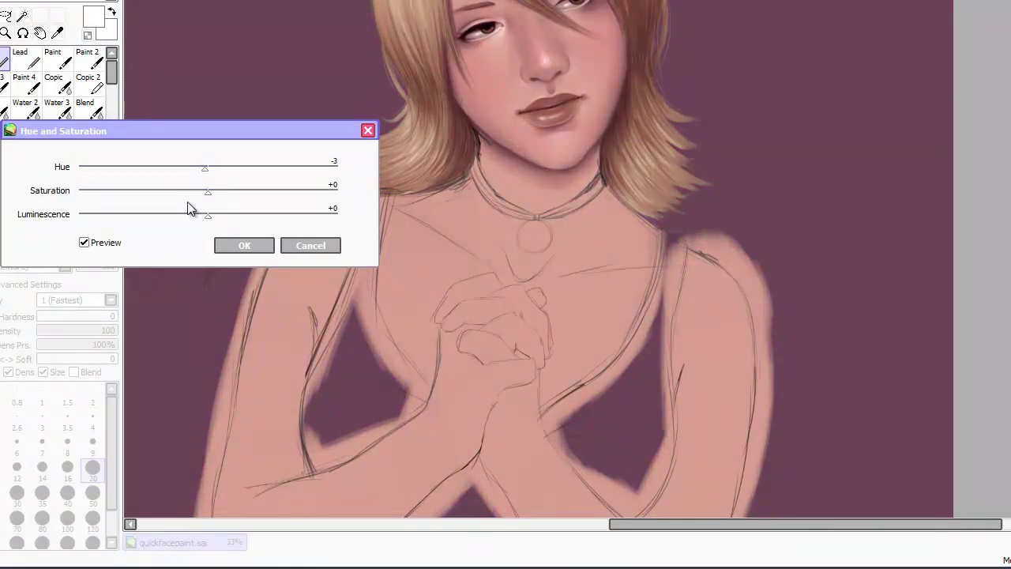
click(85, 243)
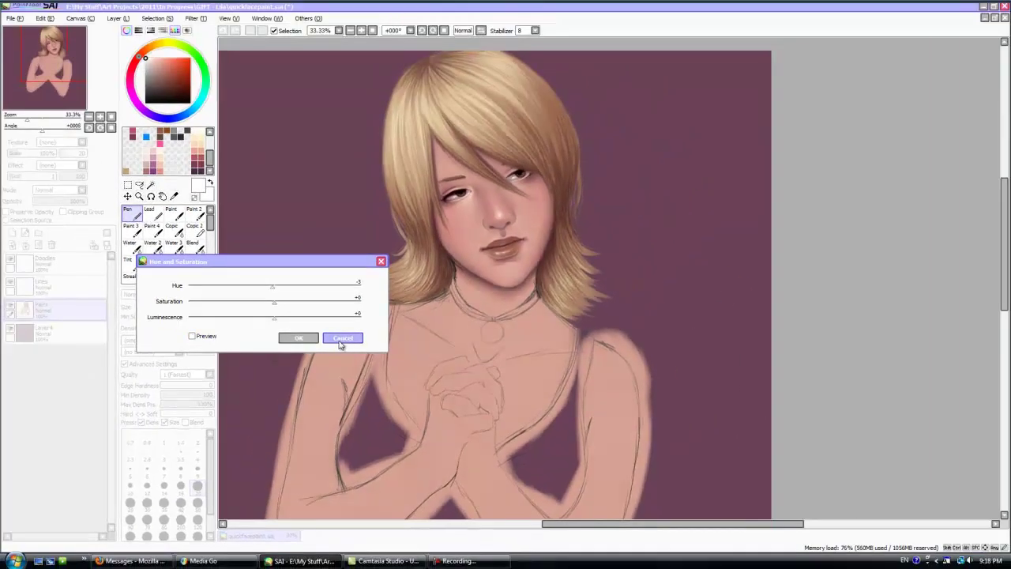
click(192, 337)
click(273, 288)
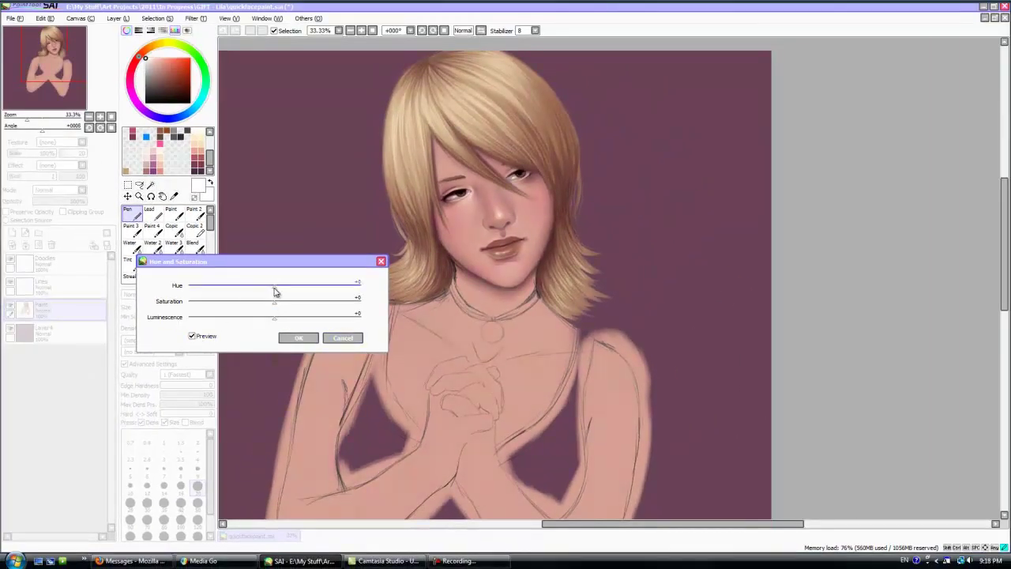
click(298, 338)
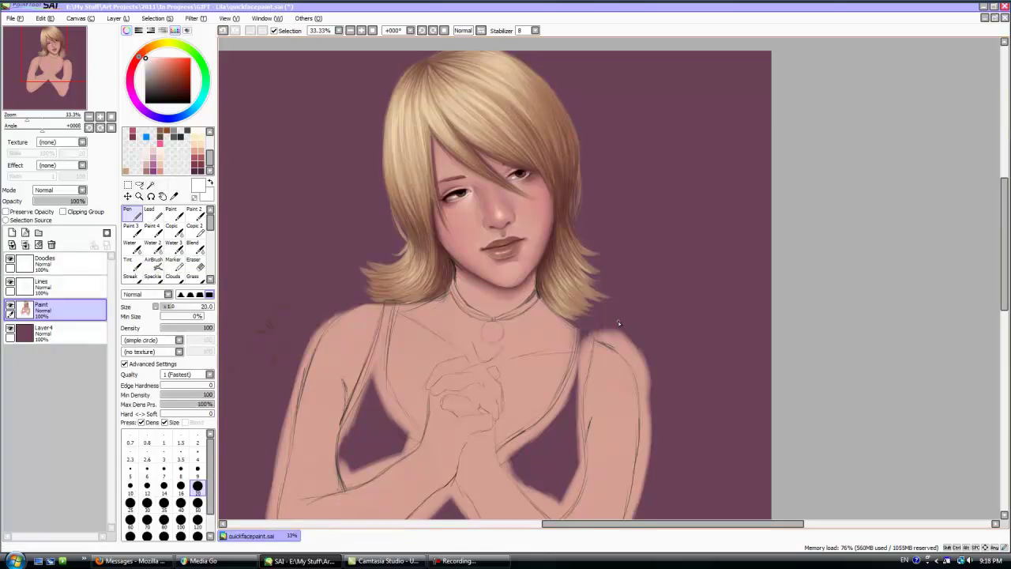
Step: Set Paint 3 to size 12 and density 100 with a medium brown for the hair
scroll(618, 321, up, 1)
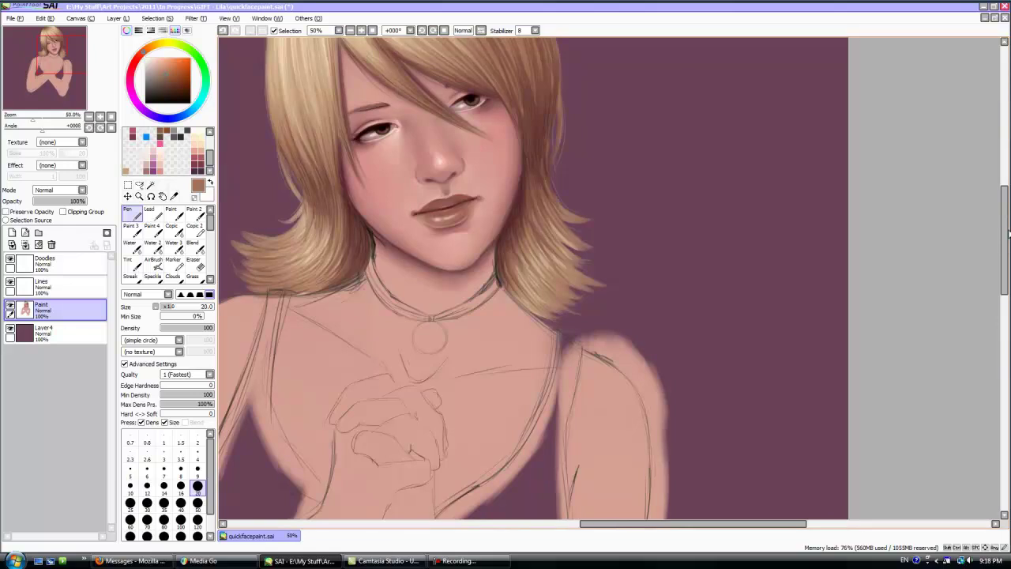
drag(1007, 233, 1007, 211)
scroll(629, 160, up, 1)
scroll(621, 163, down, 1)
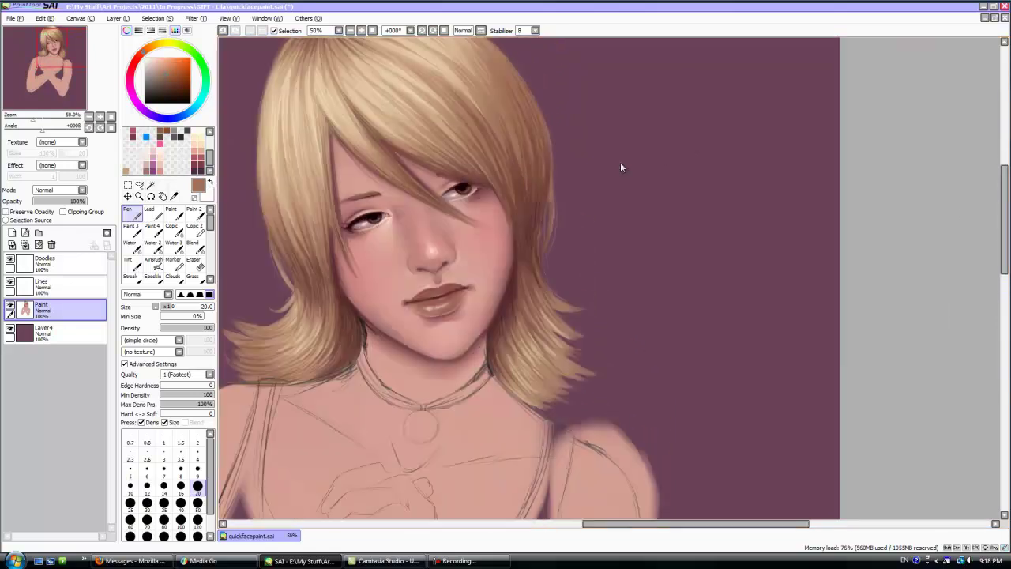
click(133, 229)
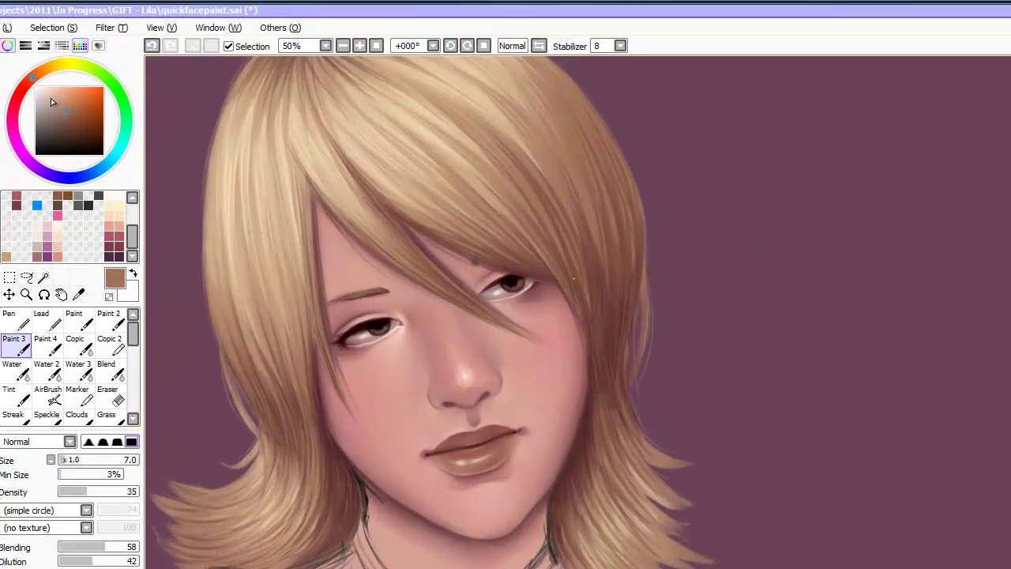
click(54, 28)
click(53, 27)
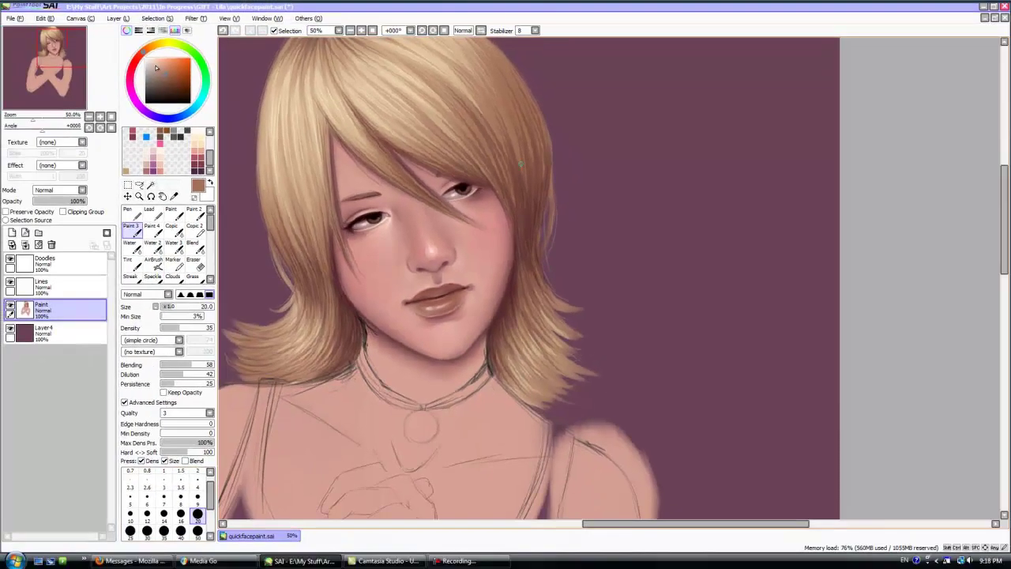
click(212, 328)
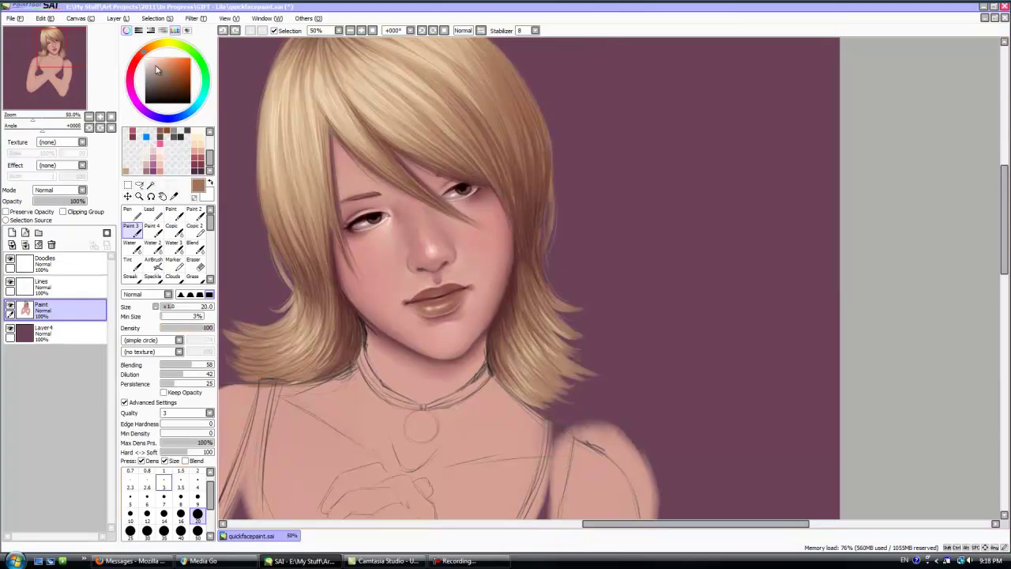
click(147, 513)
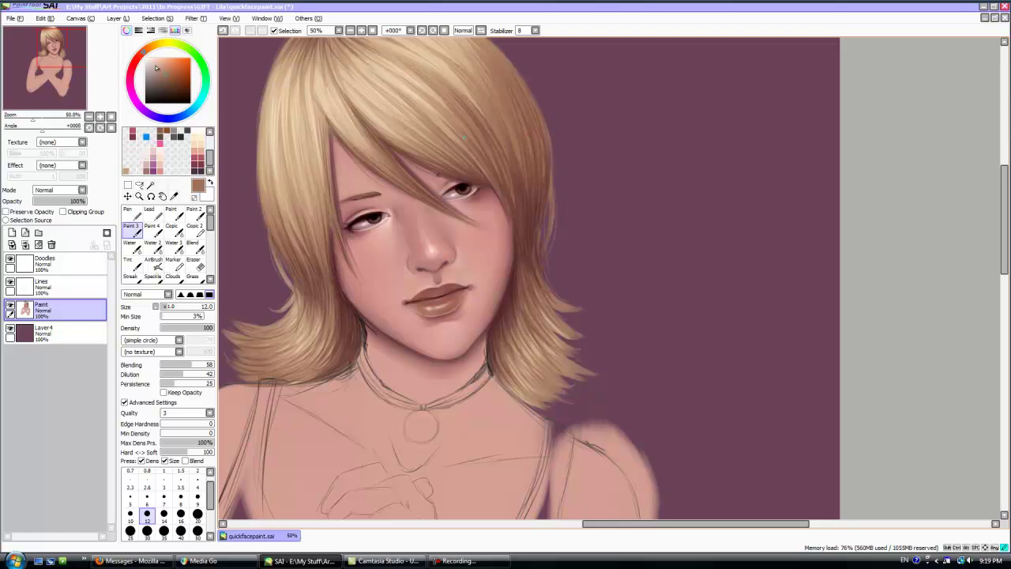
Step: Deepen the hair strands beside the face with Paint 3 at size 9, using darker browns sampled from the hair
alt+click(525, 172)
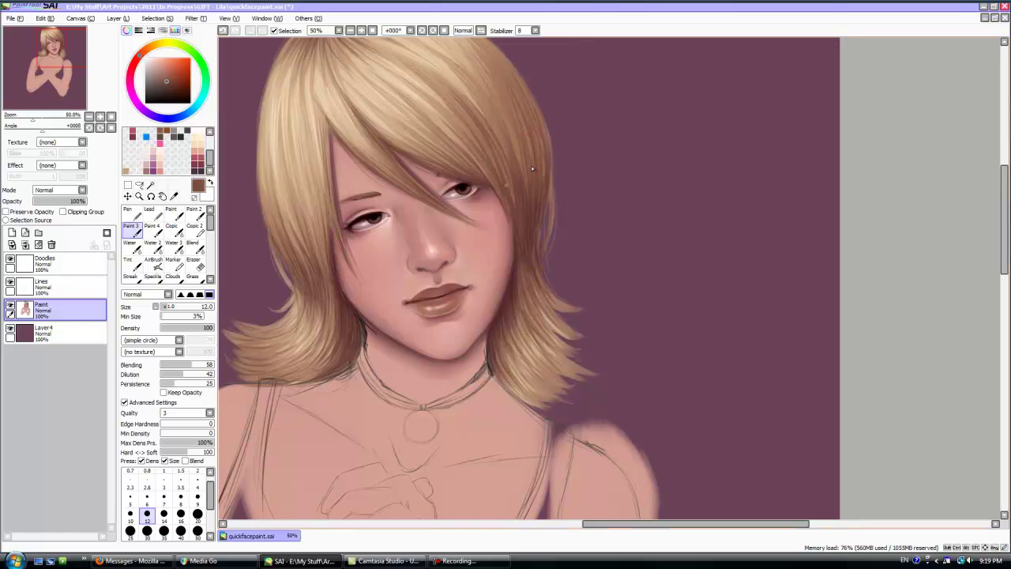
key(bracketleft)
key(bracketleft)
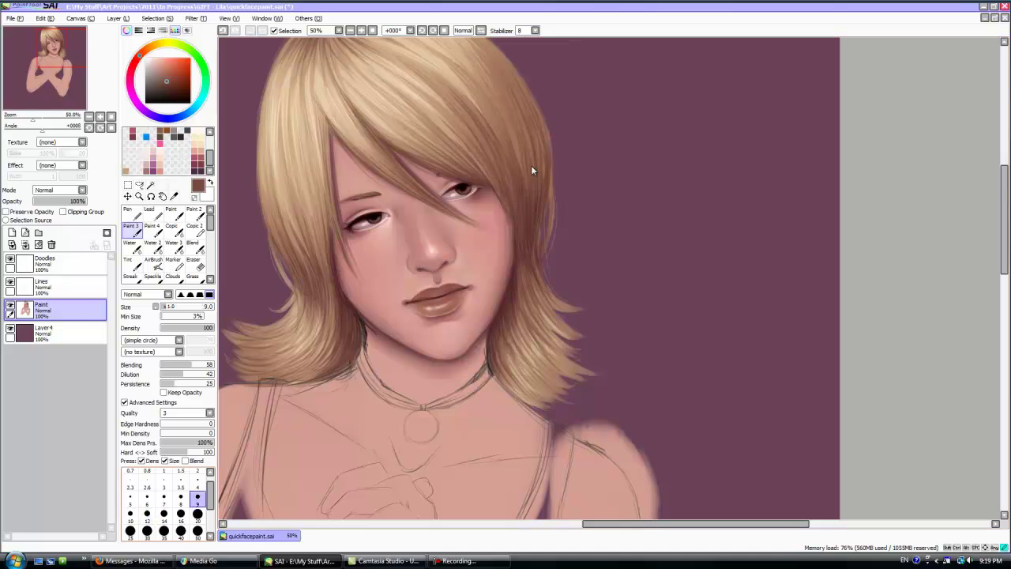
alt+click(531, 167)
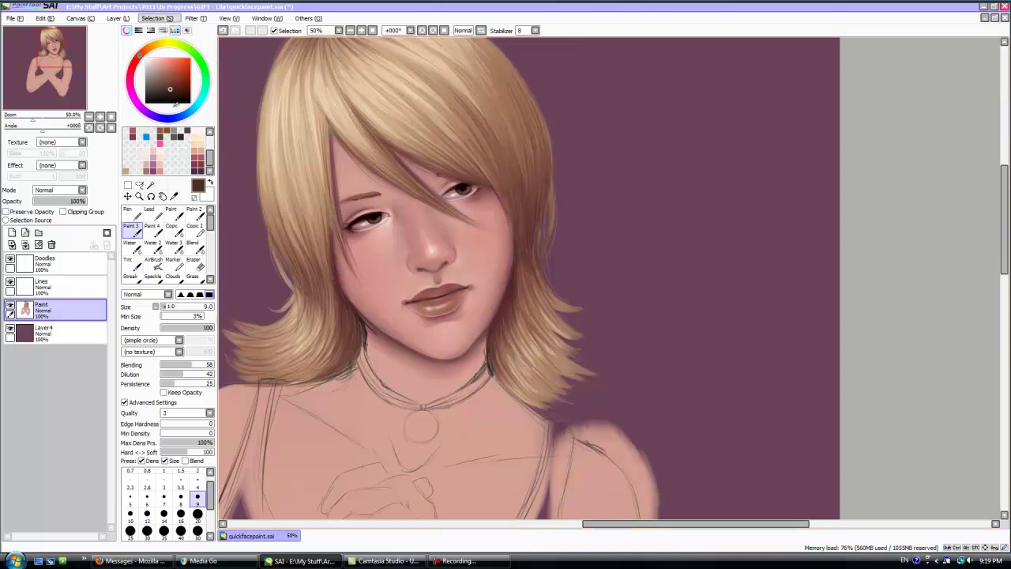
Step: Darken the fine hair shadows beside the cheek with Paint 3 at size 4 in a near-black brown sampled from the eye
scroll(338, 320, down, 1)
scroll(384, 286, up, 2)
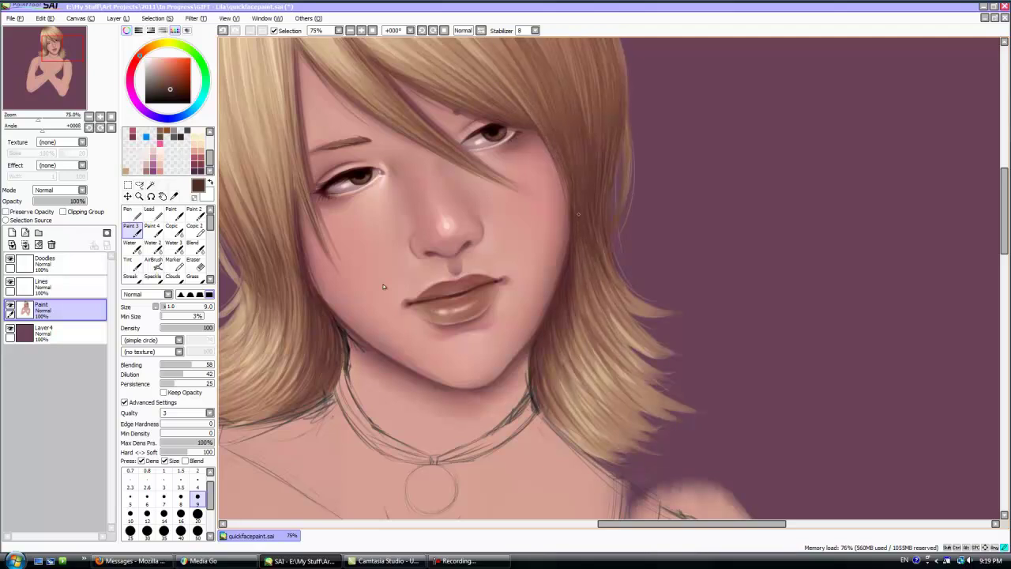
alt+click(359, 176)
click(198, 482)
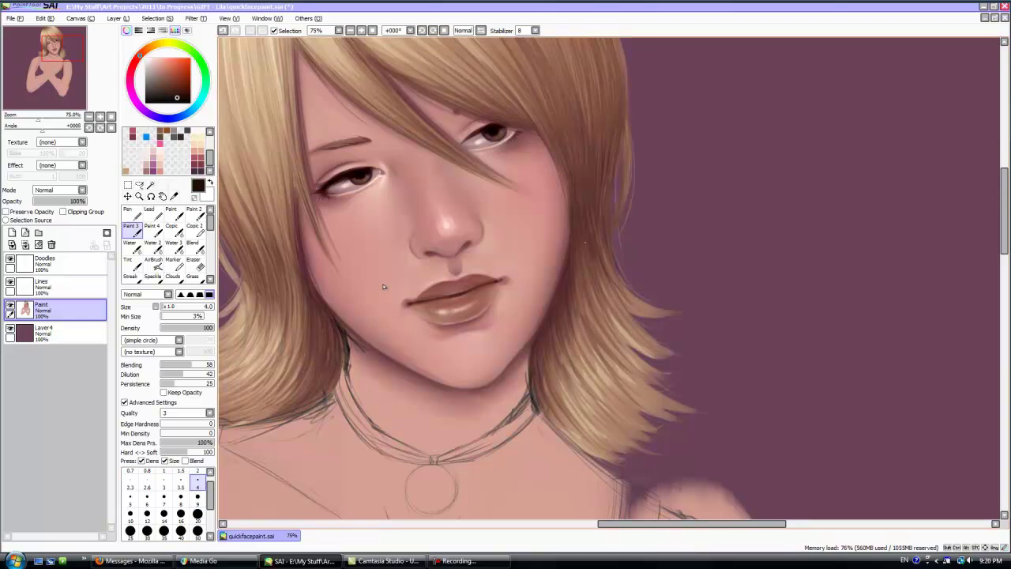
Step: Select Blend at size 40 and examine the whole portrait and the nose and mouth area up close
scroll(383, 287, down, 2)
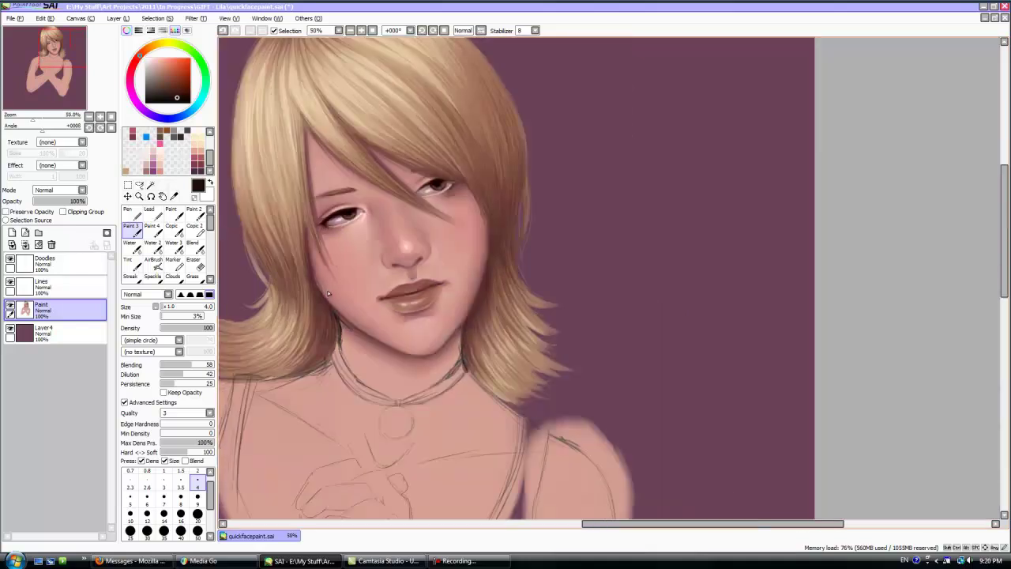
drag(619, 523, 588, 524)
drag(1004, 248, 1004, 262)
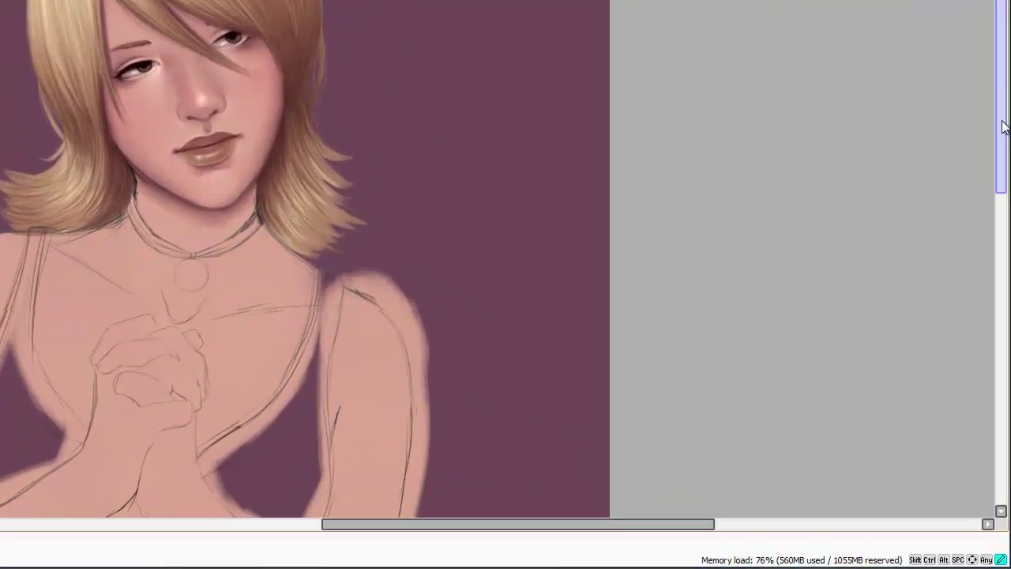
drag(1000, 139, 1000, 137)
scroll(185, 164, up, 1)
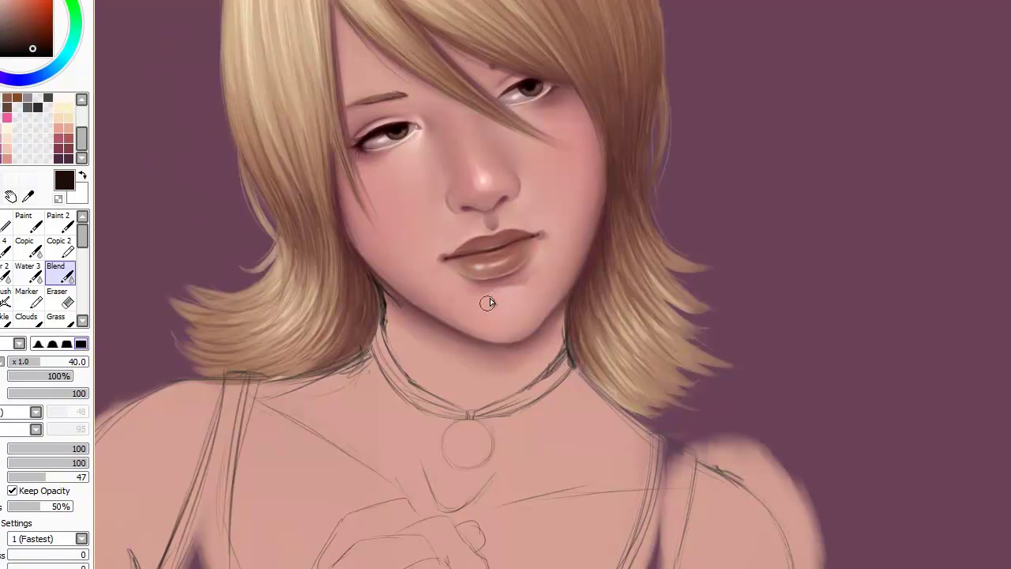
drag(495, 272, 477, 377)
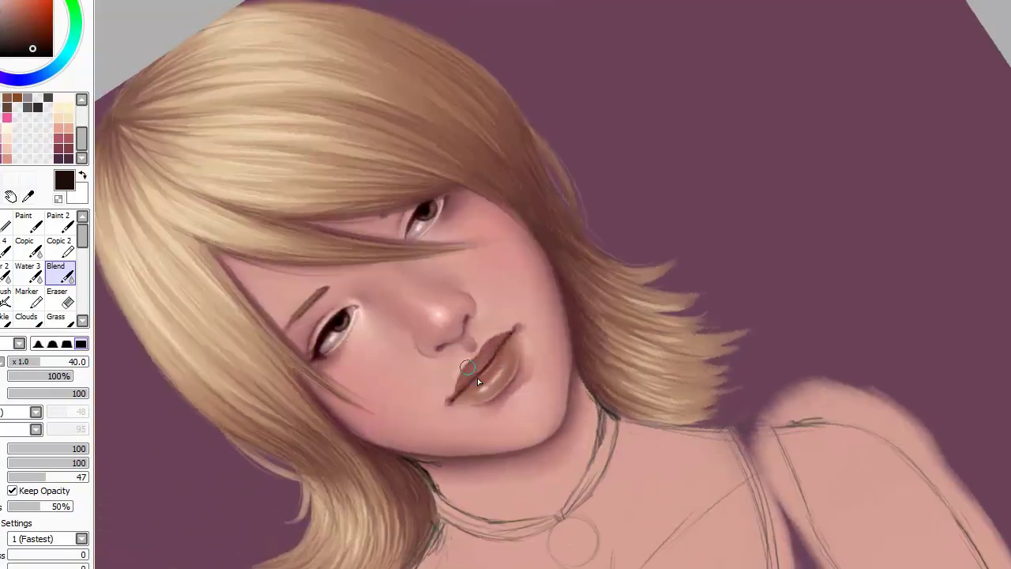
scroll(590, 442, up, 1)
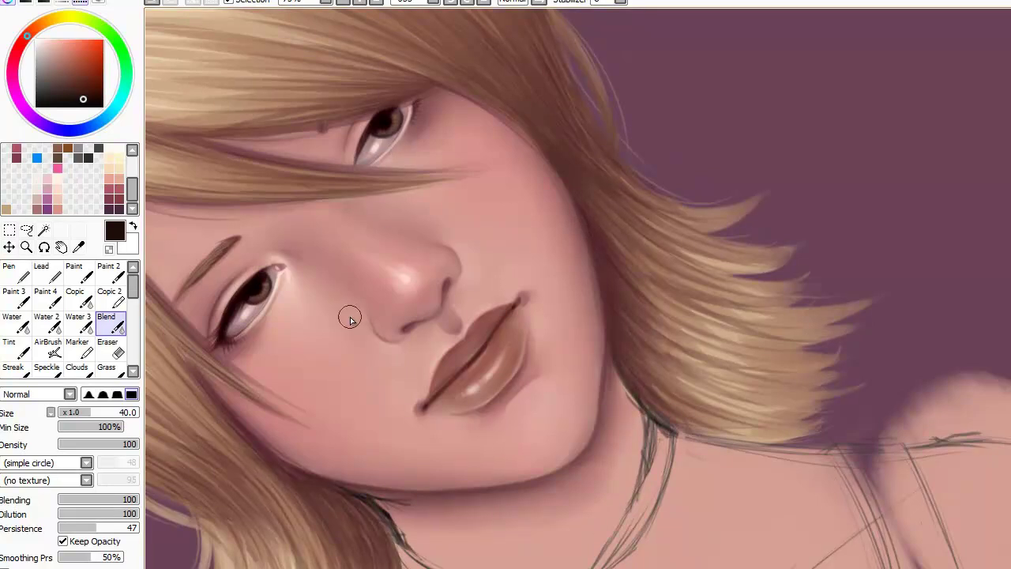
scroll(457, 341, up, 1)
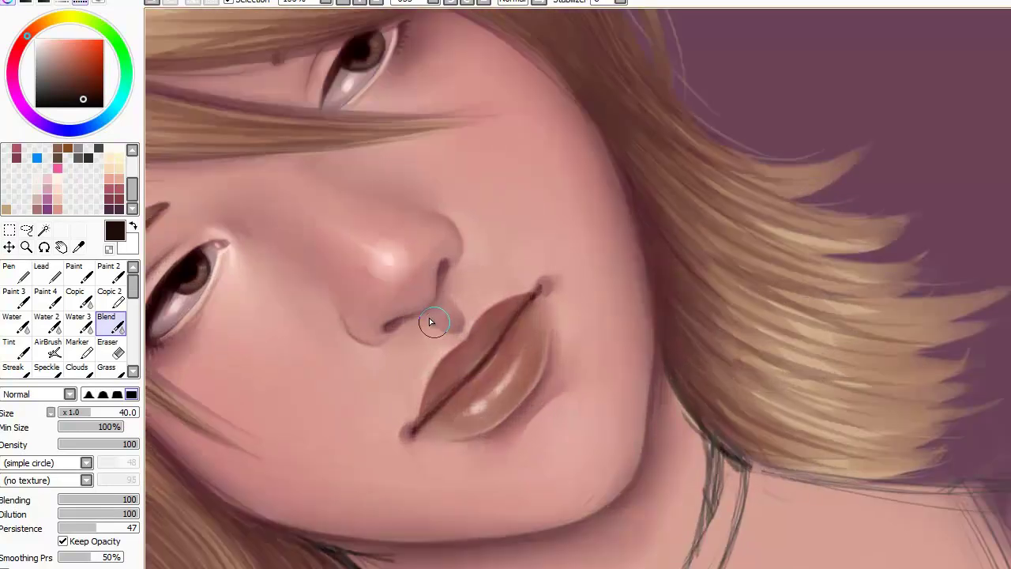
Step: Add fine highlights around the nose and lips with Paint 3 at size 2 in pale pink sampled from the nose highlight
right_click(388, 259)
click(26, 296)
click(116, 568)
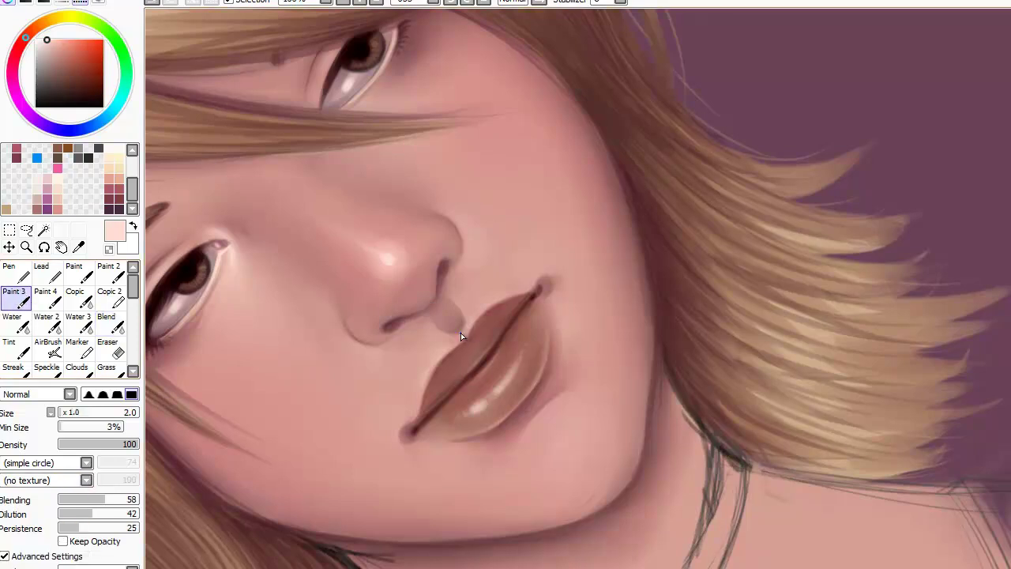
scroll(461, 333, up, 1)
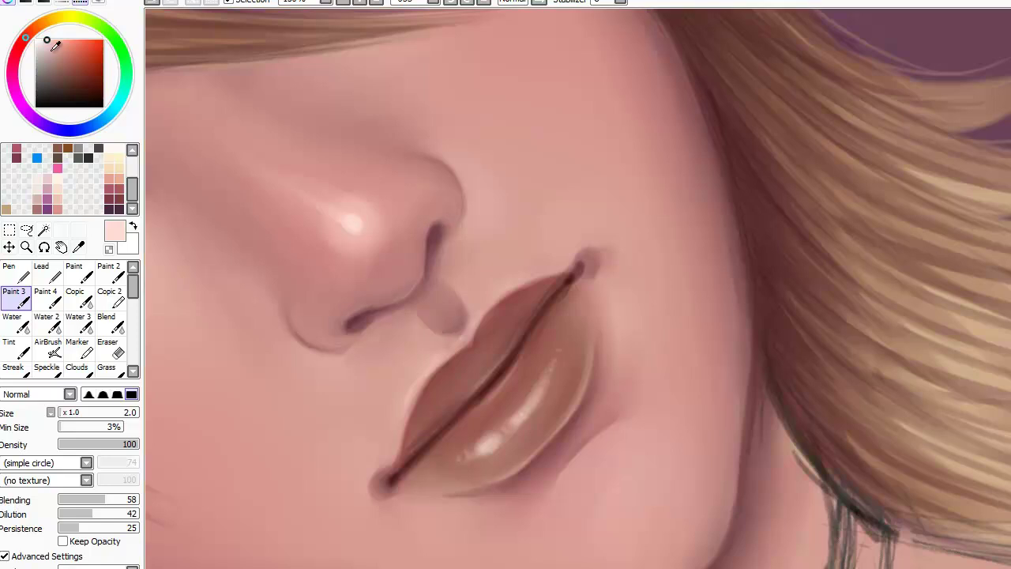
scroll(399, 284, down, 3)
scroll(413, 289, up, 1)
scroll(413, 289, up, 1)
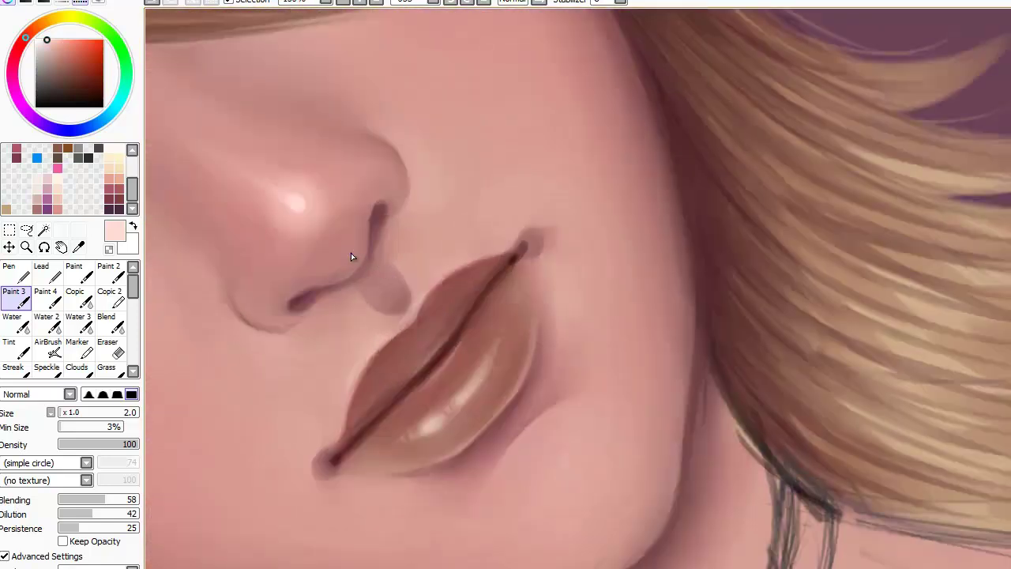
Step: Start a white Pen note on the Doodles layer beside the nose, with an arrow and "minor details like this help build contrast"
key(n)
click(67, 412)
drag(457, 191, 433, 207)
drag(447, 168, 479, 130)
drag(475, 141, 520, 85)
mouse_move(483, 204)
mouse_down()
mouse_move(530, 124)
mouse_move(553, 120)
mouse_move(561, 187)
mouse_move(583, 141)
mouse_move(605, 139)
mouse_move(584, 283)
mouse_move(572, 234)
mouse_move(615, 249)
mouse_up()
mouse_move(607, 193)
mouse_down()
mouse_move(623, 212)
mouse_move(676, 131)
mouse_up()
mouse_move(564, 371)
mouse_down()
mouse_move(584, 343)
mouse_move(635, 318)
mouse_up()
drag(651, 279, 652, 297)
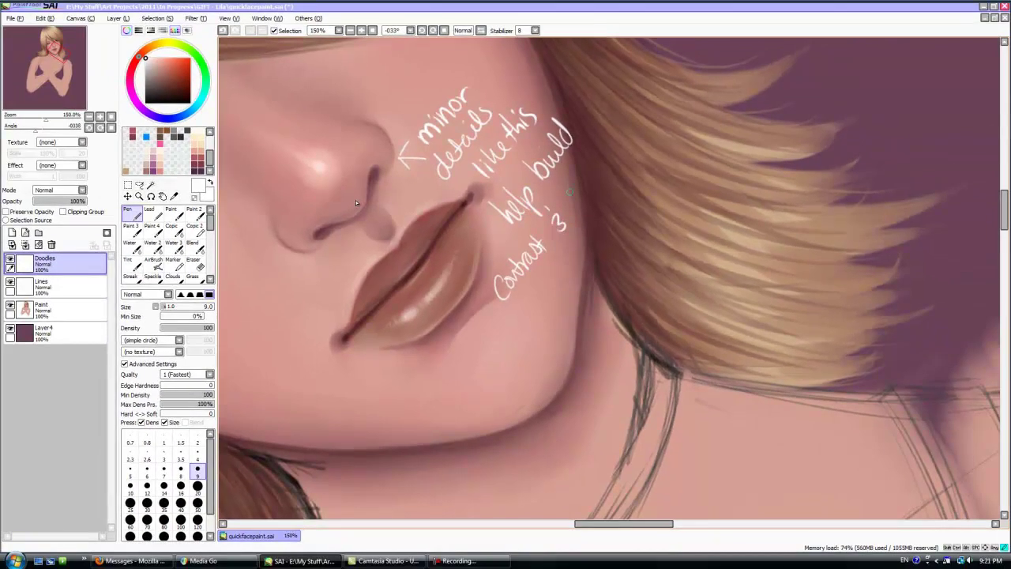
Step: Continue the handwritten note with "seperate features - even if no one knows they're there" and a smiley
mouse_move(568, 191)
mouse_down()
mouse_move(593, 191)
mouse_move(626, 132)
mouse_up()
mouse_move(542, 294)
mouse_down()
mouse_move(572, 276)
mouse_move(643, 173)
mouse_up()
mouse_move(622, 274)
mouse_down()
mouse_move(614, 252)
mouse_move(671, 198)
mouse_move(656, 205)
mouse_move(680, 176)
mouse_up()
mouse_move(652, 297)
mouse_down()
mouse_move(685, 261)
mouse_move(707, 202)
mouse_move(741, 153)
mouse_up()
drag(711, 274, 754, 232)
drag(767, 278, 771, 300)
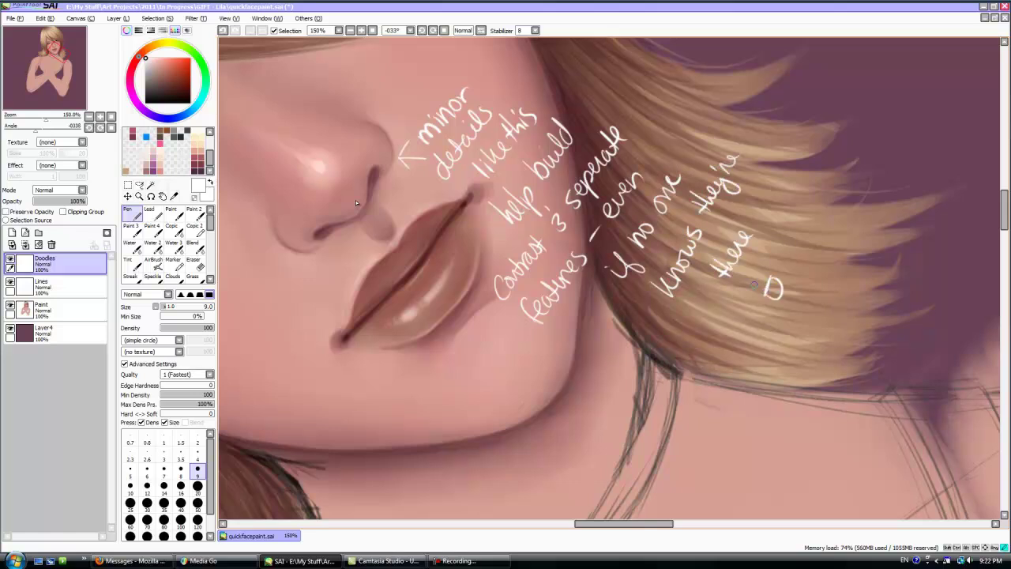
Step: Reset the canvas rotation and clear the handwritten note from the Doodles layer
click(111, 127)
scroll(565, 246, down, 1)
scroll(566, 245, down, 1)
click(39, 245)
scroll(515, 218, down, 1)
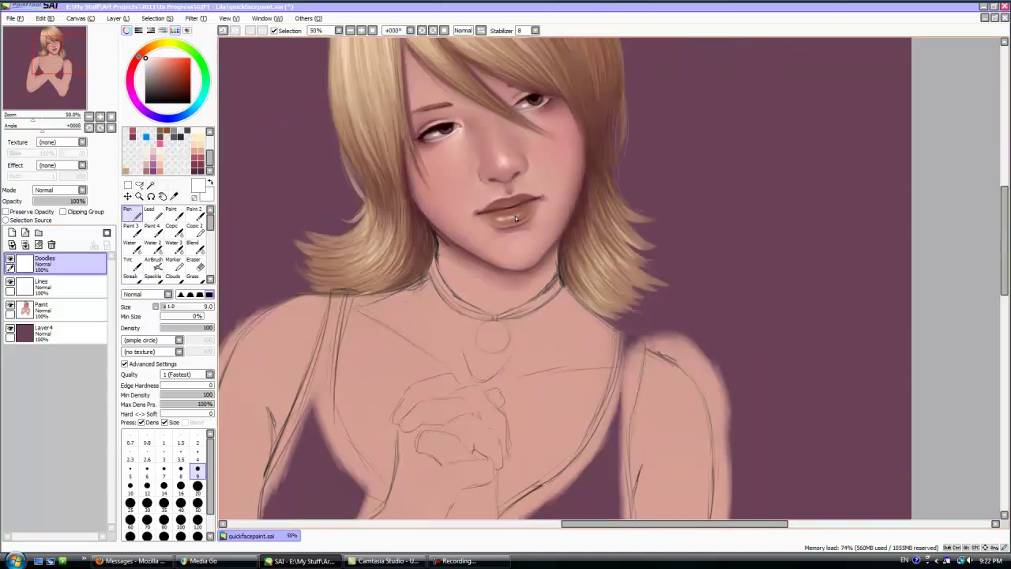
Step: Deepen the hair strands near the crown on the Paint layer with Paint 3 at size 9 in brown sampled from the hair
scroll(973, 198, up, 3)
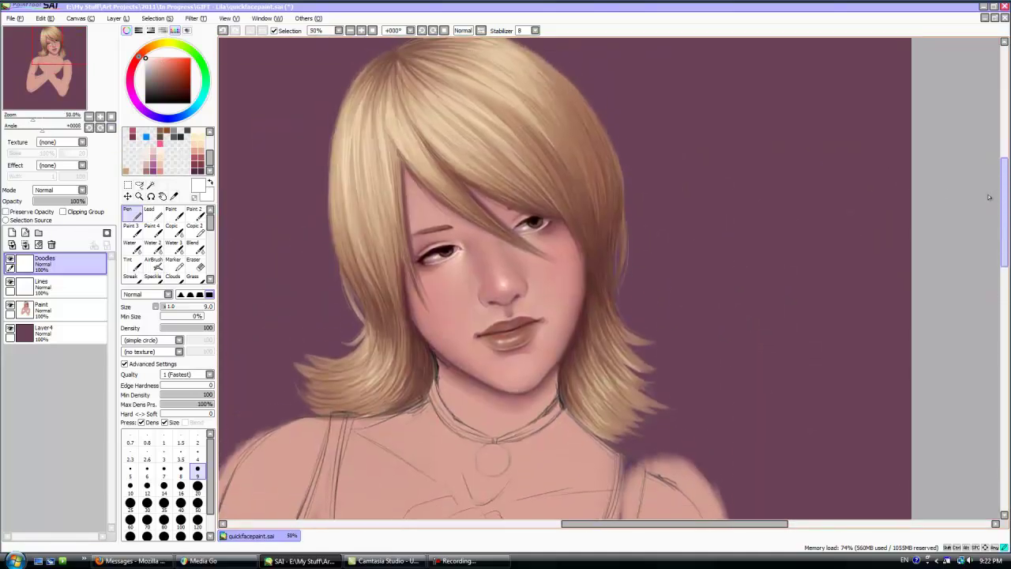
right_click(394, 63)
click(134, 233)
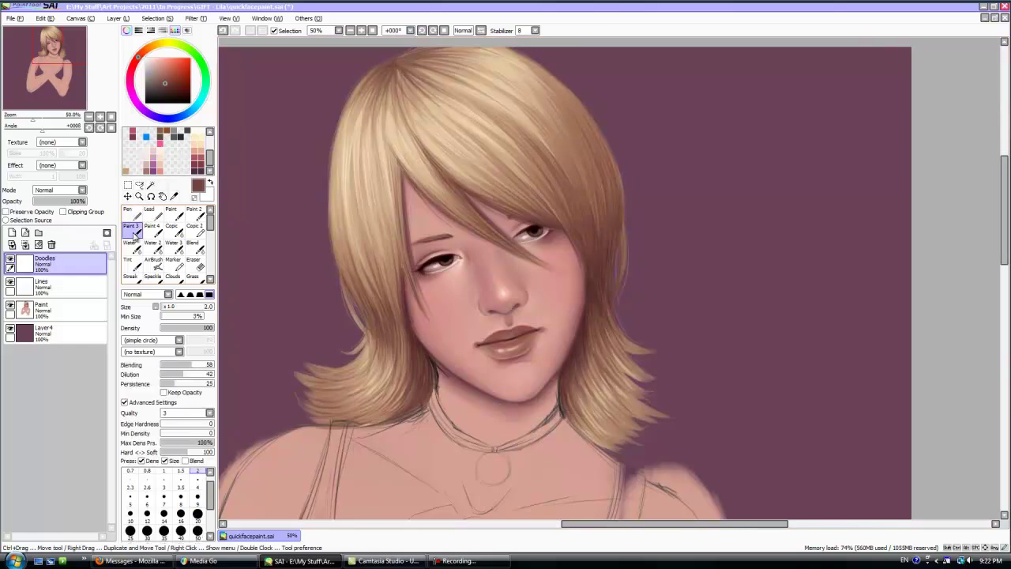
click(197, 496)
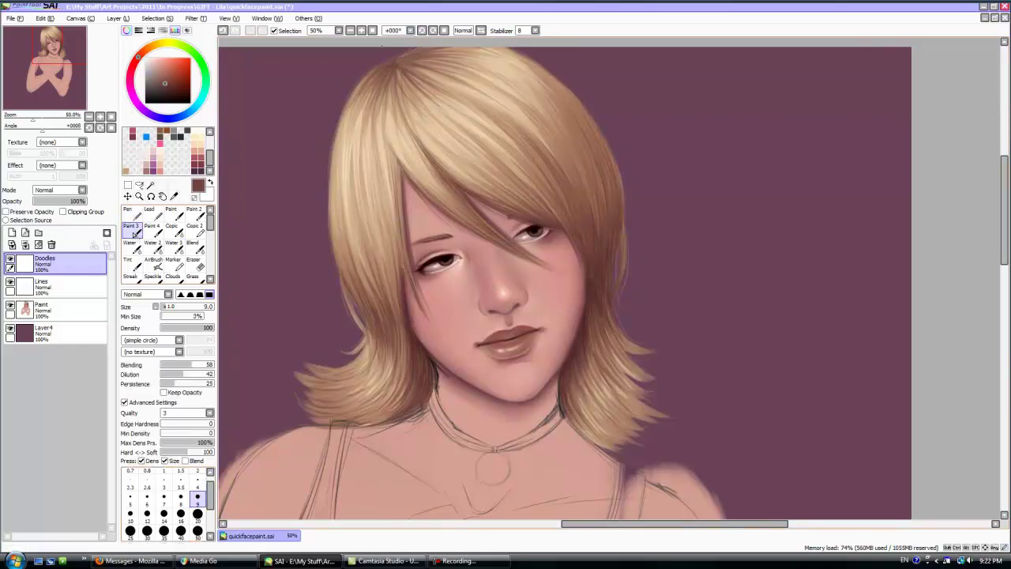
click(67, 310)
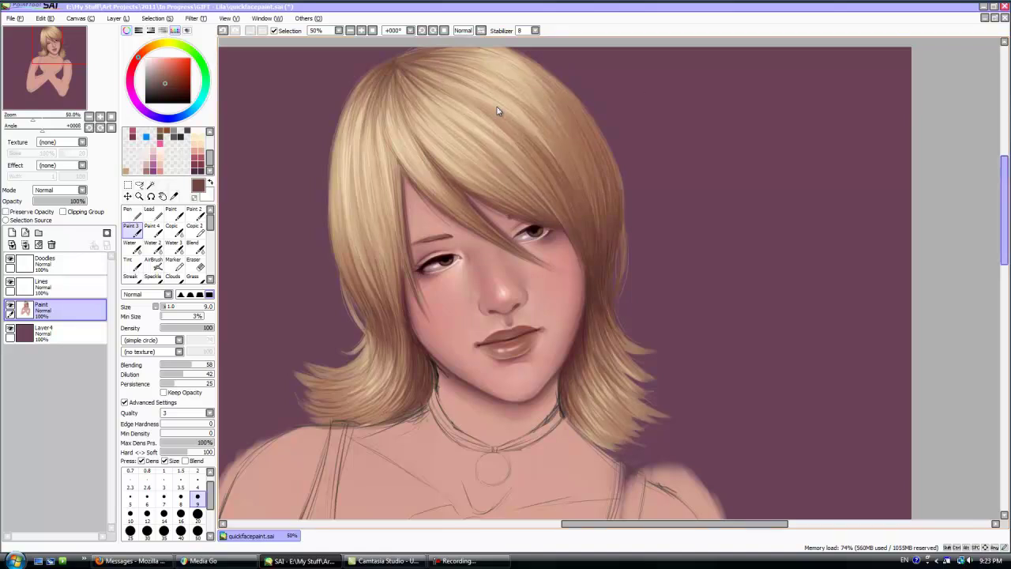
Step: Clean up leftover sketch lines around the hair on the Lines layer with the Eraser at size 200
scroll(497, 107, up, 3)
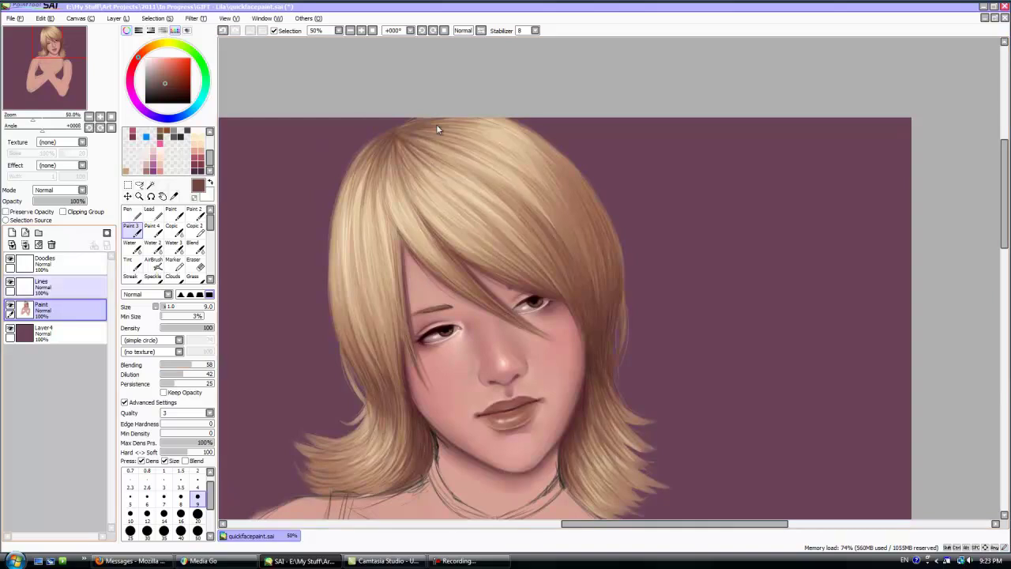
click(67, 286)
click(195, 264)
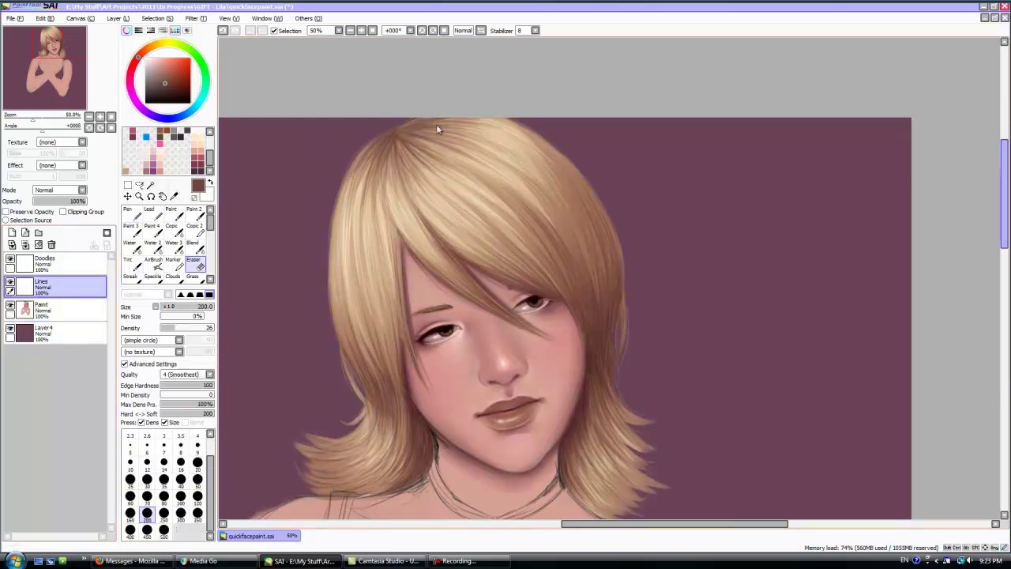
scroll(436, 124, down, 6)
scroll(436, 124, up, 2)
Step: Hide Layer4 to check the hair's outer edge, touch it up on the Paint layer with Paint 3, and show Layer4 again
click(10, 328)
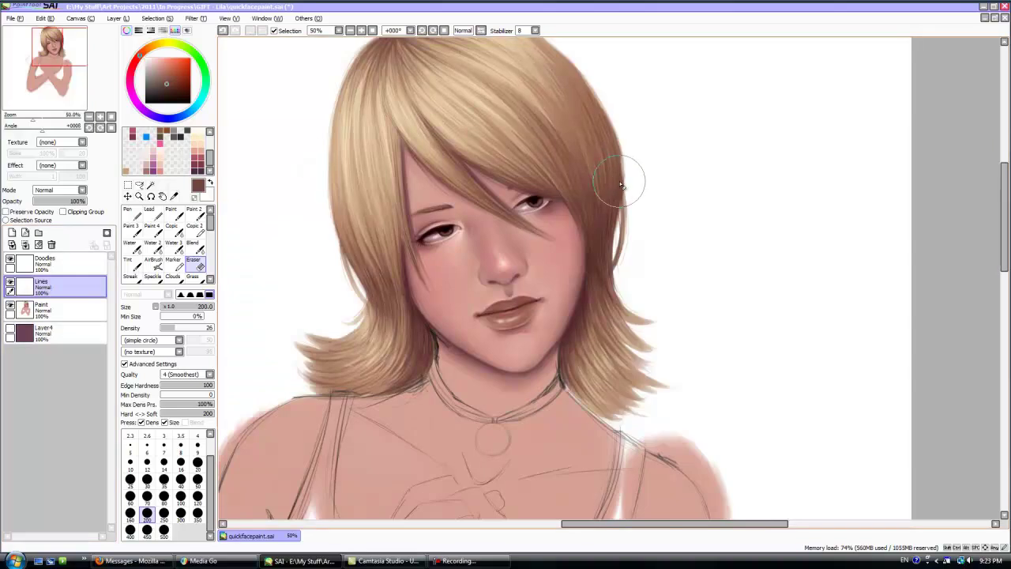
click(136, 230)
click(71, 310)
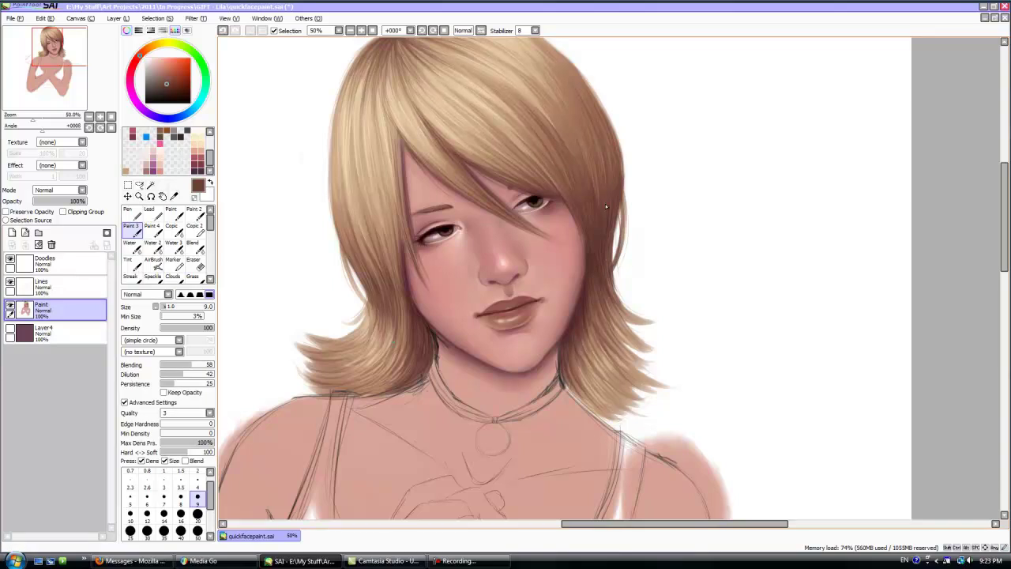
click(9, 328)
Step: Make a rectangular selection around the figure, trimming the empty background on both sides
scroll(627, 237, down, 1)
drag(1004, 218, 994, 242)
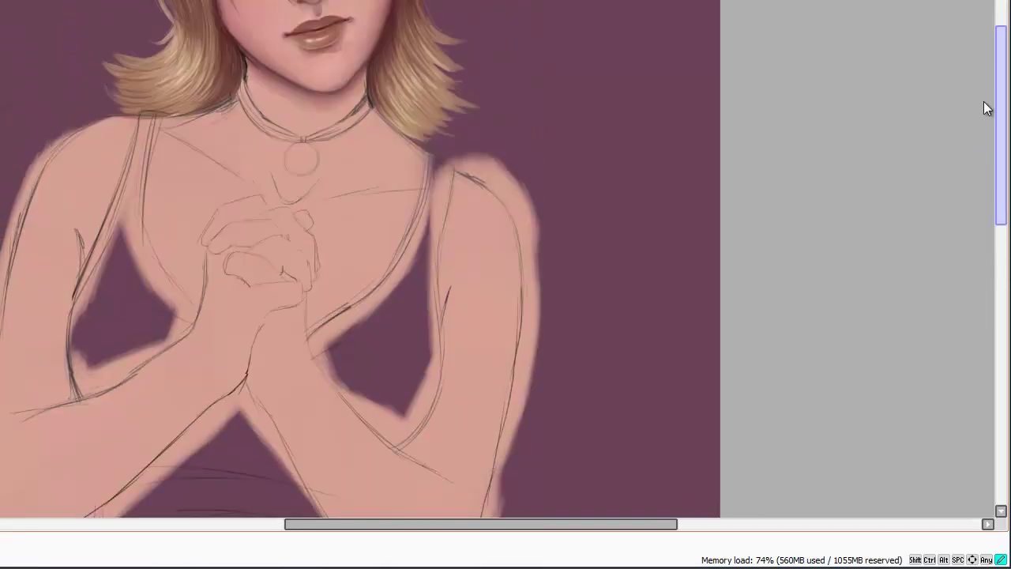
drag(985, 108, 982, 142)
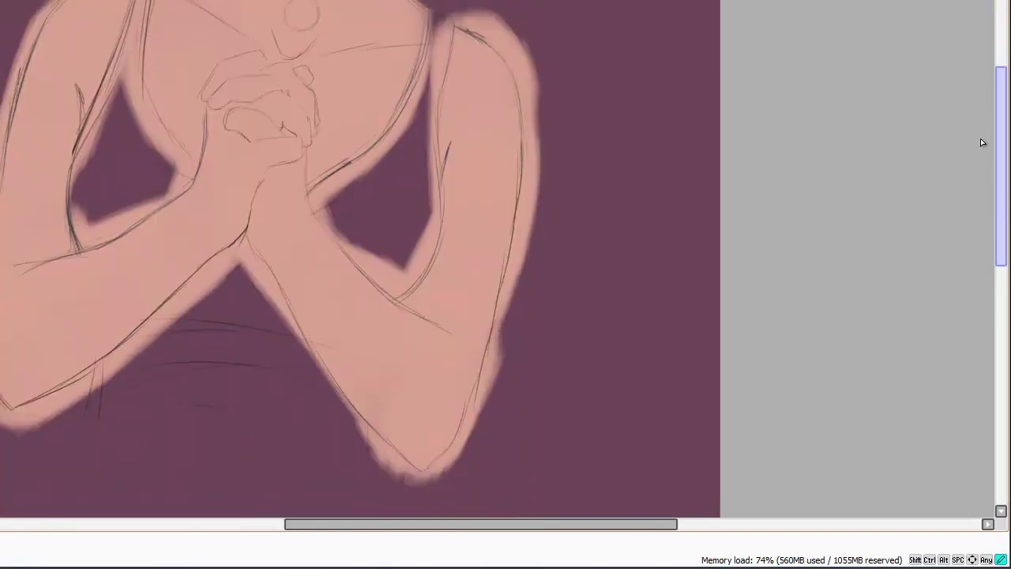
scroll(461, 108, down, 2)
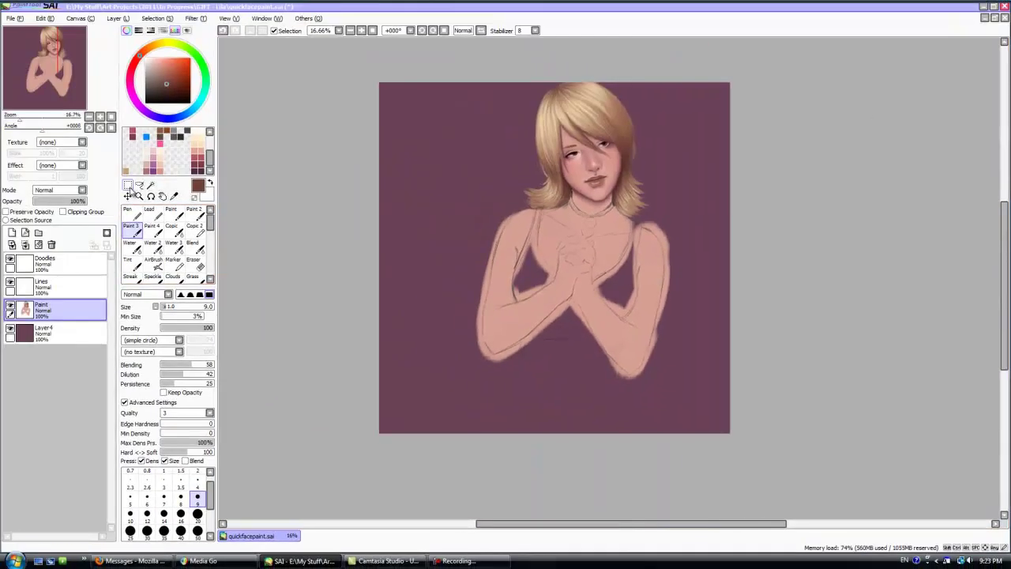
click(129, 188)
scroll(651, 126, up, 1)
drag(703, 56, 585, 74)
drag(584, 119, 683, 59)
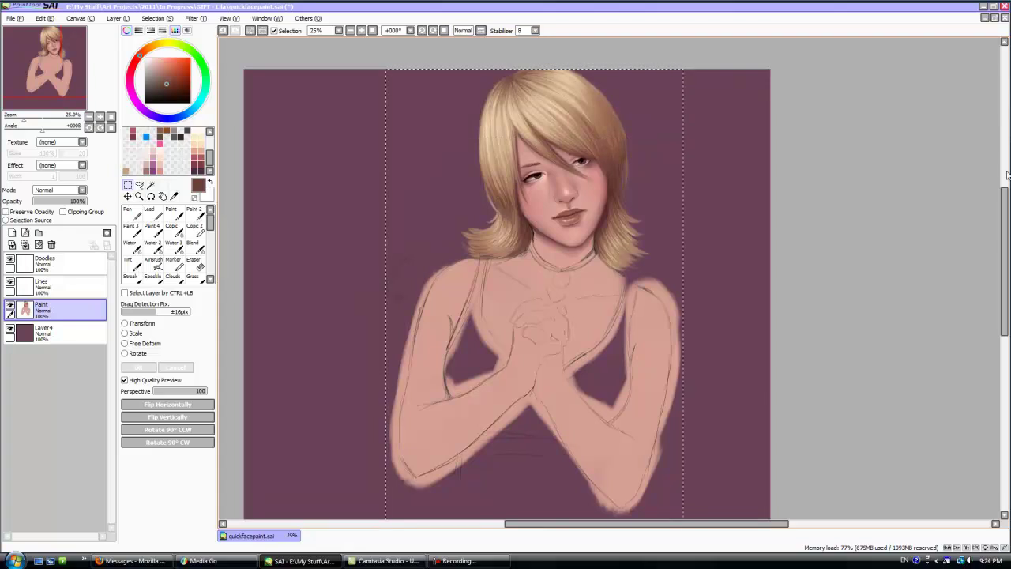
Step: Cut the selection's lower end just above the lowest elbow and crop the canvas to the selection
scroll(558, 437, down, 3)
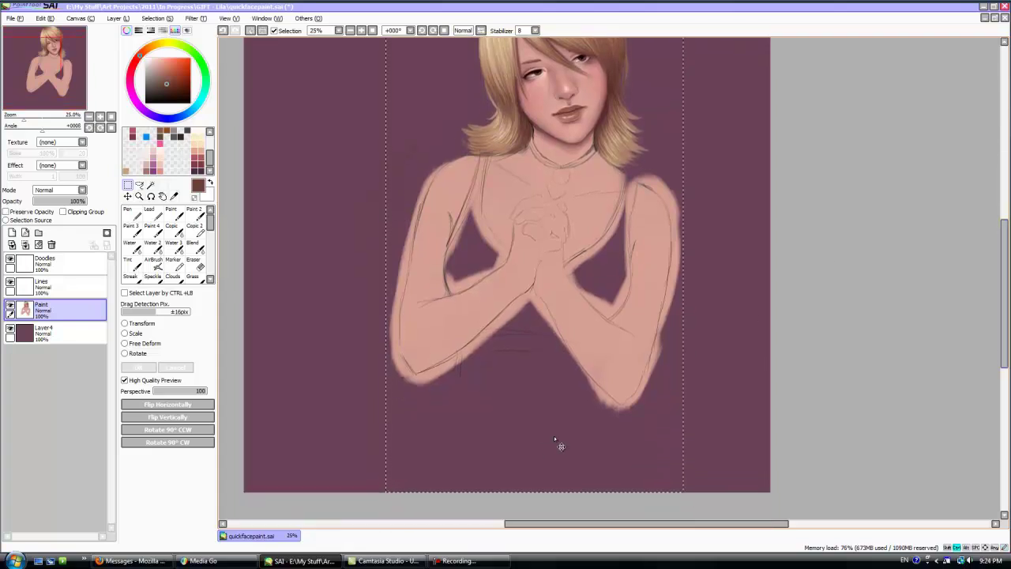
drag(711, 505, 365, 387)
click(80, 18)
click(106, 61)
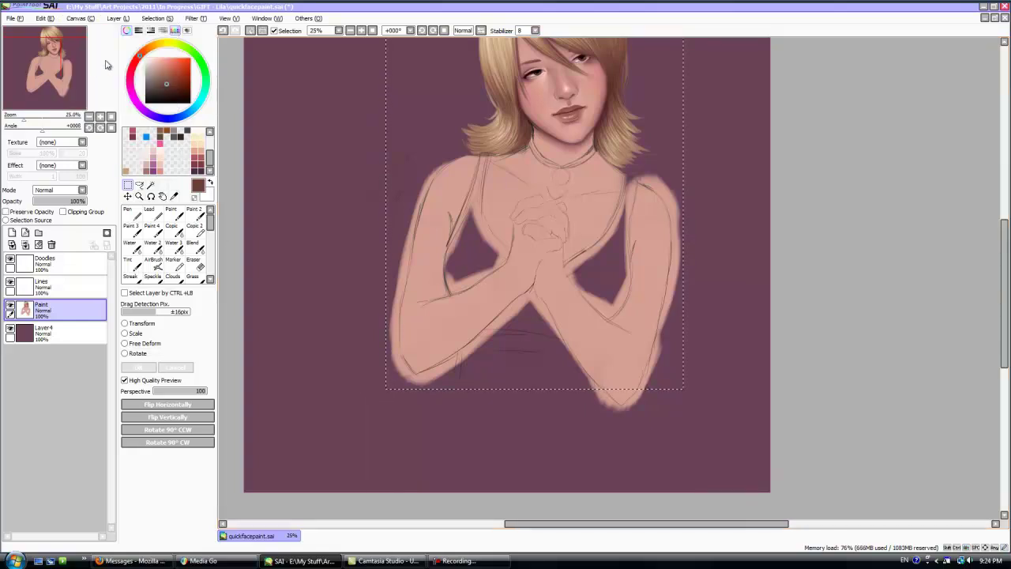
Step: Erase the skin colour spilling outside the left shoulder and upper arm on the Paint layer, with the Eraser at size 50 and density 60
scroll(420, 273, up, 4)
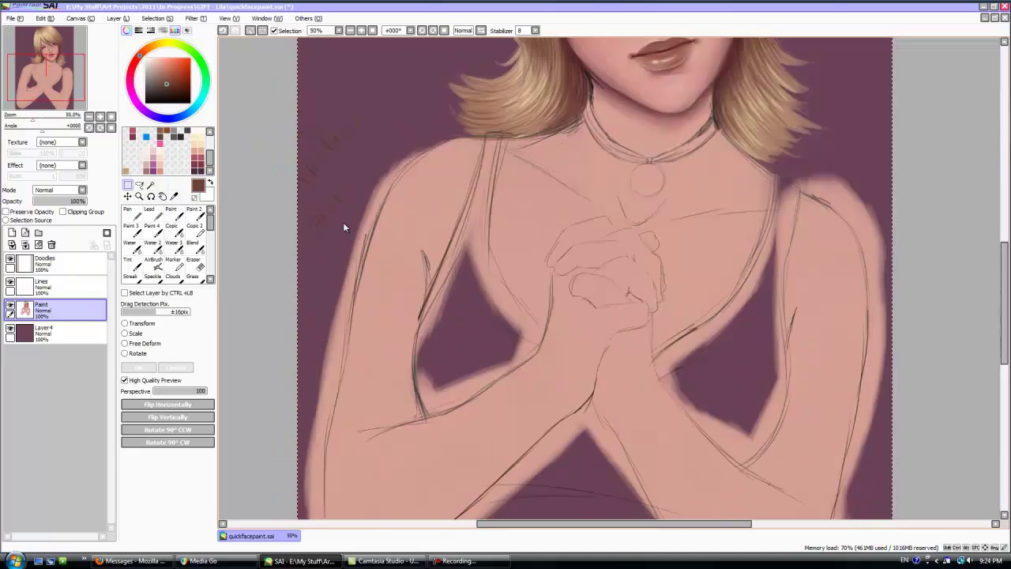
click(48, 286)
click(194, 264)
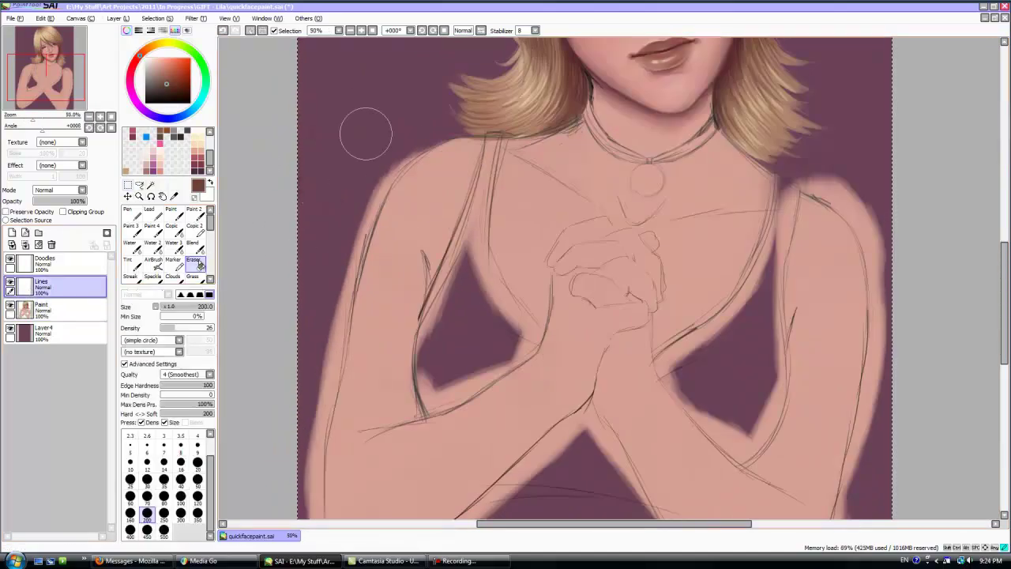
click(47, 308)
click(197, 479)
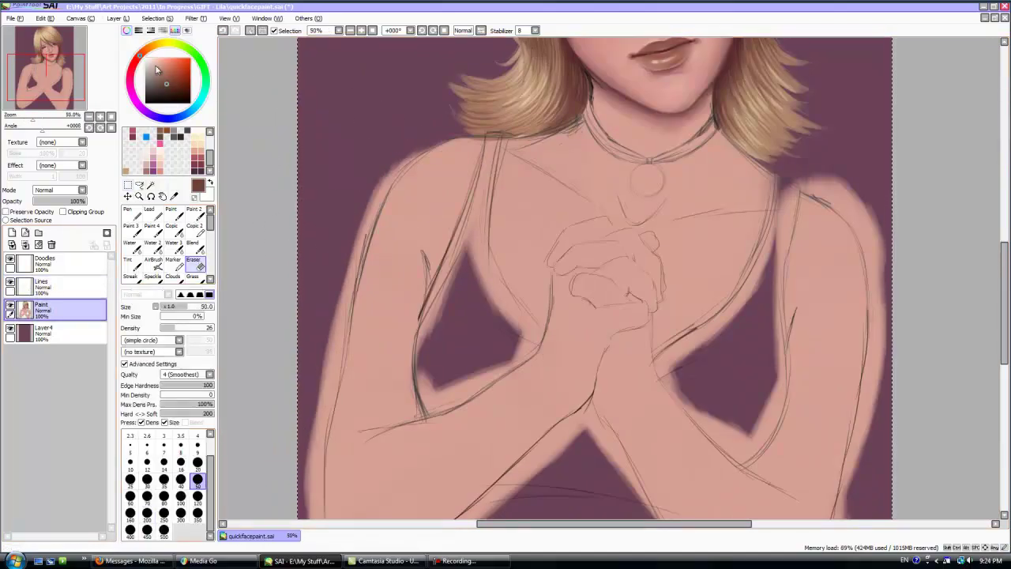
mouse_move(424, 143)
mouse_down()
mouse_move(370, 207)
mouse_move(383, 183)
mouse_up()
click(191, 328)
mouse_move(355, 242)
mouse_down()
mouse_move(316, 379)
mouse_move(339, 348)
mouse_move(339, 369)
mouse_move(351, 357)
mouse_move(340, 336)
mouse_move(317, 451)
mouse_move(325, 361)
mouse_move(308, 433)
mouse_up()
click(223, 31)
mouse_move(315, 476)
mouse_down()
mouse_move(318, 448)
mouse_move(315, 501)
mouse_up()
Step: Erase the excess skin colour around the left elbow and along the forearm's underside, using Eraser size 20 near the wrist
drag(1004, 260, 1004, 304)
mouse_move(310, 387)
mouse_down()
mouse_move(304, 347)
mouse_move(320, 352)
mouse_move(340, 407)
mouse_move(379, 428)
mouse_up()
mouse_move(864, 448)
mouse_down()
mouse_move(893, 392)
mouse_move(913, 289)
mouse_up()
scroll(914, 289, down, 2)
mouse_move(489, 448)
mouse_down()
mouse_move(498, 436)
mouse_move(473, 442)
mouse_move(499, 404)
mouse_move(484, 427)
mouse_move(498, 441)
mouse_move(562, 201)
mouse_move(580, 169)
mouse_up()
key(ctrl+z)
click(198, 464)
drag(556, 226, 559, 213)
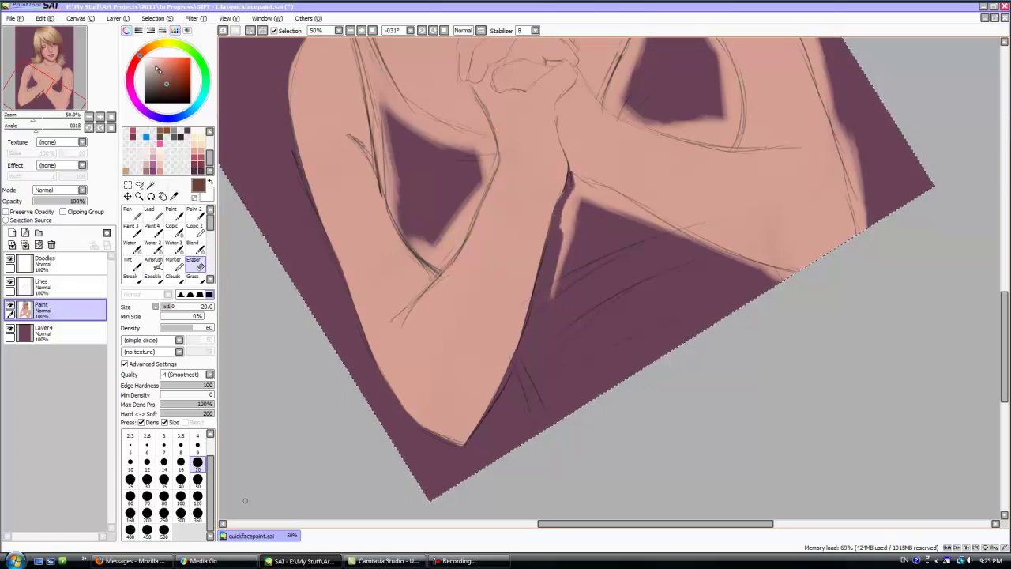
Step: Remove the leftover skin-coloured strip beneath the left forearm with the Eraser at size 40
key(bracketright)
key(bracketright)
key(bracketright)
key(bracketright)
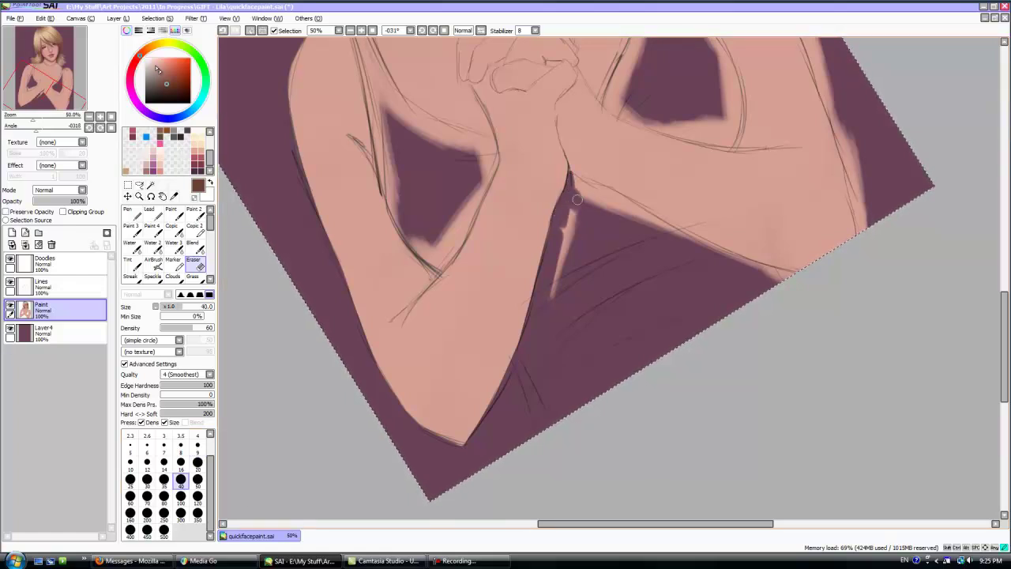
drag(577, 199, 570, 227)
Step: Erase the excess skin colour inside the gap between the left upper arm and forearm, following the sketched arm contours
mouse_move(412, 241)
mouse_down()
mouse_move(390, 190)
mouse_move(389, 199)
mouse_up()
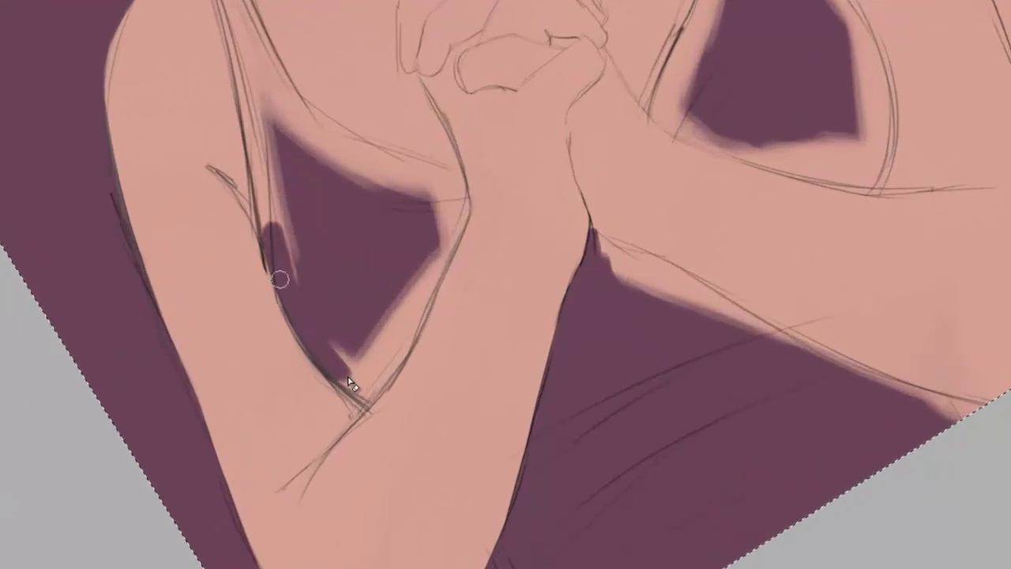
mouse_move(280, 279)
mouse_down()
mouse_move(274, 168)
mouse_move(268, 237)
mouse_move(244, 95)
mouse_up()
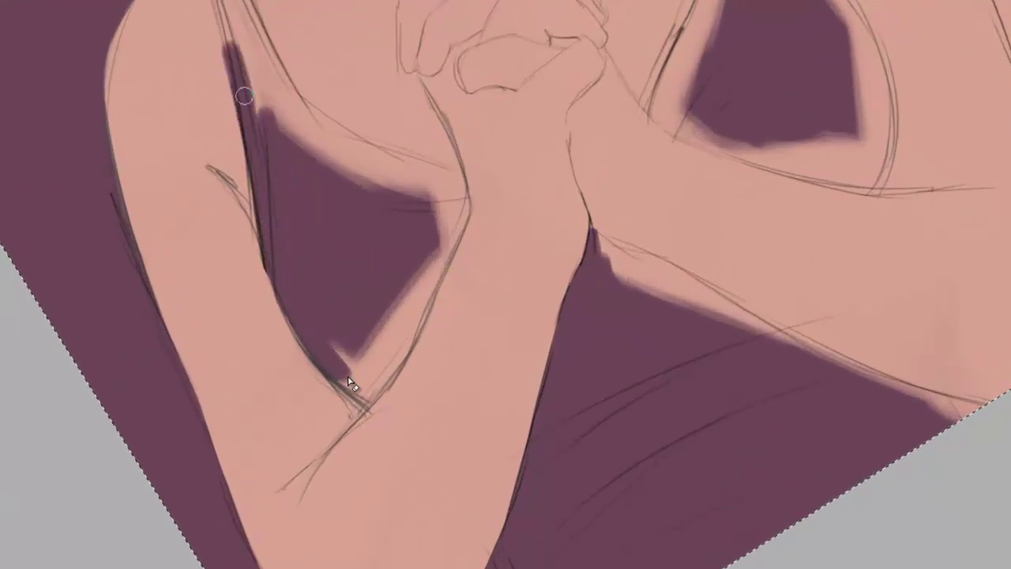
key(ctrl+z)
mouse_move(348, 383)
mouse_down()
mouse_move(301, 330)
mouse_move(283, 289)
mouse_move(234, 43)
mouse_up()
mouse_move(297, 258)
mouse_down()
mouse_move(352, 387)
mouse_move(400, 335)
mouse_move(399, 326)
mouse_move(370, 328)
mouse_move(416, 298)
mouse_move(418, 321)
mouse_move(445, 216)
mouse_move(421, 322)
mouse_up()
key(Escape)
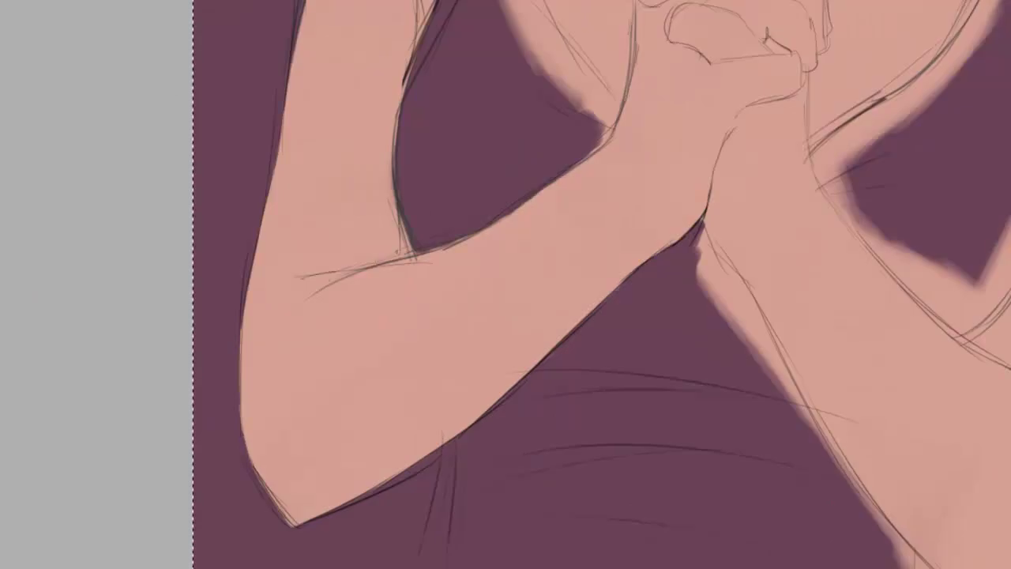
Step: Erase the skin colour covering the left dress strap and the bodice edge down to the wrist
scroll(772, 255, up, 5)
scroll(694, 290, up, 2)
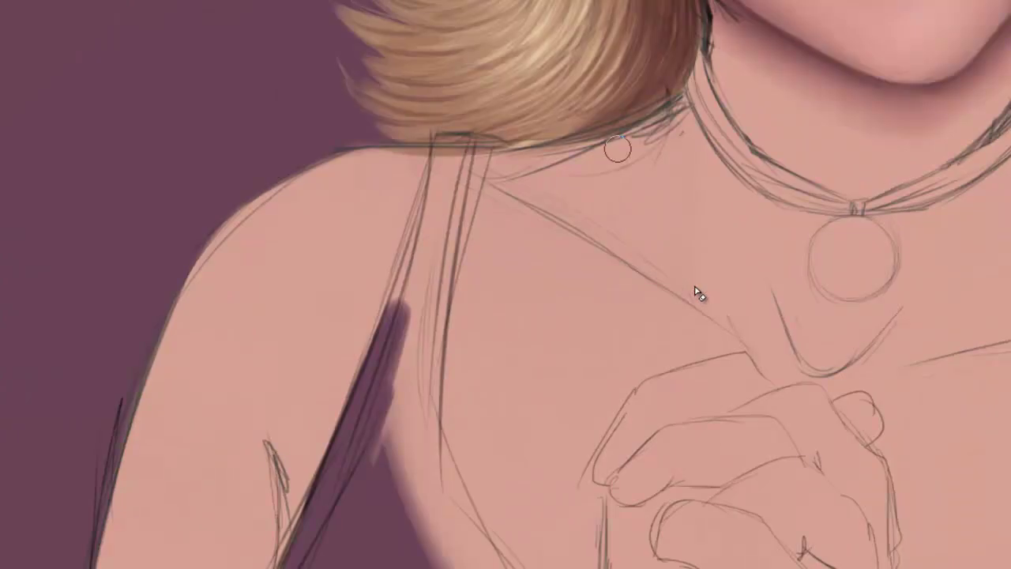
mouse_move(445, 150)
mouse_down()
mouse_move(472, 150)
mouse_move(423, 341)
mouse_move(418, 256)
mouse_move(443, 159)
mouse_move(392, 462)
mouse_move(419, 537)
mouse_move(425, 440)
mouse_move(435, 480)
mouse_move(407, 466)
mouse_move(295, 278)
mouse_move(313, 323)
mouse_move(358, 368)
mouse_up()
key(ctrl+z)
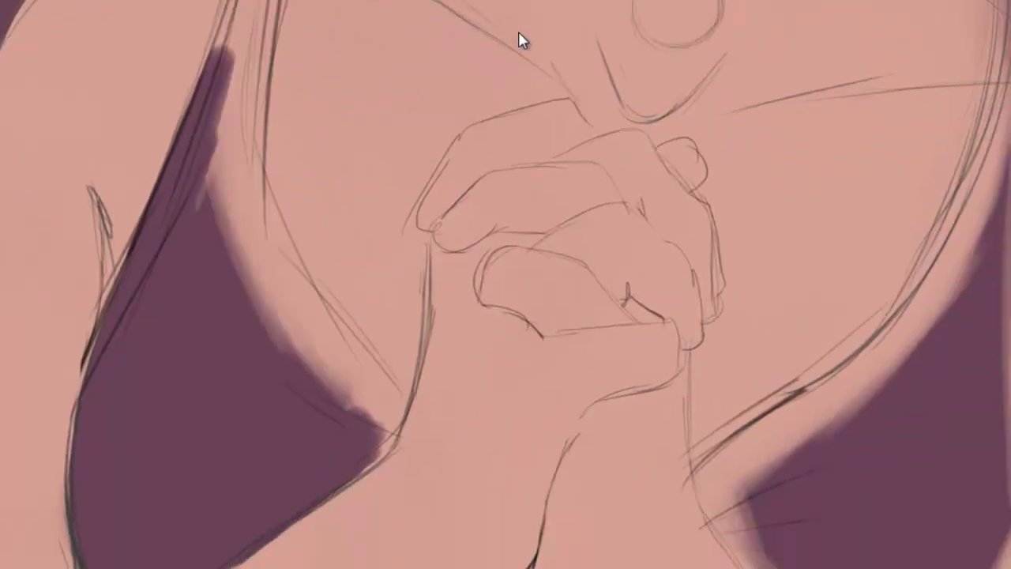
key(ctrl+shift+z)
mouse_move(218, 276)
mouse_down()
mouse_move(341, 380)
mouse_move(272, 345)
mouse_move(339, 388)
mouse_move(362, 374)
mouse_move(386, 403)
mouse_move(364, 370)
mouse_move(383, 391)
mouse_move(392, 405)
mouse_move(384, 429)
mouse_move(351, 466)
mouse_move(380, 444)
mouse_move(369, 439)
mouse_move(370, 372)
mouse_up()
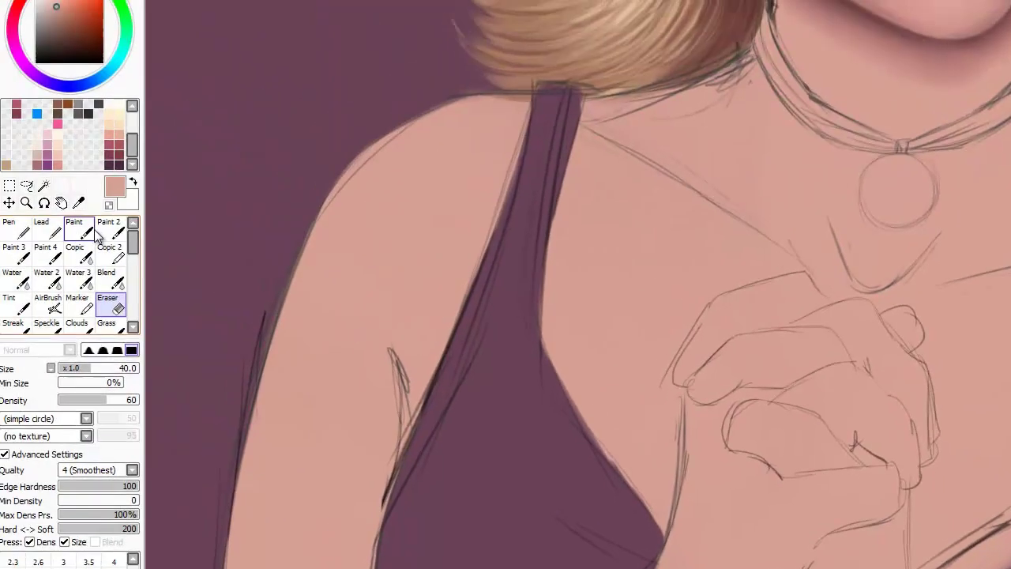
Step: Touch up the left neckline edge with Paint 2 at size 16 and clean it with the Eraser at size 40
click(109, 231)
drag(570, 395, 609, 462)
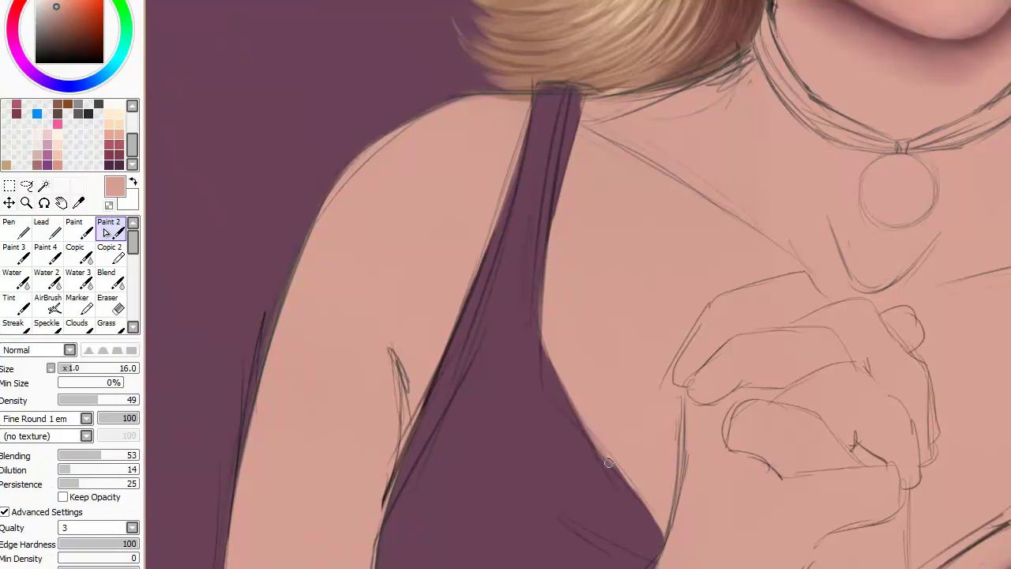
click(110, 304)
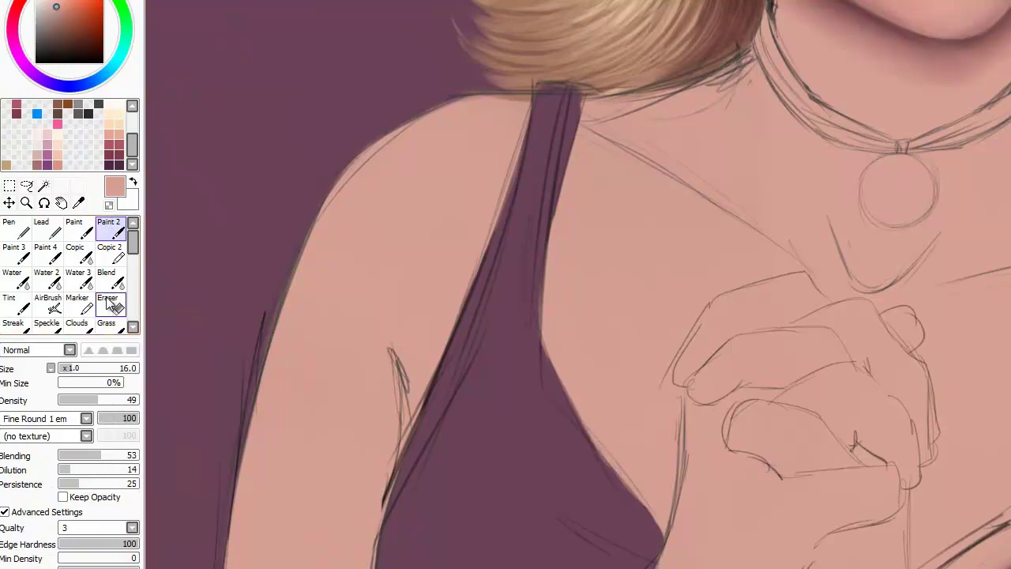
drag(569, 426, 624, 484)
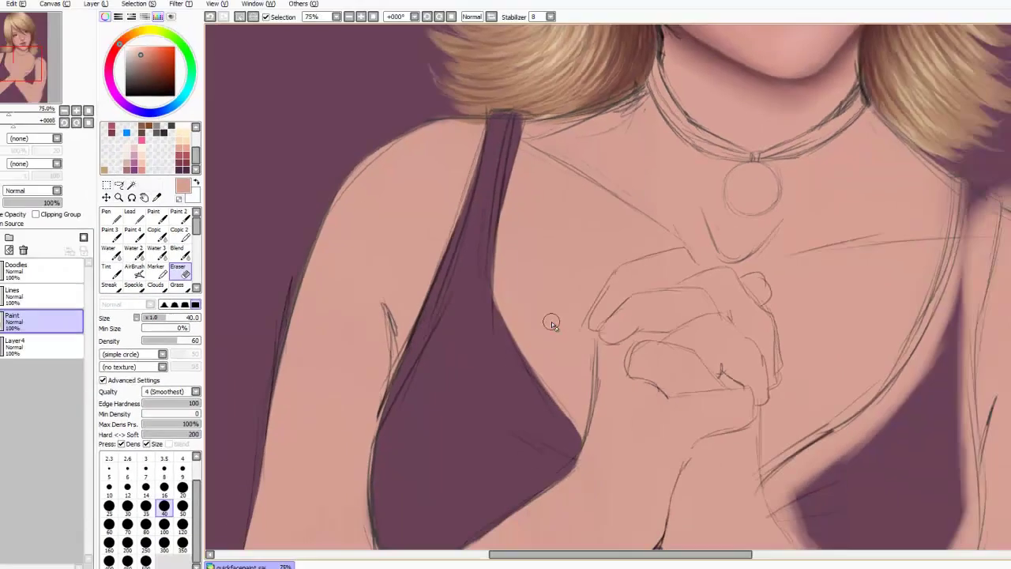
Step: Erase the spilled skin colour along the underside of the right forearm, from the wrist to the canvas's lower edge
scroll(615, 369, down, 3)
key(ctrl+a)
drag(1005, 311, 1005, 329)
drag(698, 525, 752, 534)
scroll(586, 469, up, 2)
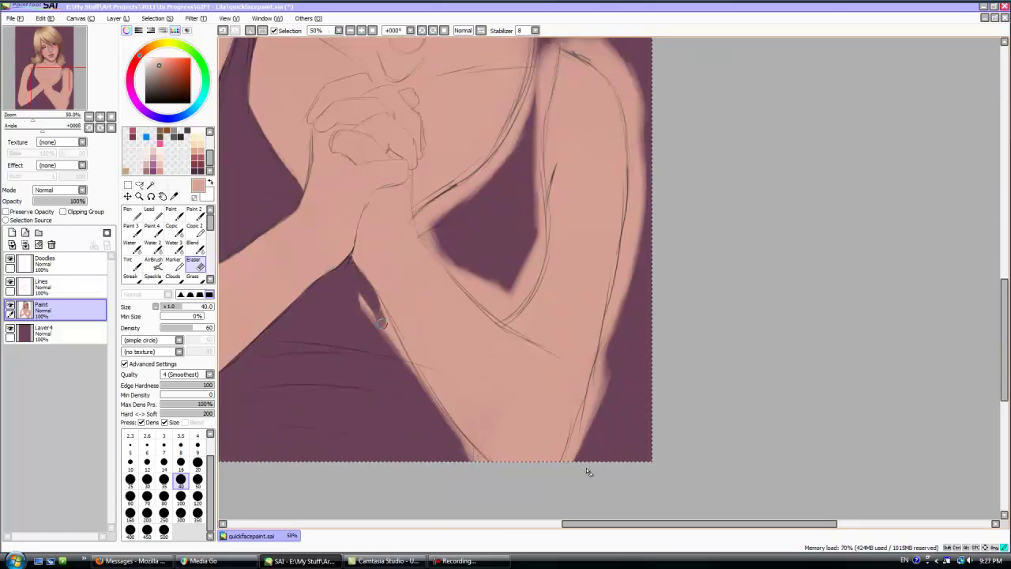
drag(382, 318, 392, 330)
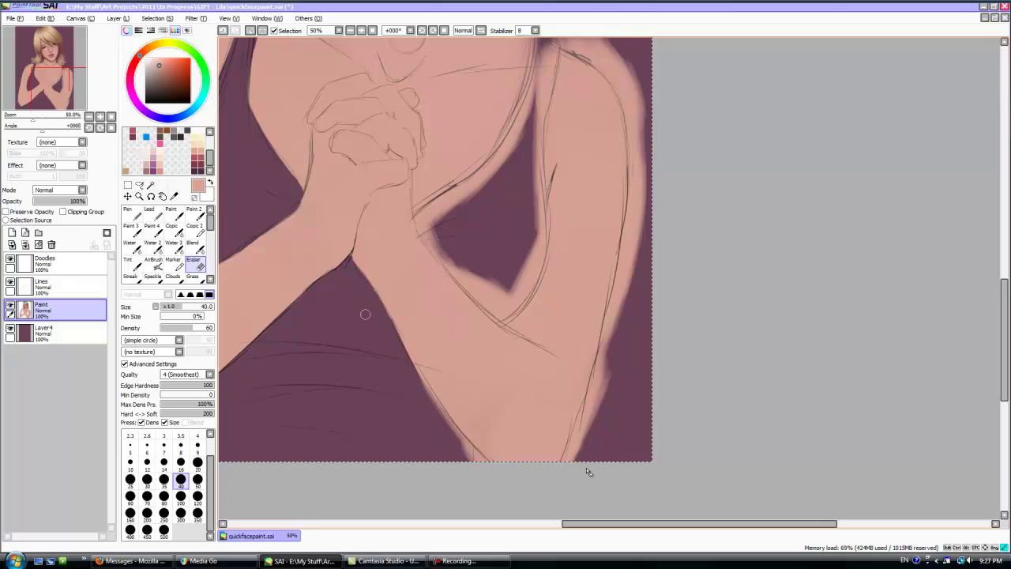
click(133, 230)
click(195, 214)
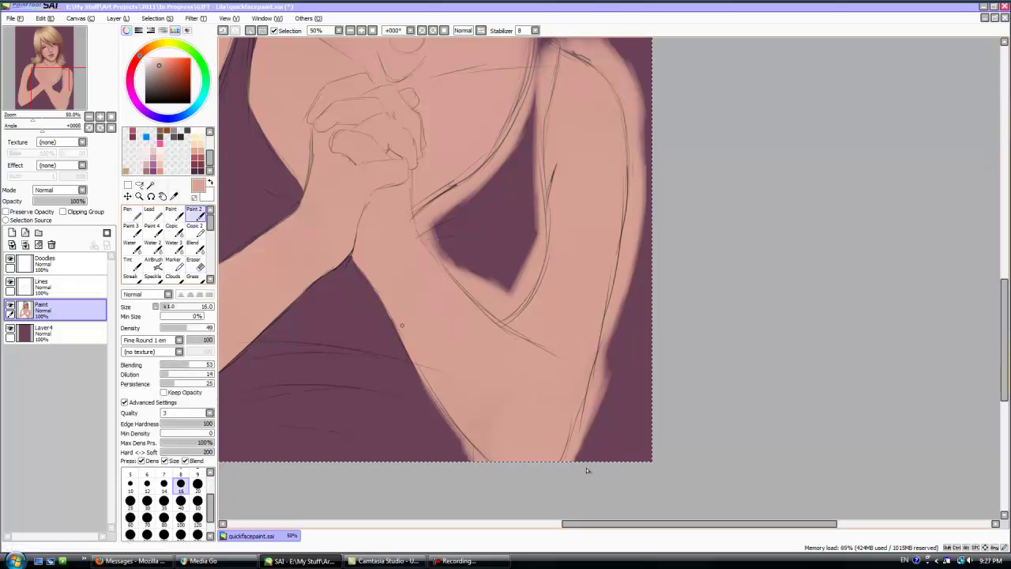
key(e)
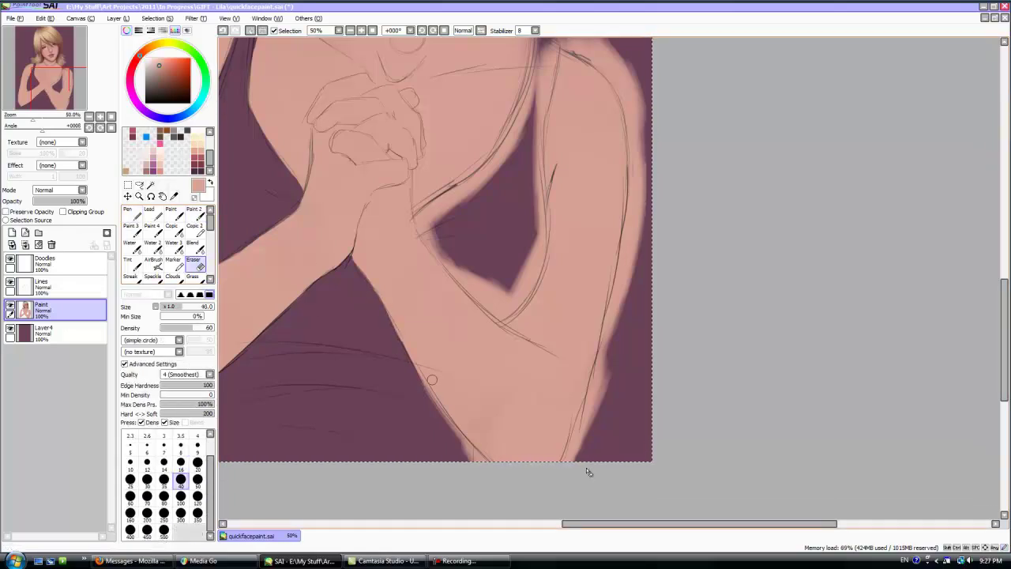
drag(396, 348, 446, 430)
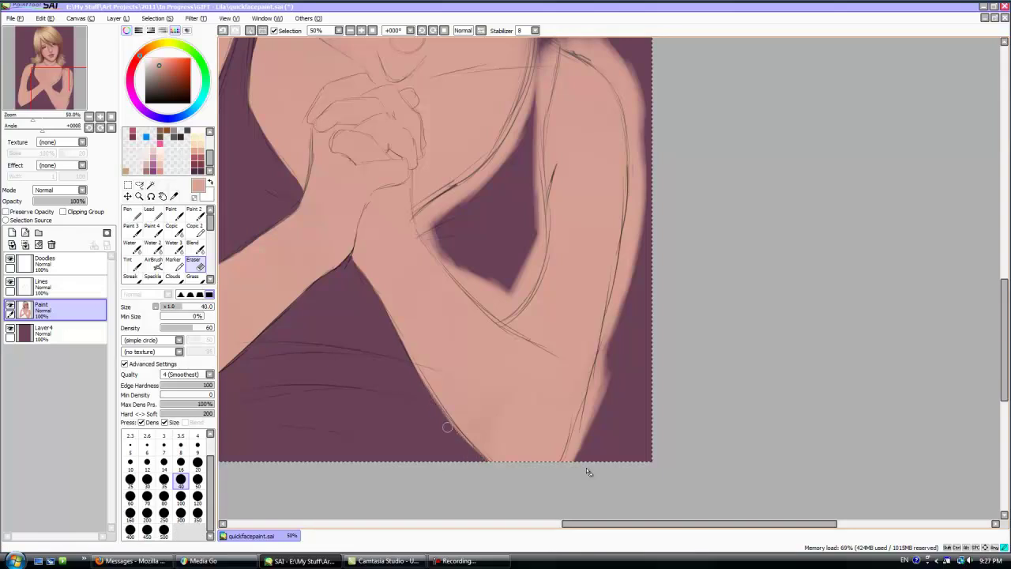
Step: Erase the skin colour outside the right arm's outer contour, from the elbow up over the shoulder
mouse_move(574, 445)
mouse_down()
mouse_move(599, 358)
mouse_move(590, 417)
mouse_move(604, 314)
mouse_move(612, 358)
mouse_move(611, 317)
mouse_move(604, 345)
mouse_move(647, 173)
mouse_move(633, 215)
mouse_up()
mouse_move(634, 158)
mouse_down()
mouse_move(637, 181)
mouse_move(641, 134)
mouse_move(627, 89)
mouse_up()
scroll(587, 471, up, 5)
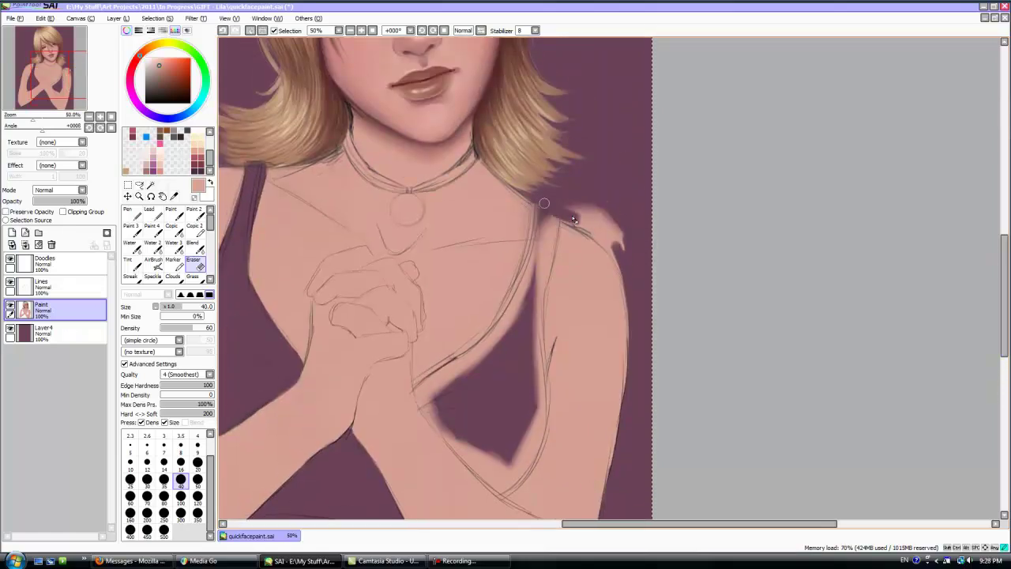
drag(550, 210, 580, 221)
mouse_move(625, 271)
mouse_down()
mouse_move(611, 237)
mouse_move(562, 202)
mouse_move(626, 229)
mouse_up()
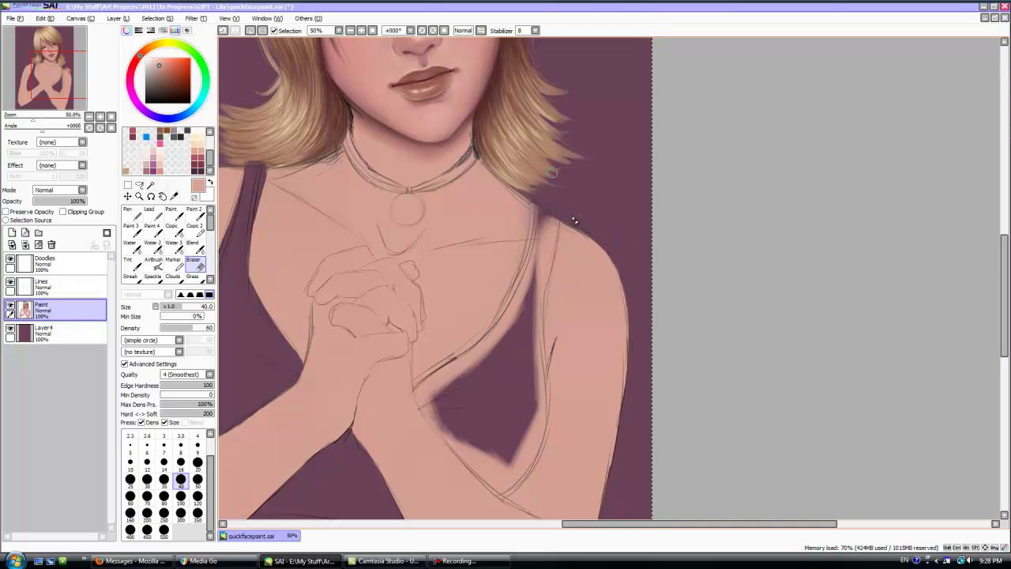
Step: Erase the skin colour over the right dress strap and along the inner contour of the right upper arm
mouse_move(541, 210)
mouse_down()
mouse_move(553, 215)
mouse_move(545, 272)
mouse_move(515, 305)
mouse_move(537, 348)
mouse_move(531, 434)
mouse_up()
drag(41, 129, 36, 129)
drag(1004, 265, 1004, 306)
mouse_move(632, 277)
mouse_down()
mouse_move(611, 302)
mouse_move(617, 341)
mouse_up()
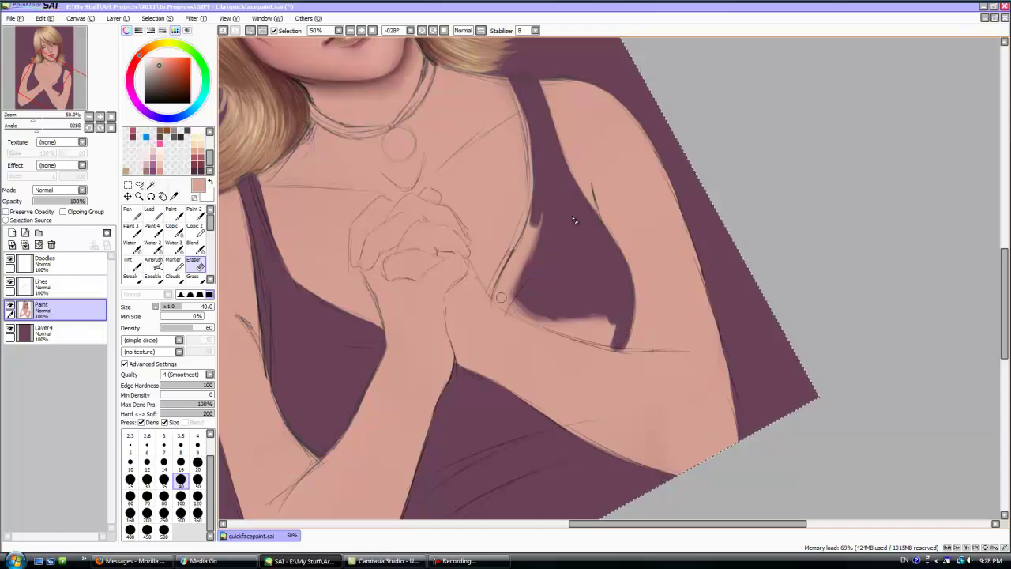
Step: Erase the leftover skin colour along the right forearm's upper edge and the right neckline curve
drag(555, 326, 591, 337)
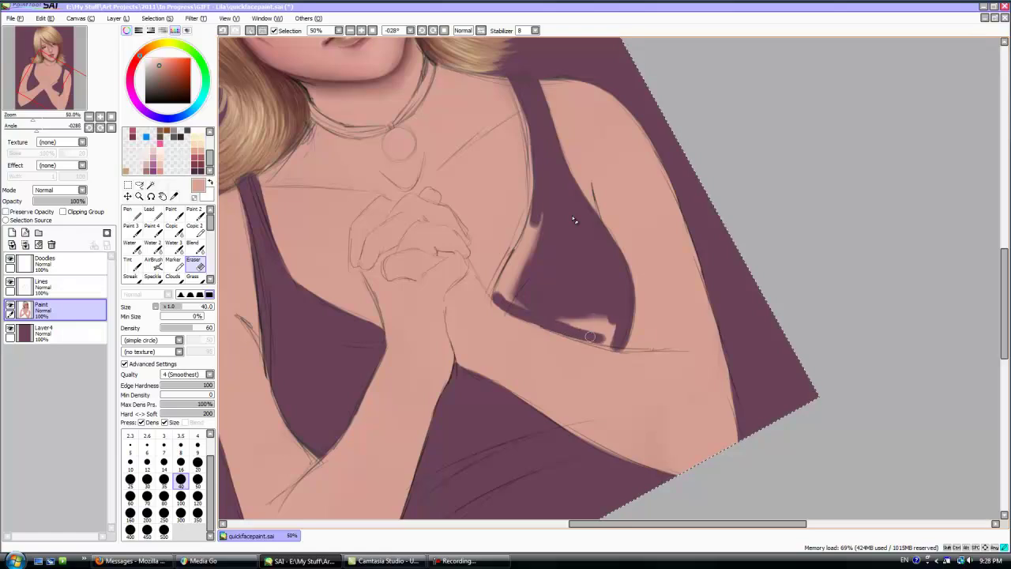
click(195, 216)
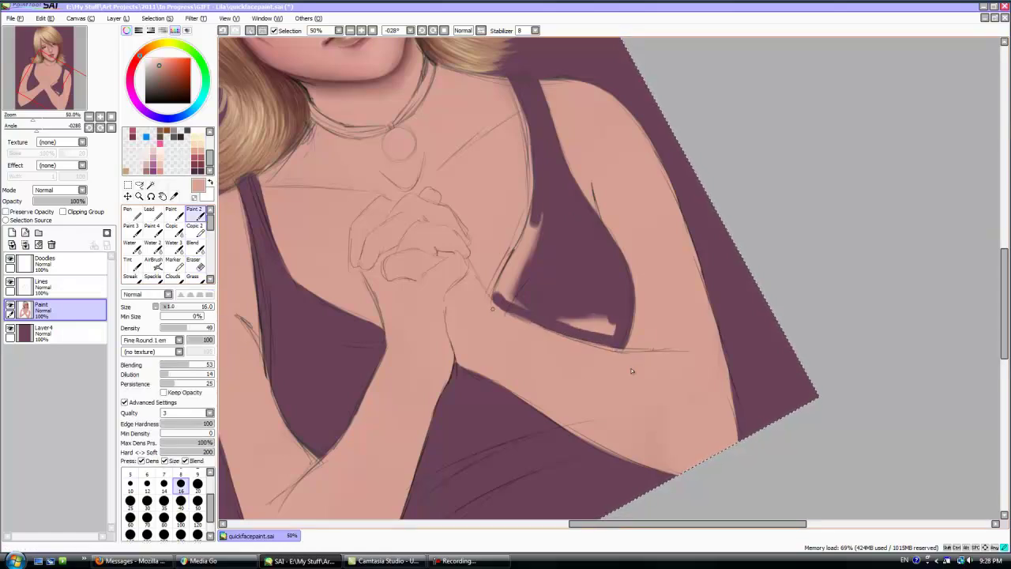
key(e)
drag(521, 314, 597, 320)
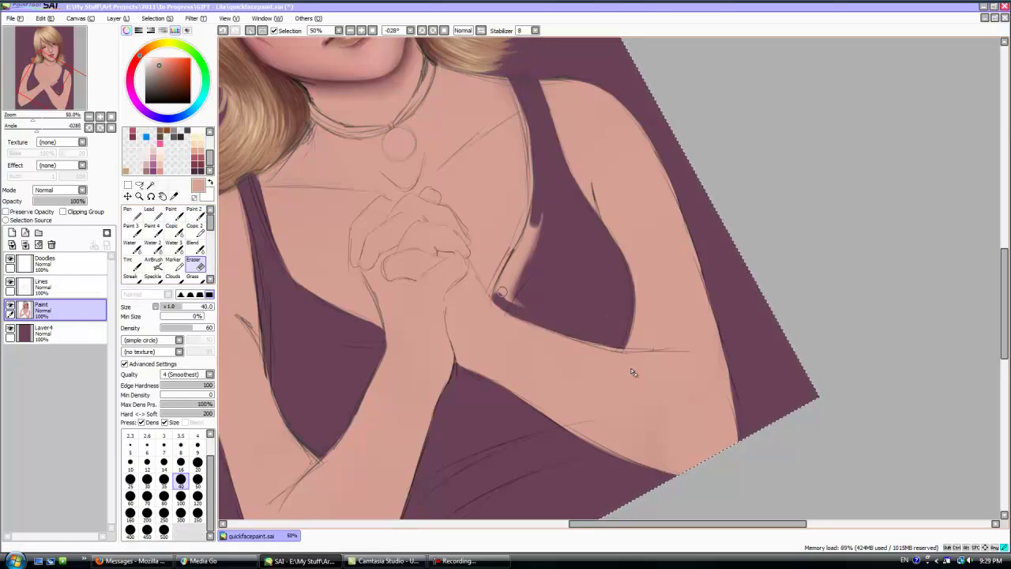
drag(504, 279, 523, 241)
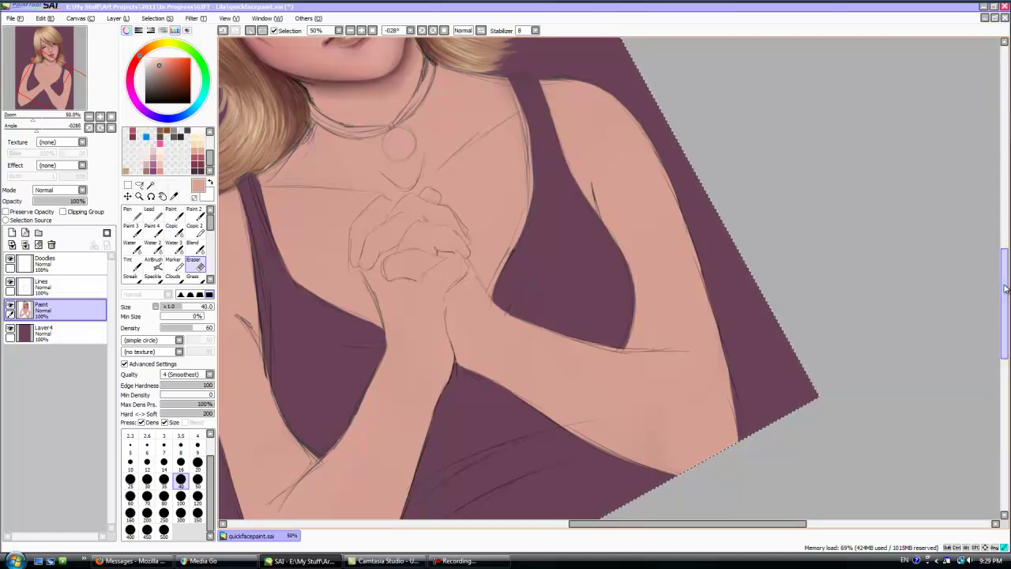
Step: Reduce the Eraser to size 9 and sharpen the hair tips above the right shoulder
scroll(989, 243, up, 3)
drag(989, 242, 989, 257)
scroll(306, 313, up, 1)
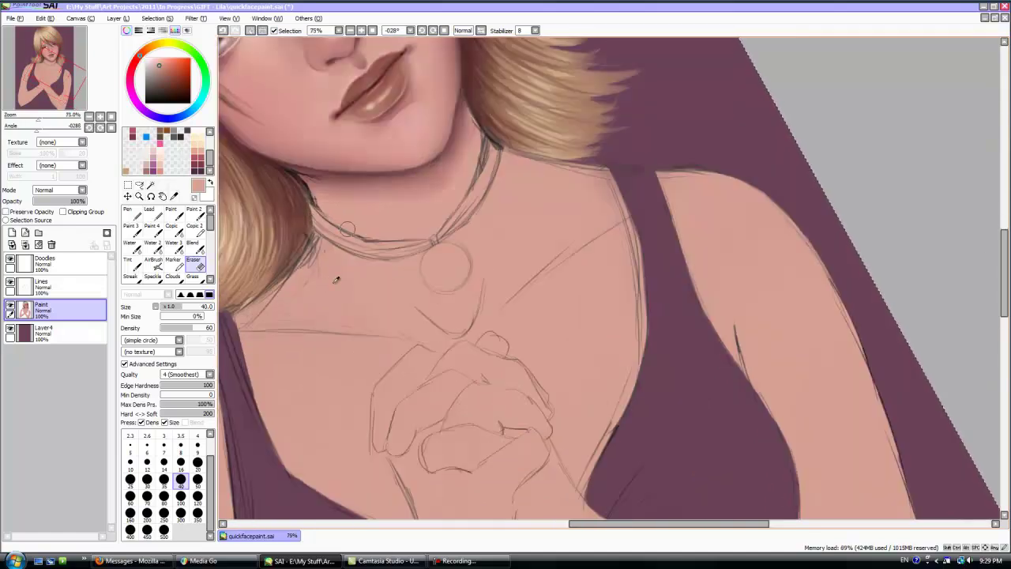
key(Delete)
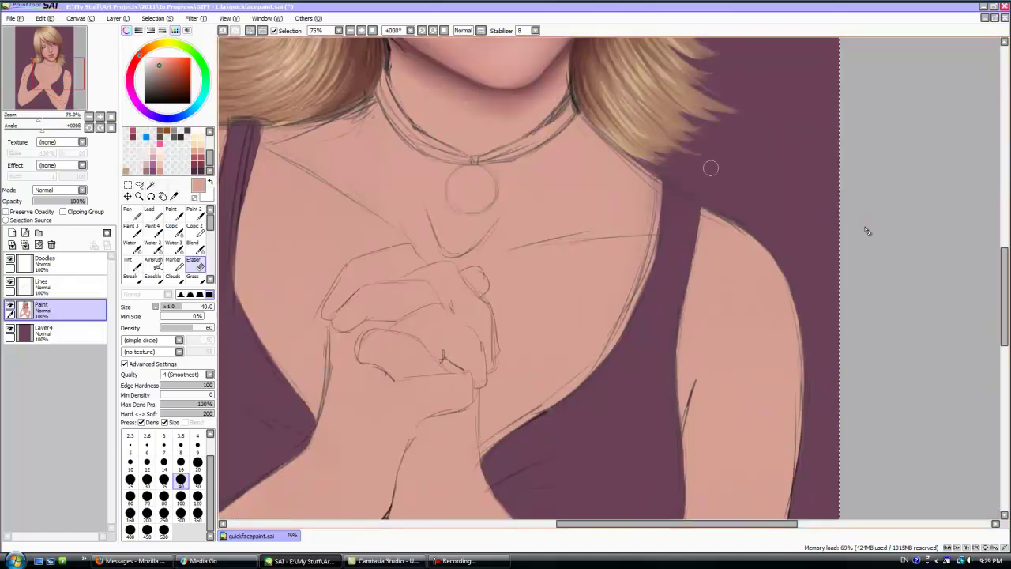
key(Delete)
key(Delete)
key(Delete)
key(Delete)
key(Delete)
key(Delete)
key(Delete)
key(Delete)
key(Delete)
key(Delete)
key(Delete)
key(Delete)
key(Delete)
key(Delete)
key(Delete)
key(Delete)
key(Delete)
key(bracketleft)
key(bracketleft)
key(bracketleft)
key(bracketleft)
key(bracketleft)
key(bracketleft)
key(bracketleft)
key(bracketleft)
key(bracketleft)
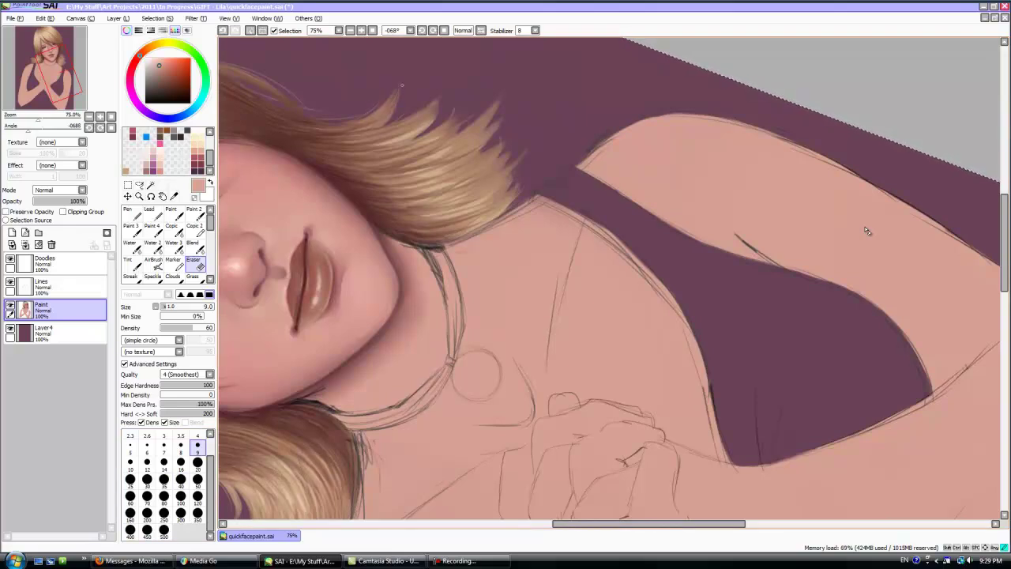
key(Delete)
key(Delete)
key(Delete)
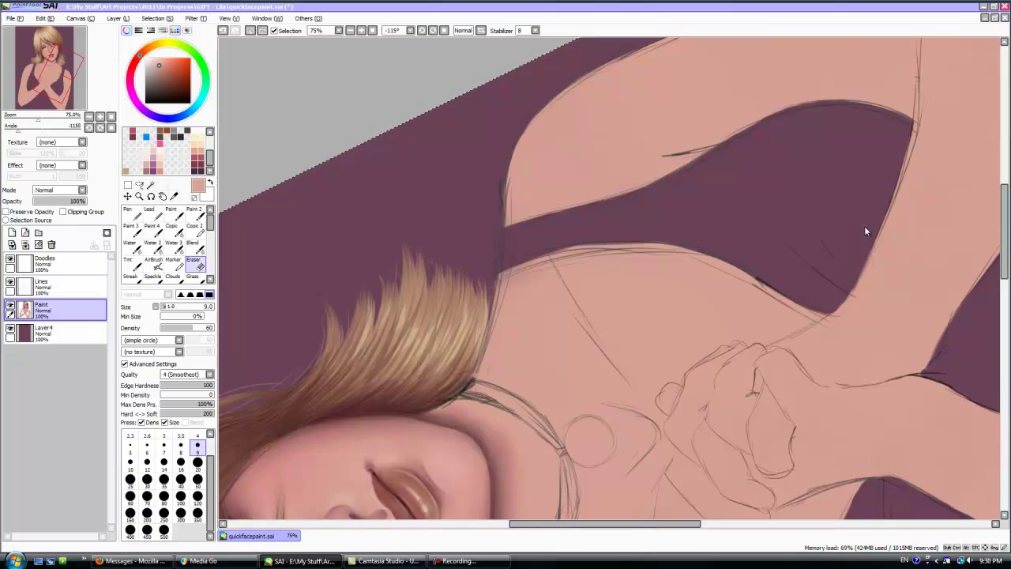
Step: Thin the flipped hair ends above the left shoulder into finer strands with the Eraser at size 9
key(Home)
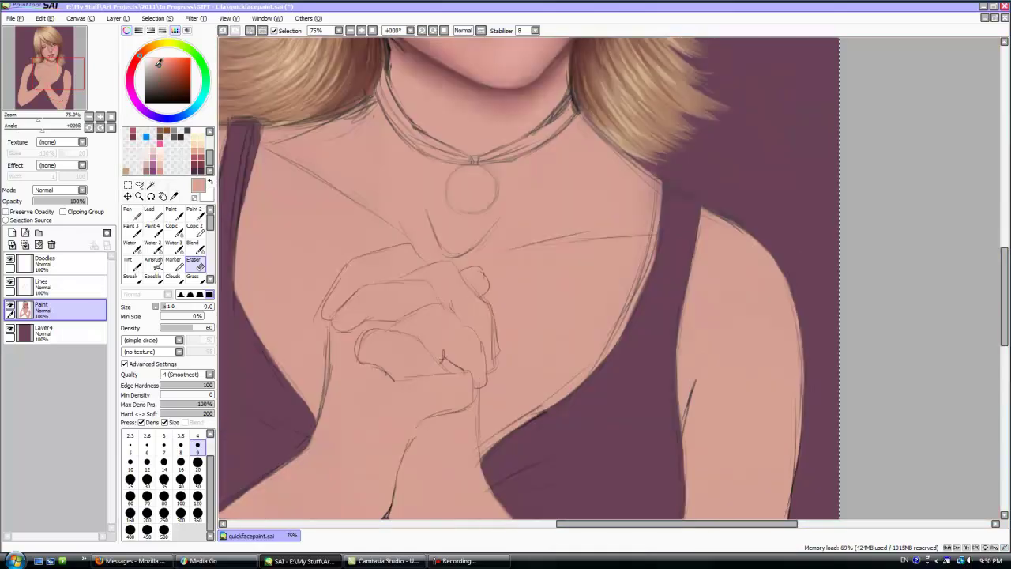
drag(1003, 287, 990, 251)
drag(653, 523, 591, 522)
drag(43, 130, 54, 132)
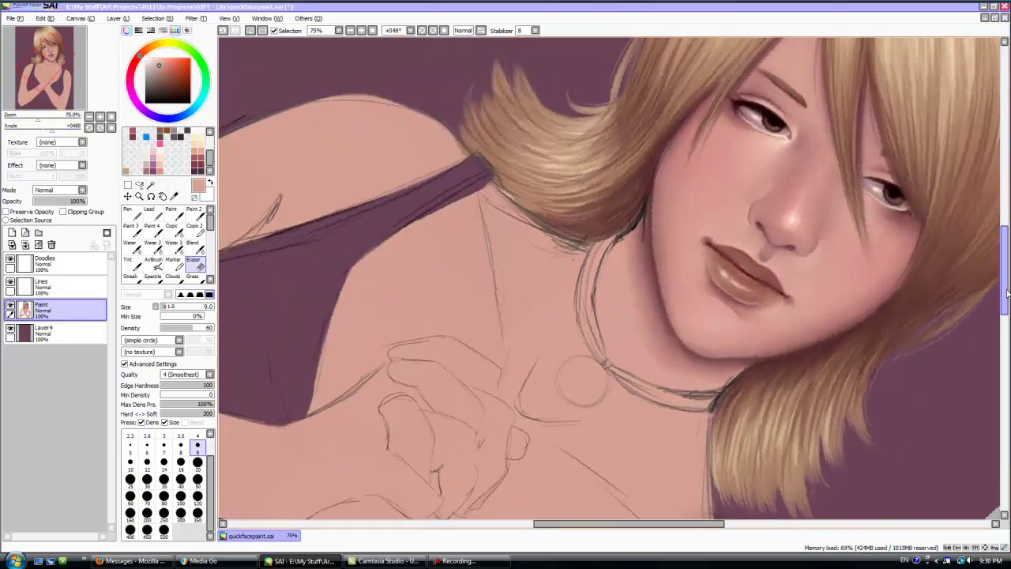
scroll(848, 218, up, 2)
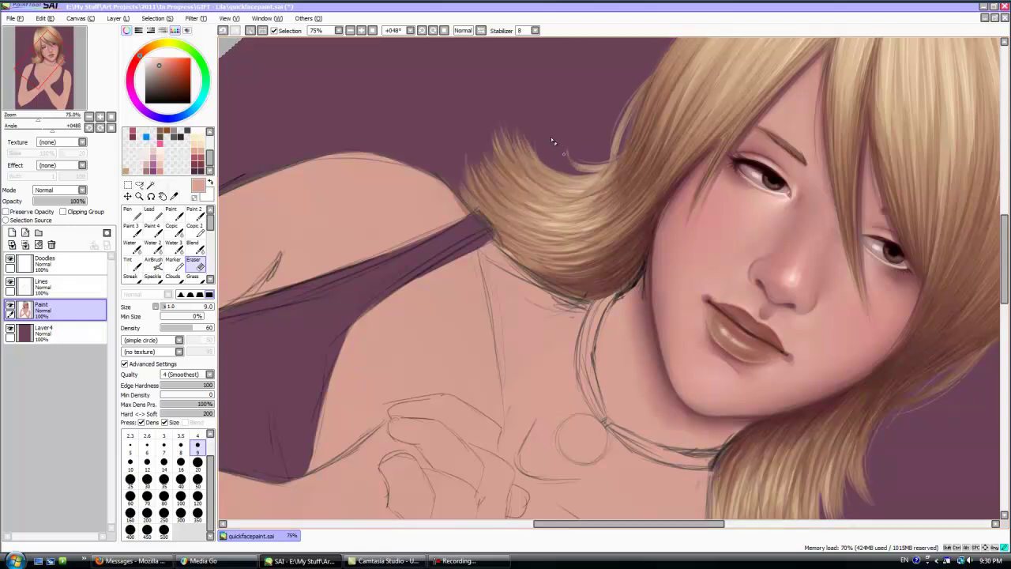
key(Delete)
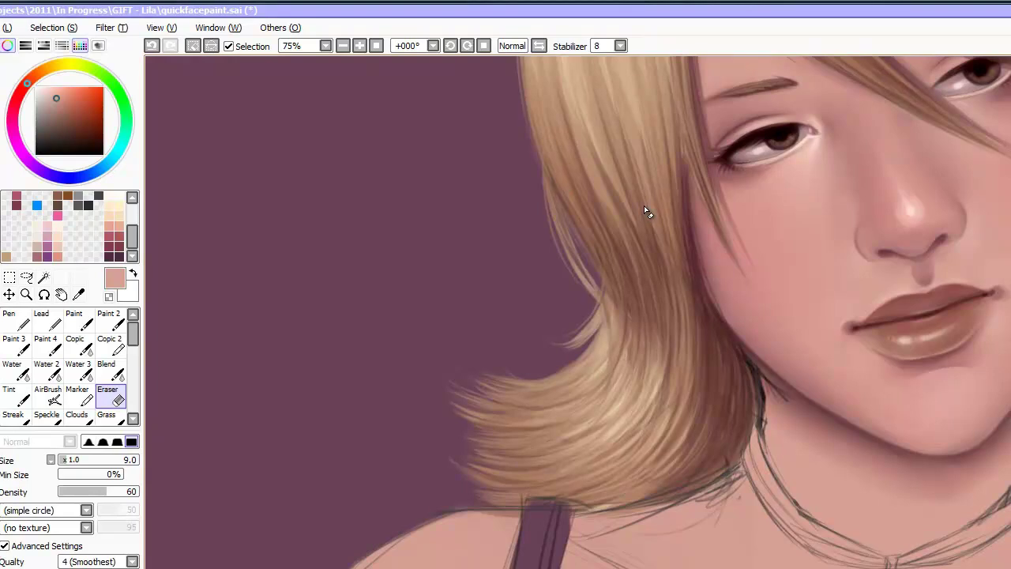
Step: Set up the Paint 3 brush at size 8 with a light, muted skin tone
click(152, 45)
right_click(684, 269)
click(19, 341)
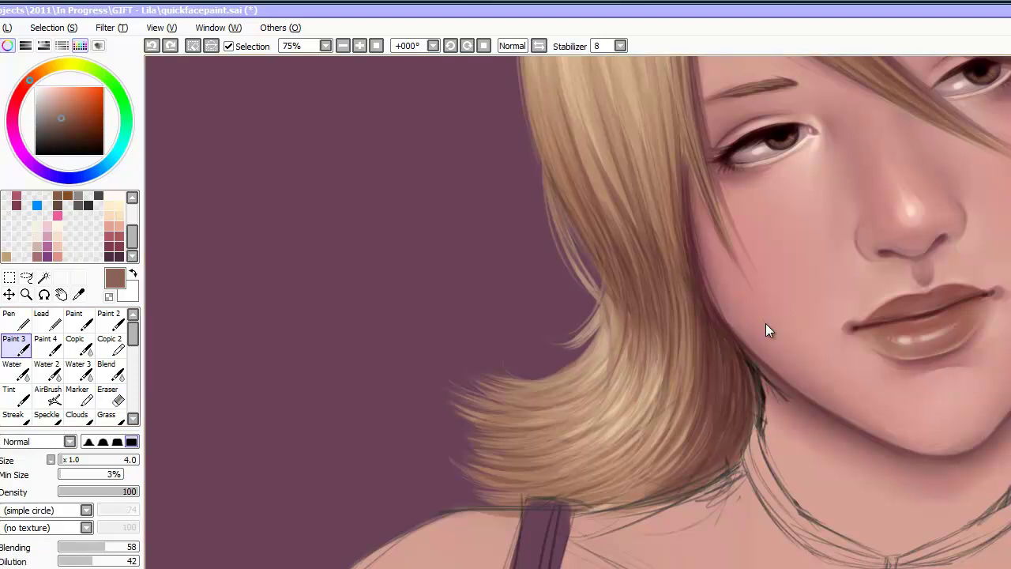
key(ctrl+y)
key(bracketright)
key(bracketright)
key(bracketright)
key(bracketright)
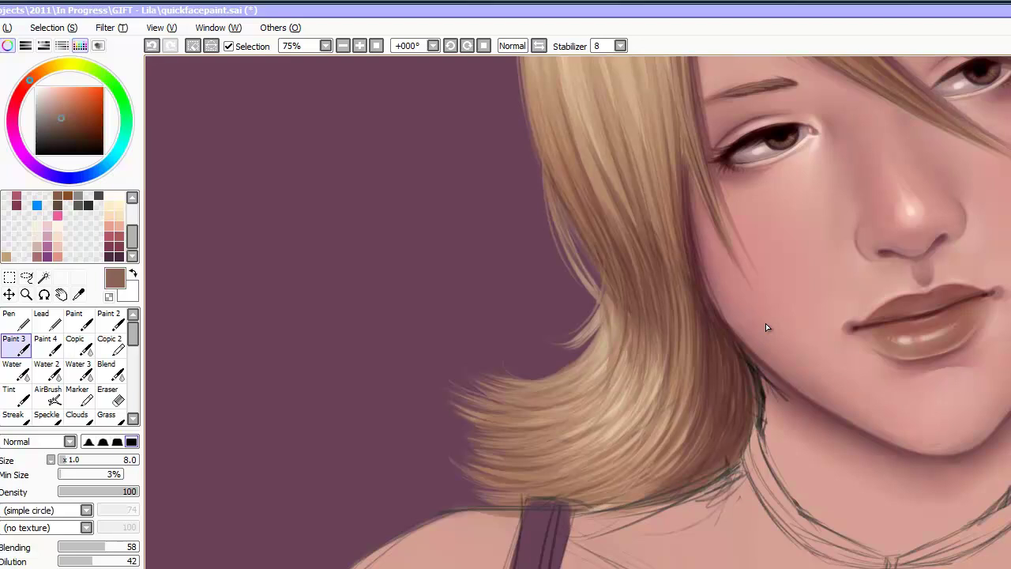
click(52, 98)
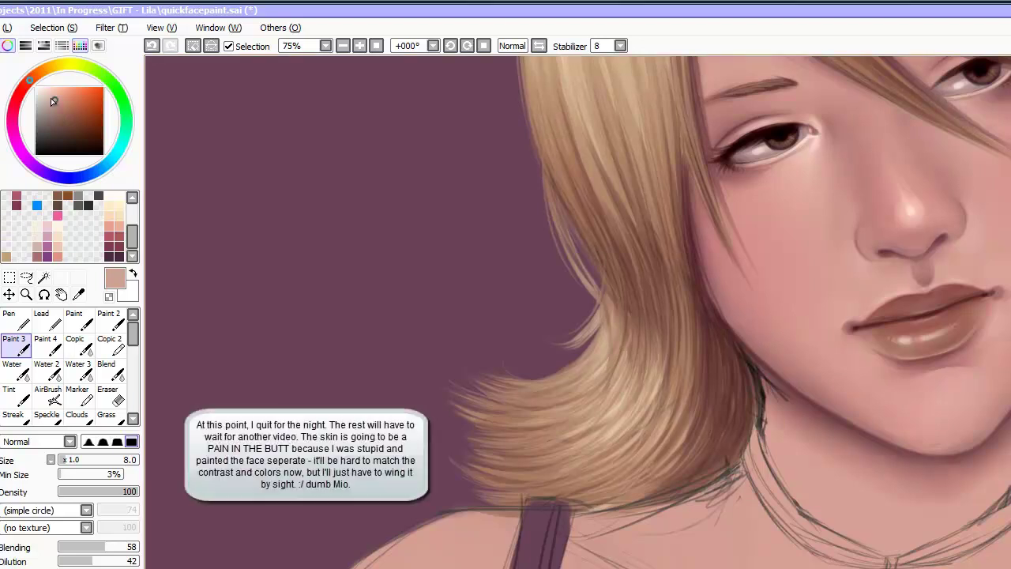